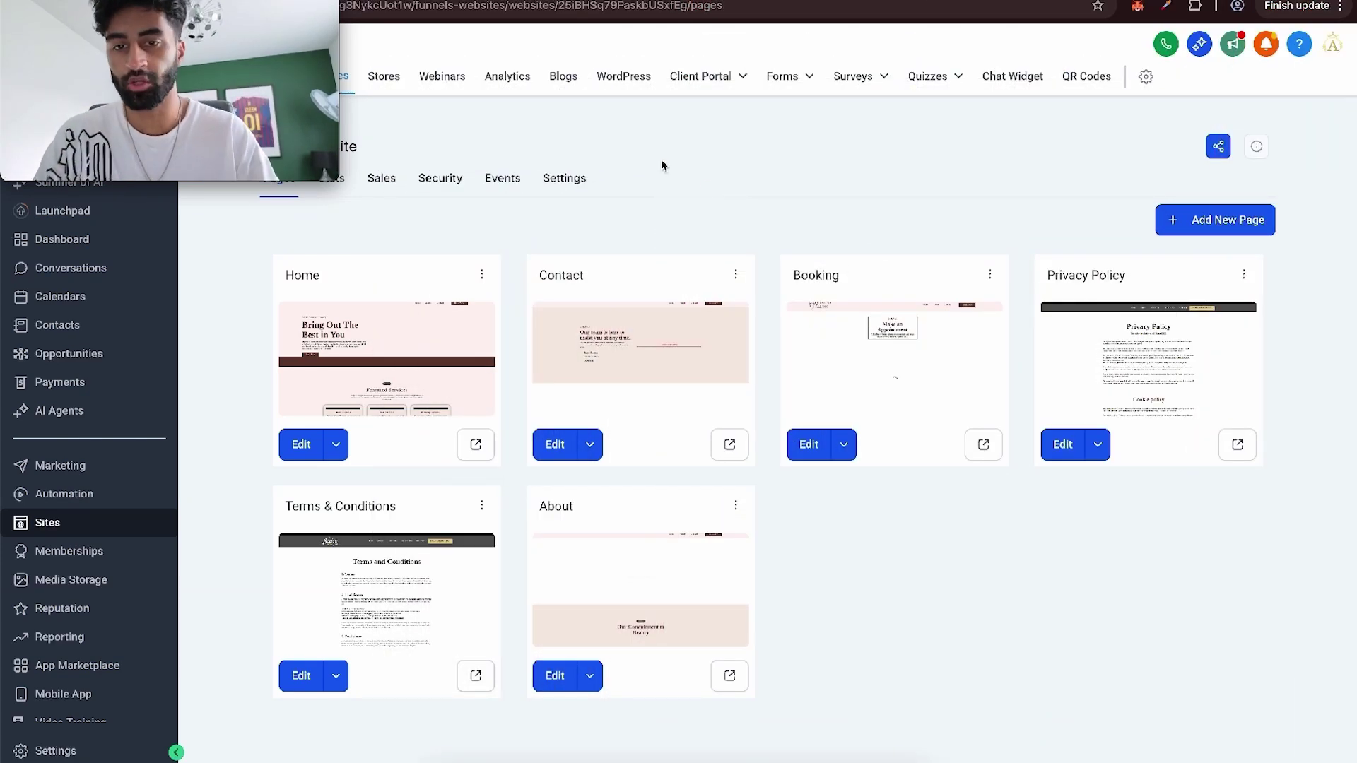
Step: Open the Home page card in the builder and deselect the section to reveal the full canvas
{"action": "left_click", "coordinate": [301, 444]}
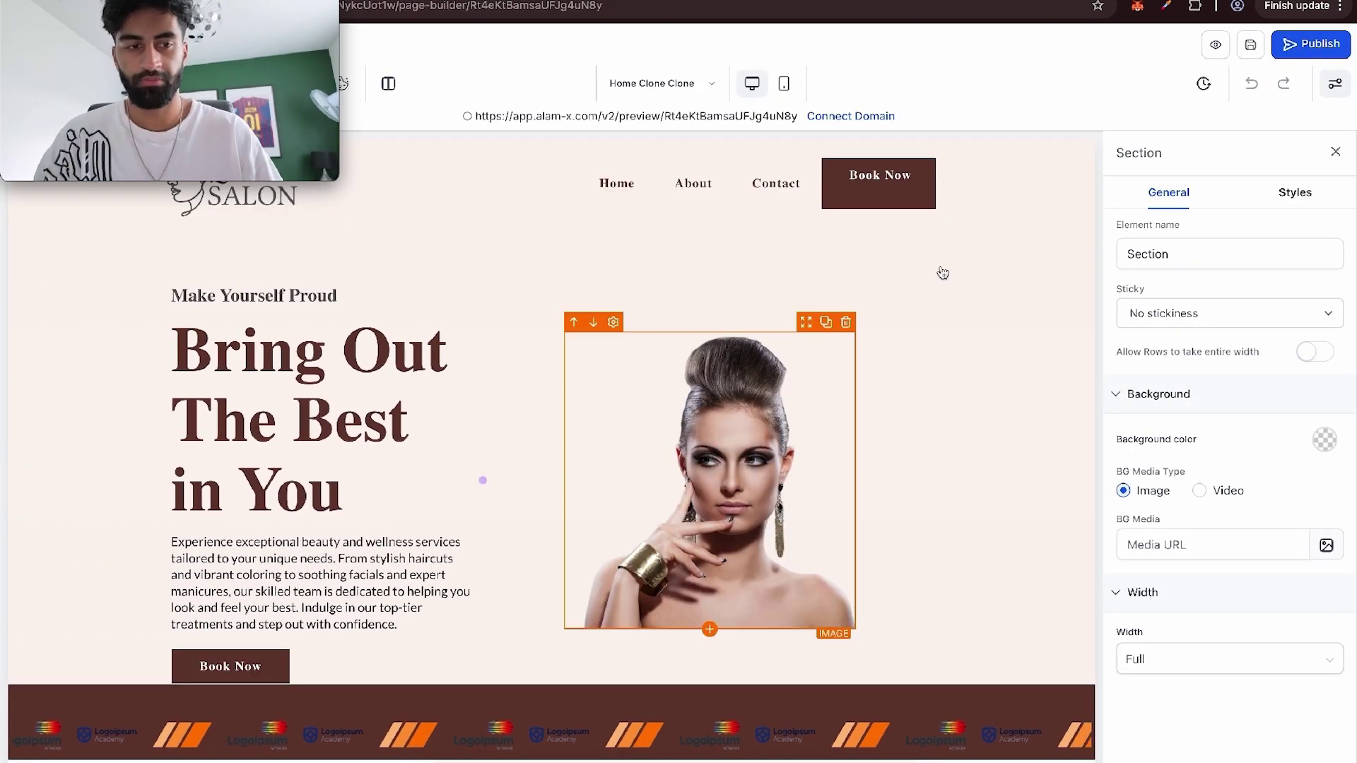
{"action": "left_click", "coordinate": [1336, 152]}
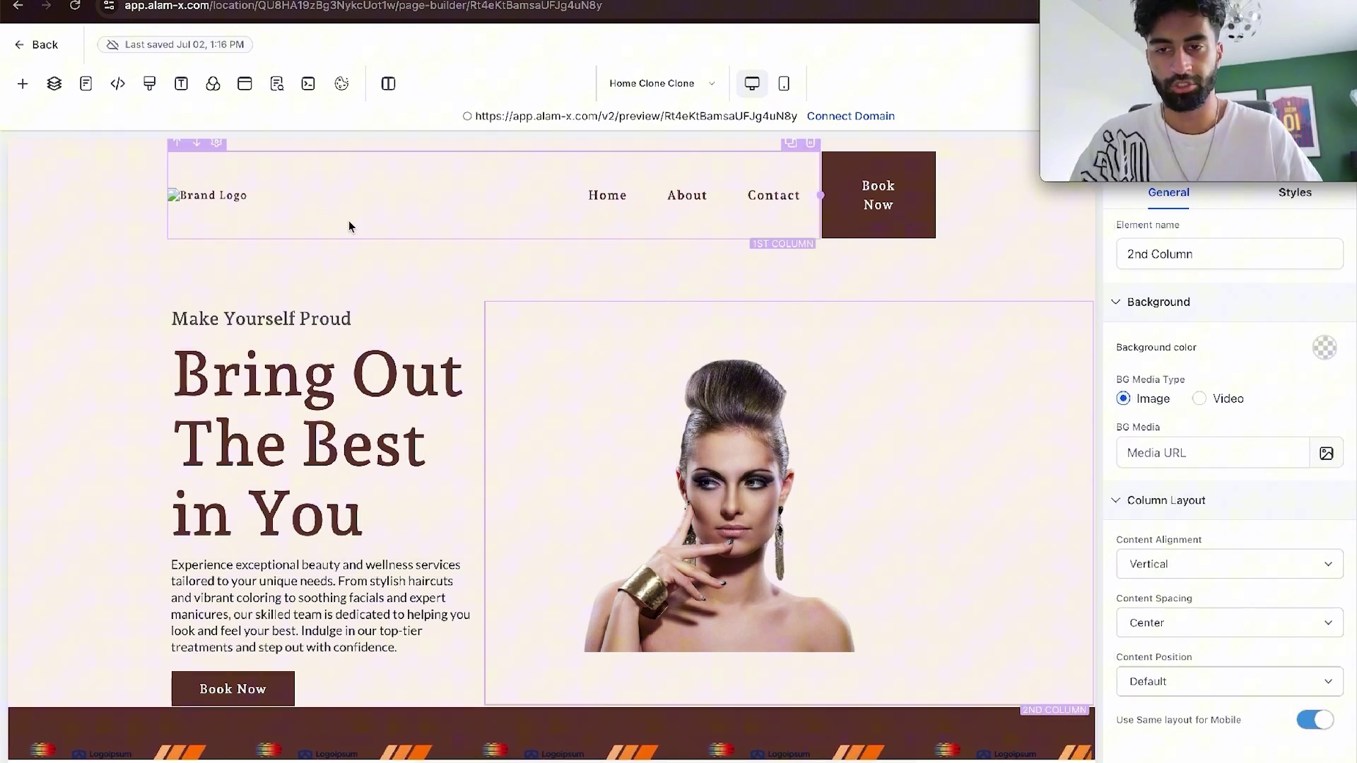
Step: On Canva, place the ORIO salon logo template and start editing its text
{"action": "key", "text": "super+t"}
{"action": "type", "text": "canva"}
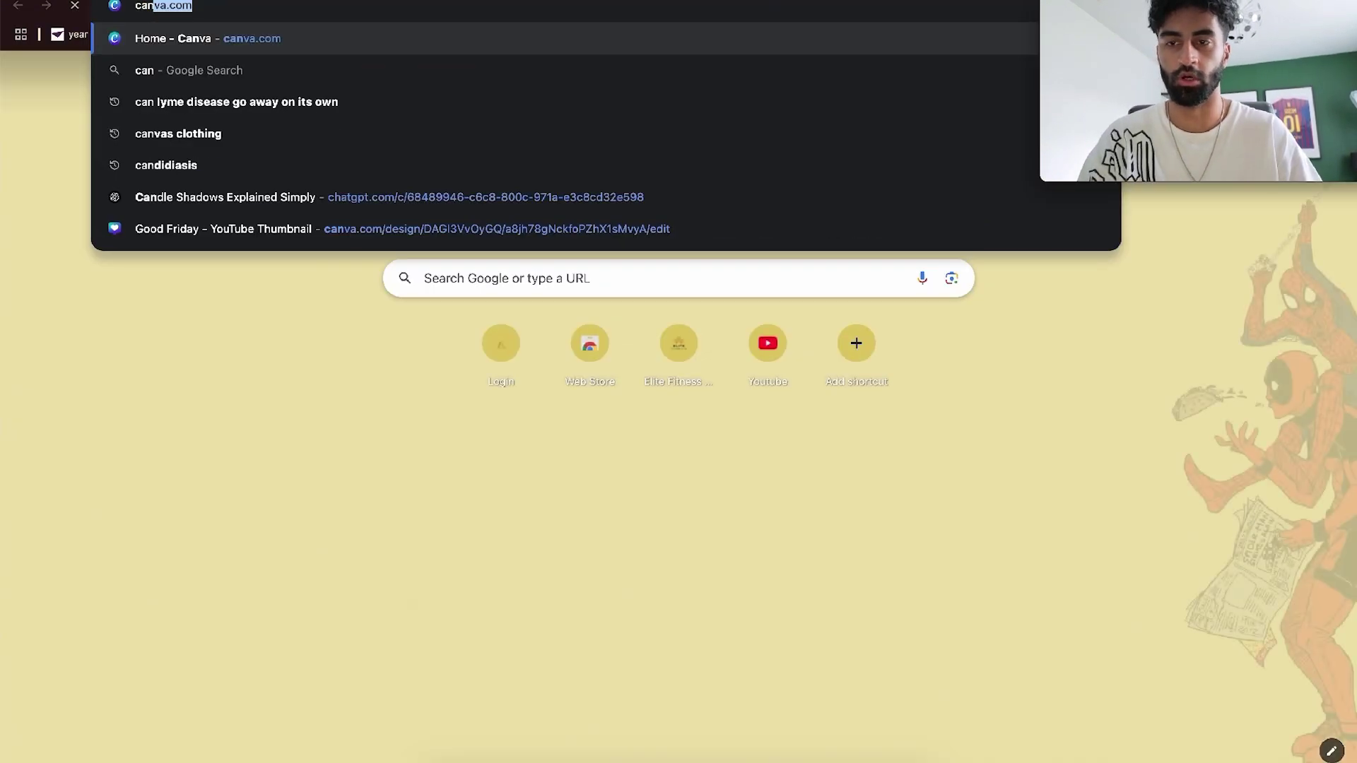
{"action": "key", "text": "Return"}
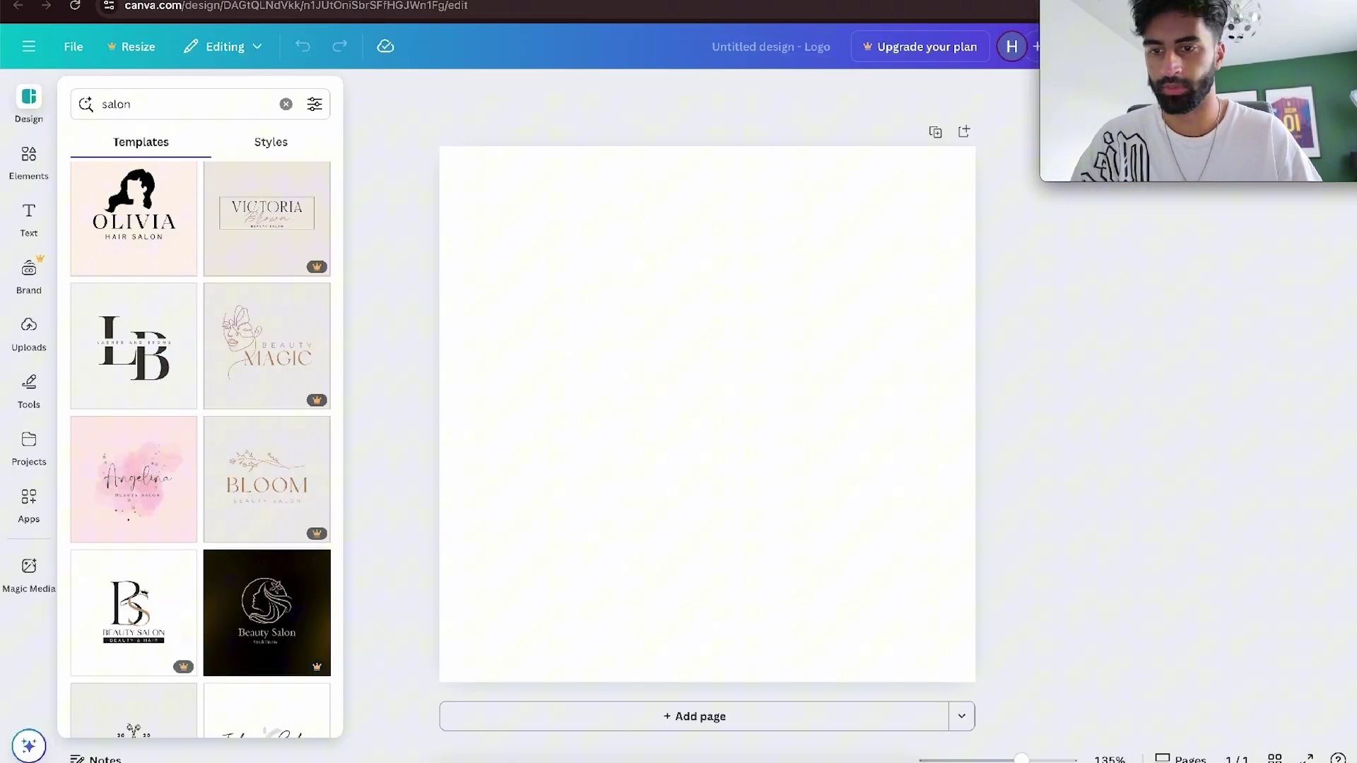
{"action": "scroll", "coordinate": [271, 363], "scroll_direction": "down", "scroll_amount": 6}
{"action": "scroll", "coordinate": [270, 364], "scroll_direction": "up", "scroll_amount": 1}
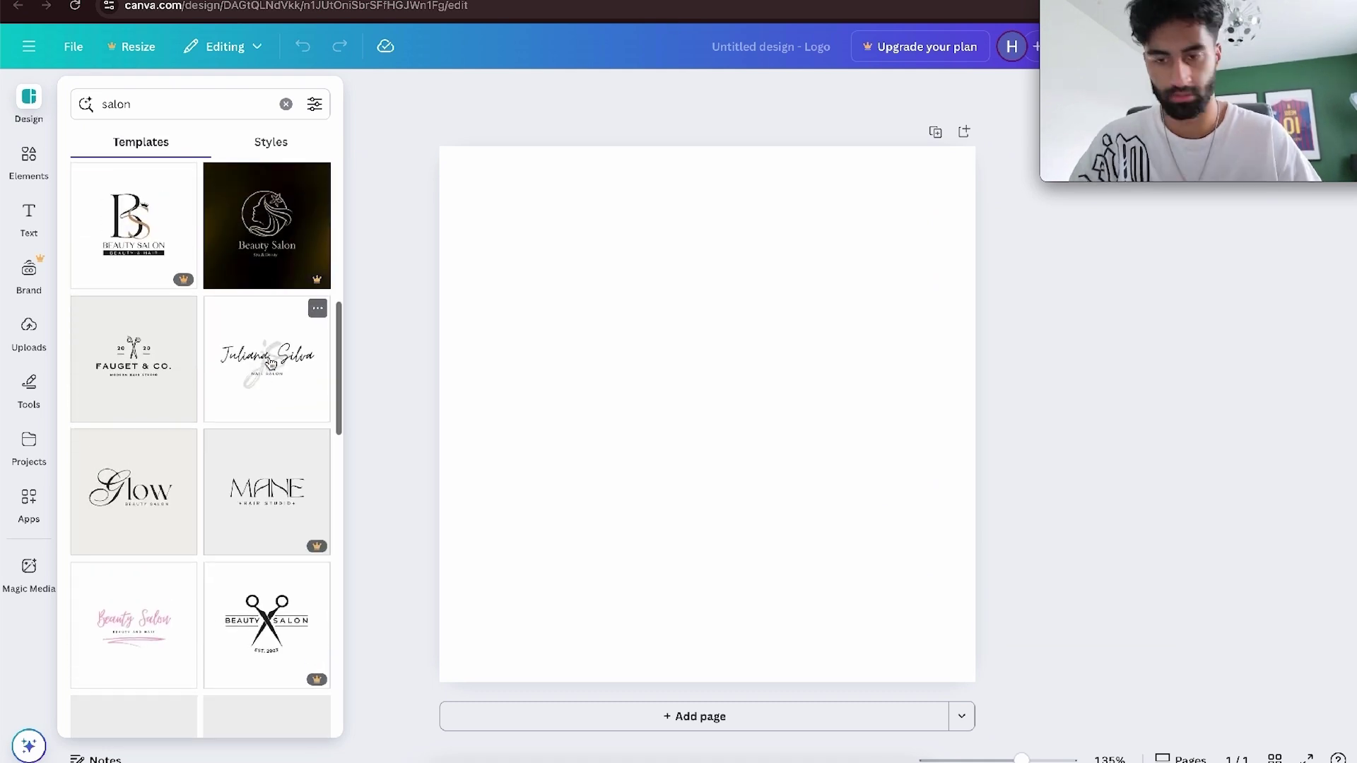
{"action": "scroll", "coordinate": [271, 363], "scroll_direction": "down", "scroll_amount": 1}
{"action": "scroll", "coordinate": [271, 363], "scroll_direction": "down", "scroll_amount": 2}
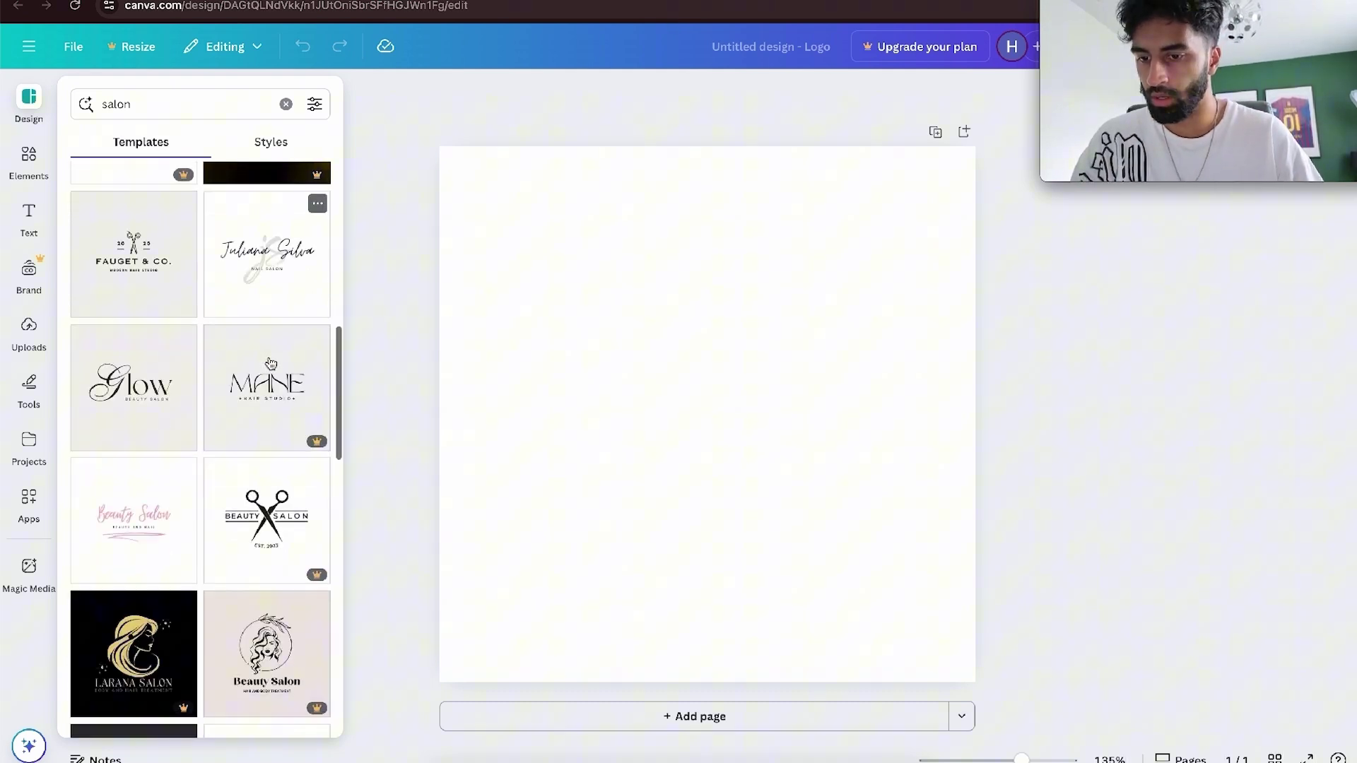
{"action": "scroll", "coordinate": [265, 382], "scroll_direction": "up", "scroll_amount": 3}
{"action": "scroll", "coordinate": [261, 405], "scroll_direction": "down", "scroll_amount": 4}
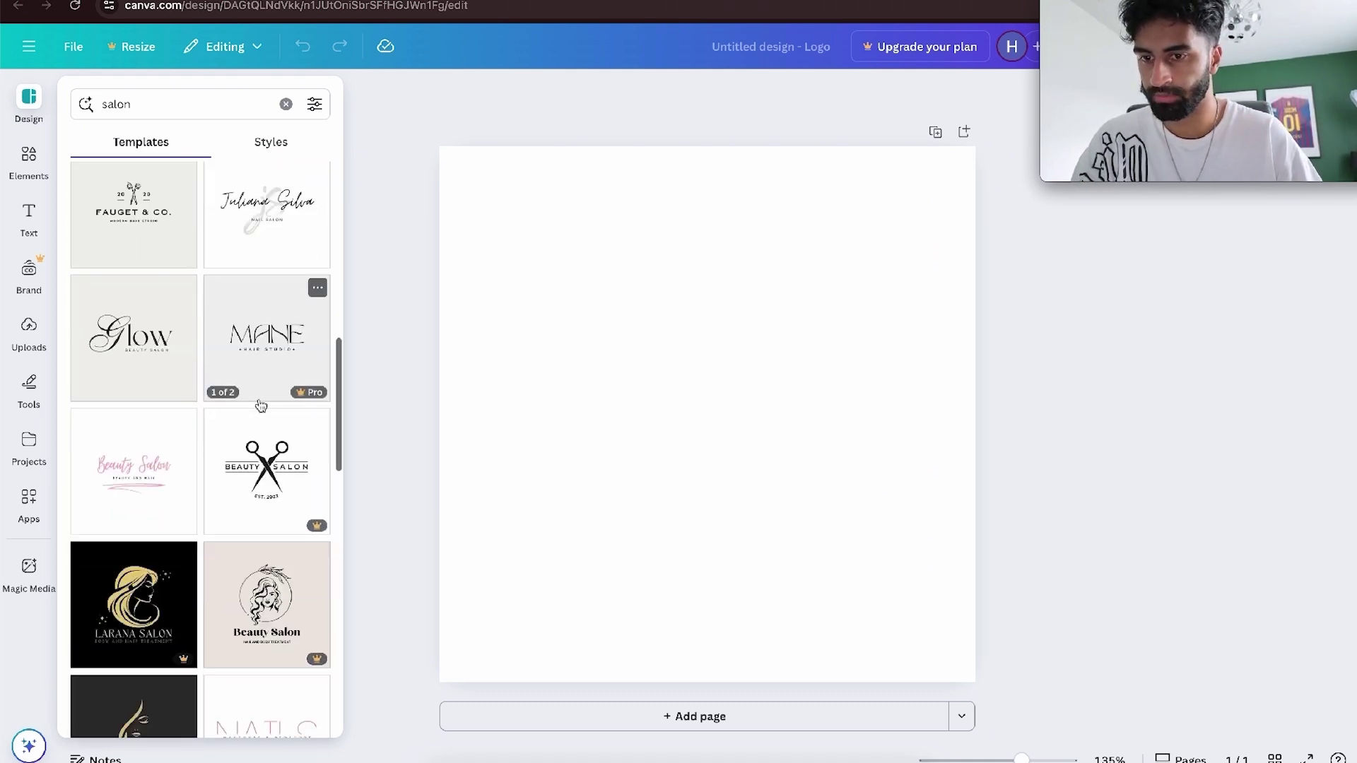
{"action": "left_click", "coordinate": [261, 403]}
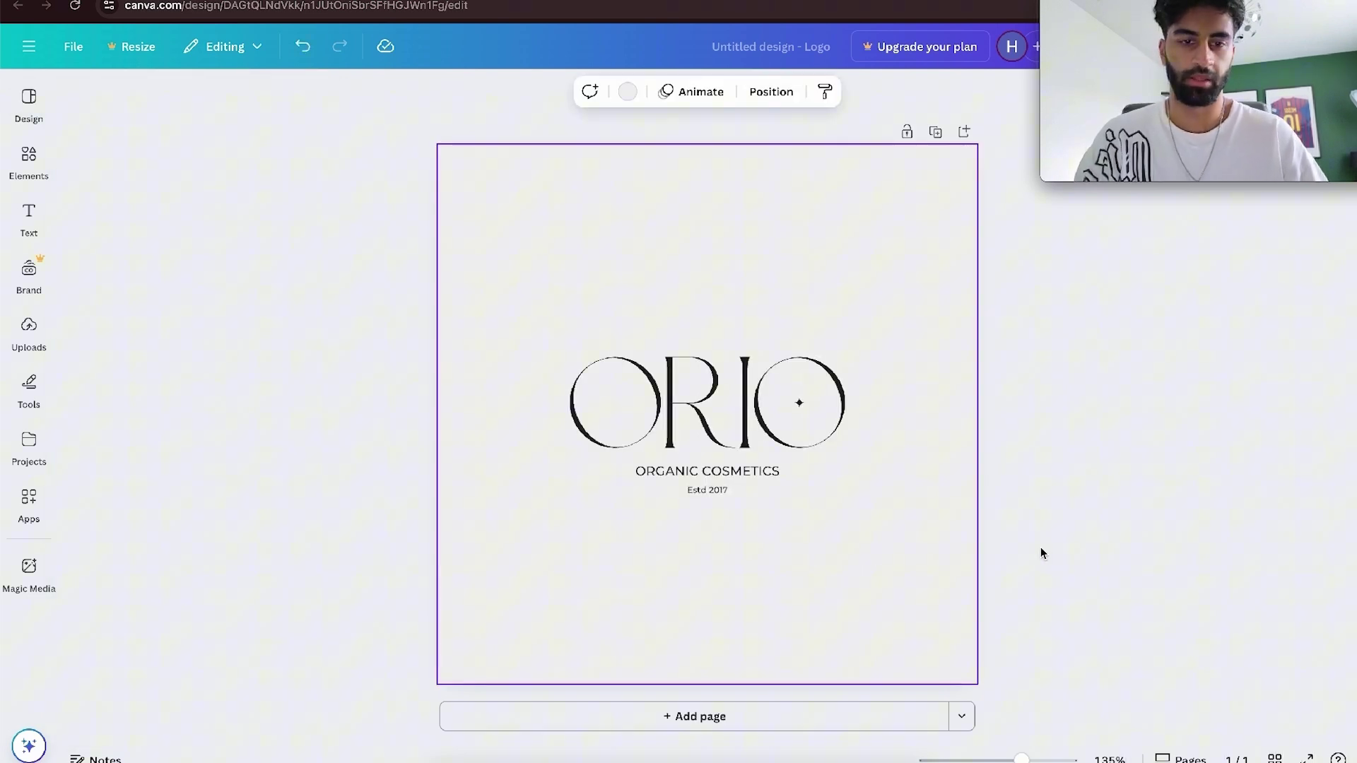
{"action": "double_click", "coordinate": [785, 391]}
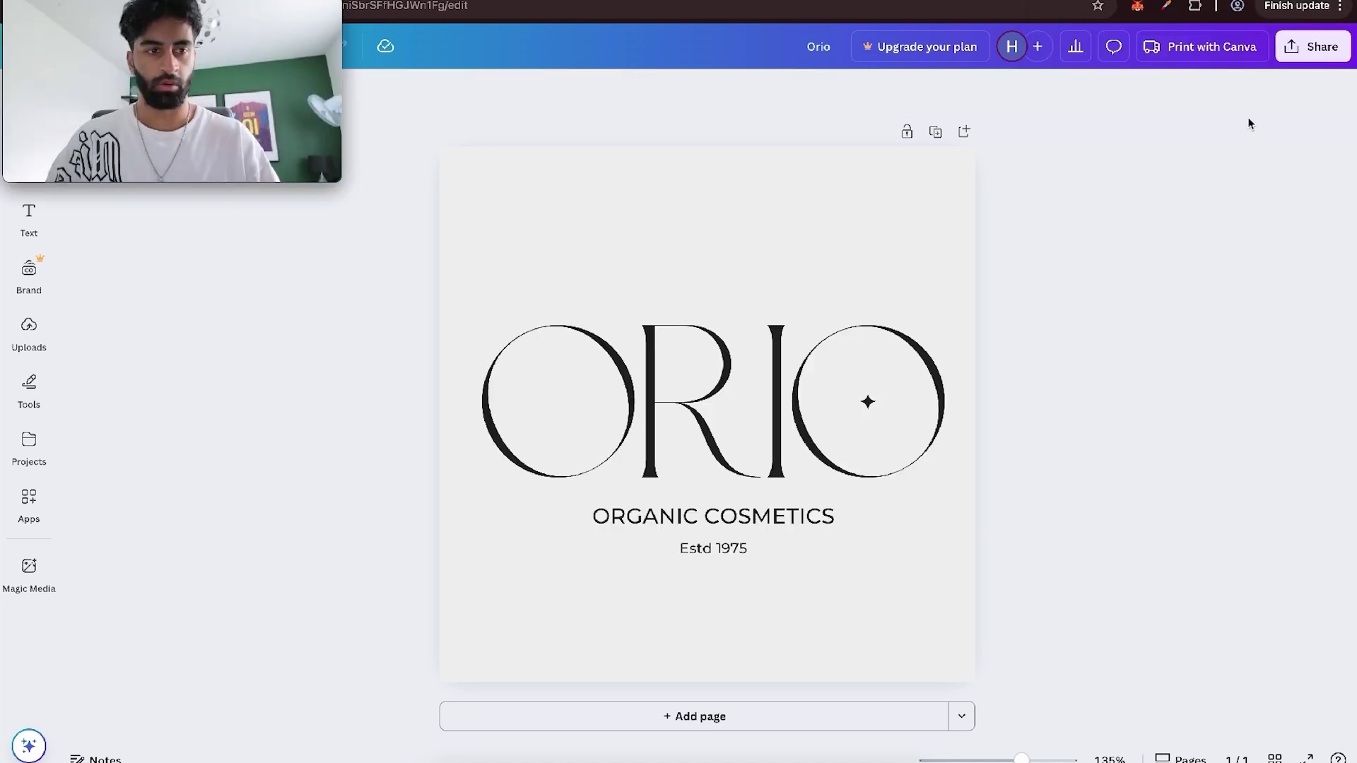
Step: Download the ORIO logo as a PNG and drop it into remove.bg to strip the background
{"action": "left_click", "coordinate": [1312, 46]}
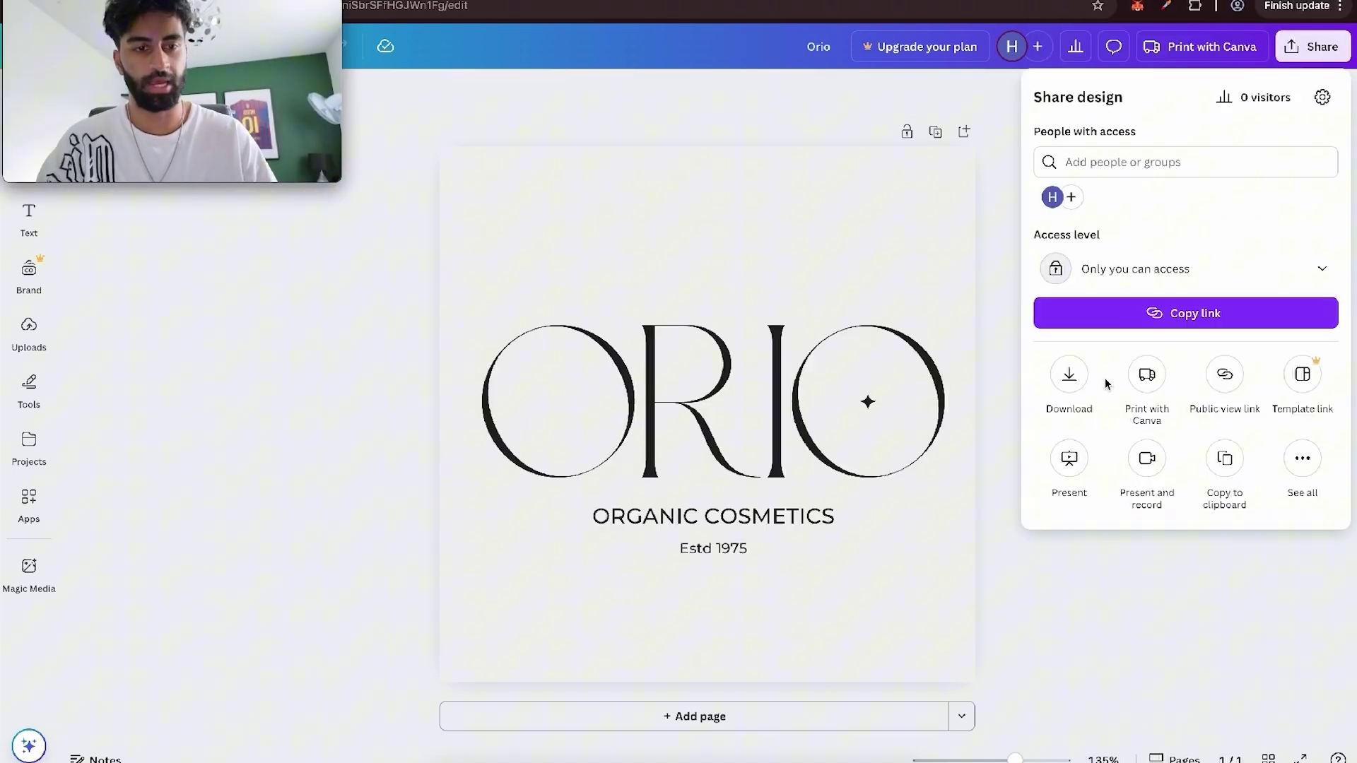
{"action": "left_click", "coordinate": [1069, 379]}
{"action": "left_click", "coordinate": [1076, 404]}
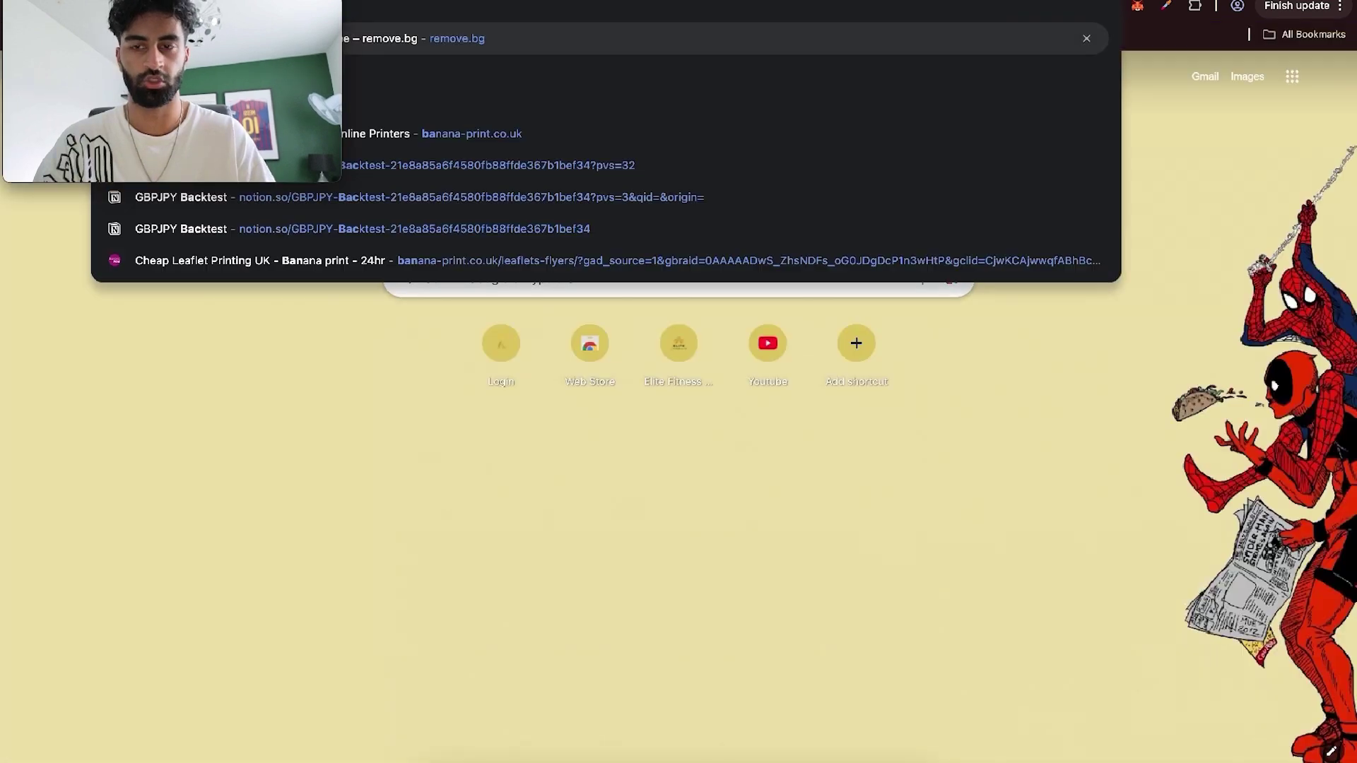
{"action": "key", "text": "Return"}
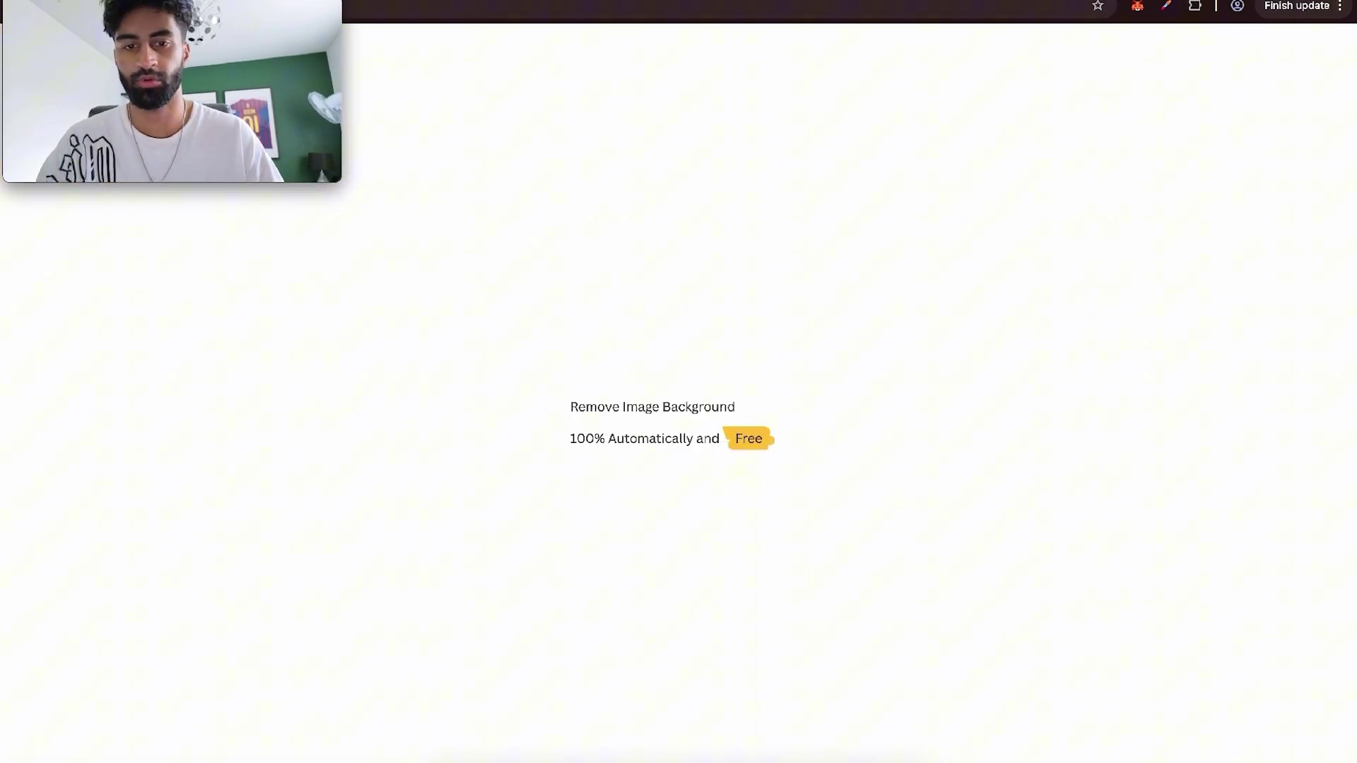
{"action": "left_click_drag", "start_coordinate": [1045, 40], "coordinate": [796, 430]}
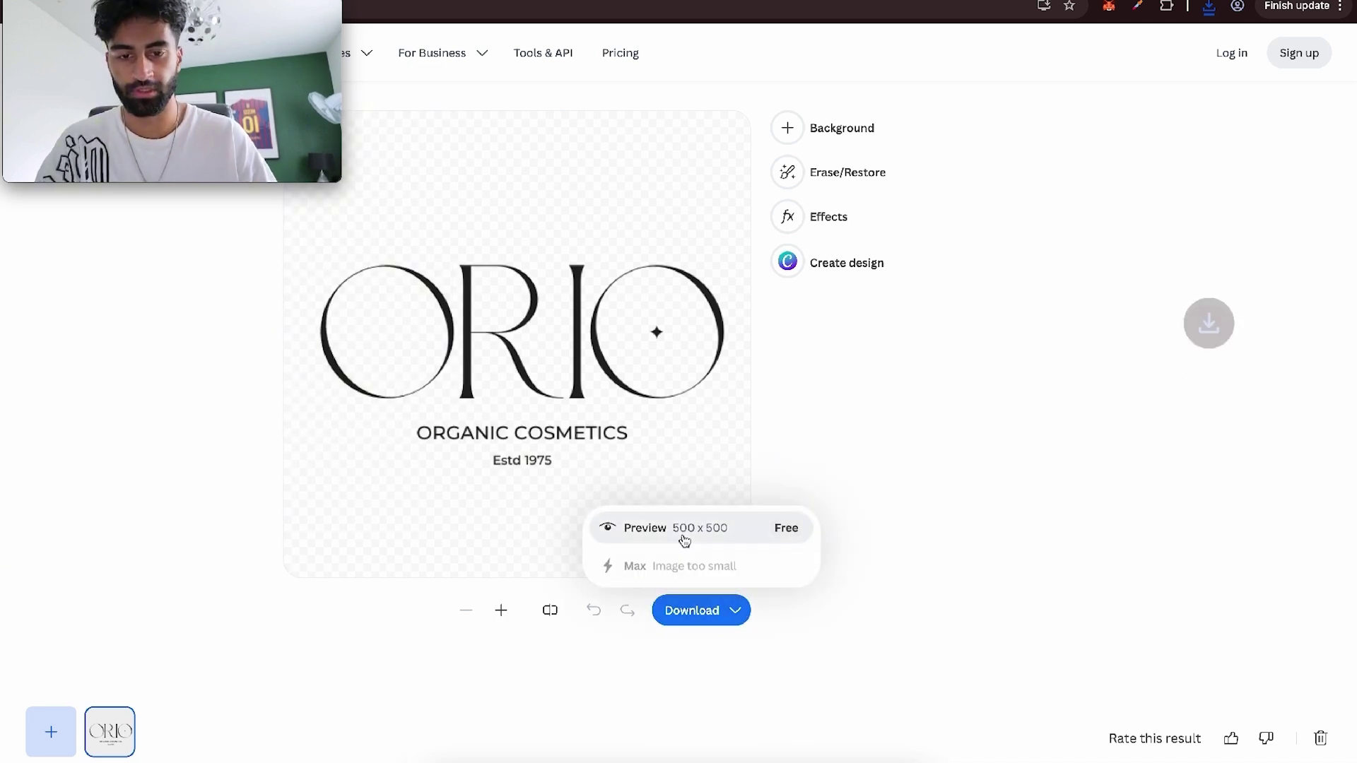
Step: Download the transparent preview and set Orio-removebg-preview.png as the navigation menu's Brand Logo
{"action": "left_click", "coordinate": [685, 539]}
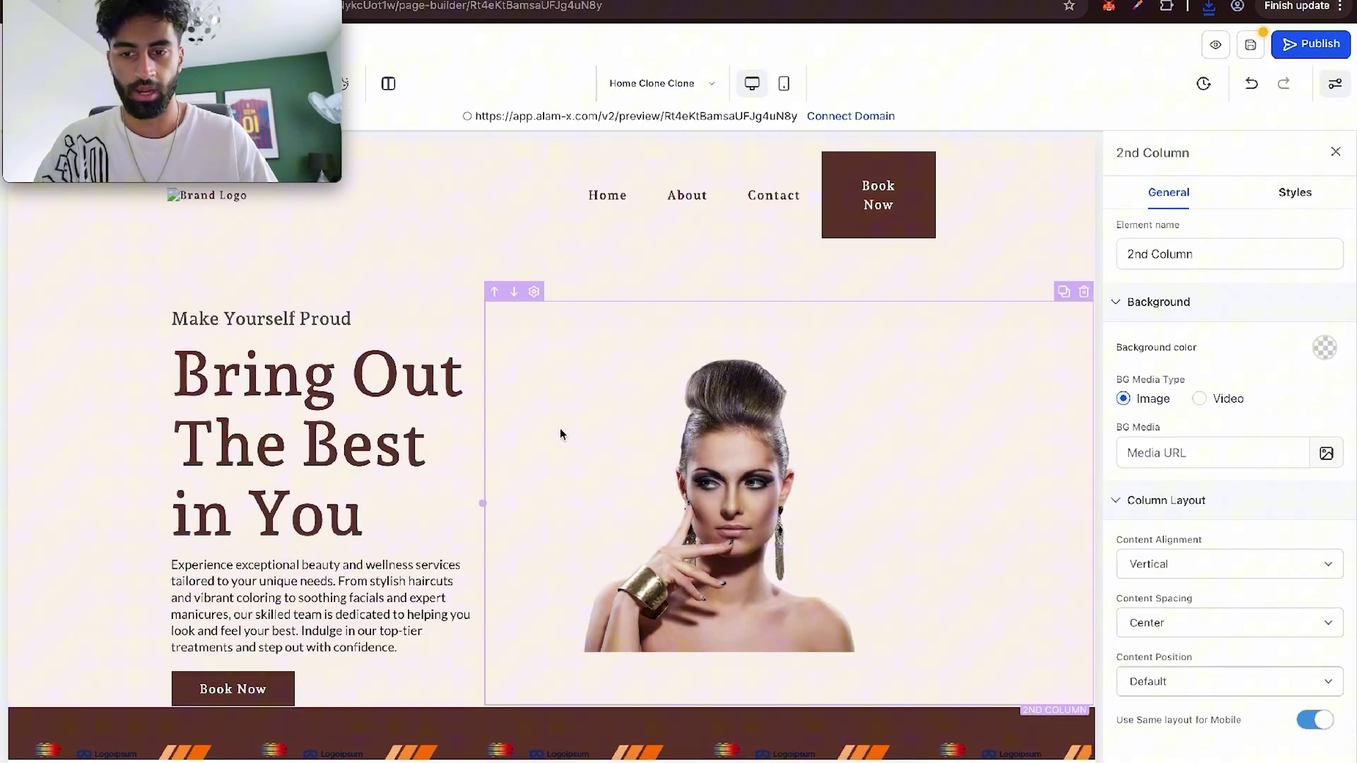
{"action": "left_click", "coordinate": [223, 204]}
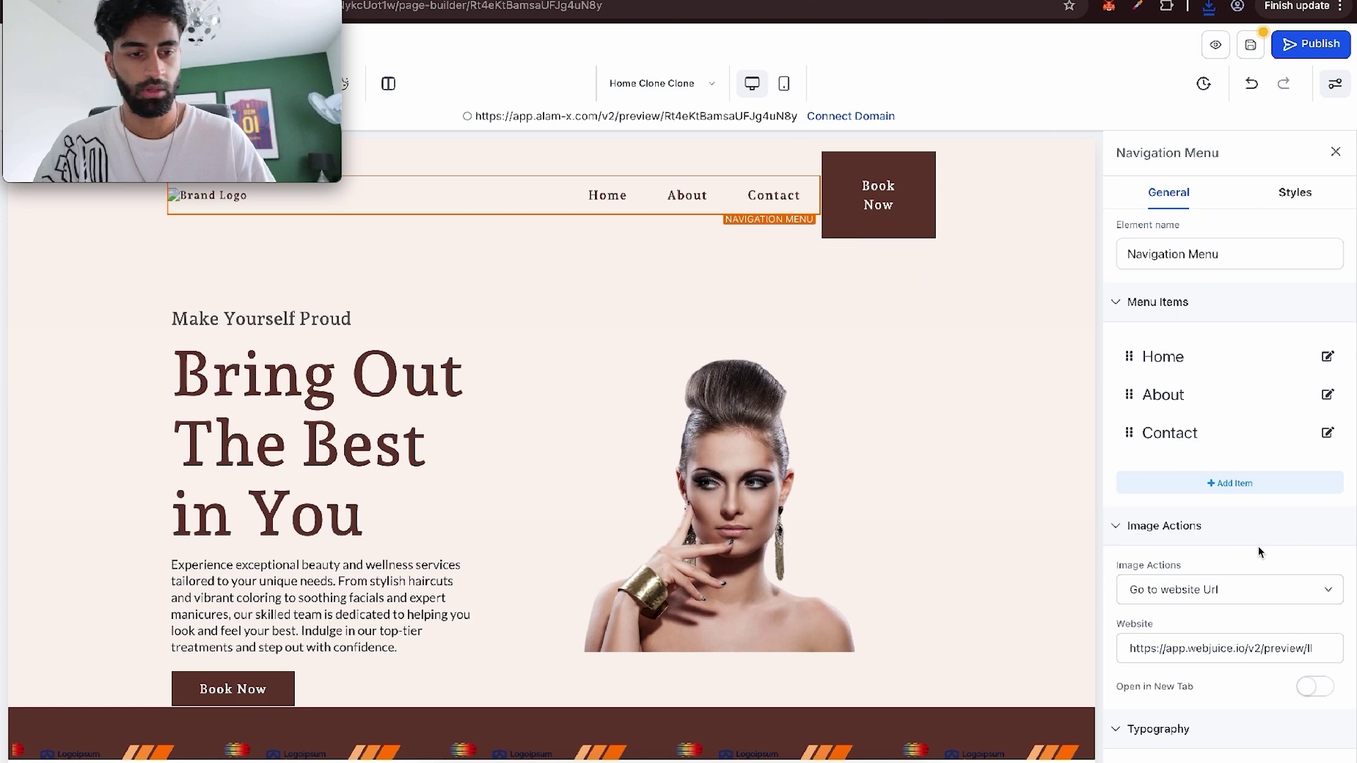
{"action": "scroll", "coordinate": [1258, 545], "scroll_direction": "down", "scroll_amount": 7}
{"action": "scroll", "coordinate": [1259, 552], "scroll_direction": "down", "scroll_amount": 6}
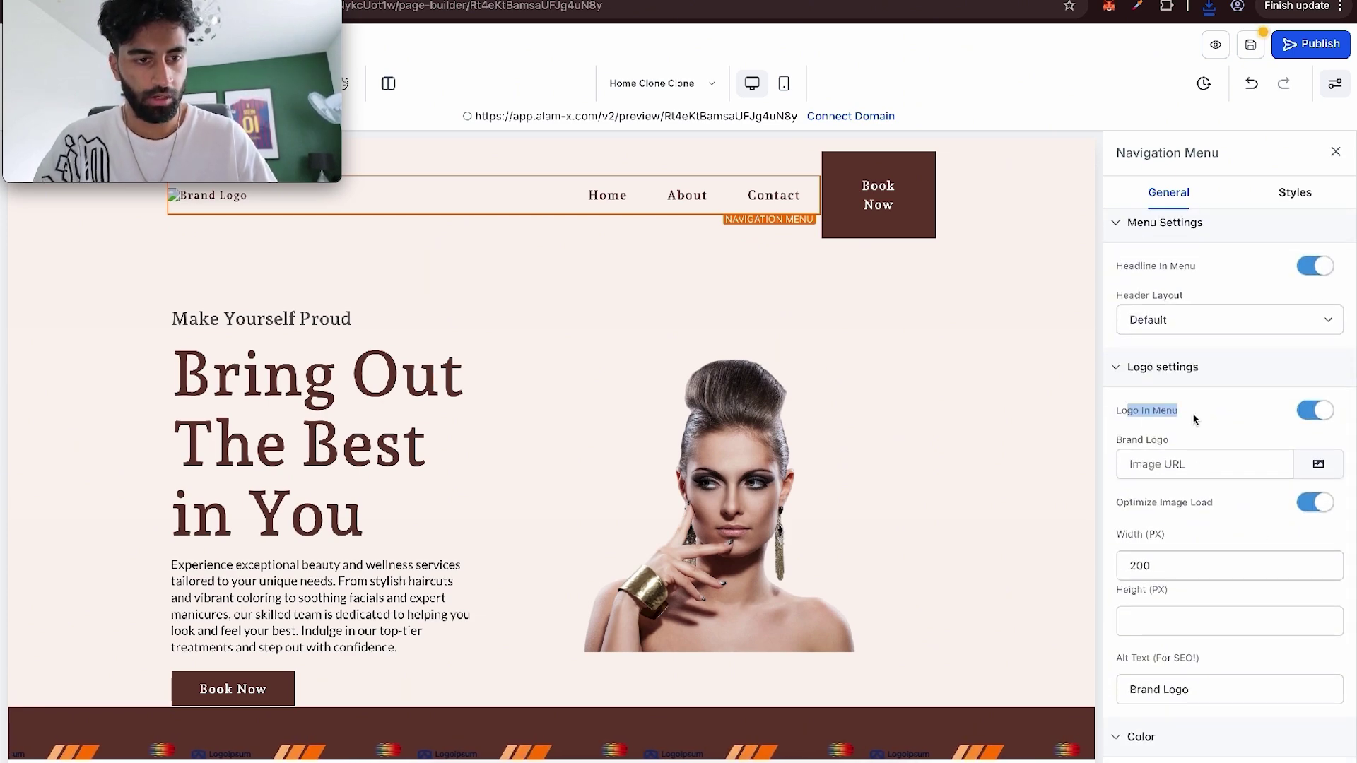
{"action": "left_click", "coordinate": [1317, 465]}
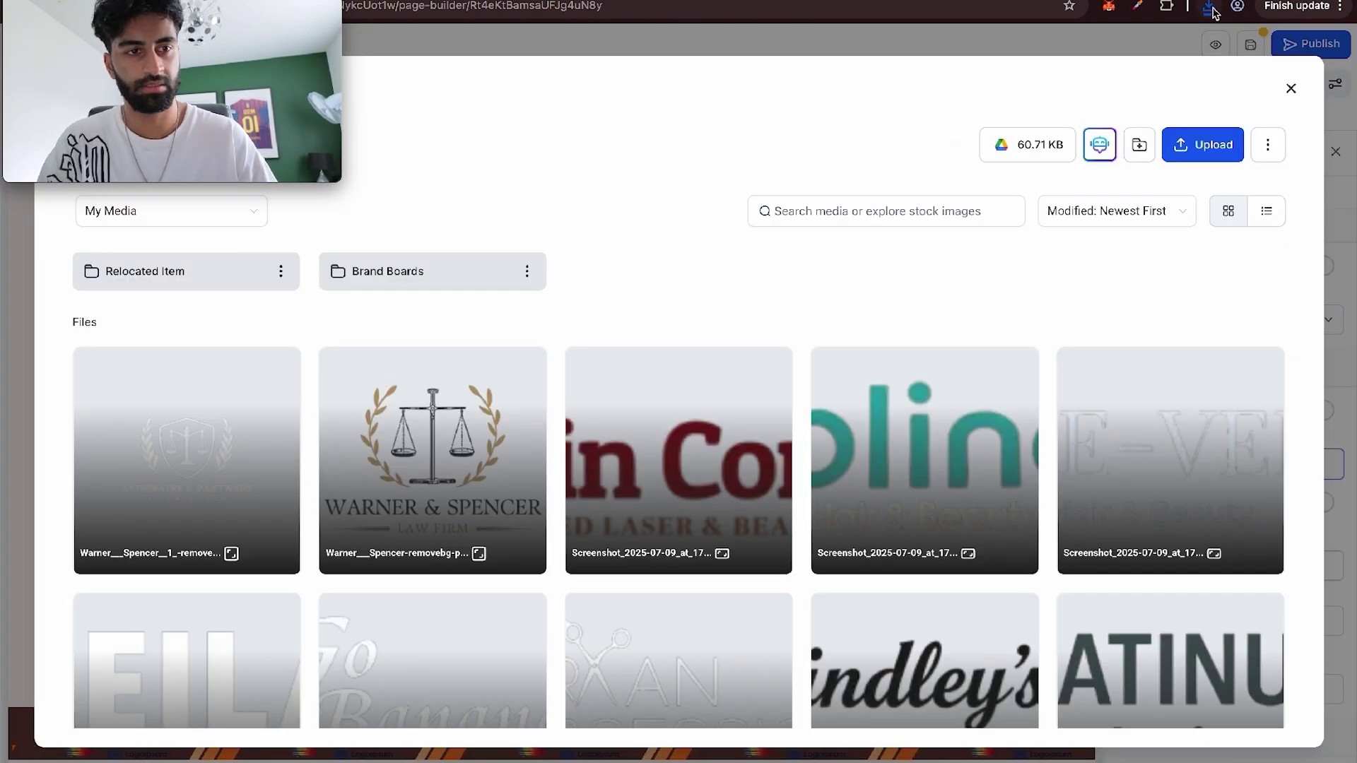
{"action": "left_click", "coordinate": [1209, 7]}
{"action": "left_click_drag", "start_coordinate": [1093, 86], "coordinate": [704, 403]}
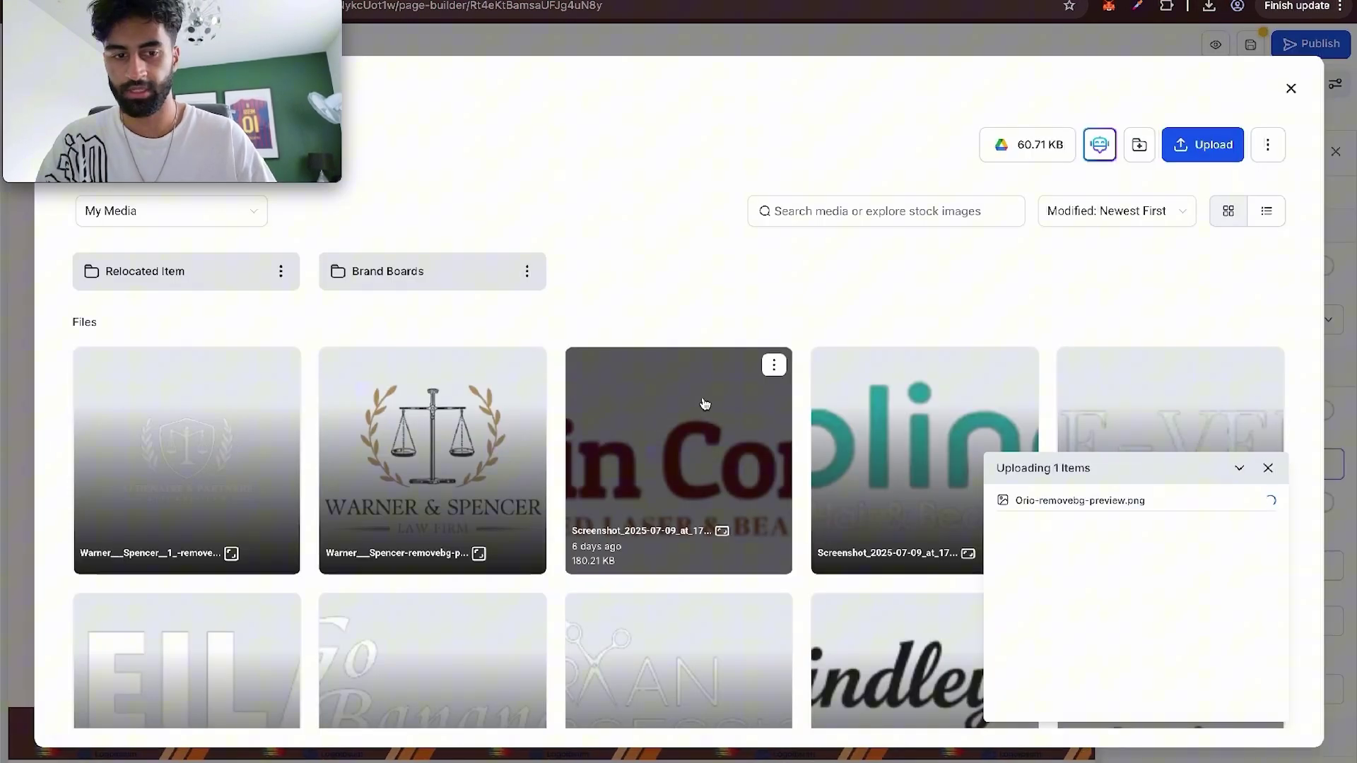
{"action": "left_click", "coordinate": [242, 391]}
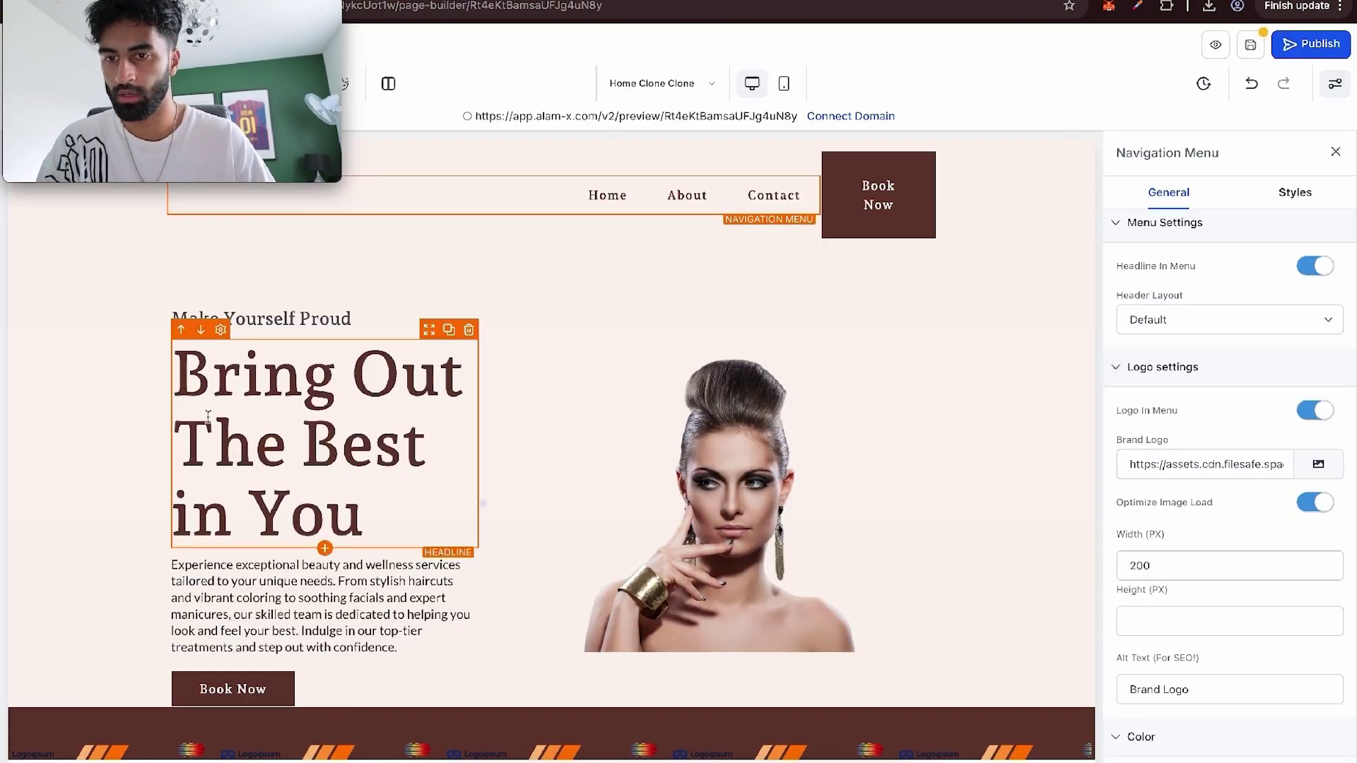
Step: Inspect the hero's image column and the logo strip's settings on the Home page
{"action": "left_click", "coordinate": [684, 403]}
{"action": "left_click", "coordinate": [872, 377]}
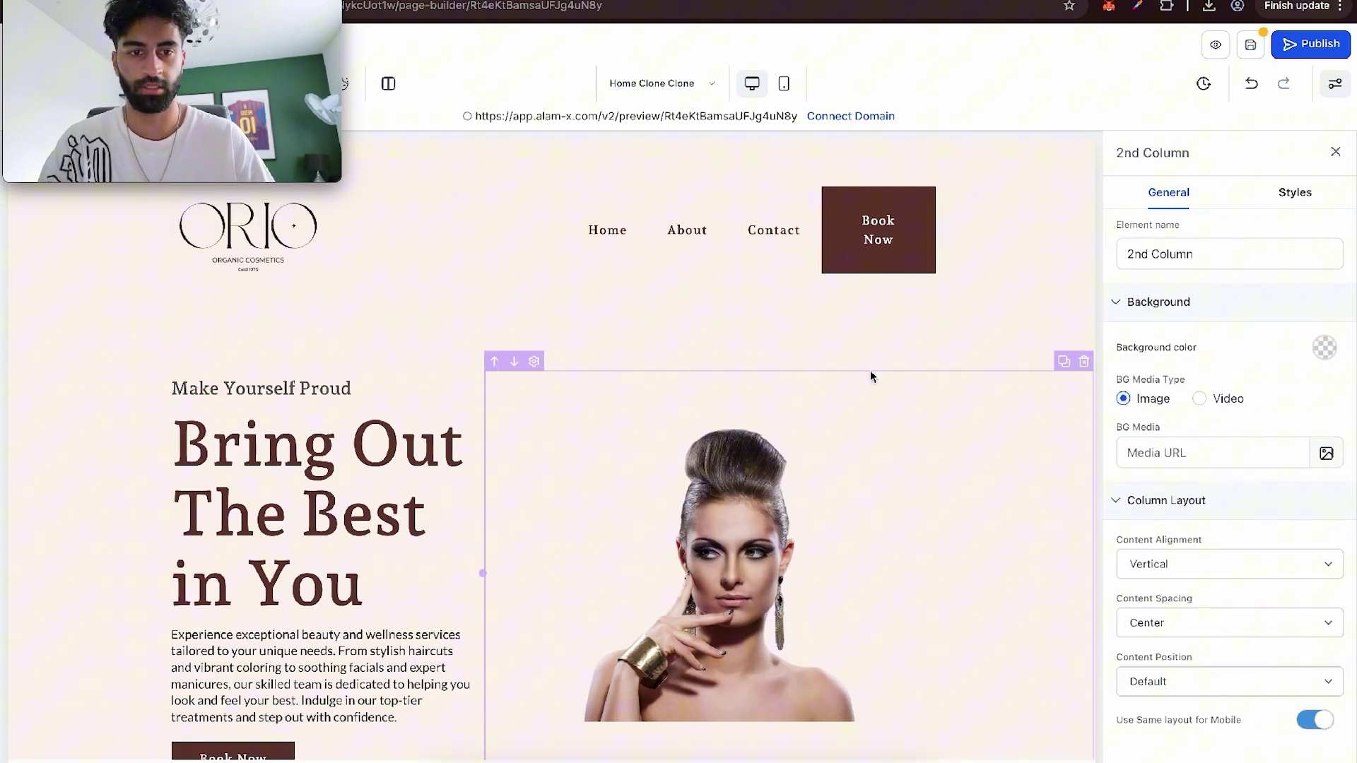
{"action": "left_click", "coordinate": [1336, 151]}
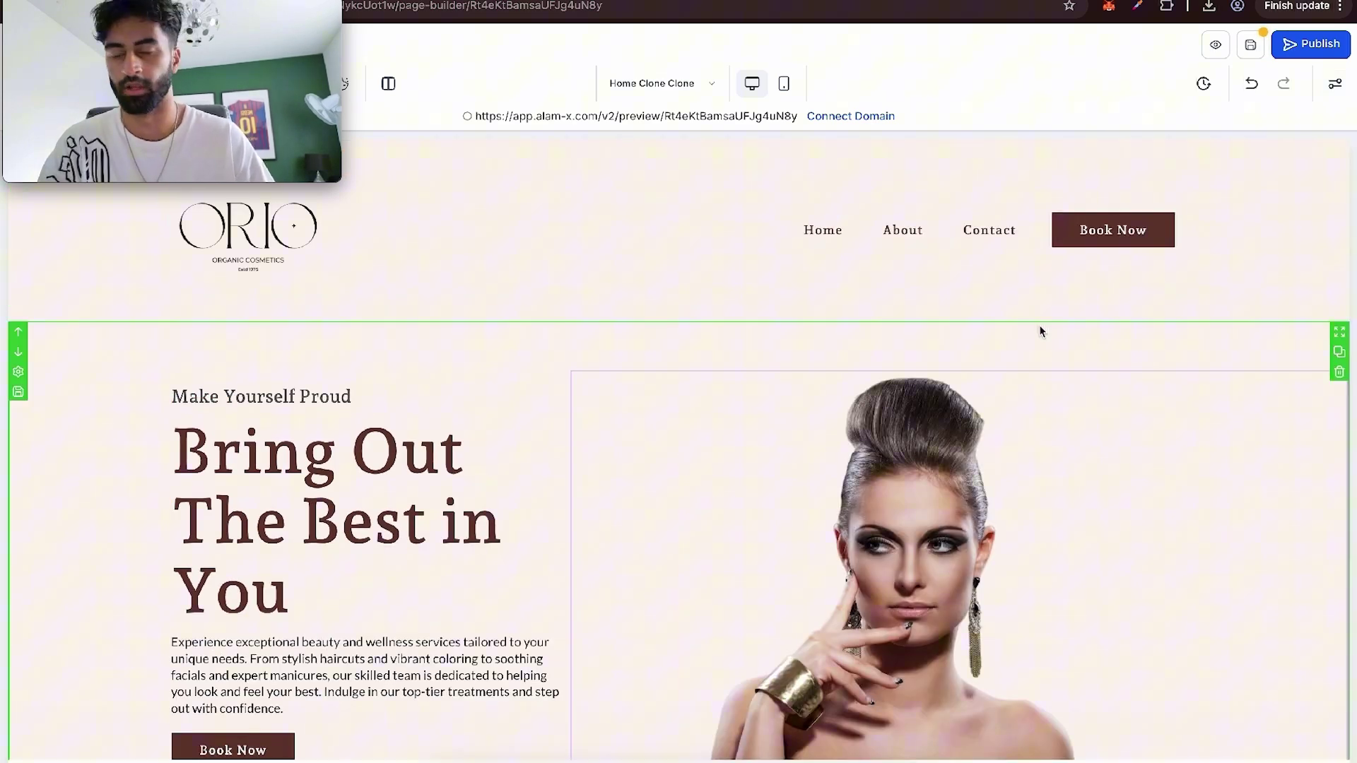
{"action": "scroll", "coordinate": [777, 424], "scroll_direction": "down", "scroll_amount": 5}
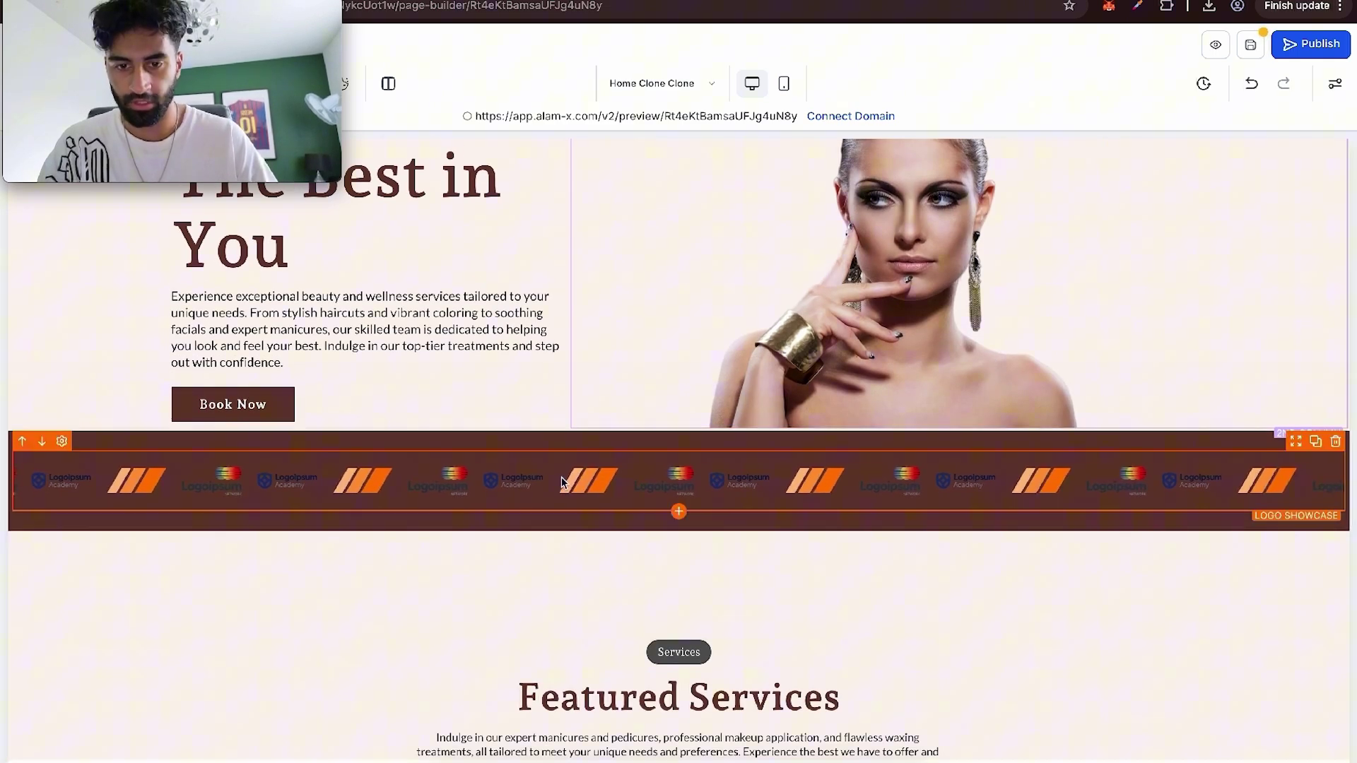
{"action": "left_click", "coordinate": [561, 477]}
{"action": "scroll", "coordinate": [562, 476], "scroll_direction": "up", "scroll_amount": 5}
{"action": "scroll", "coordinate": [1187, 574], "scroll_direction": "down", "scroll_amount": 2}
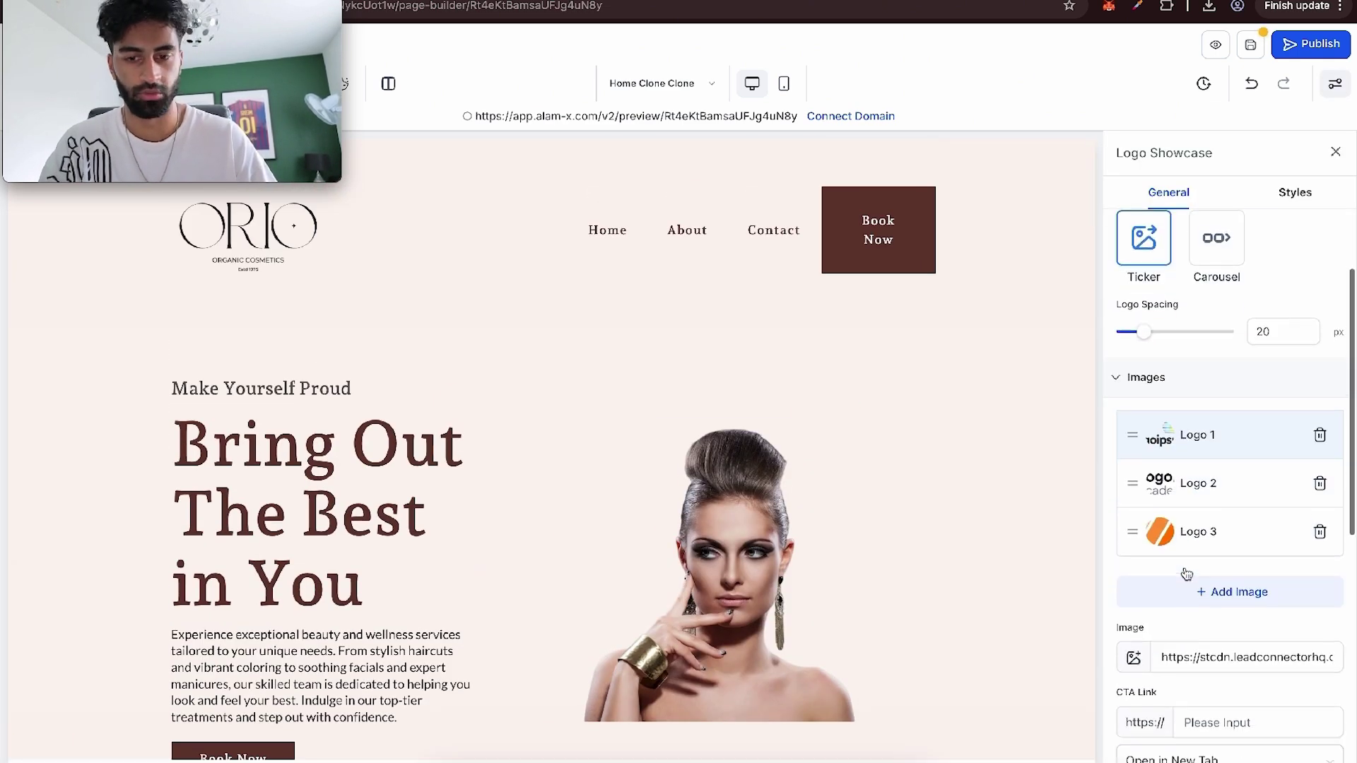
{"action": "scroll", "coordinate": [839, 521], "scroll_direction": "down", "scroll_amount": 6}
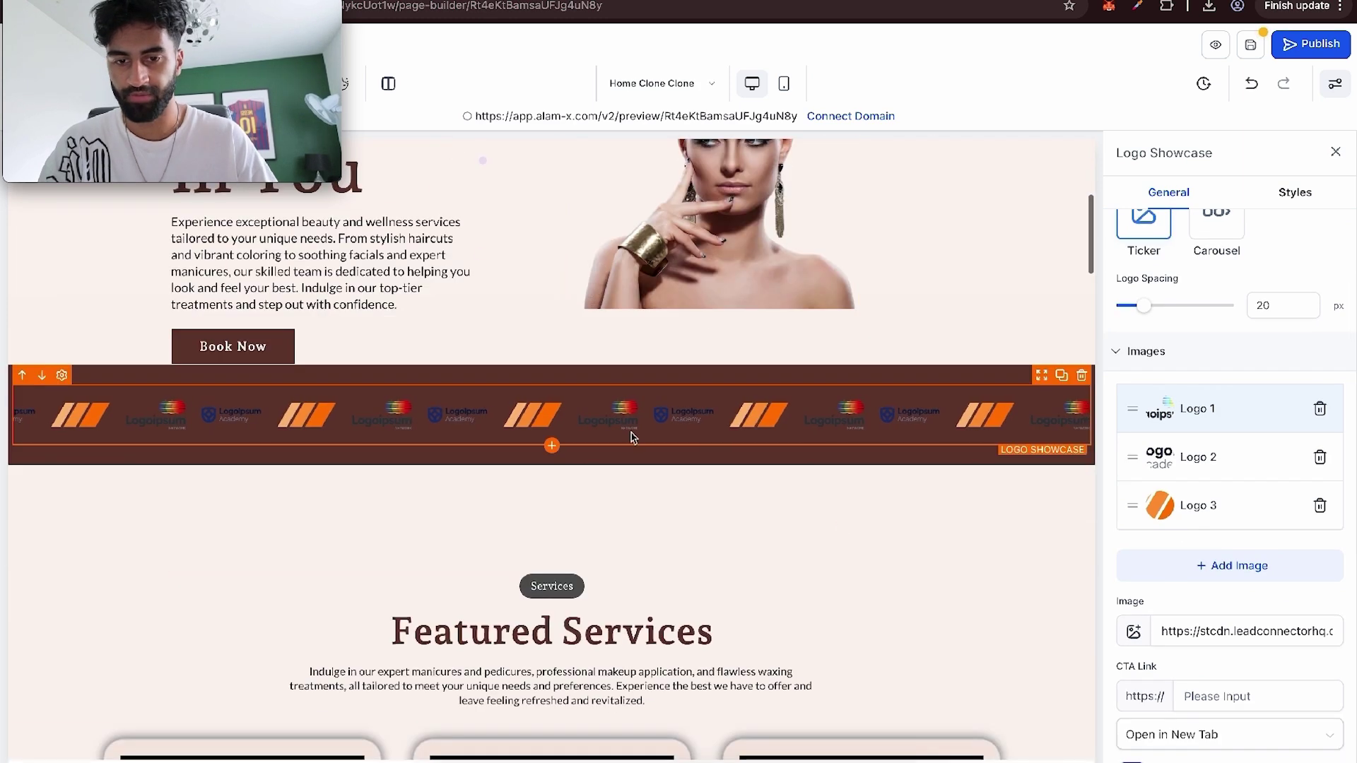
Step: Add a second Logo Showcase strip below the existing one, then undo it
{"action": "left_click", "coordinate": [552, 447]}
{"action": "scroll", "coordinate": [321, 409], "scroll_direction": "down", "scroll_amount": 5}
{"action": "scroll", "coordinate": [321, 409], "scroll_direction": "down", "scroll_amount": 1}
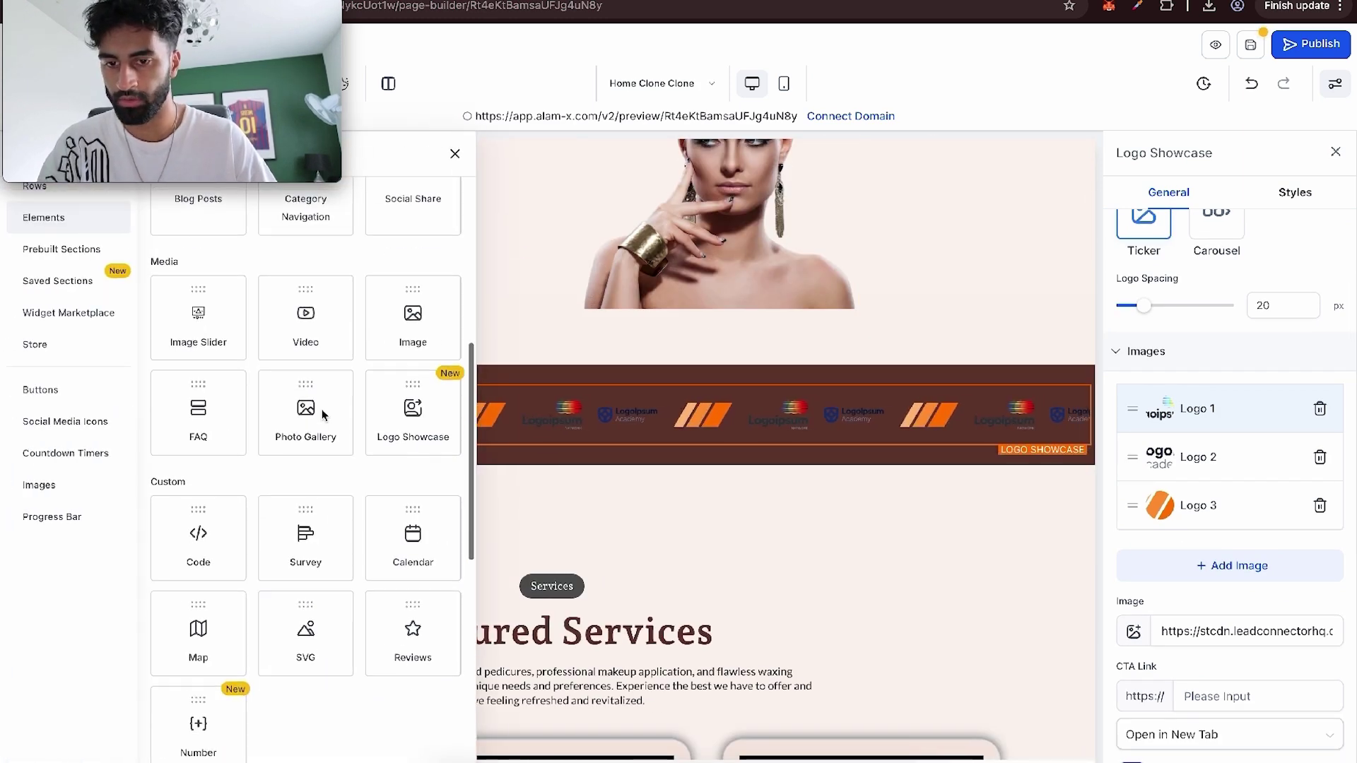
{"action": "left_click_drag", "start_coordinate": [402, 415], "coordinate": [562, 452]}
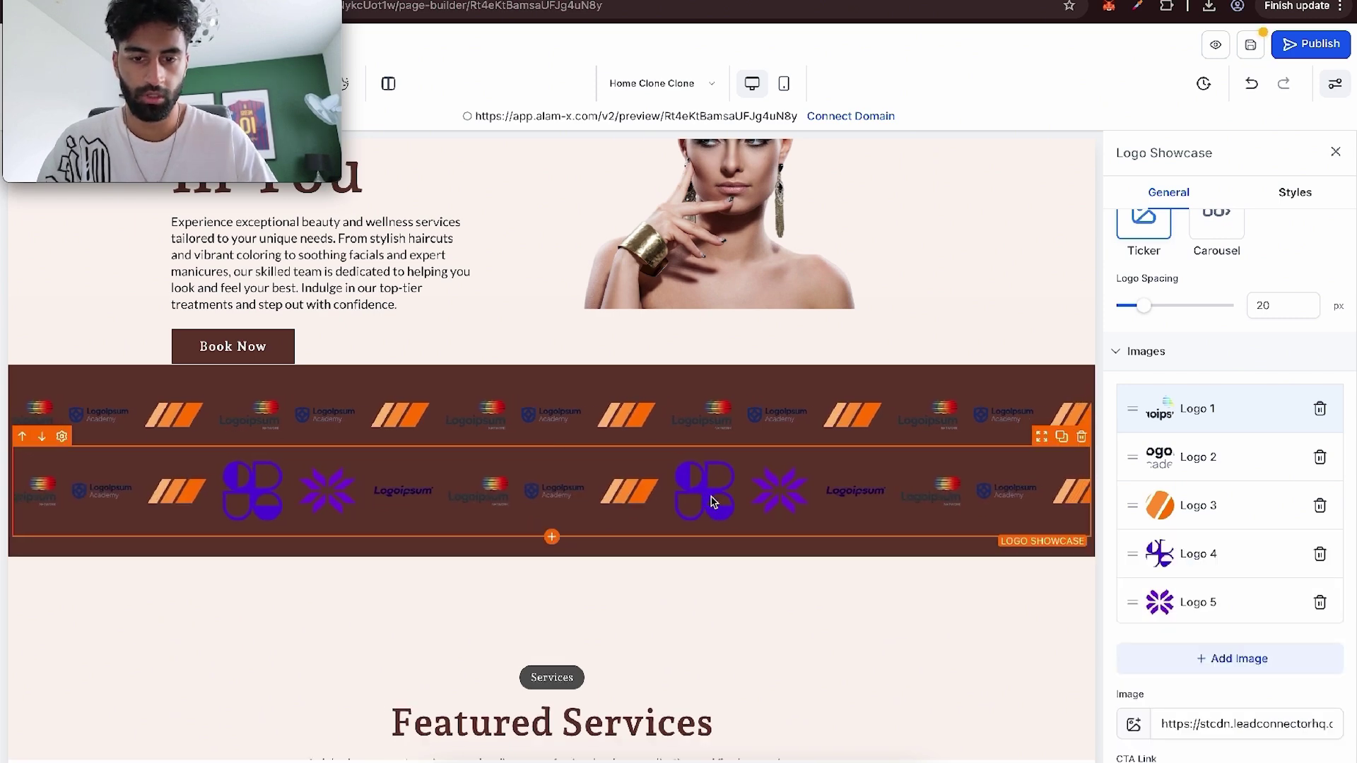
{"action": "key", "text": "ctrl+z"}
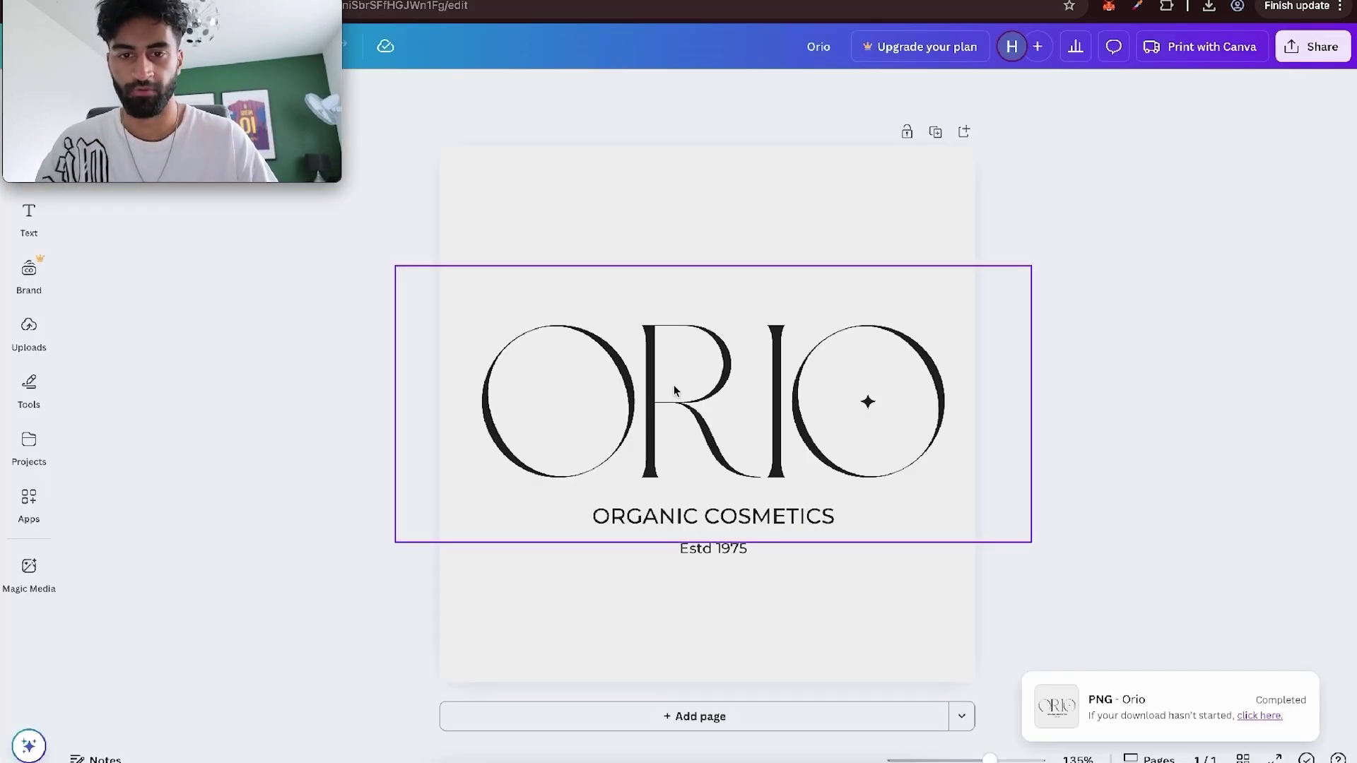
Step: Turn the ORIO and ORGANIC COSMETICS logo lettering white and check the cut-out's download sizes
{"action": "left_click", "coordinate": [673, 385]}
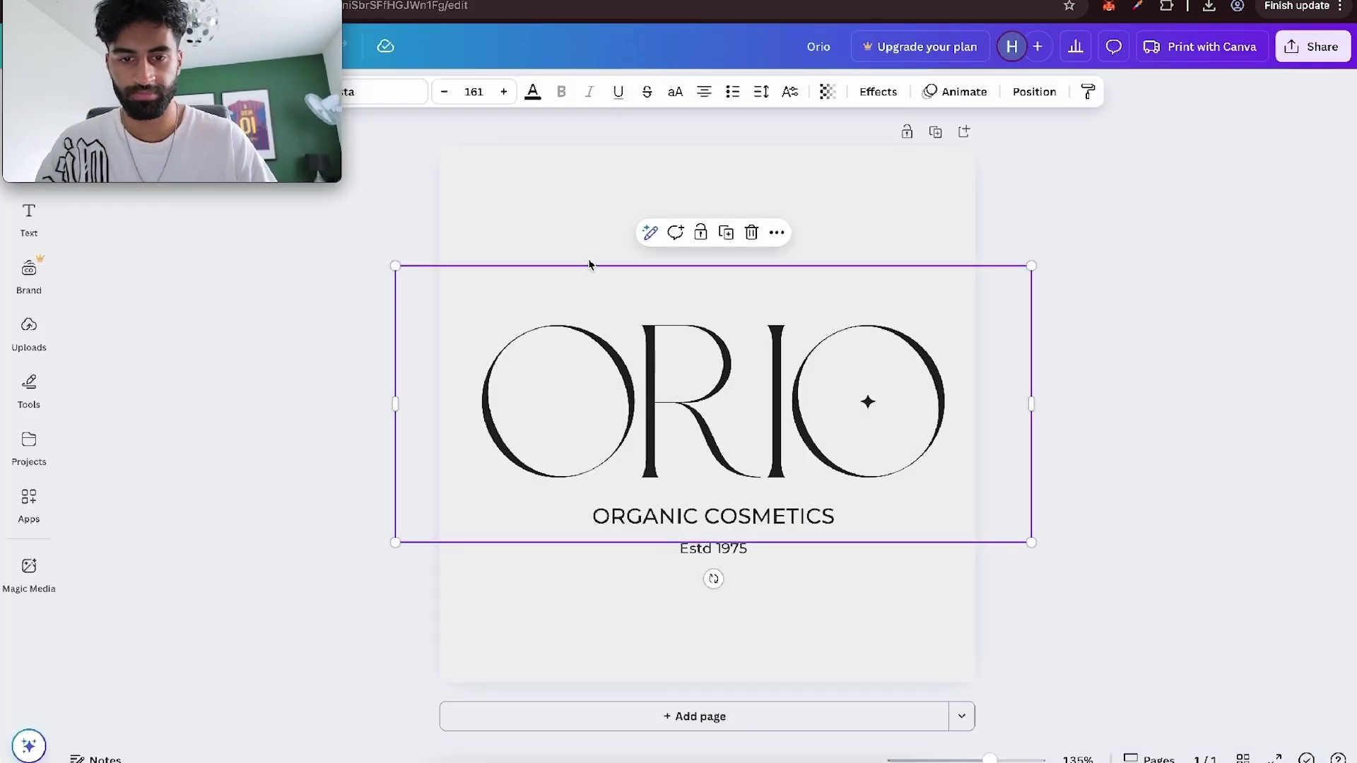
{"action": "left_click", "coordinate": [532, 93]}
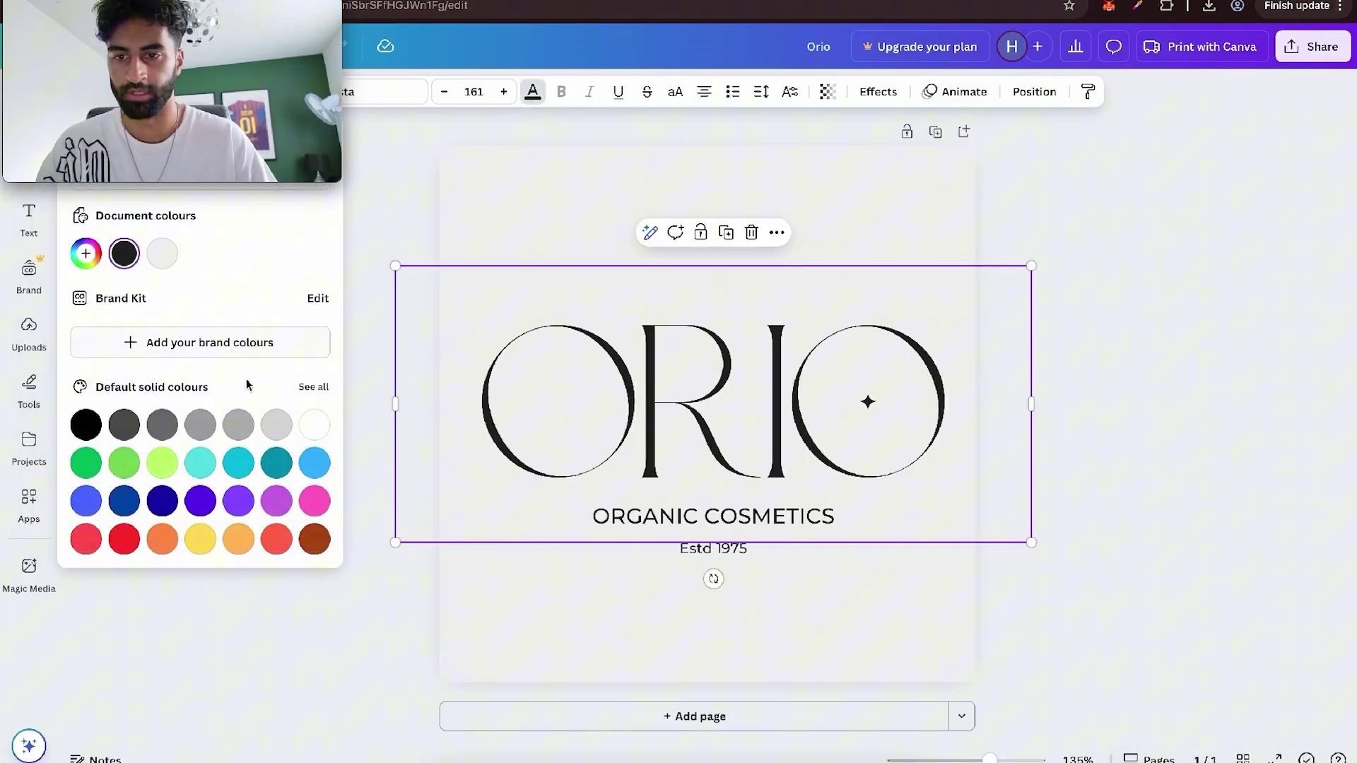
{"action": "left_click", "coordinate": [323, 436]}
{"action": "left_click", "coordinate": [698, 520]}
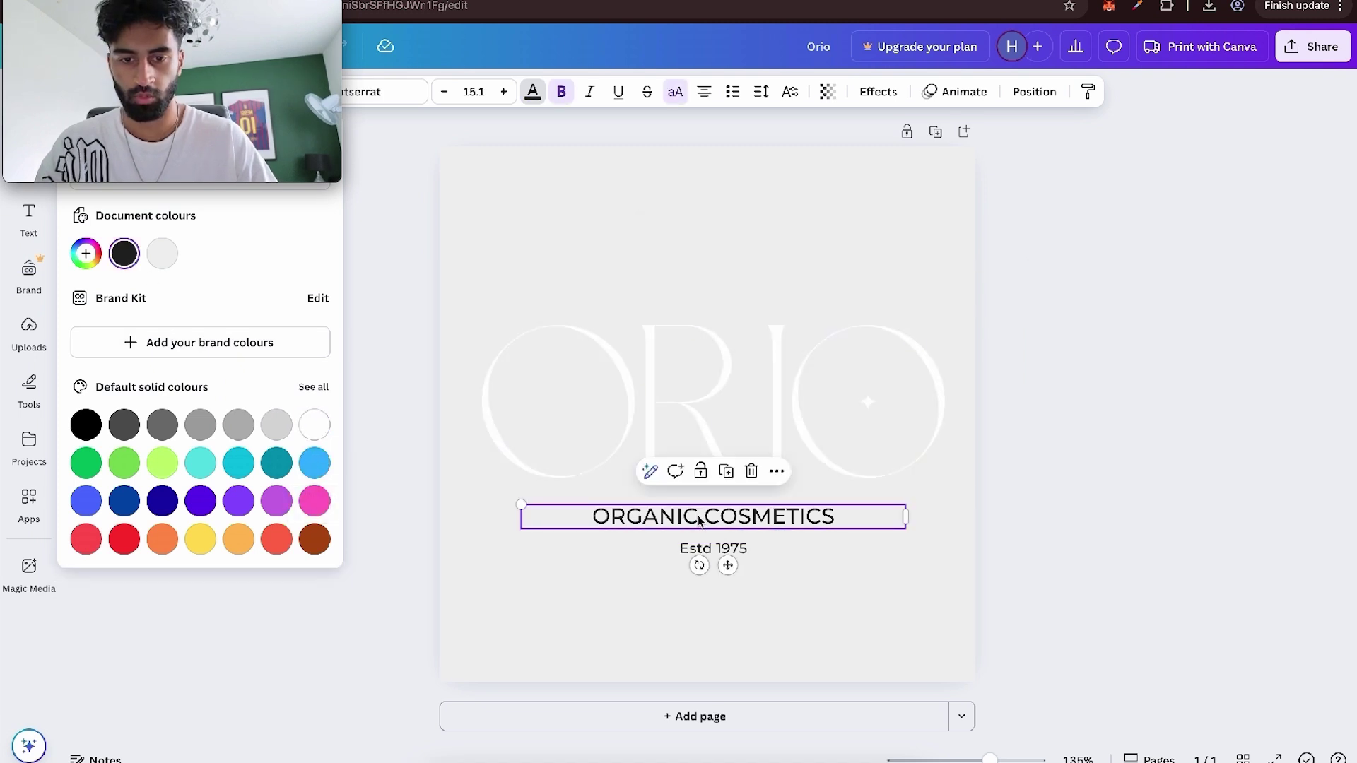
{"action": "left_click", "coordinate": [314, 425]}
{"action": "left_click", "coordinate": [677, 550]}
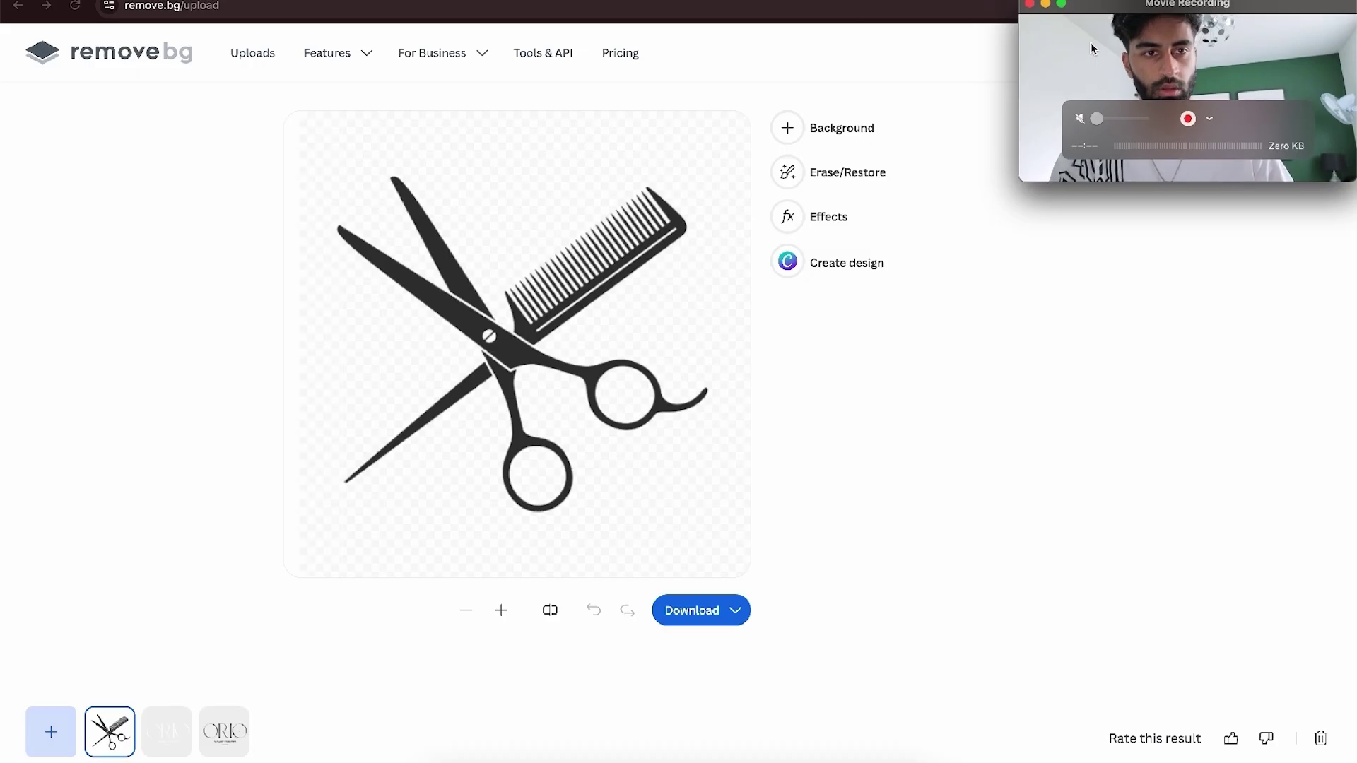
{"action": "left_click", "coordinate": [714, 612]}
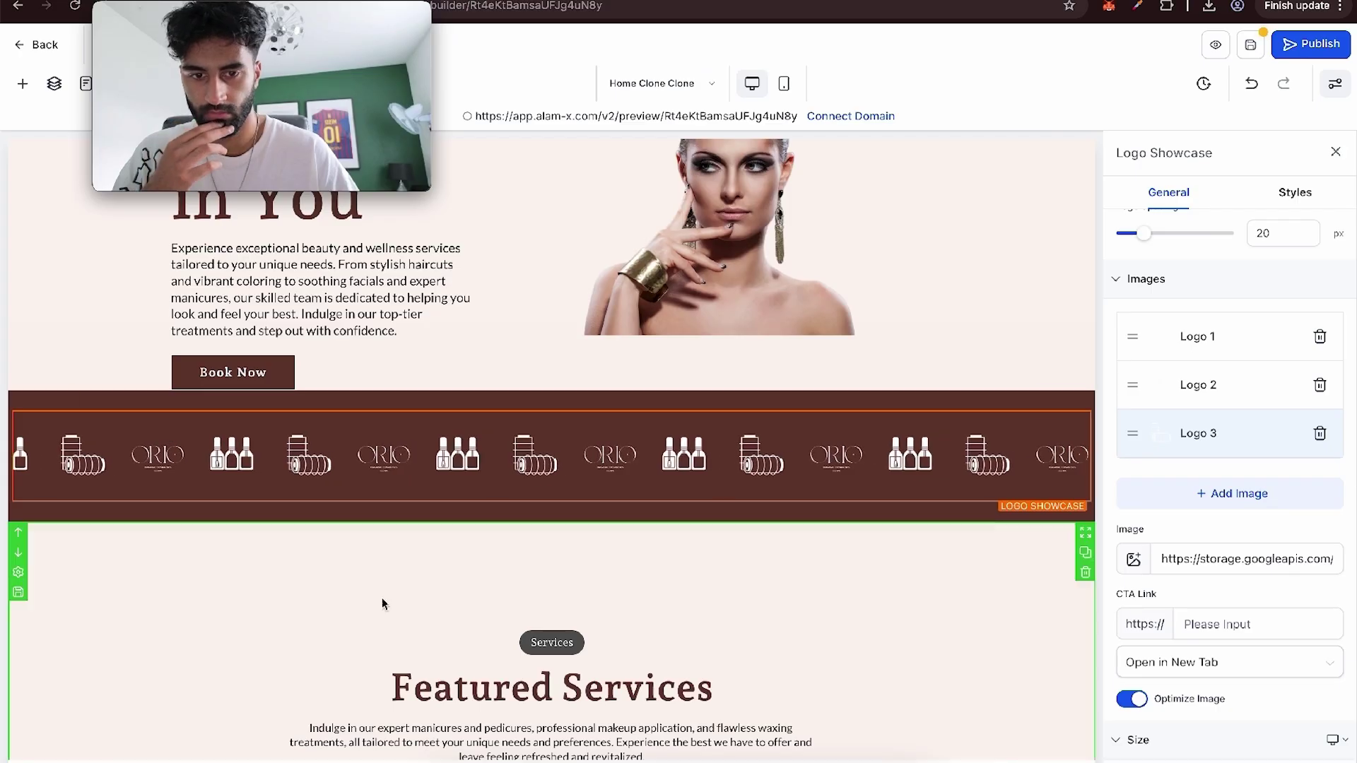
Step: Select the hero's Book Now button and move the canvas to the Featured Services section
{"action": "scroll", "coordinate": [453, 537], "scroll_direction": "up", "scroll_amount": 2}
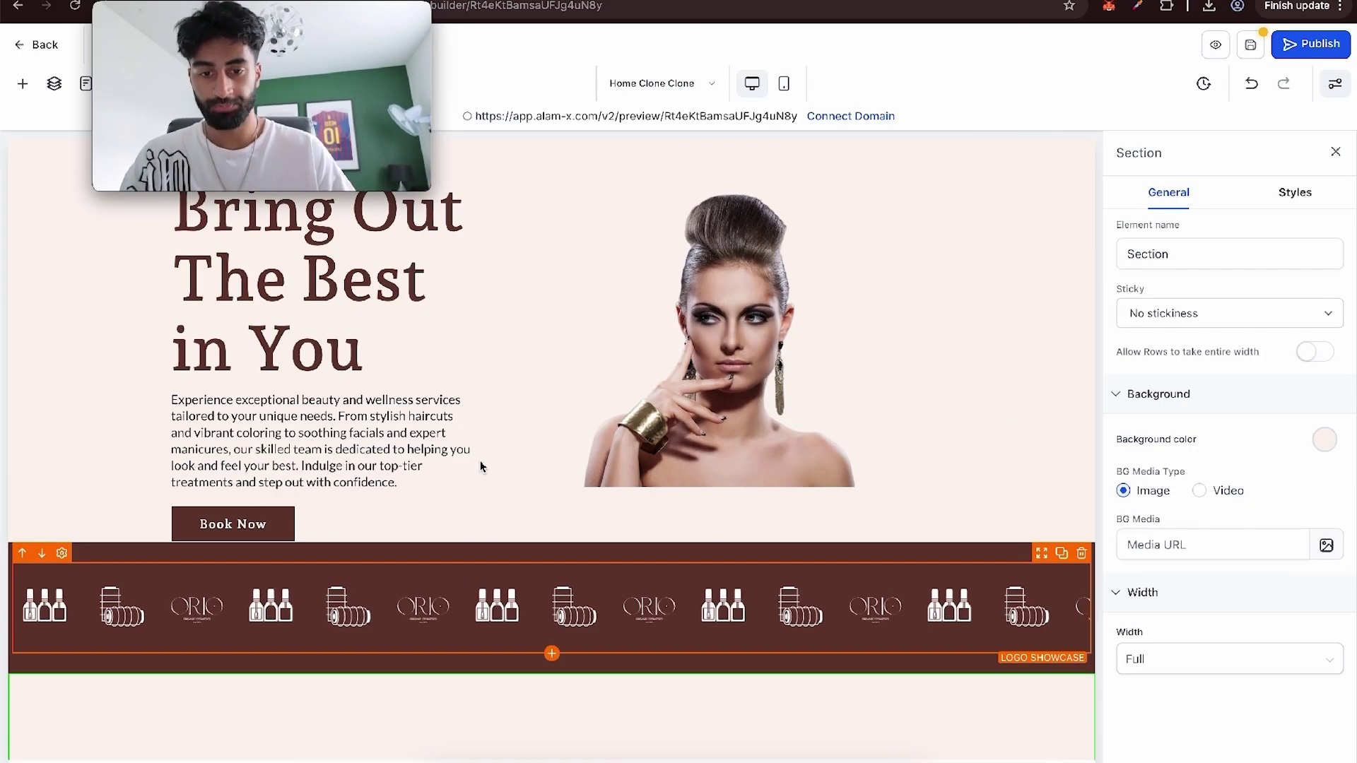
{"action": "left_click", "coordinate": [472, 540]}
{"action": "scroll", "coordinate": [562, 541], "scroll_direction": "up", "scroll_amount": 3}
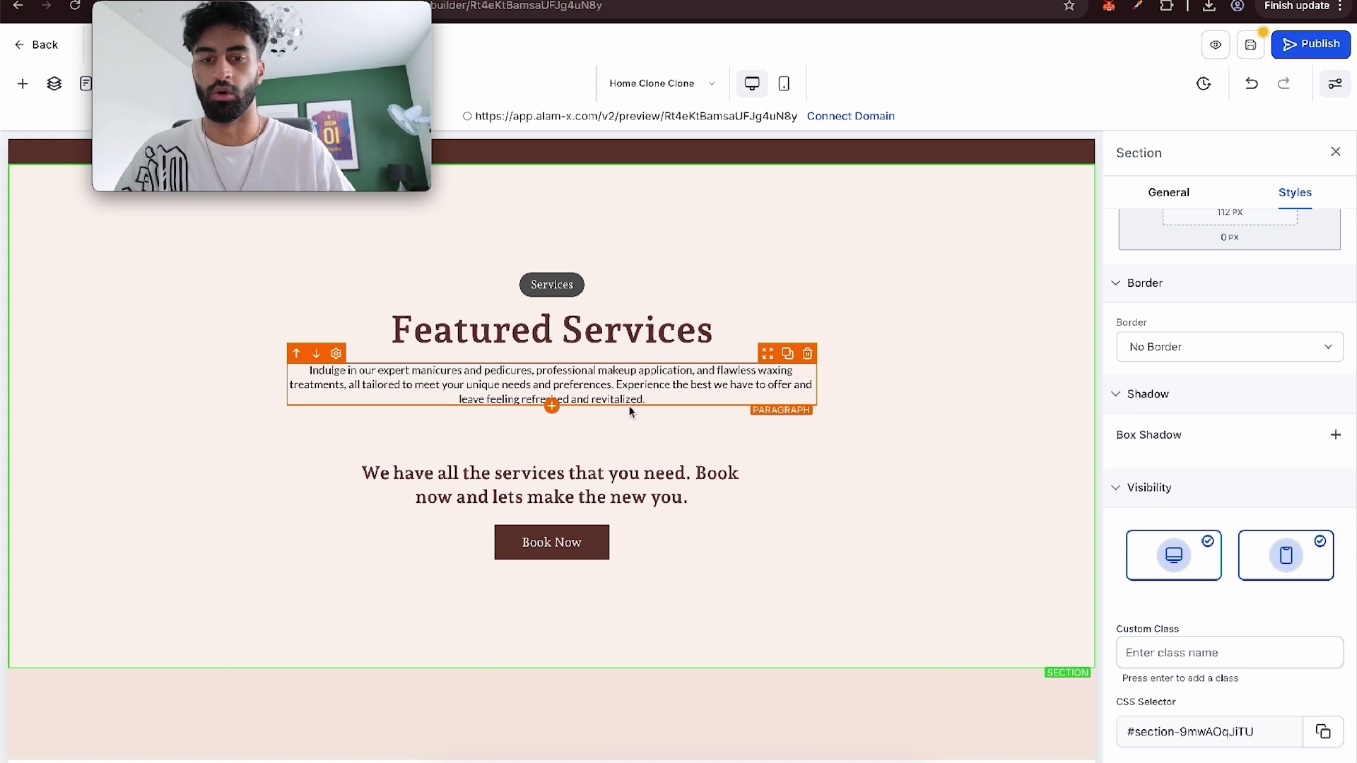
Step: Place a 3 Column row below the Featured Services paragraph with an image in each column
{"action": "left_click", "coordinate": [21, 84]}
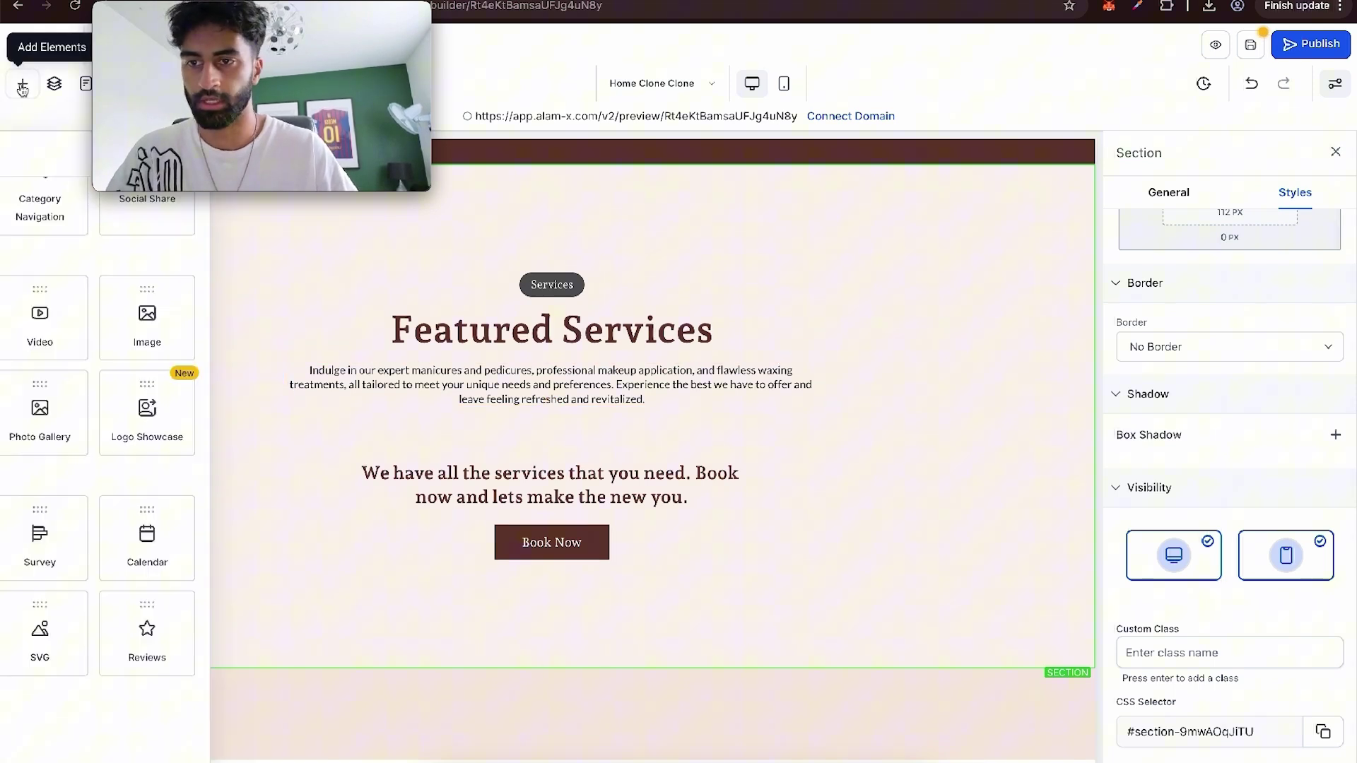
{"action": "left_click", "coordinate": [37, 189]}
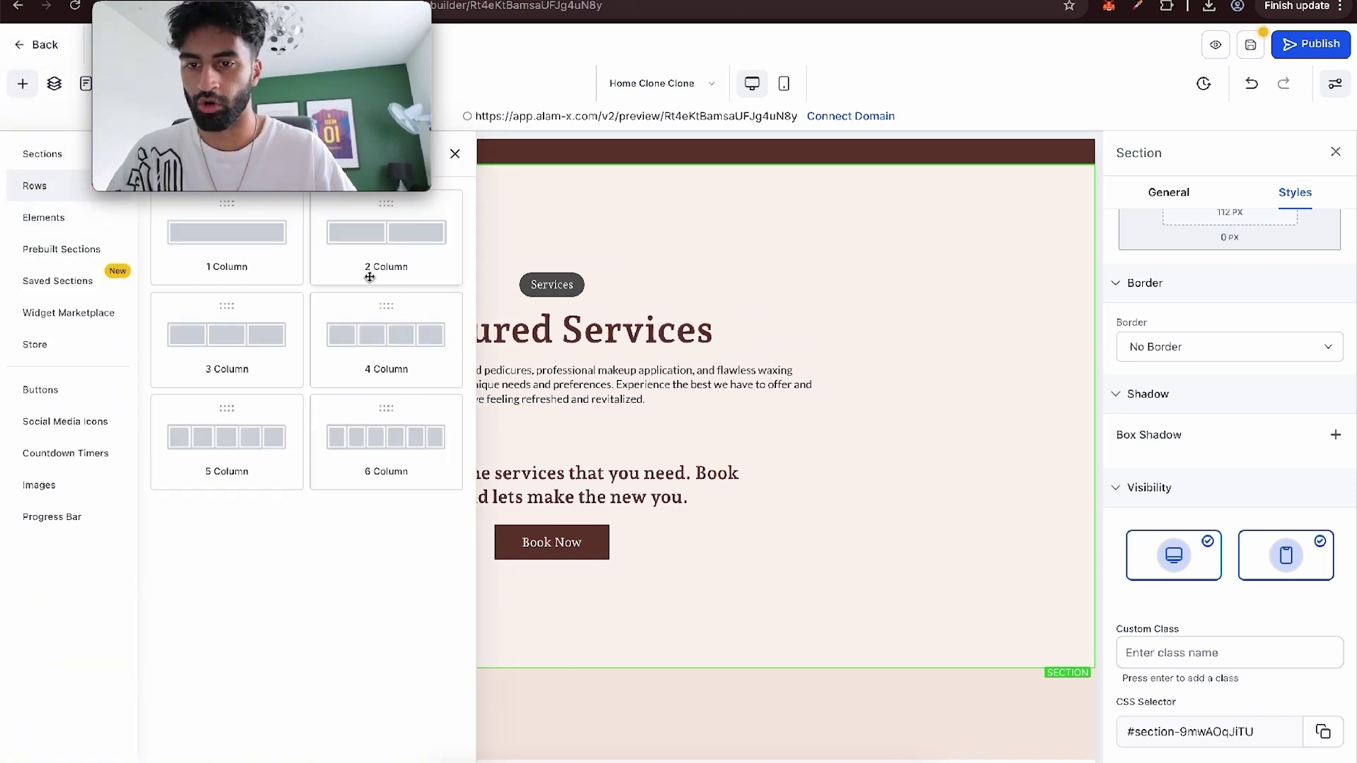
{"action": "left_click_drag", "start_coordinate": [235, 352], "coordinate": [668, 442]}
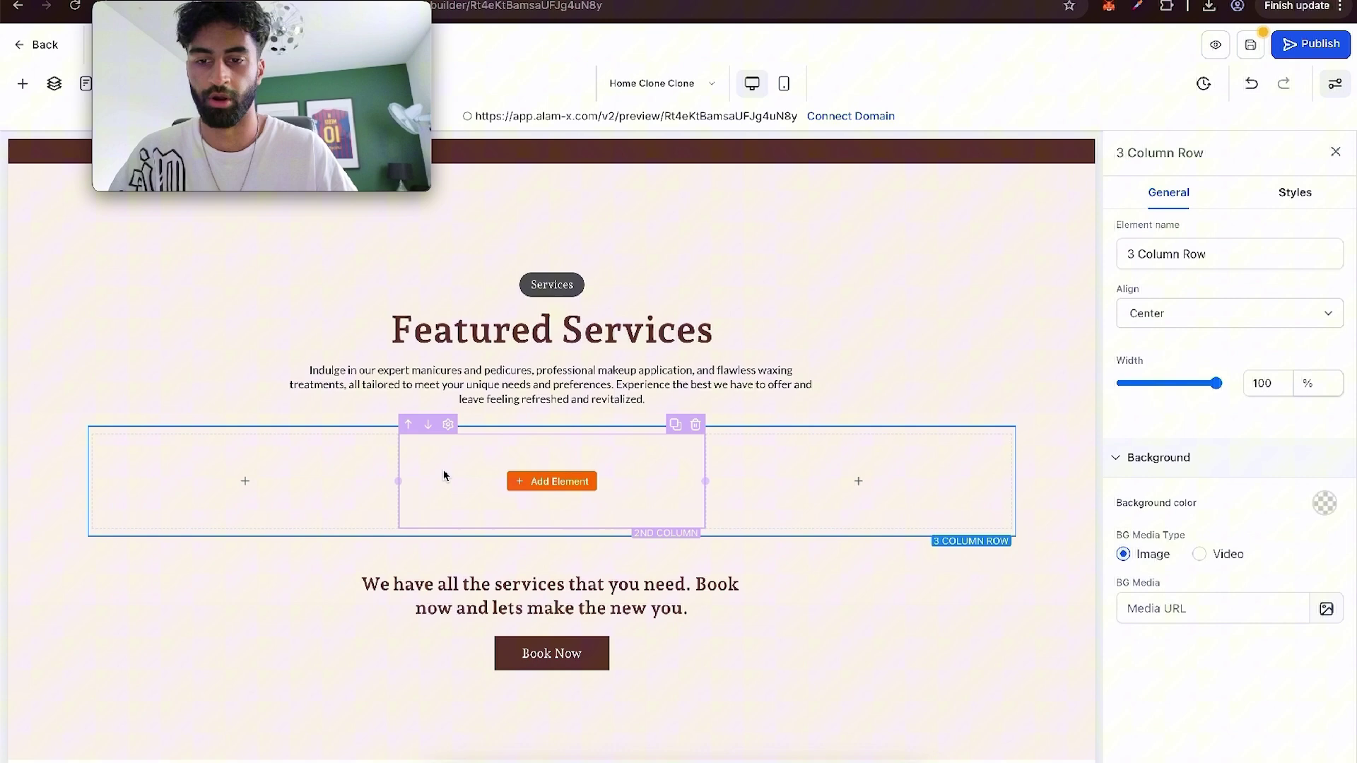
{"action": "left_click", "coordinate": [252, 482]}
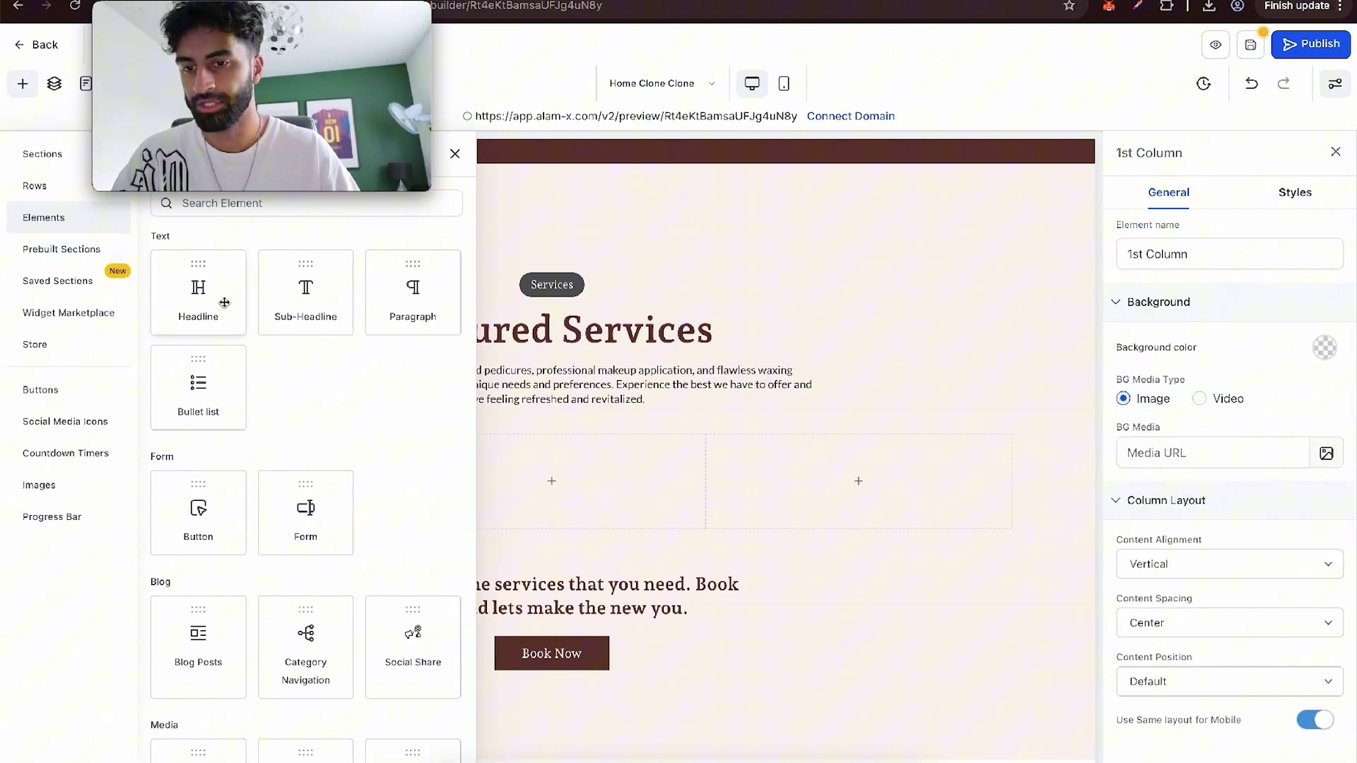
{"action": "scroll", "coordinate": [303, 424], "scroll_direction": "down", "scroll_amount": 6}
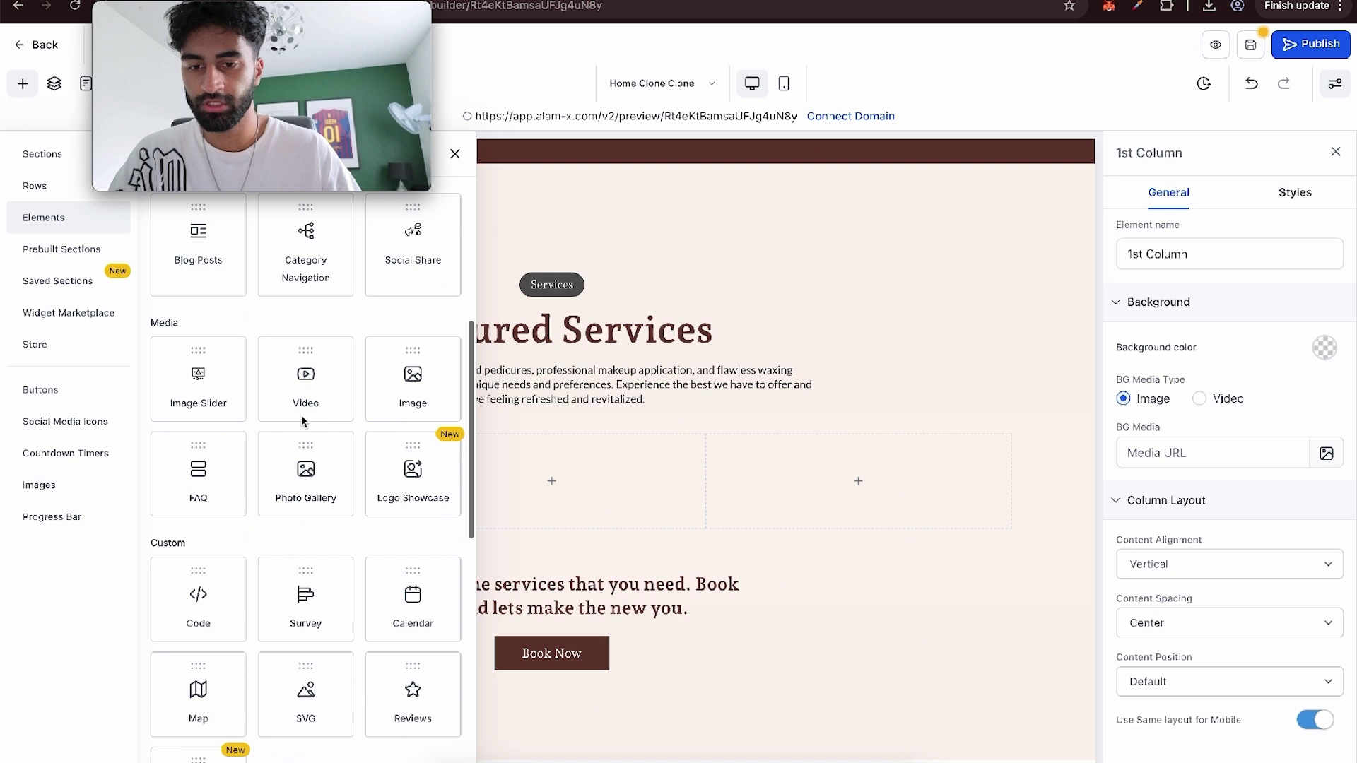
{"action": "left_click", "coordinate": [402, 391]}
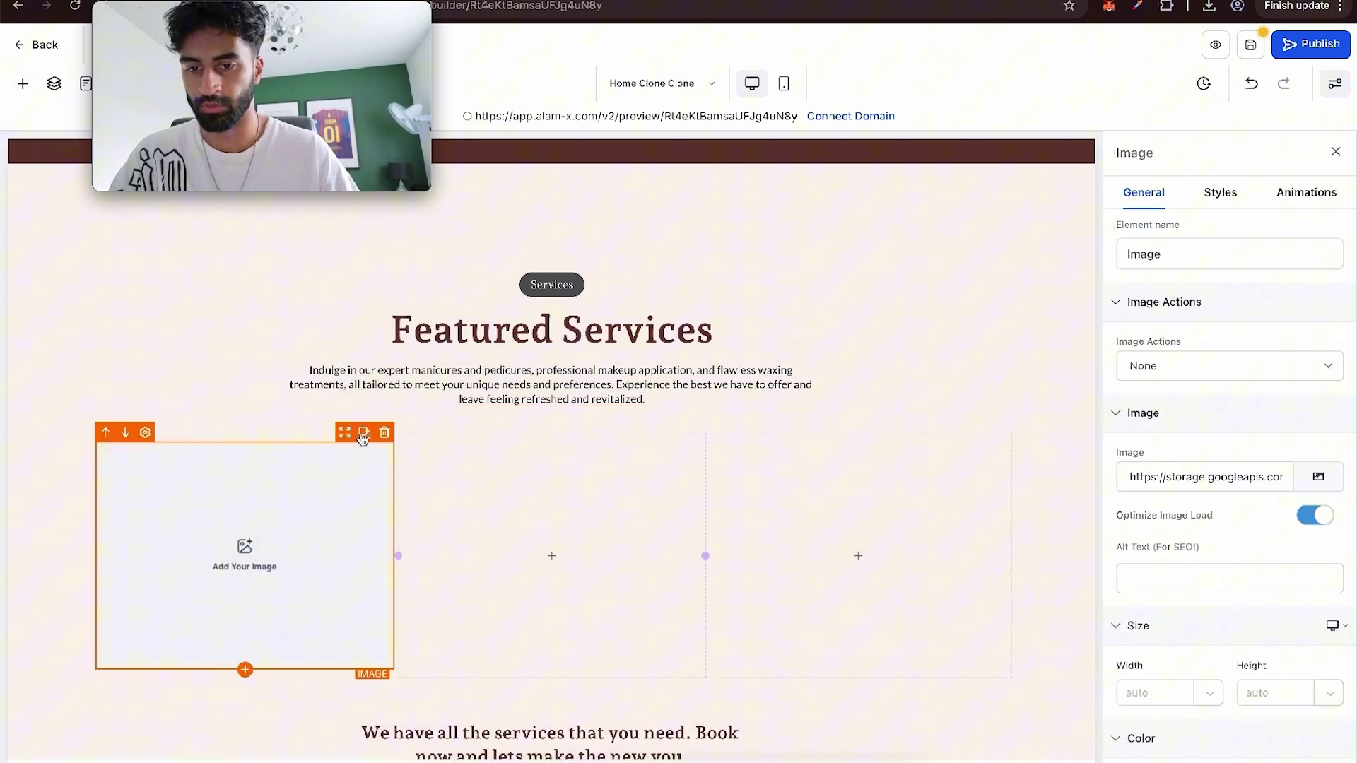
{"action": "left_click_drag", "start_coordinate": [357, 438], "coordinate": [565, 495]}
{"action": "left_click_drag", "start_coordinate": [534, 437], "coordinate": [863, 485]}
{"action": "scroll", "coordinate": [540, 420], "scroll_direction": "down", "scroll_amount": 4}
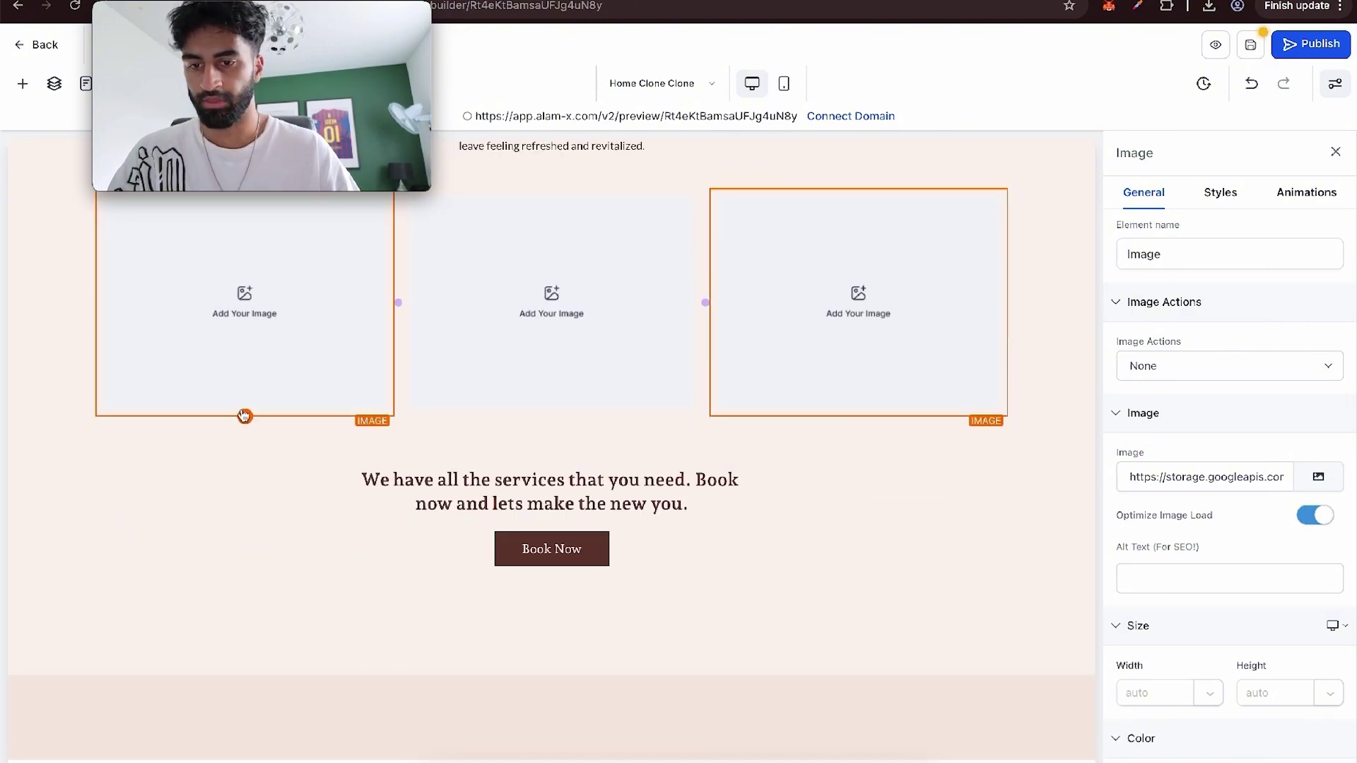
Step: Add a headline under the first image and duplicate it into the other two columns
{"action": "left_click", "coordinate": [22, 83]}
{"action": "scroll", "coordinate": [304, 353], "scroll_direction": "up", "scroll_amount": 5}
{"action": "left_click", "coordinate": [198, 292]}
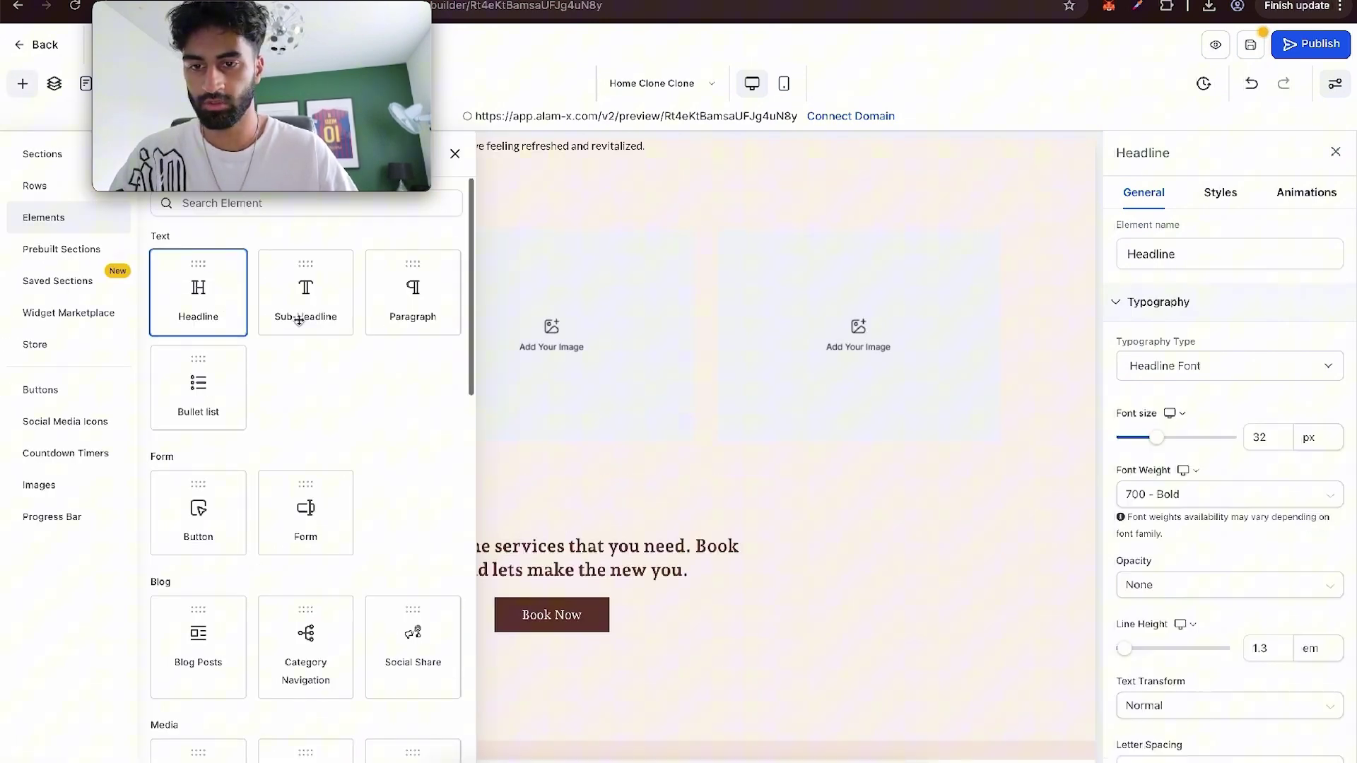
{"action": "left_click", "coordinate": [364, 408]}
{"action": "left_click", "coordinate": [364, 409]}
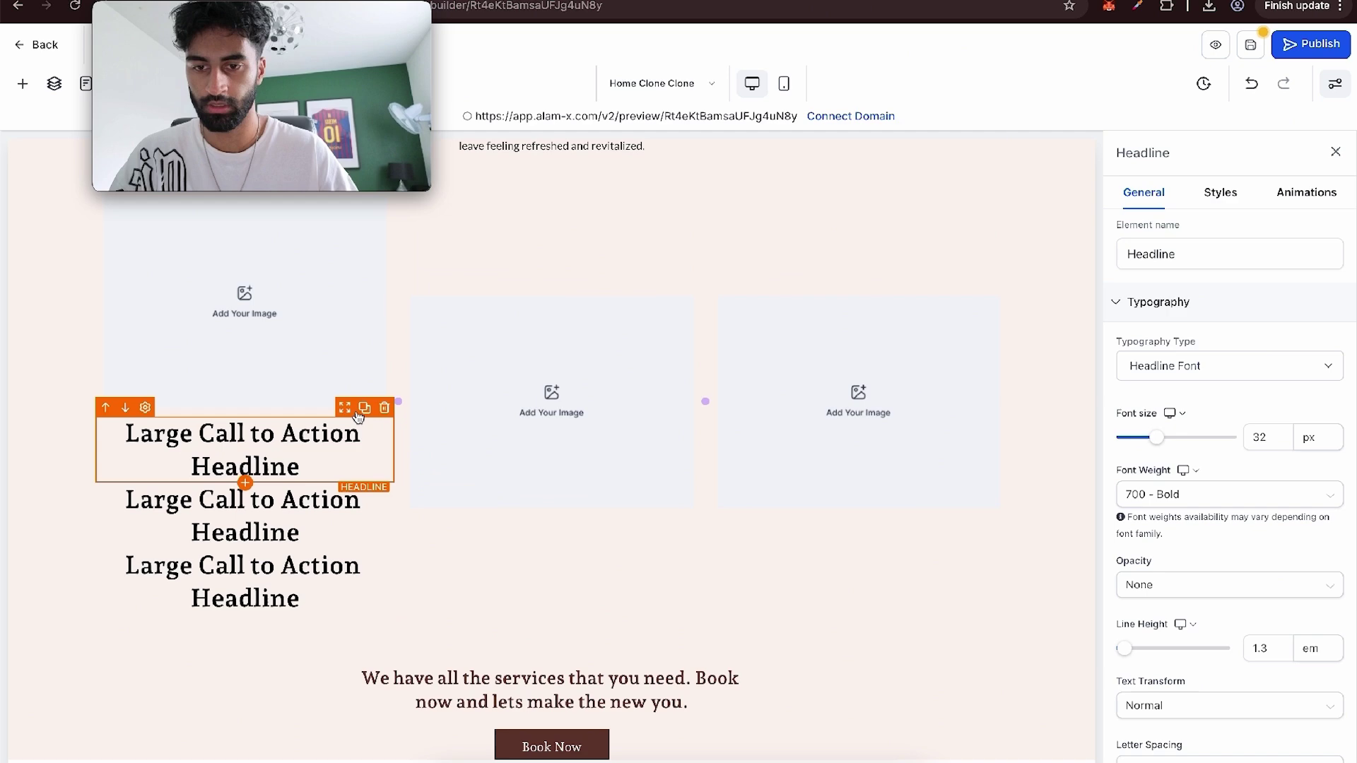
{"action": "left_click_drag", "start_coordinate": [344, 408], "coordinate": [484, 451]}
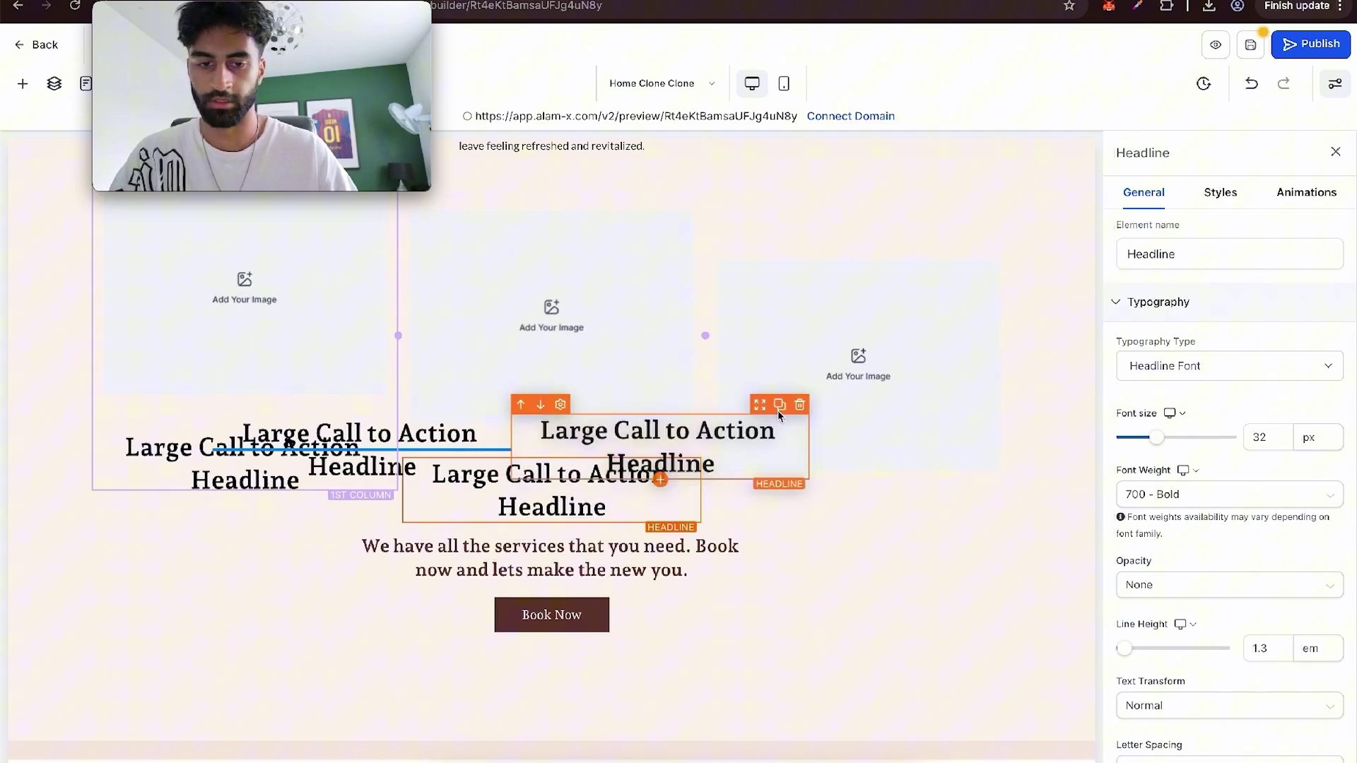
{"action": "scroll", "coordinate": [856, 428], "scroll_direction": "up", "scroll_amount": 3}
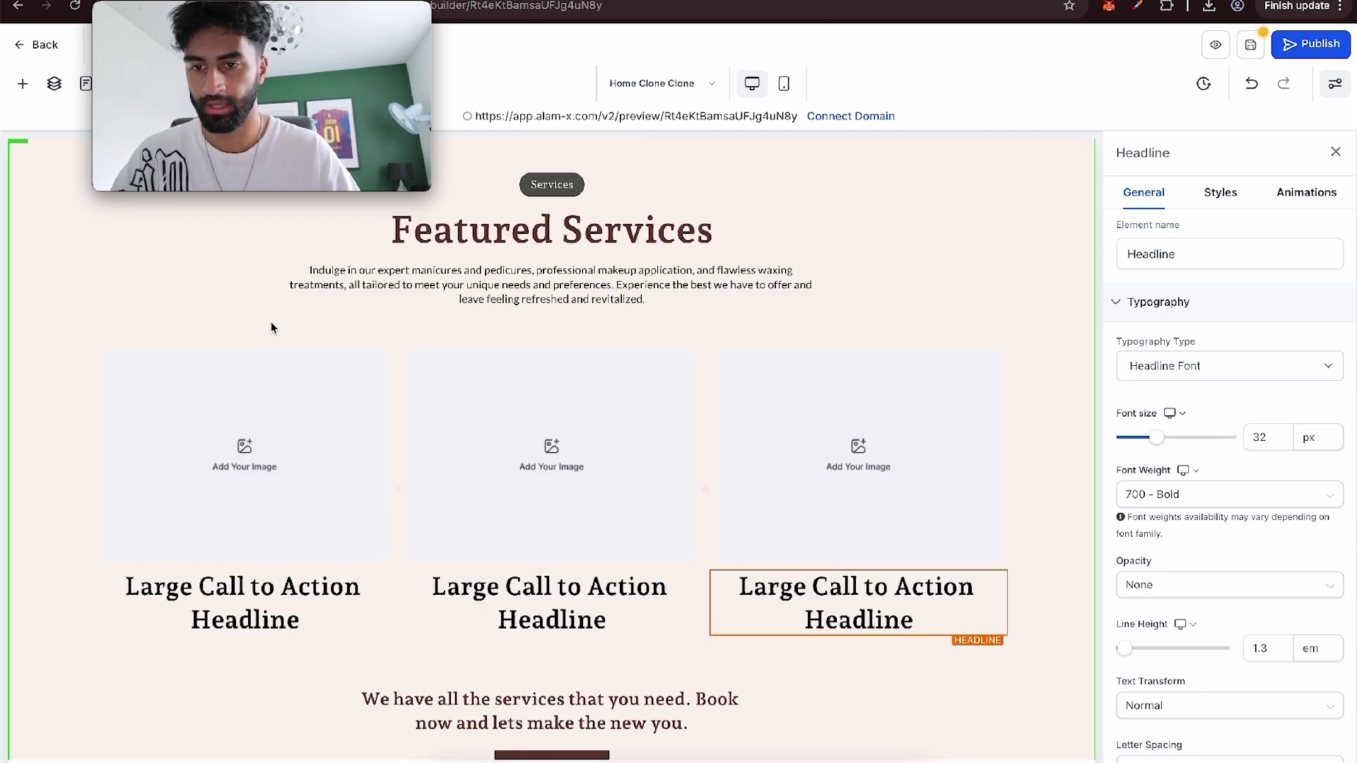
Step: Give the first column a Full Border with a 50px border radius
{"action": "left_click", "coordinate": [250, 341]}
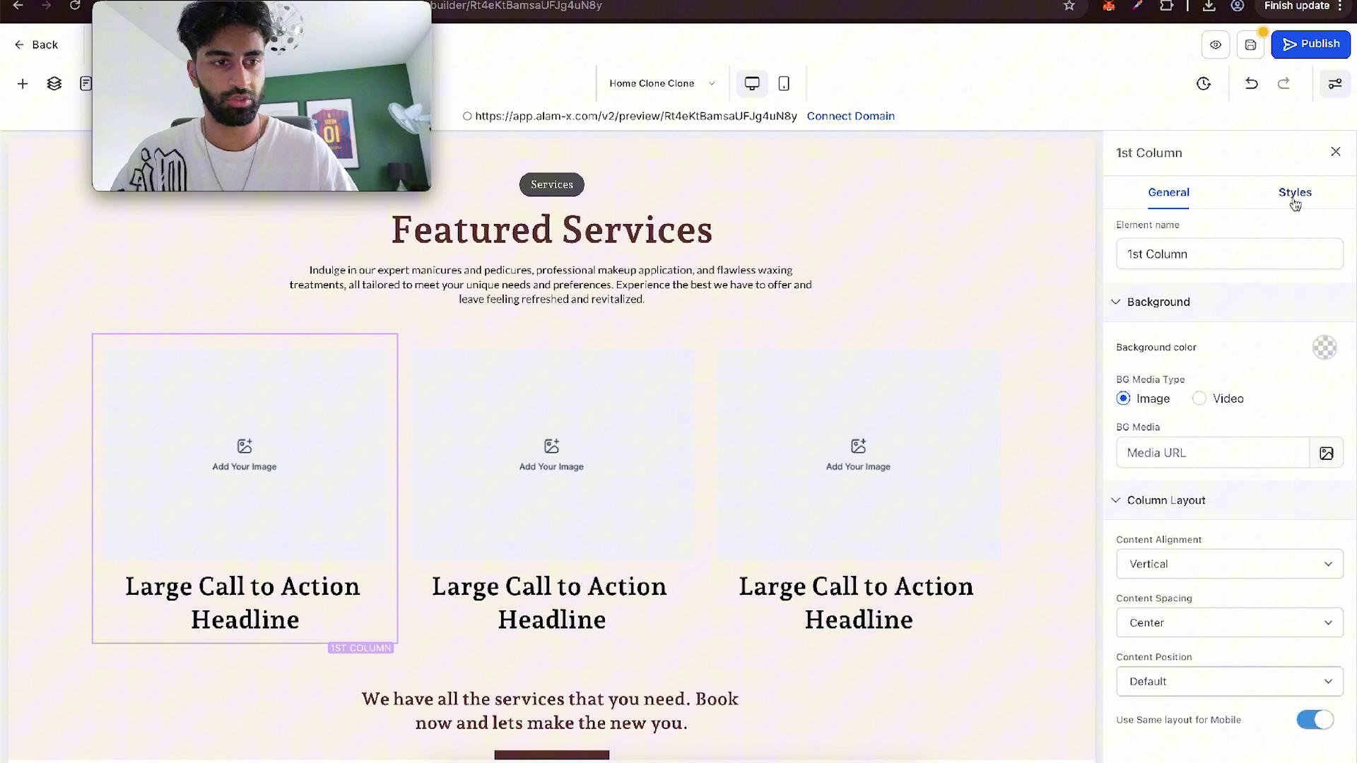
{"action": "left_click", "coordinate": [1295, 202]}
{"action": "left_click", "coordinate": [1224, 473]}
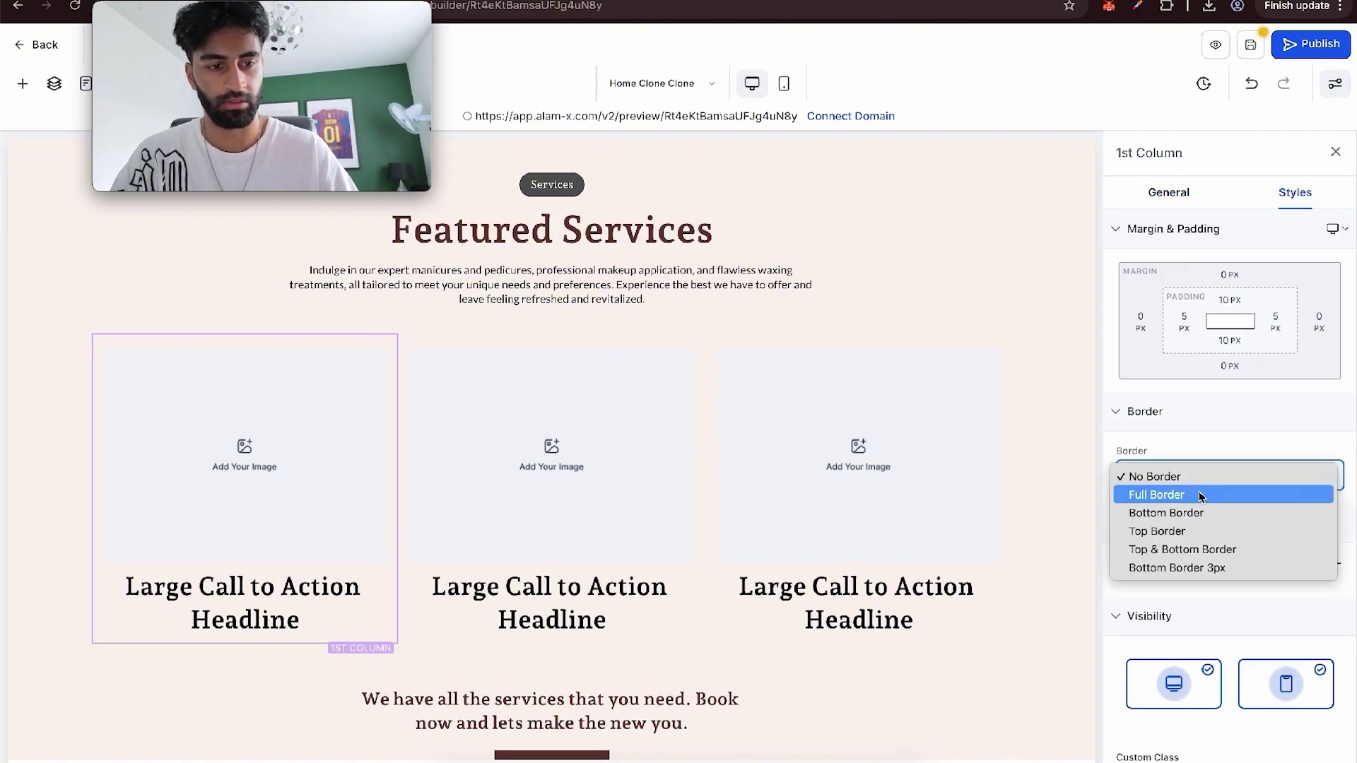
{"action": "left_click", "coordinate": [1202, 493]}
{"action": "scroll", "coordinate": [1205, 527], "scroll_direction": "down", "scroll_amount": 2}
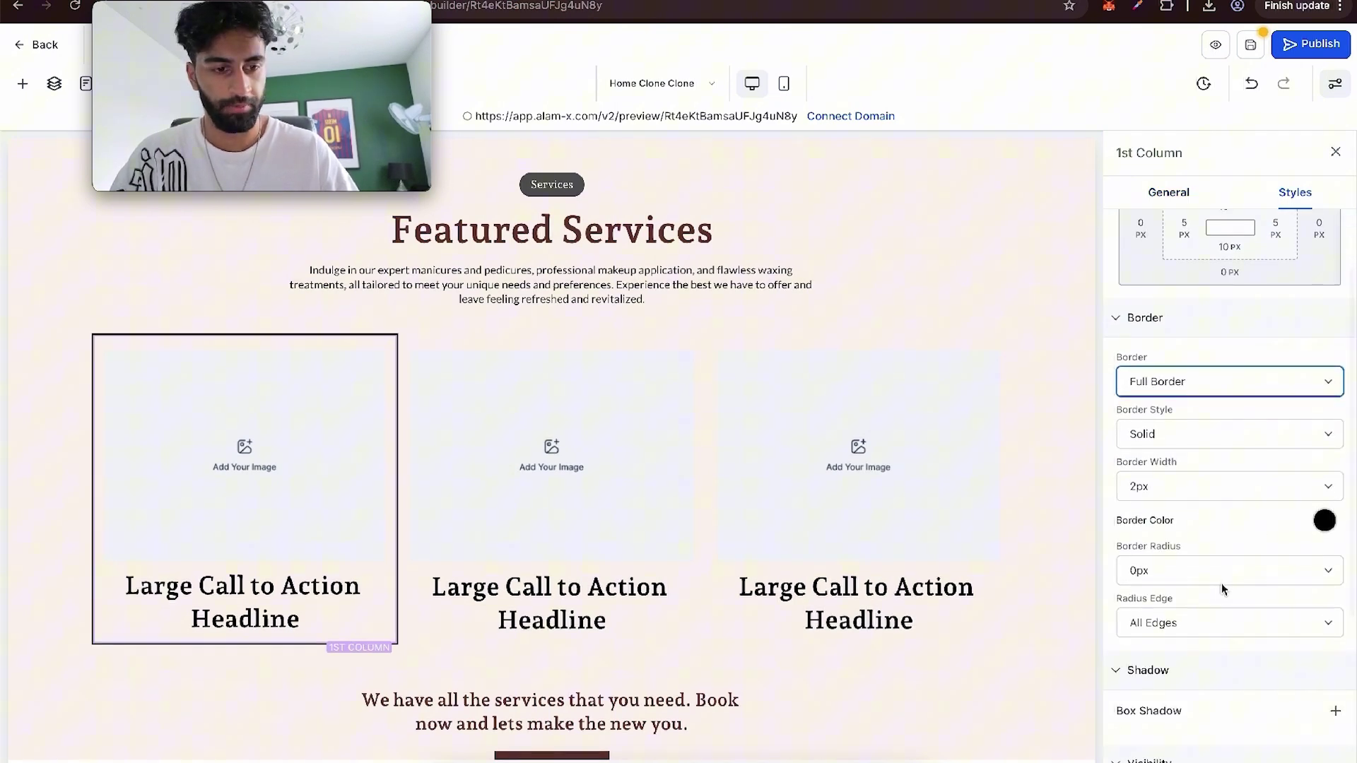
{"action": "left_click", "coordinate": [1202, 580]}
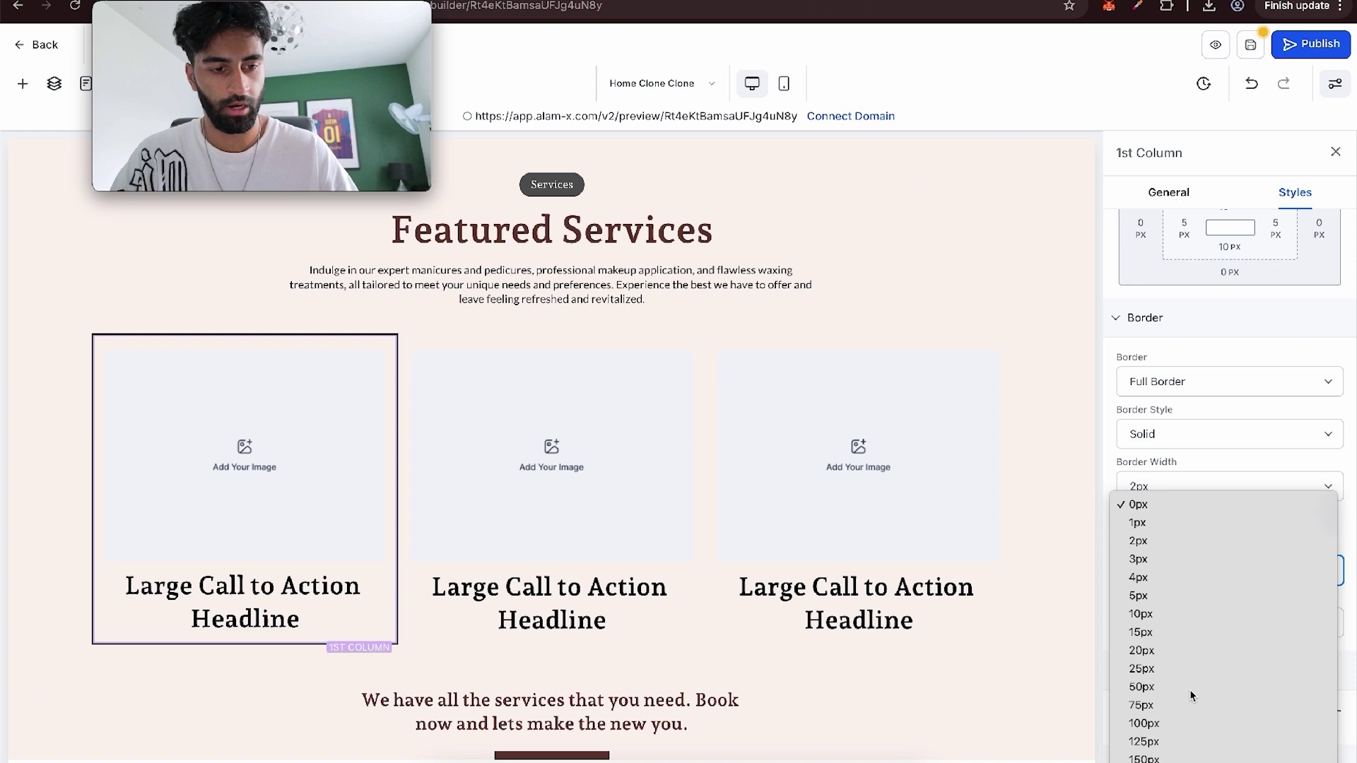
{"action": "left_click", "coordinate": [1189, 689]}
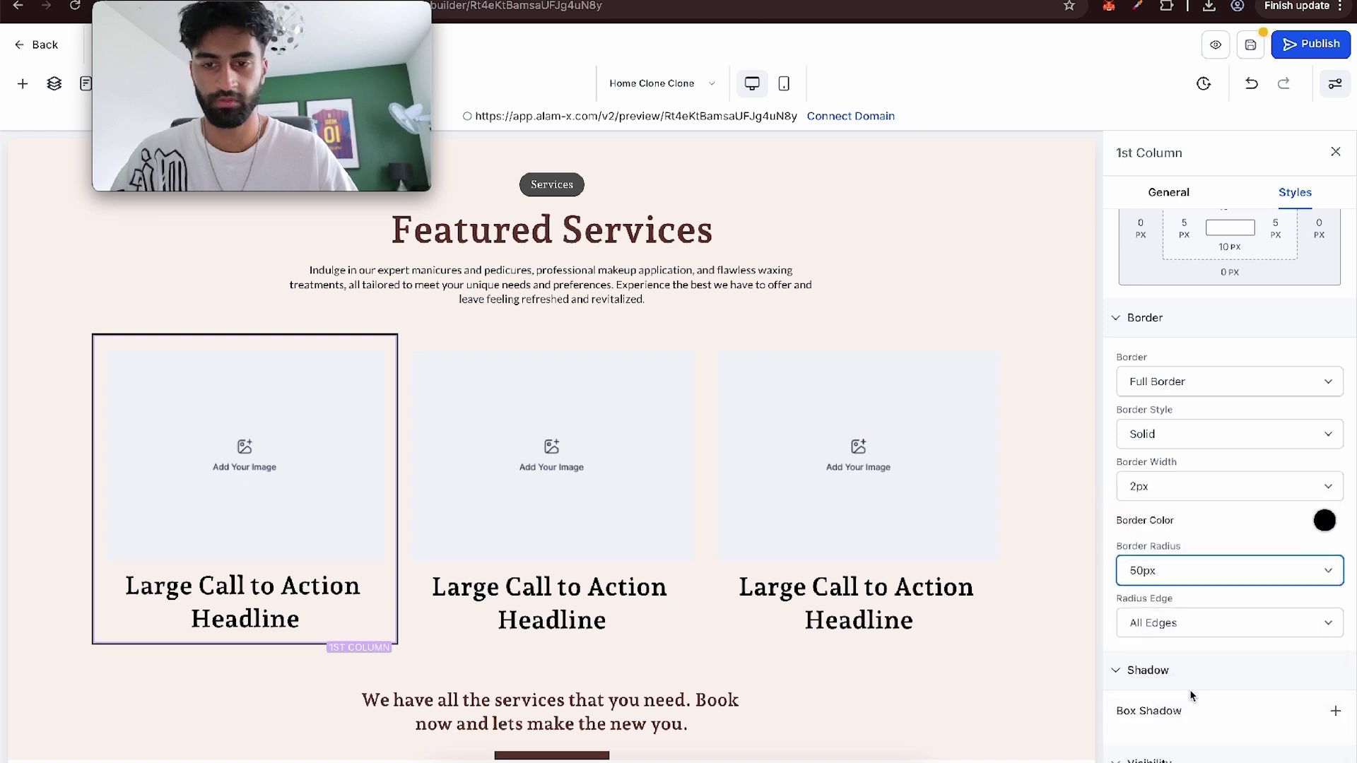
Step: Add a paragraph under the first headline and place copies in columns 2 and 3
{"action": "left_click", "coordinate": [218, 520]}
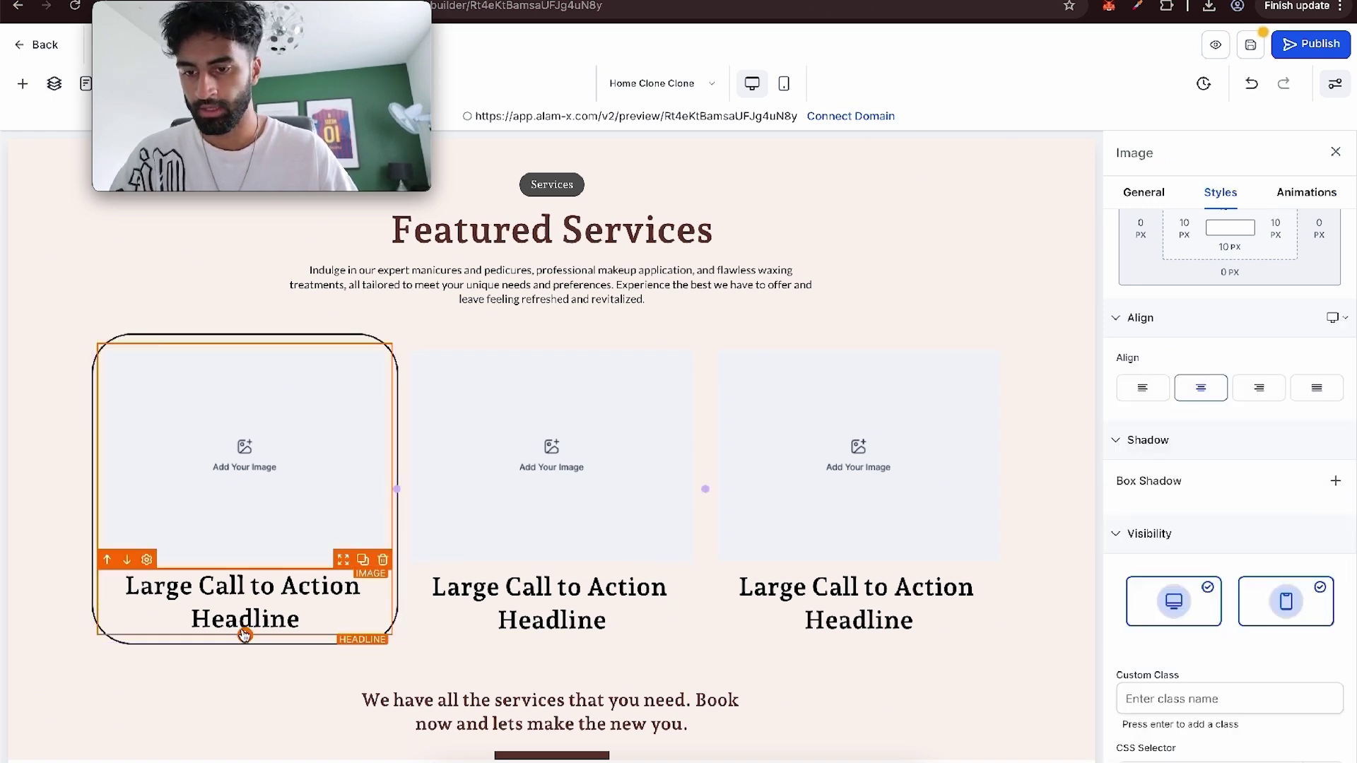
{"action": "left_click", "coordinate": [244, 634]}
{"action": "left_click_drag", "start_coordinate": [416, 318], "coordinate": [357, 647]}
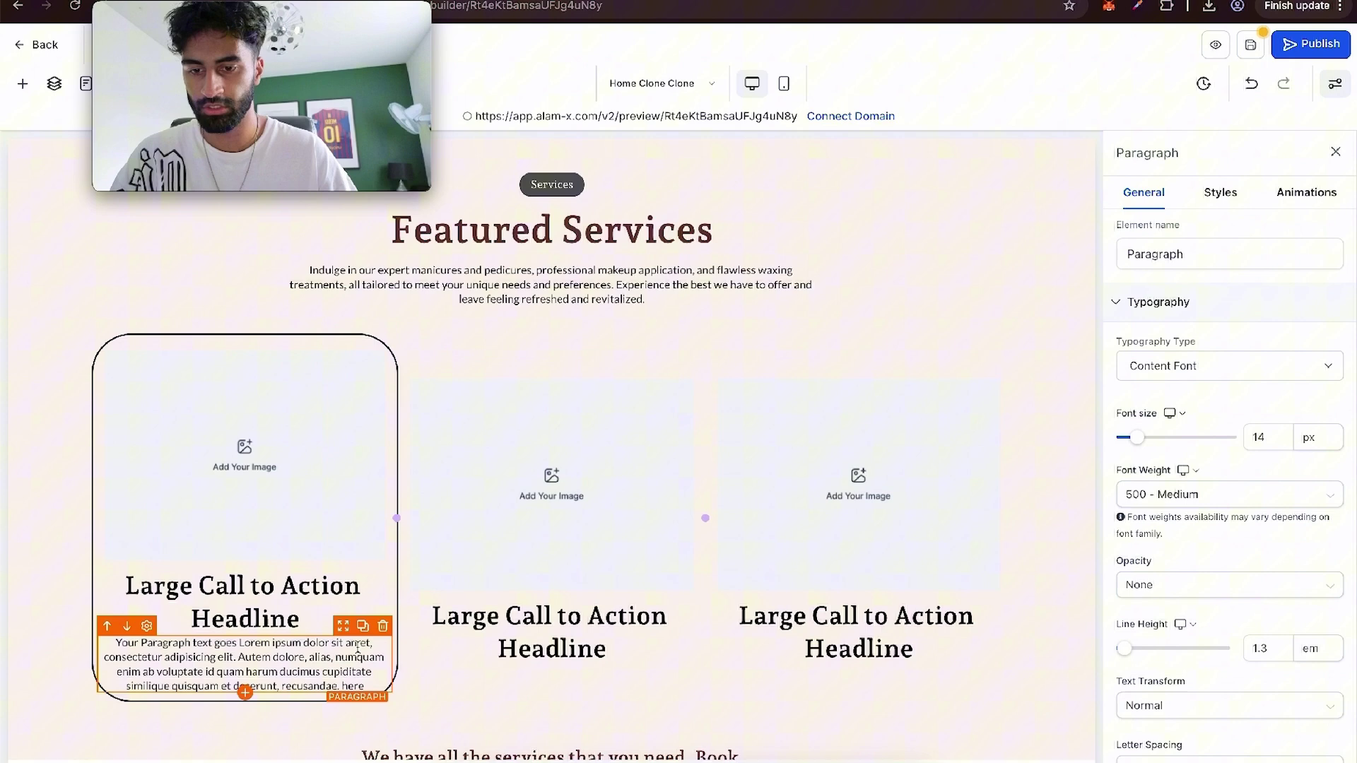
{"action": "left_click", "coordinate": [362, 627]}
{"action": "left_click", "coordinate": [363, 626]}
{"action": "scroll", "coordinate": [363, 634], "scroll_direction": "down", "scroll_amount": 2}
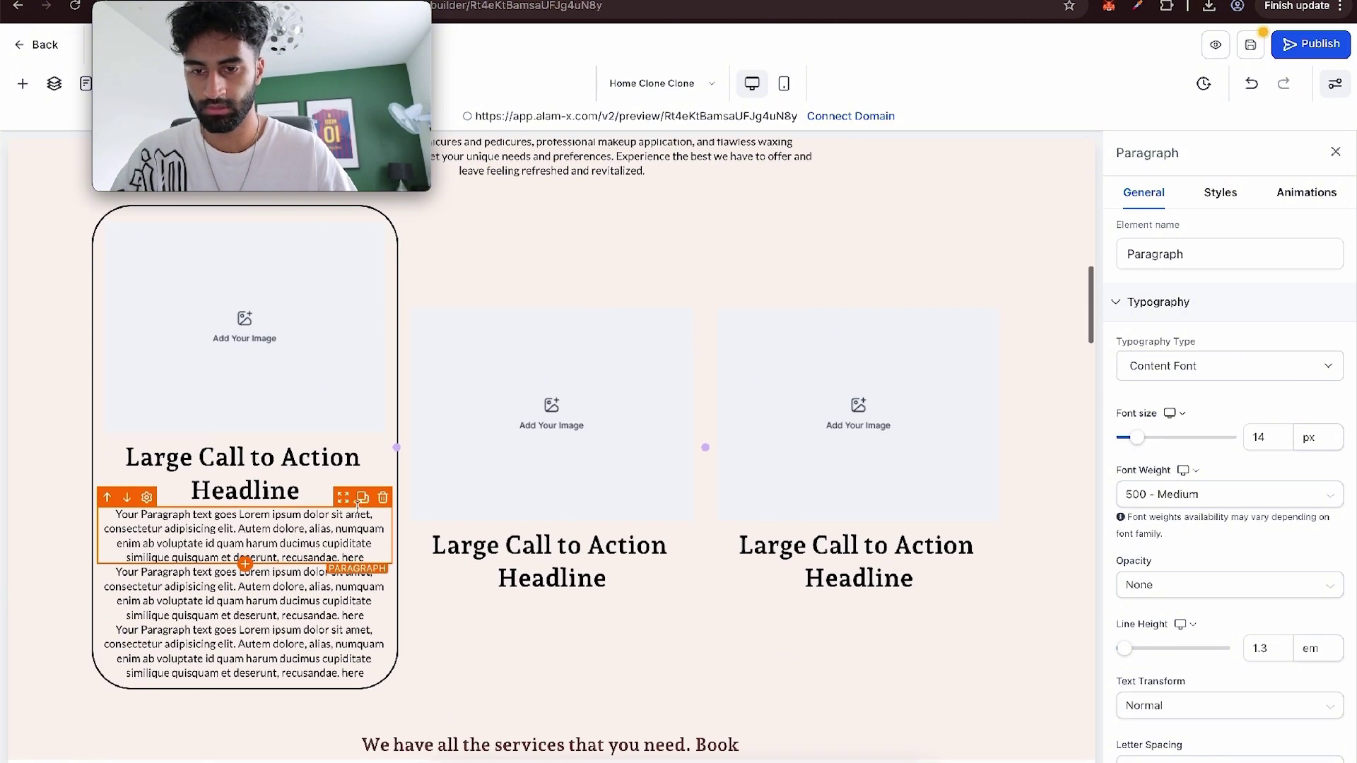
{"action": "left_click_drag", "start_coordinate": [382, 495], "coordinate": [552, 562]}
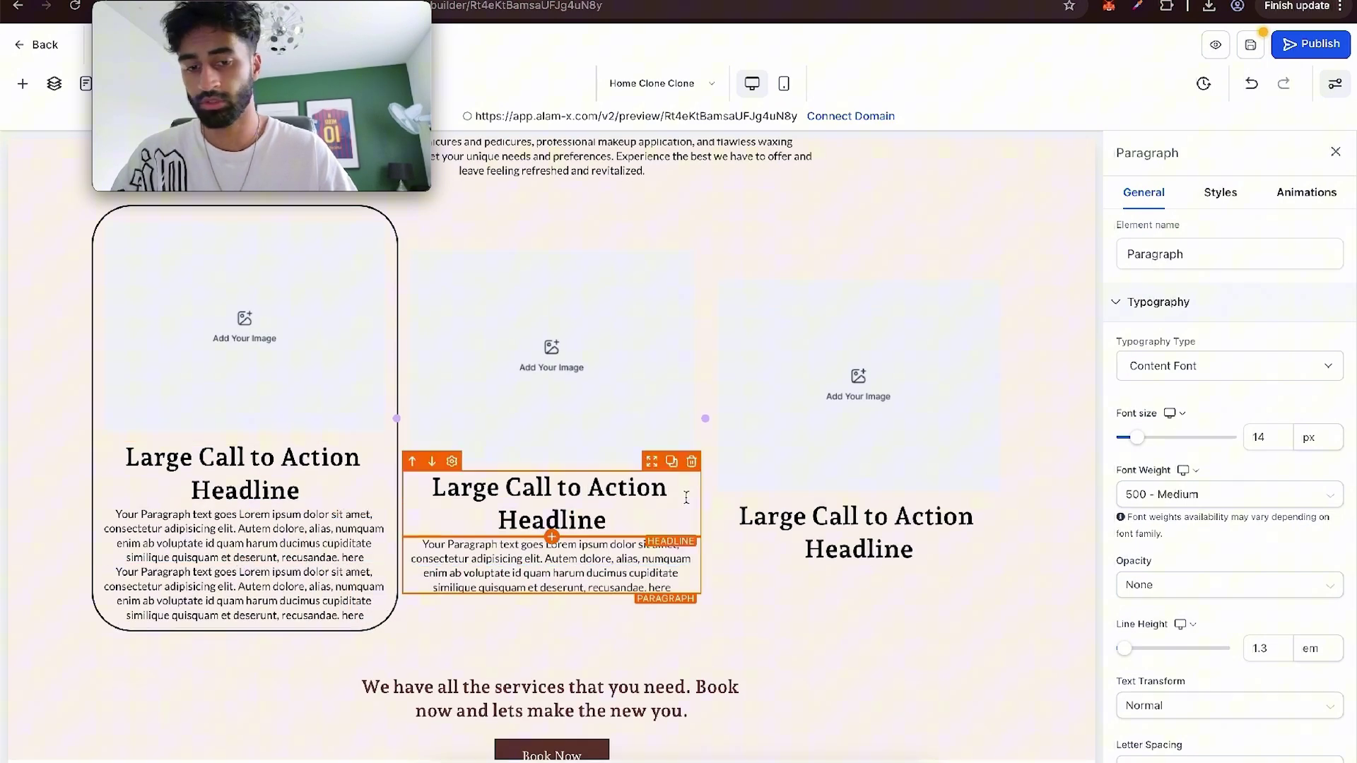
{"action": "left_click", "coordinate": [848, 593]}
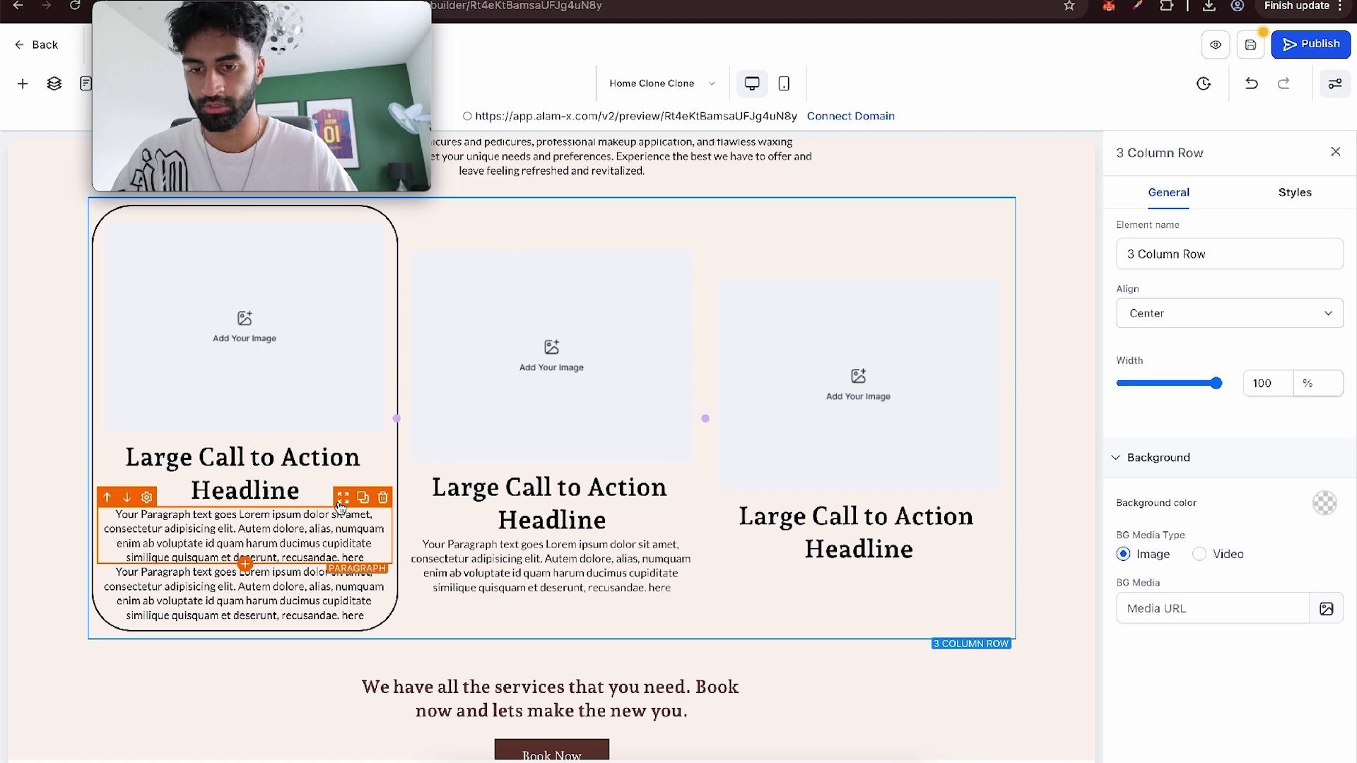
{"action": "left_click_drag", "start_coordinate": [340, 508], "coordinate": [909, 562]}
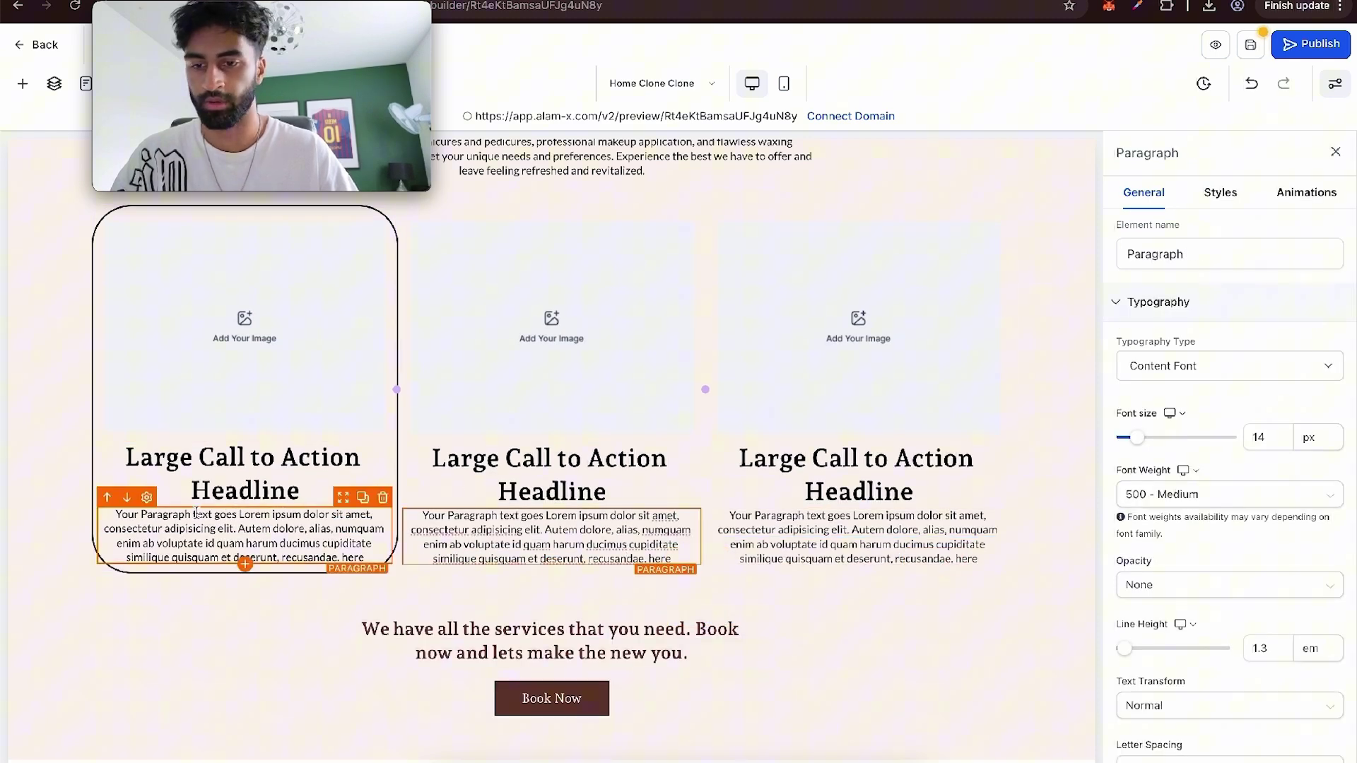
Step: Add a Click to Sign Up button under each column's paragraph
{"action": "left_click", "coordinate": [244, 565]}
{"action": "scroll", "coordinate": [274, 360], "scroll_direction": "down", "scroll_amount": 2}
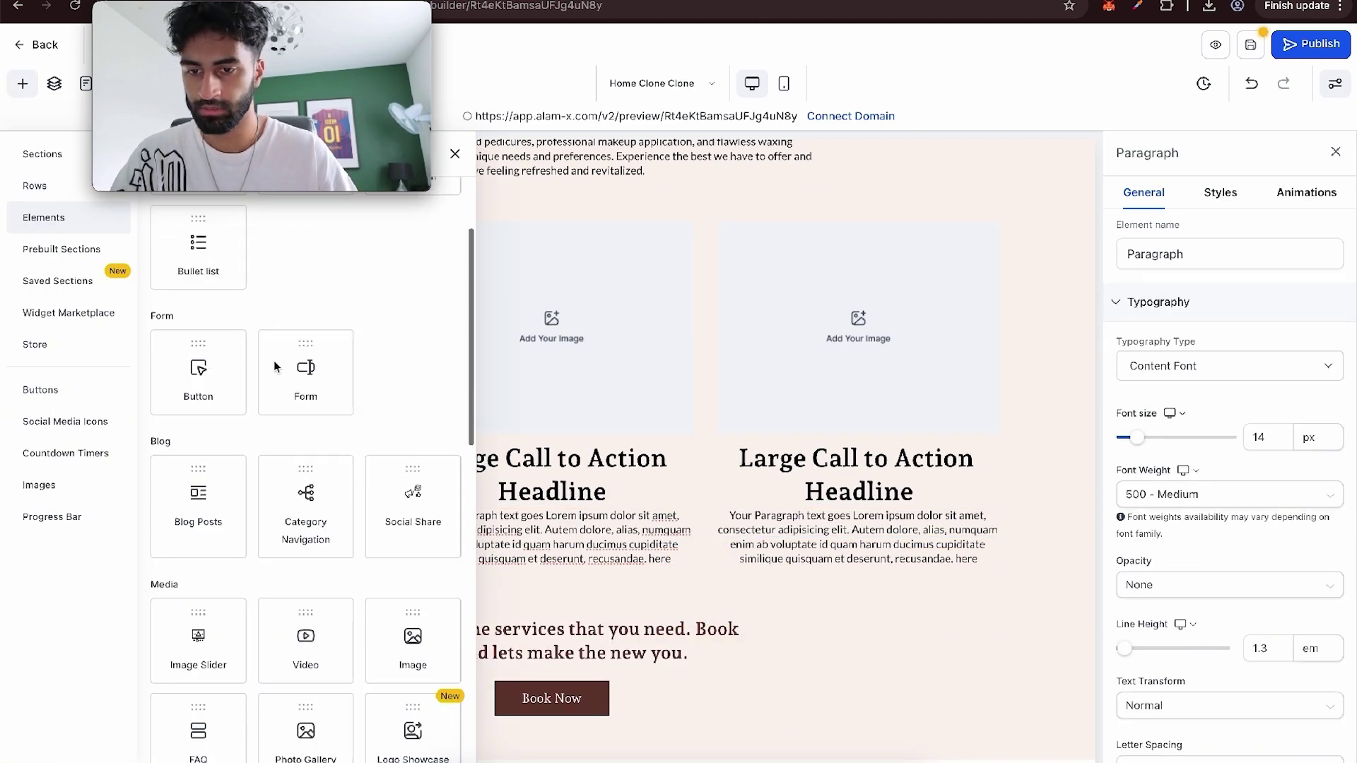
{"action": "left_click", "coordinate": [198, 369]}
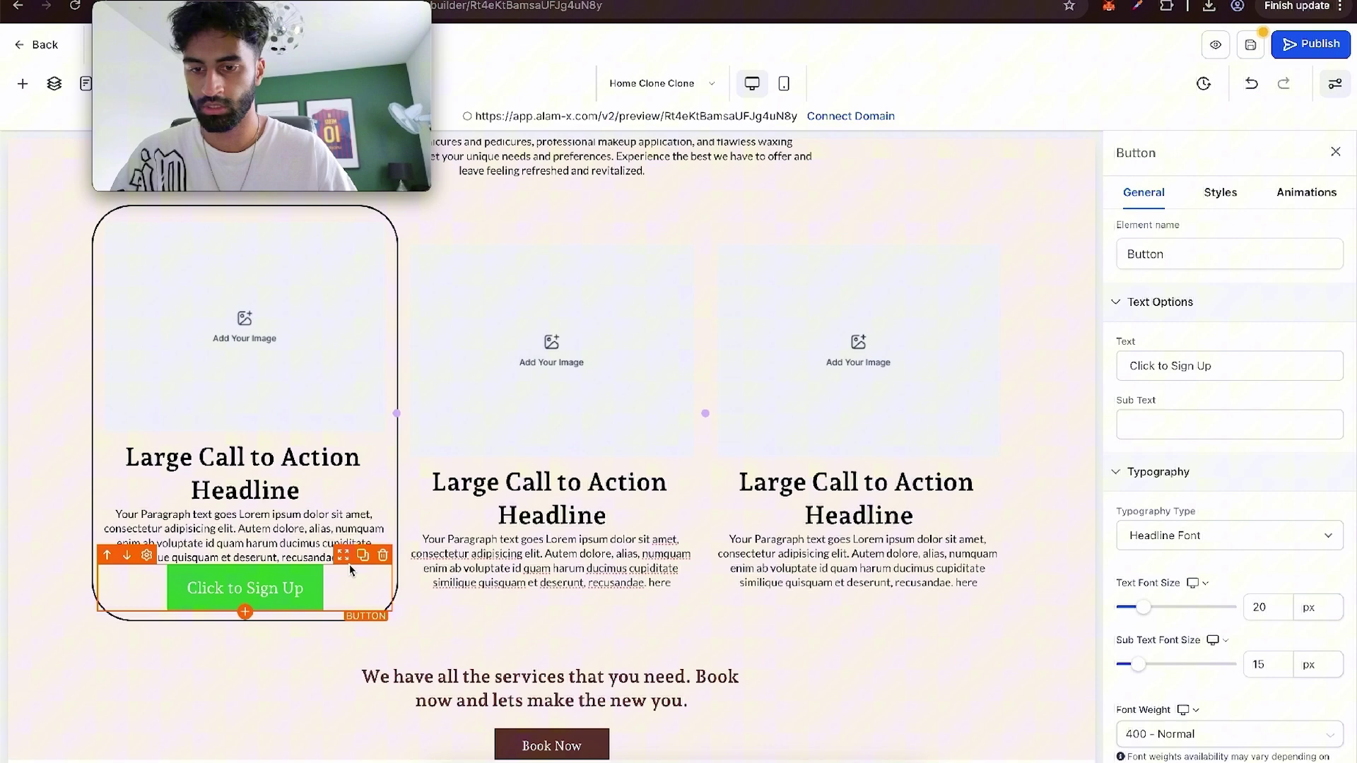
{"action": "double_click", "coordinate": [362, 557]}
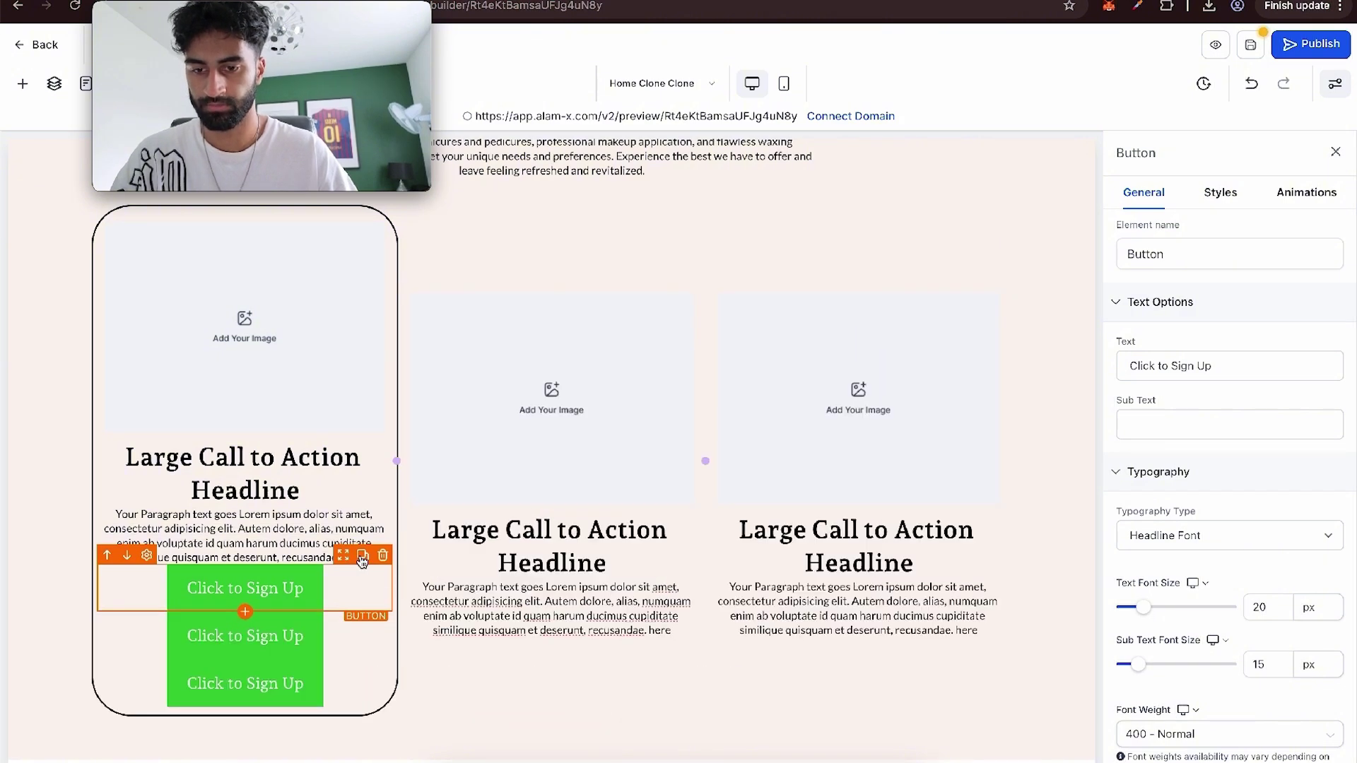
{"action": "left_click_drag", "start_coordinate": [343, 556], "coordinate": [551, 612]}
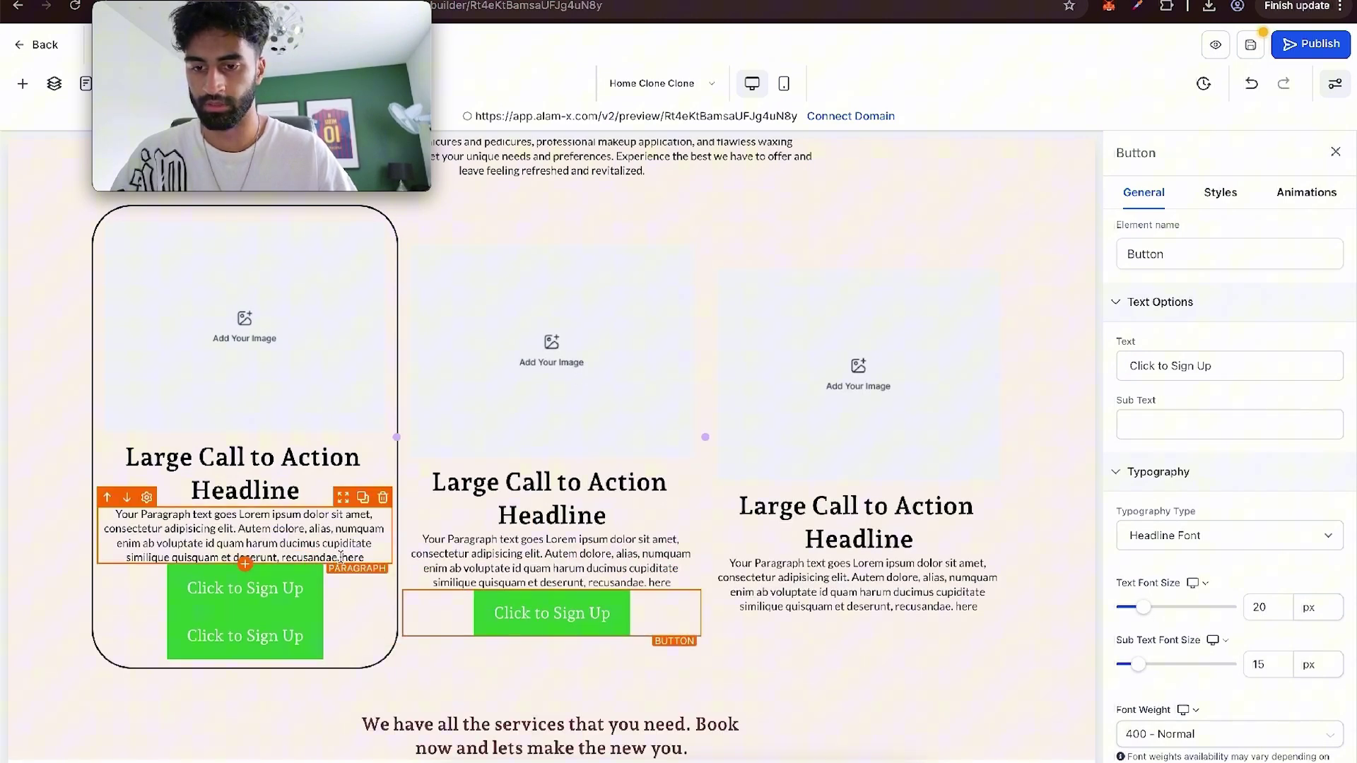
{"action": "left_click_drag", "start_coordinate": [344, 563], "coordinate": [812, 601]}
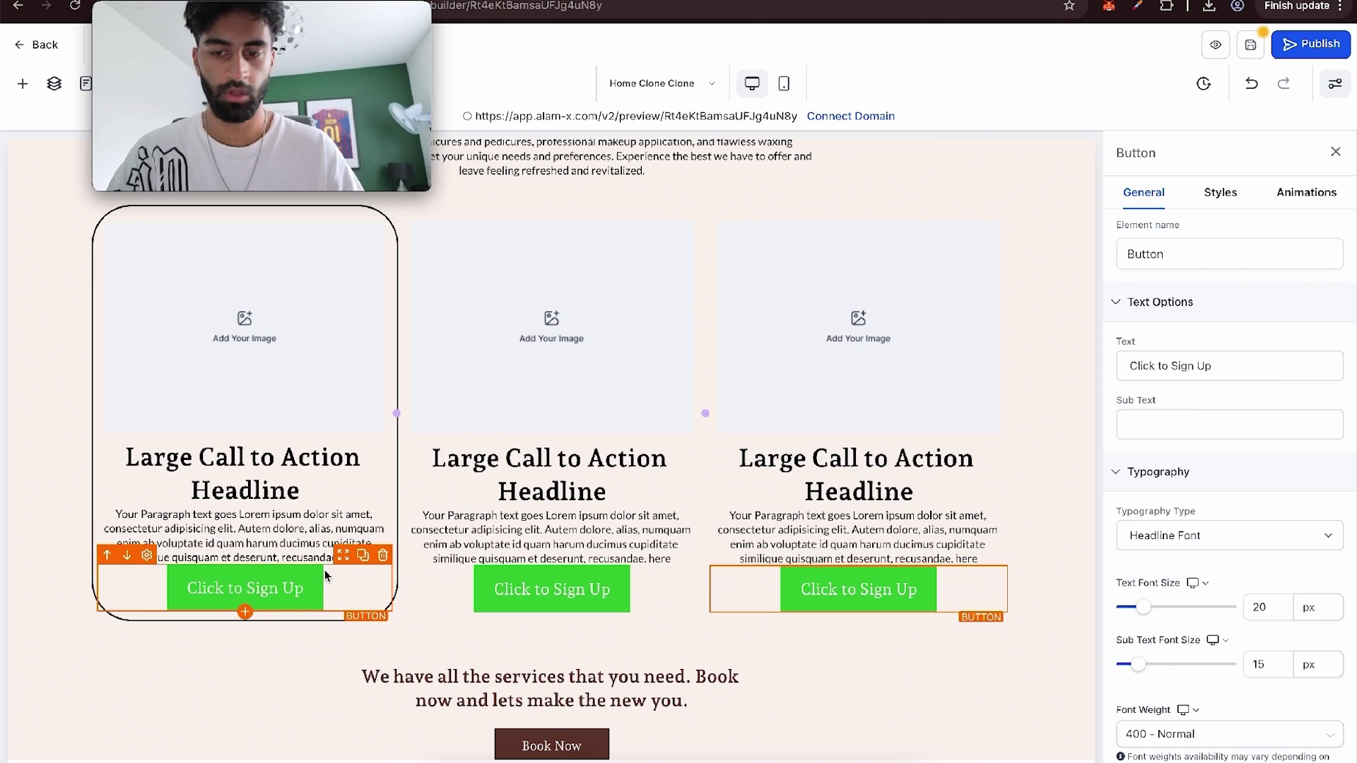
Step: Increase the sign-up buttons' top margins so all three line up
{"action": "left_click", "coordinate": [294, 579]}
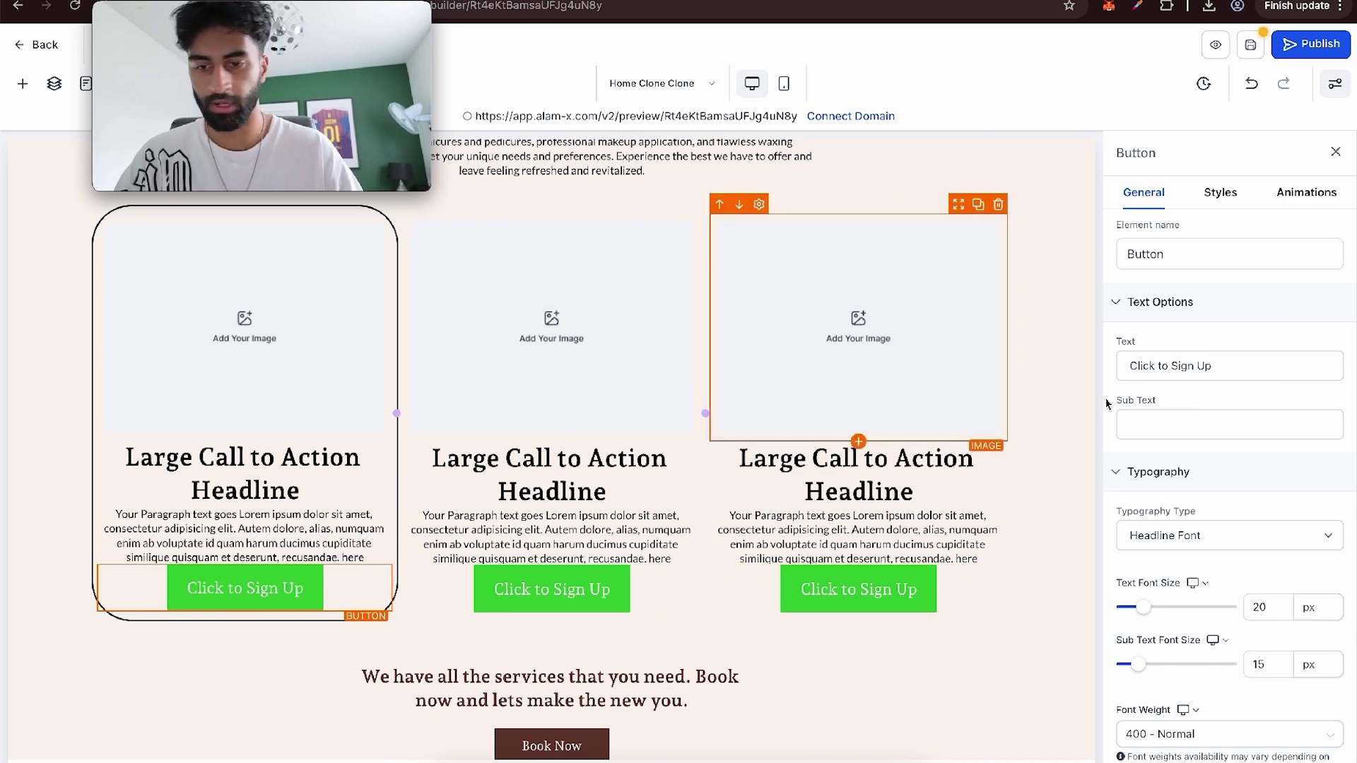
{"action": "left_click", "coordinate": [1220, 194]}
{"action": "scroll", "coordinate": [1230, 378], "scroll_direction": "down", "scroll_amount": 5}
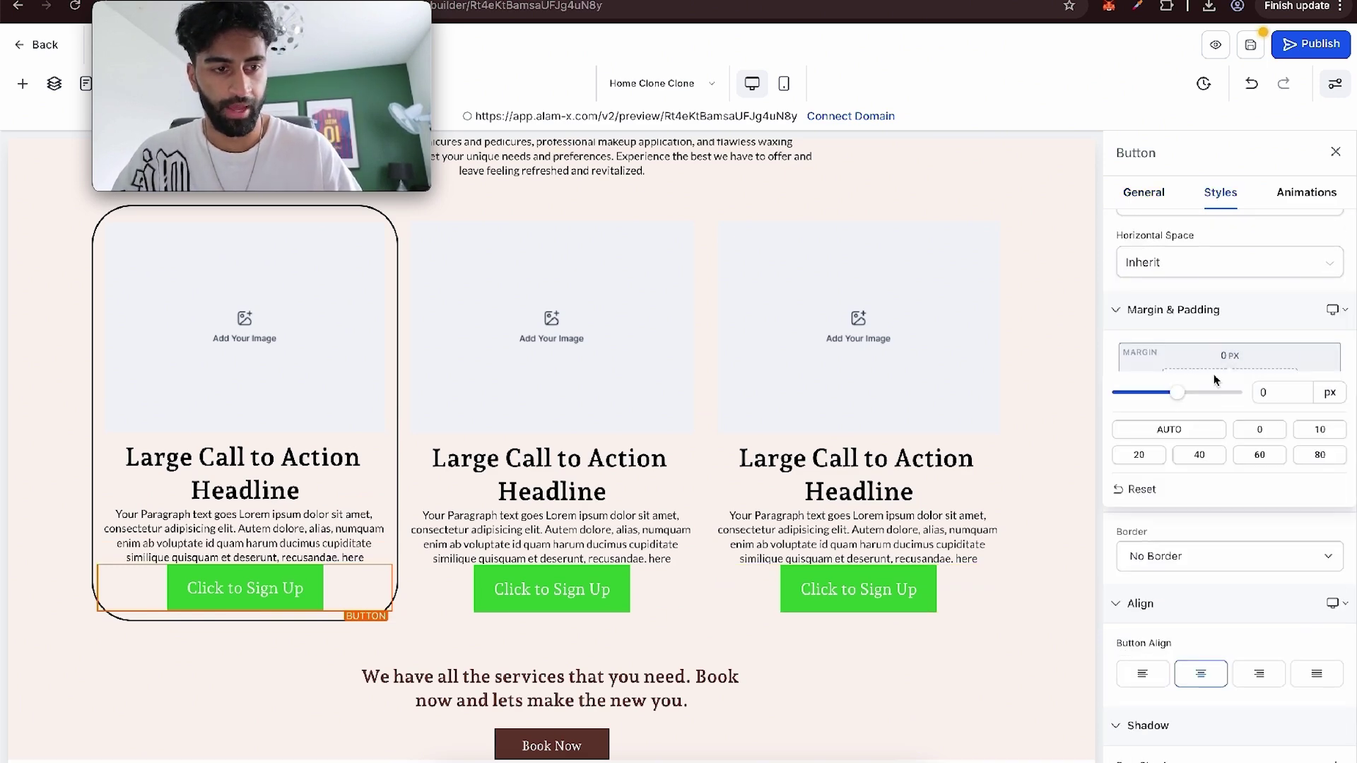
{"action": "left_click_drag", "start_coordinate": [1202, 400], "coordinate": [1206, 400]}
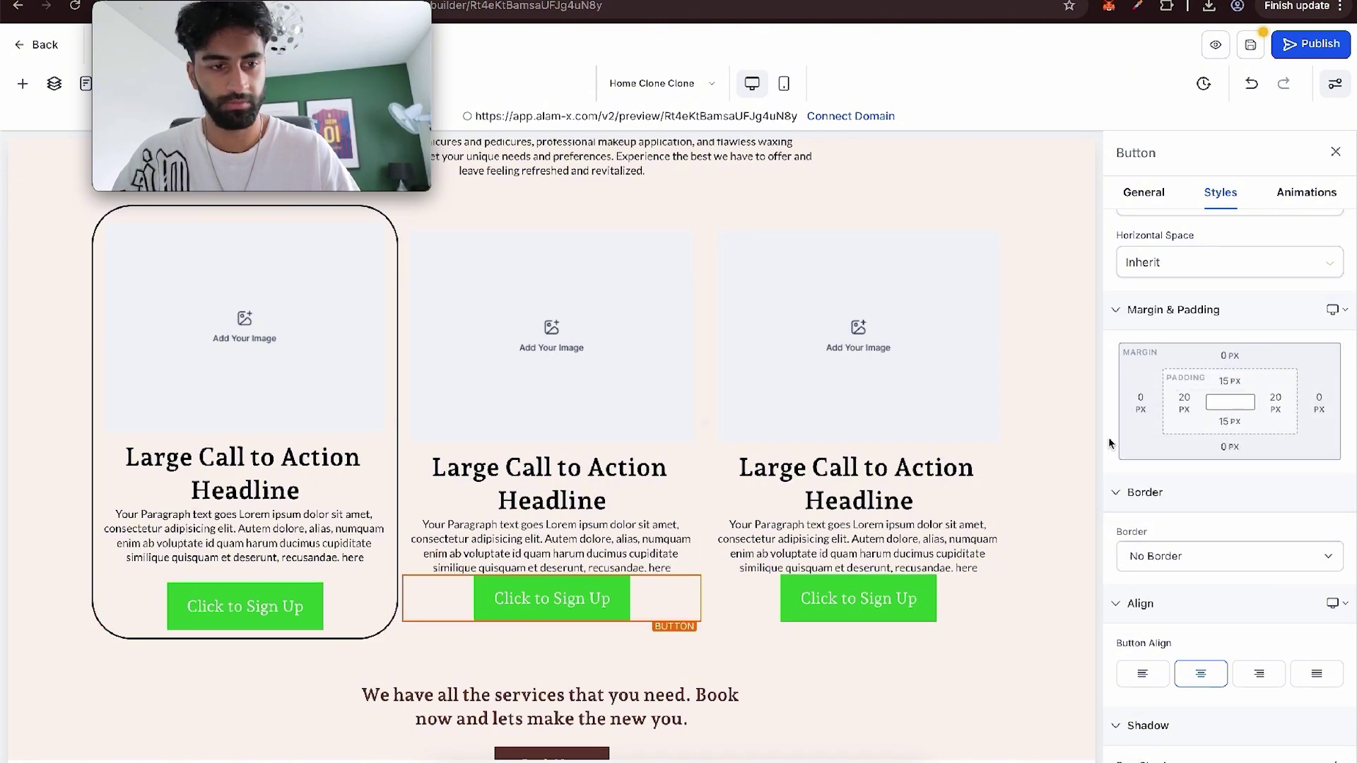
{"action": "left_click", "coordinate": [1229, 364]}
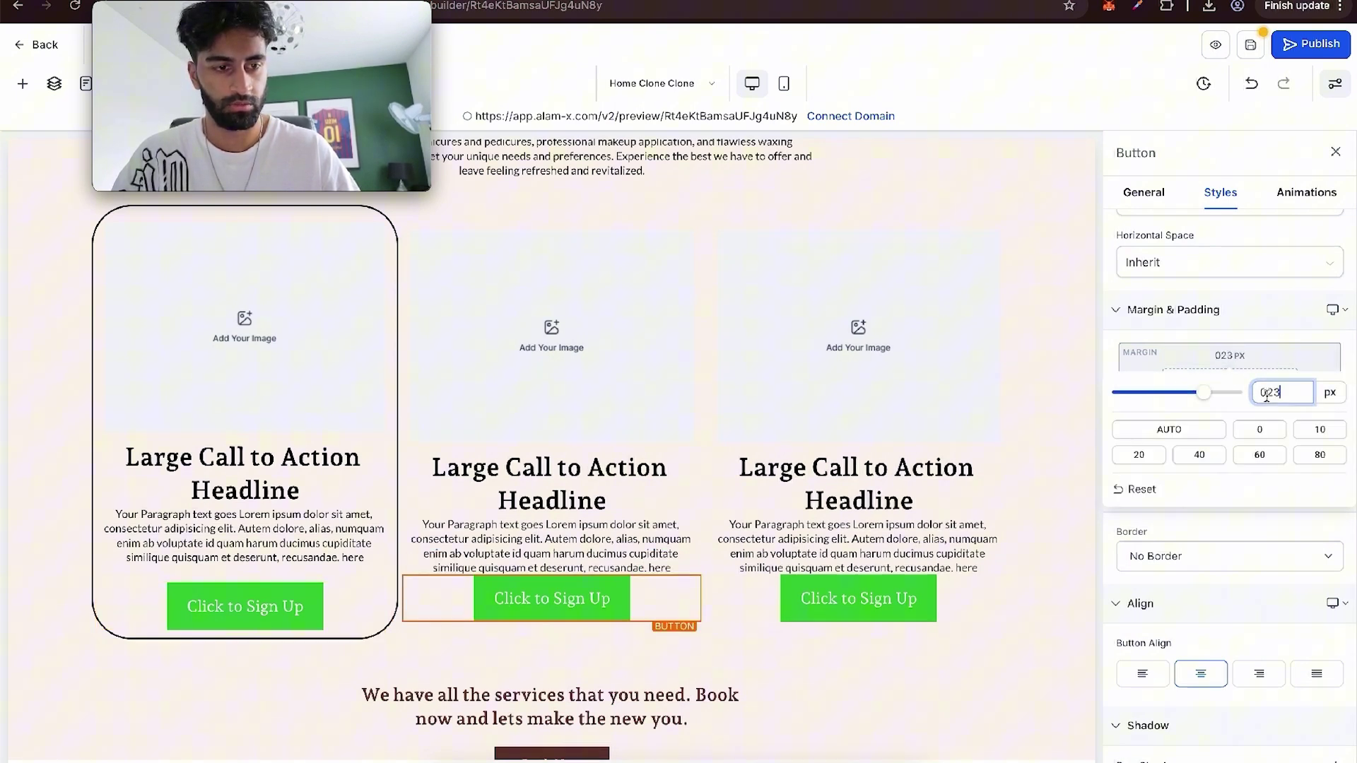
{"action": "left_click", "coordinate": [864, 594]}
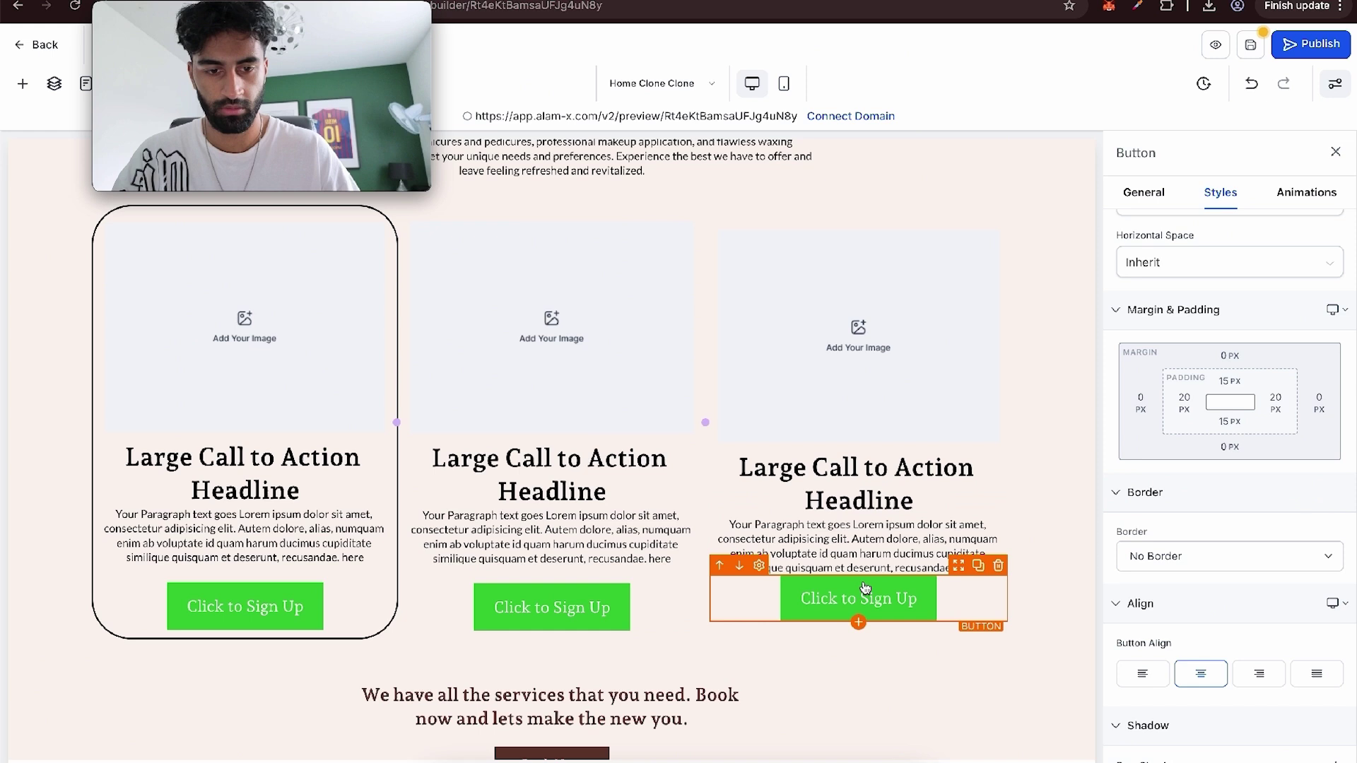
{"action": "left_click", "coordinate": [1230, 357]}
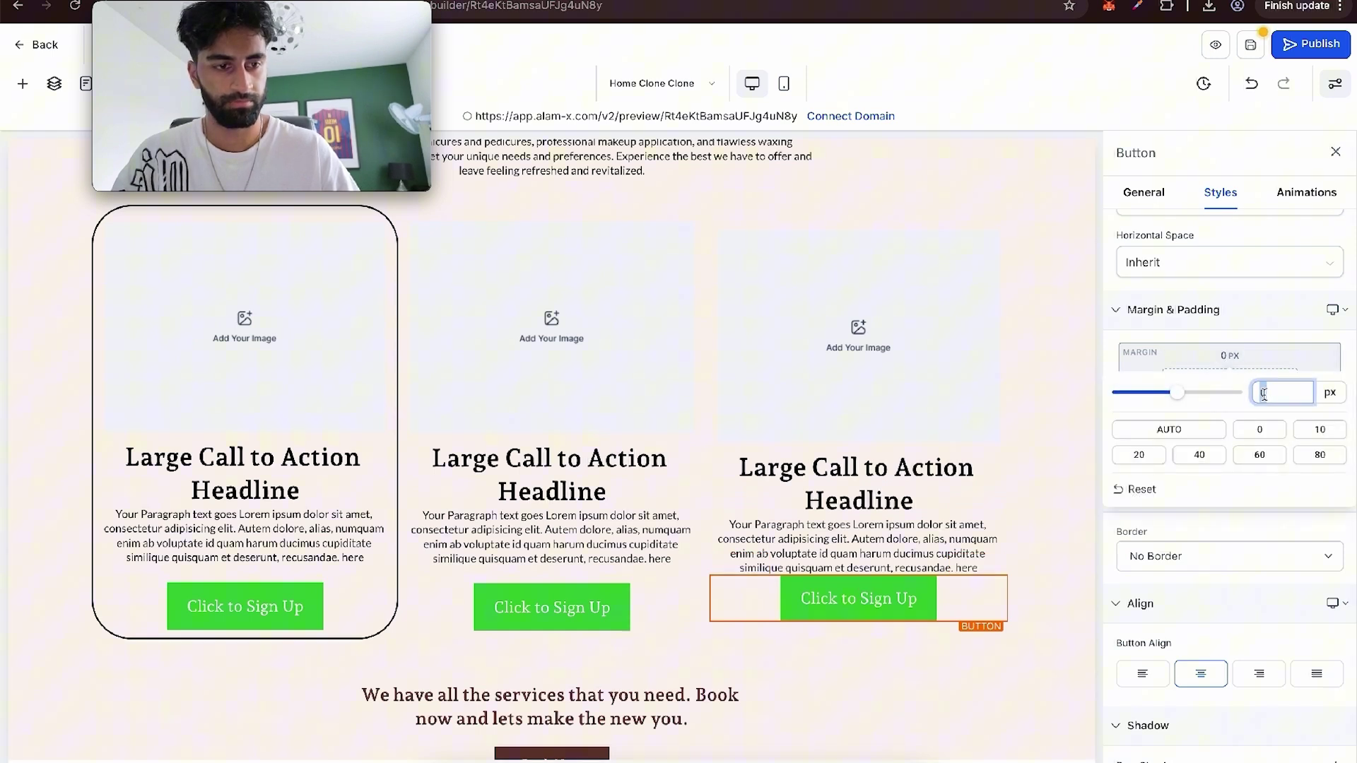
{"action": "left_click", "coordinate": [905, 410]}
{"action": "left_click", "coordinate": [1049, 436]}
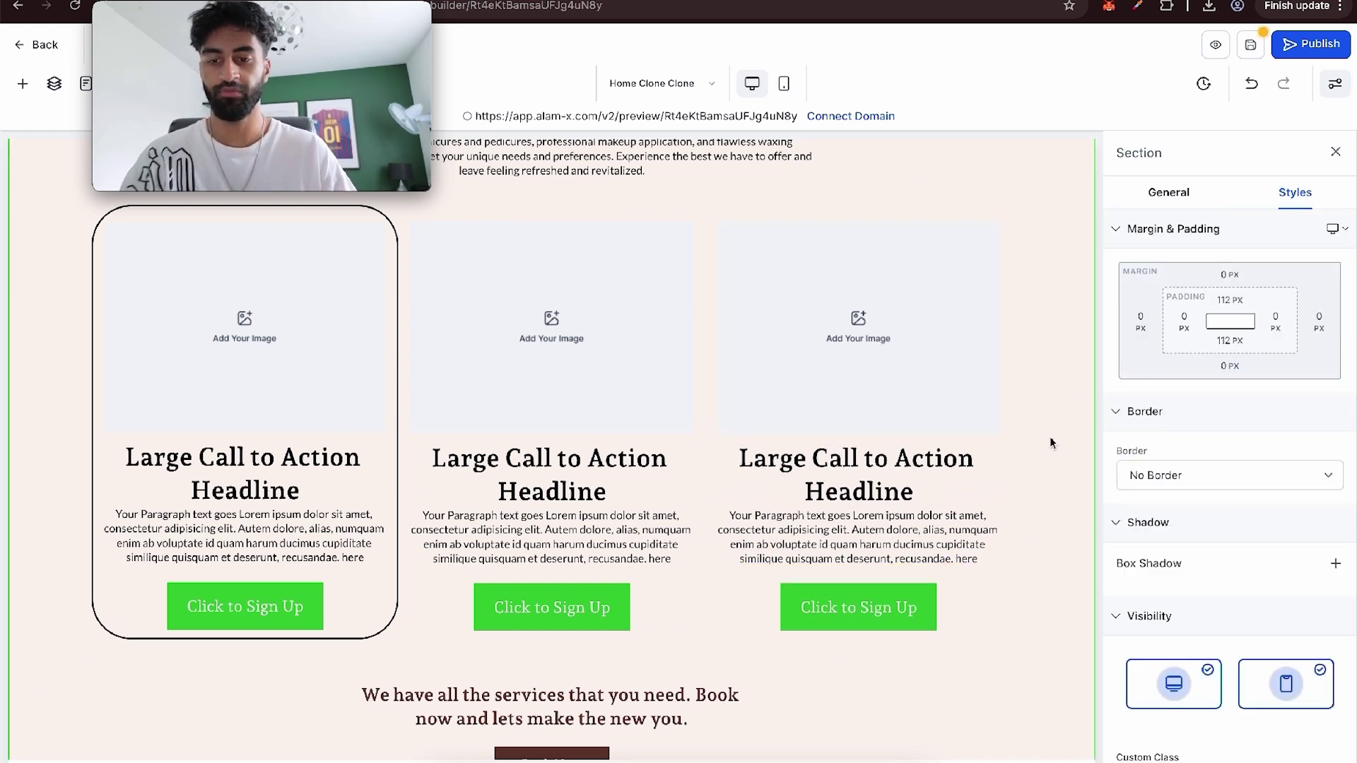
Step: Give the second column a Full Border, 25px radius and a small left margin
{"action": "left_click", "coordinate": [572, 212]}
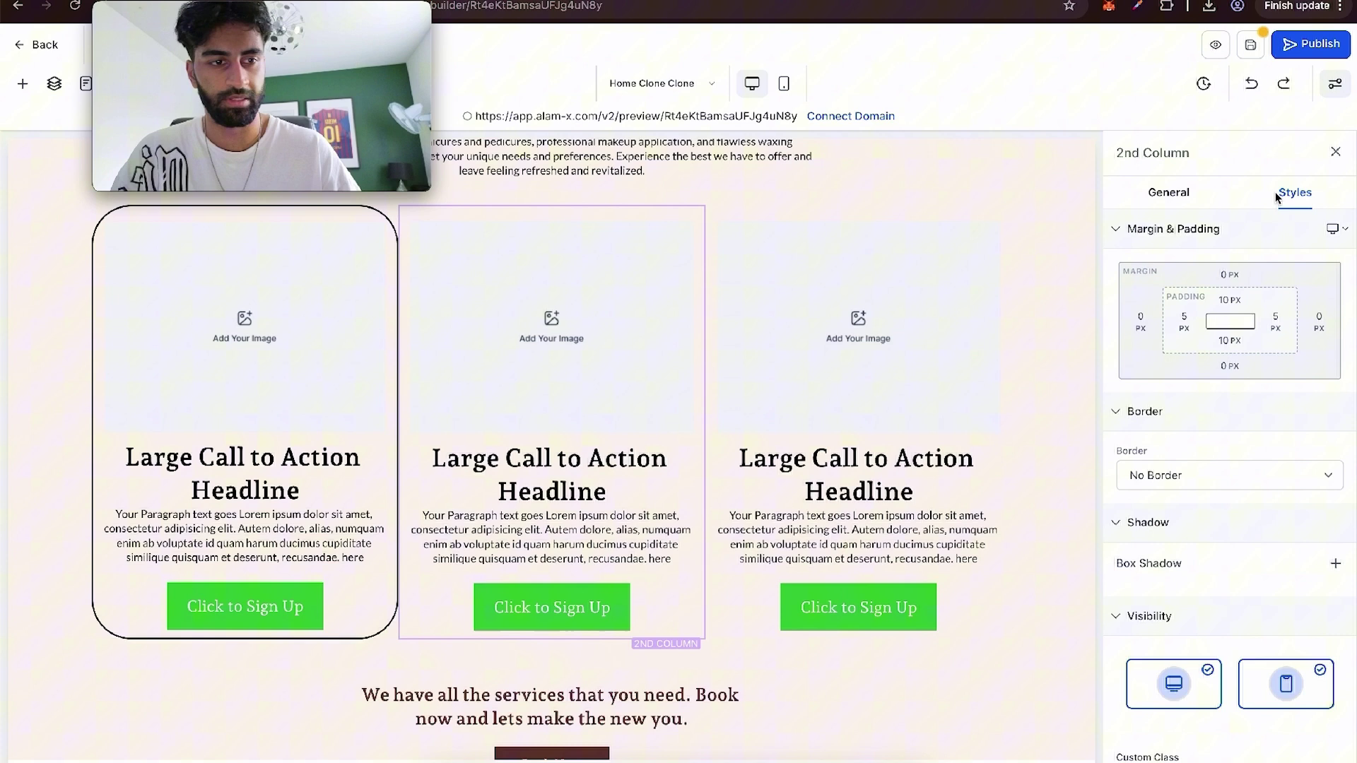
{"action": "left_click", "coordinate": [1237, 468]}
{"action": "left_click", "coordinate": [1197, 493]}
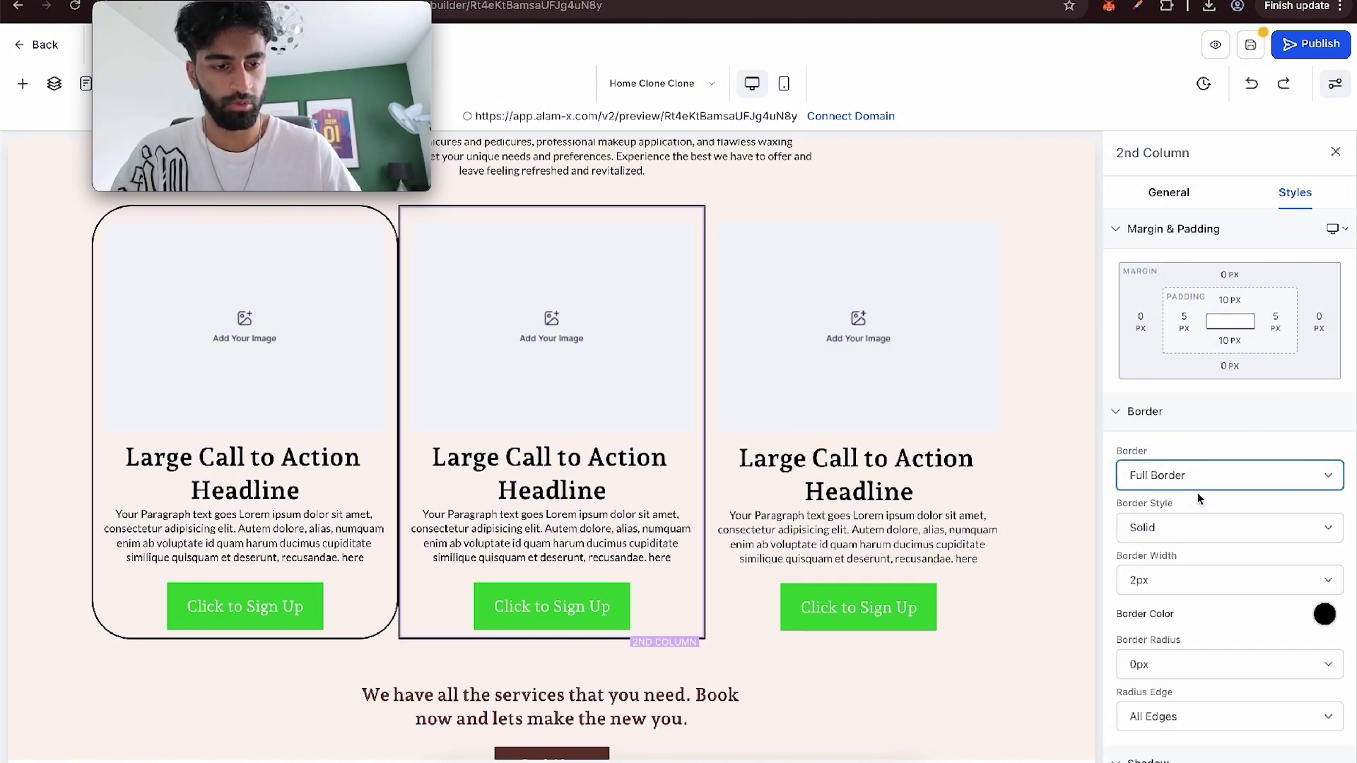
{"action": "left_click", "coordinate": [1195, 621]}
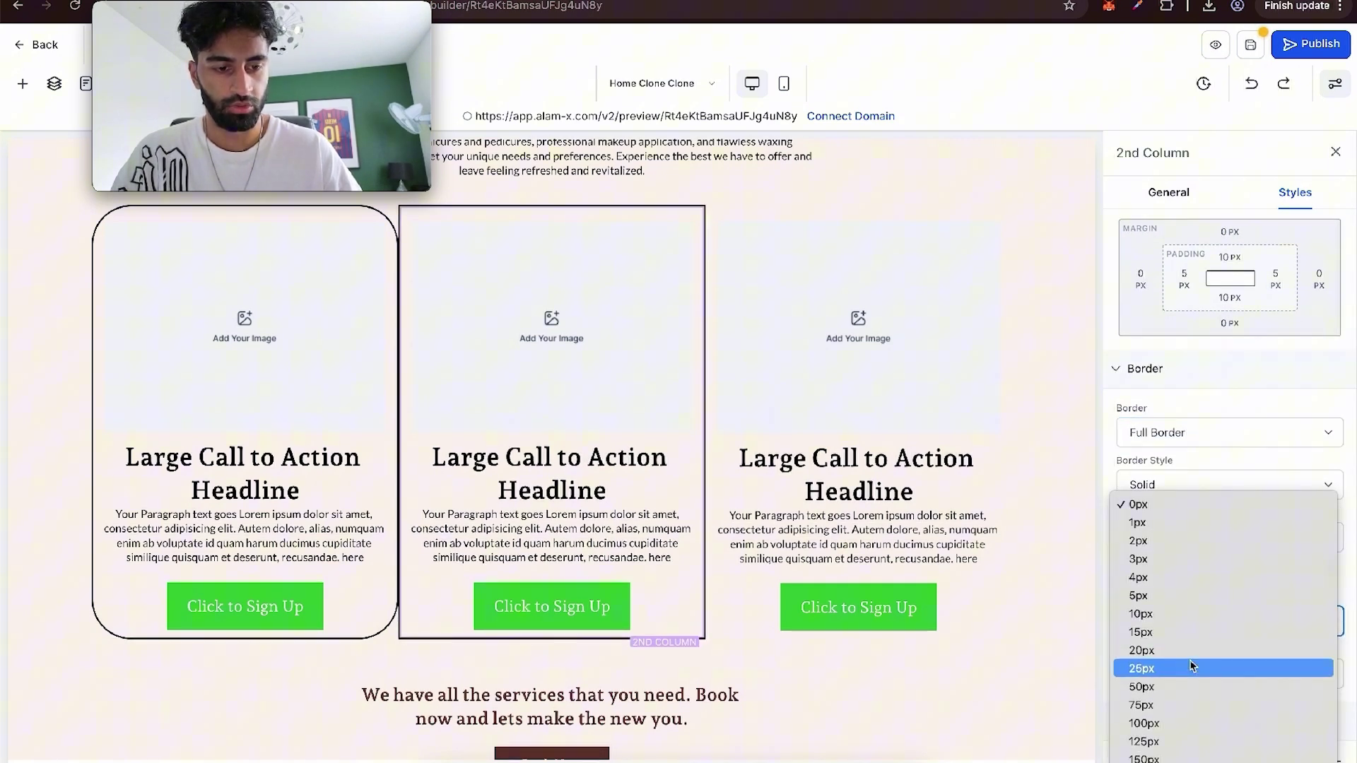
{"action": "left_click", "coordinate": [1179, 668]}
{"action": "left_click", "coordinate": [1140, 277]}
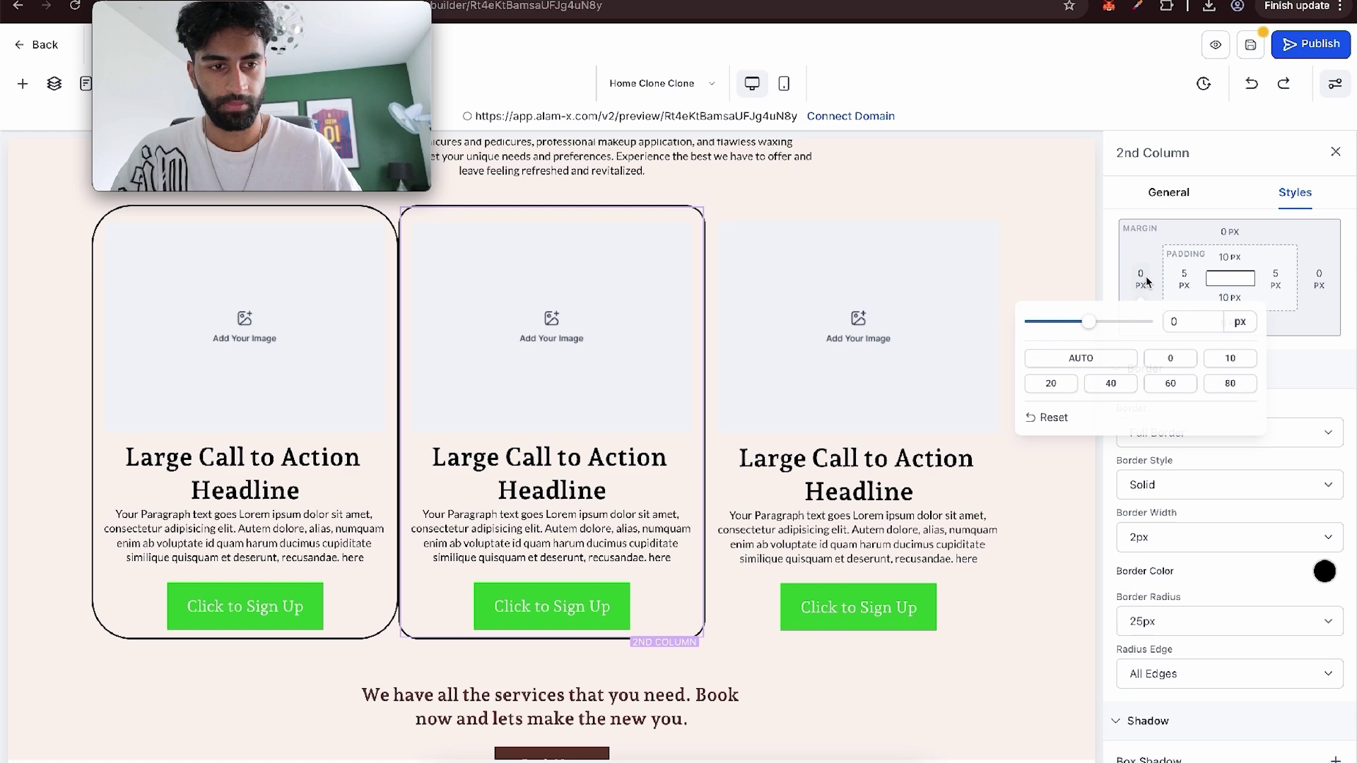
{"action": "left_click_drag", "start_coordinate": [1087, 329], "coordinate": [1102, 329]}
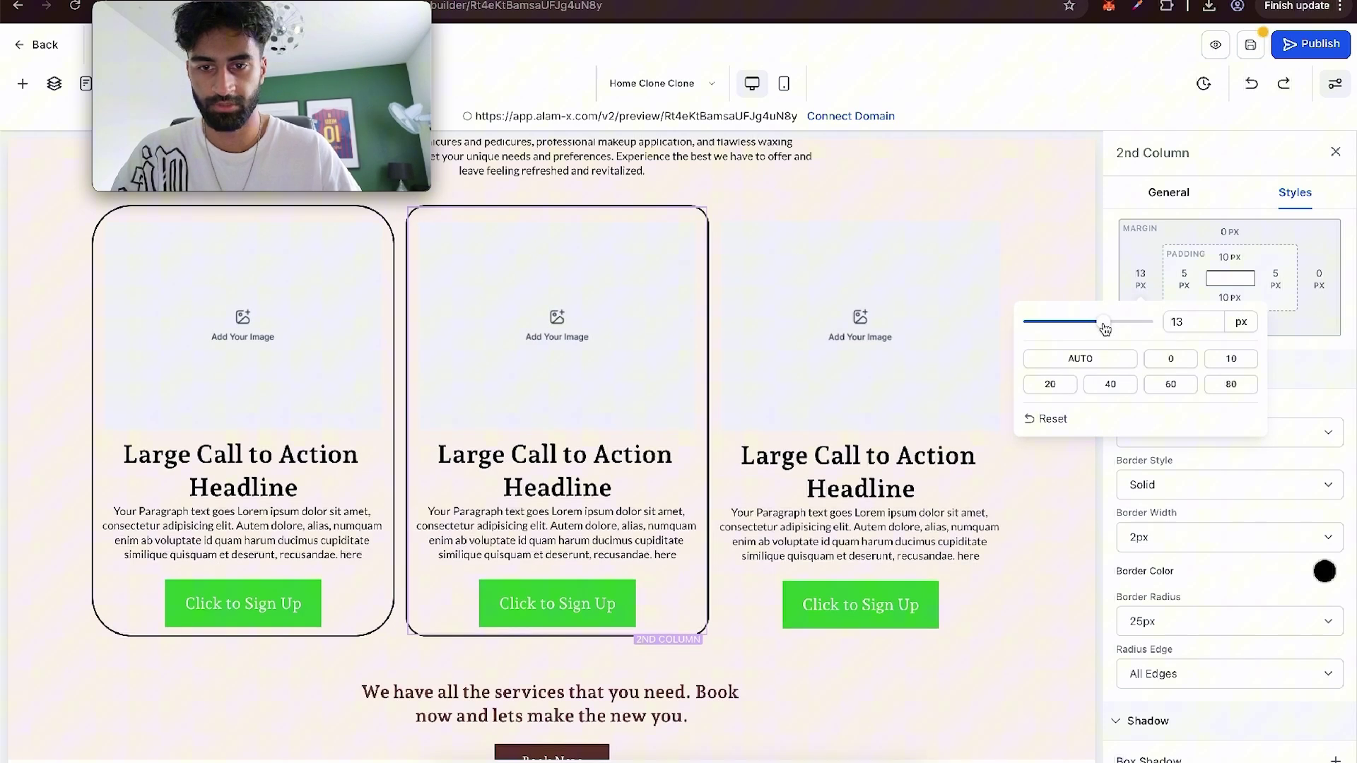
Step: Give the third column a small left margin, a Full Border and 25px rounded corners
{"action": "left_click", "coordinate": [796, 207]}
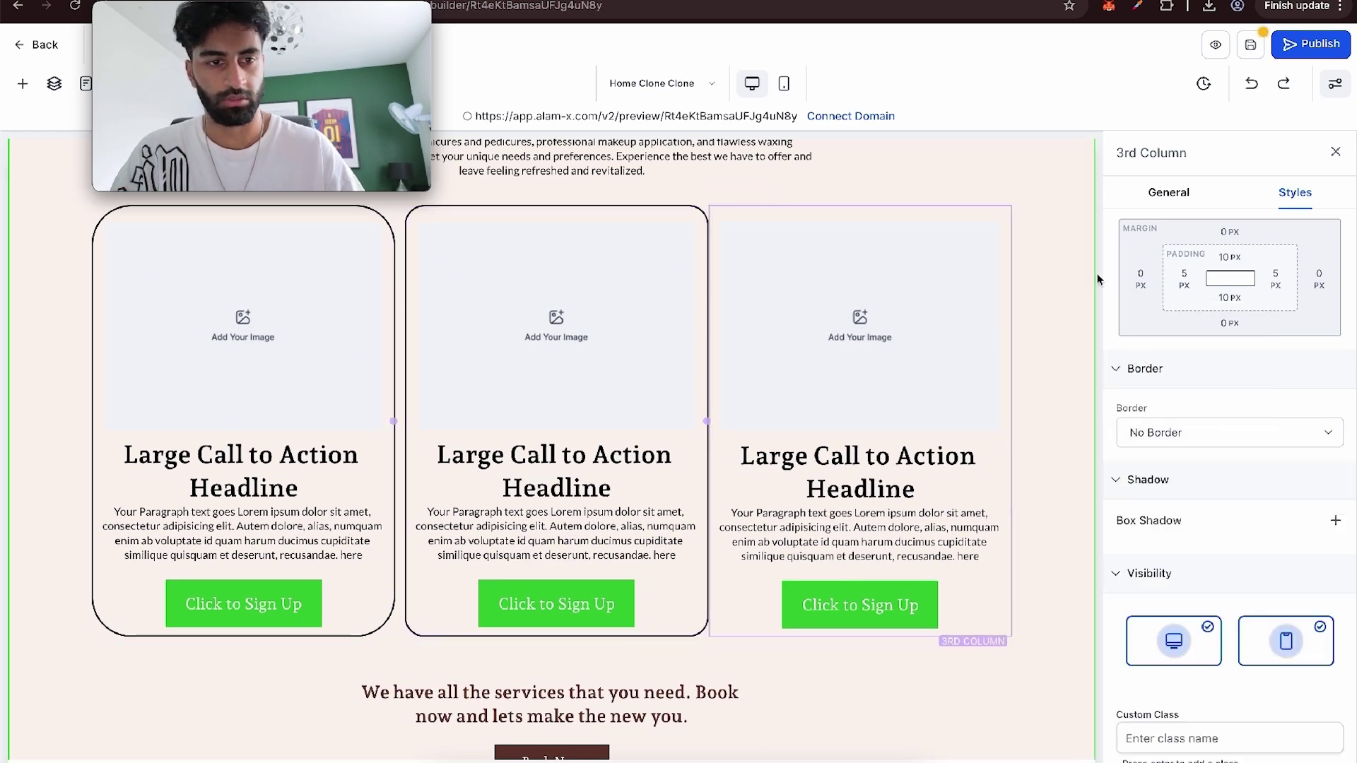
{"action": "left_click", "coordinate": [1134, 280]}
{"action": "left_click_drag", "start_coordinate": [1087, 327], "coordinate": [1098, 327]}
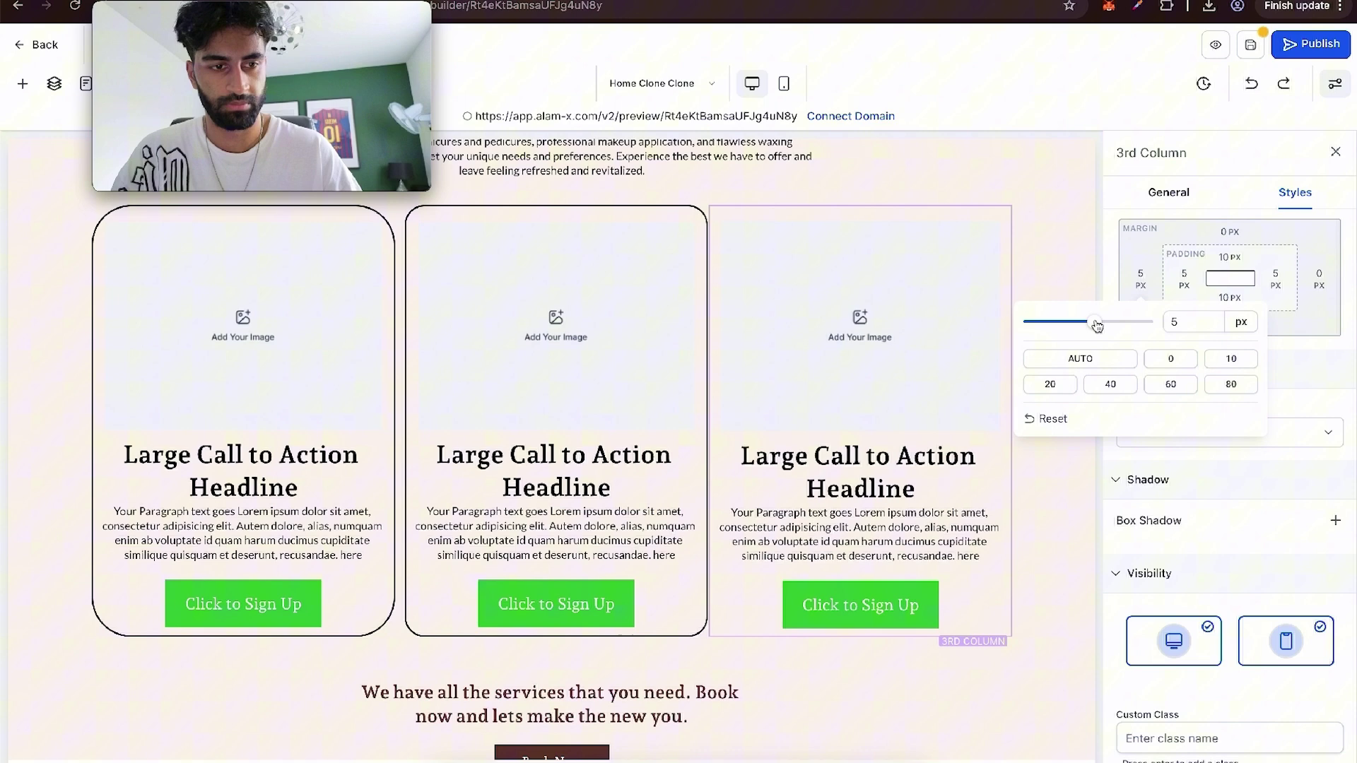
{"action": "left_click", "coordinate": [1297, 489]}
{"action": "left_click", "coordinate": [1296, 432]}
{"action": "left_click", "coordinate": [1213, 465]}
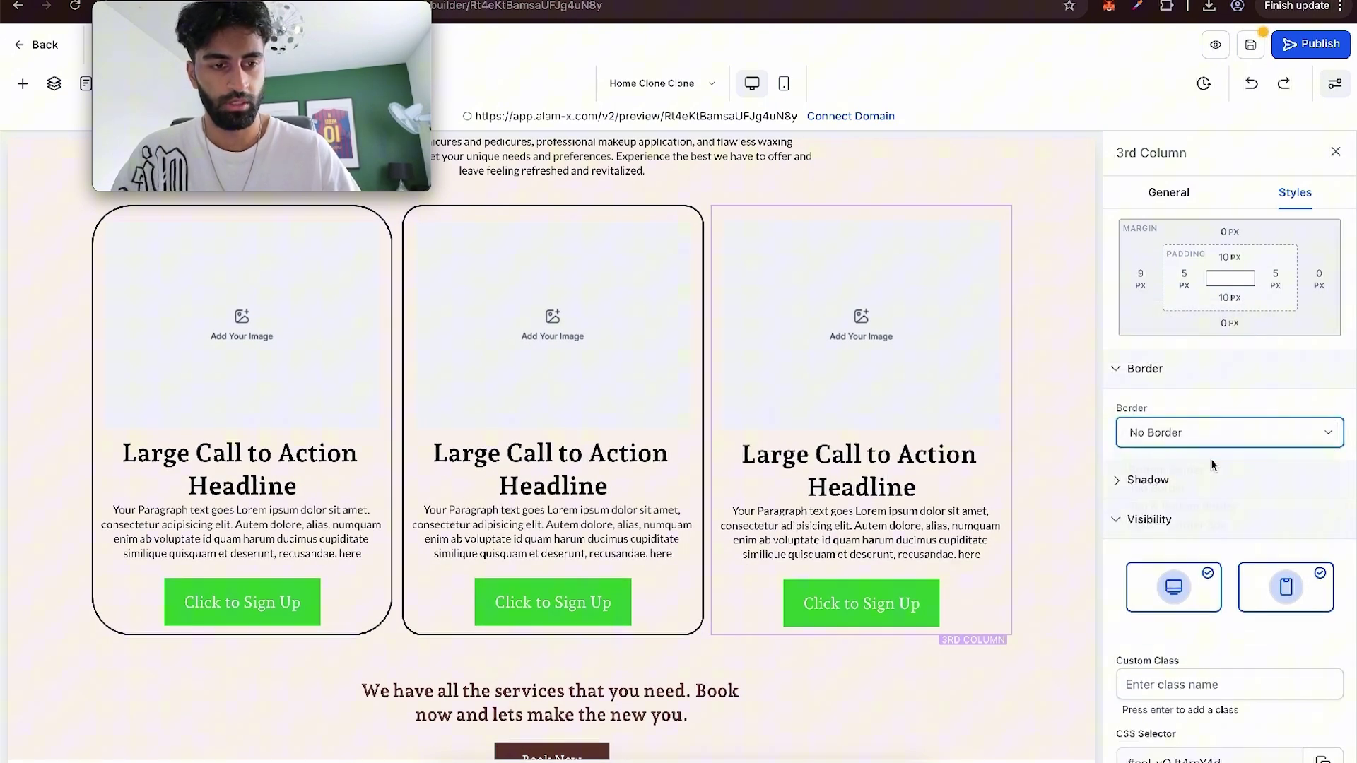
{"action": "scroll", "coordinate": [1200, 554], "scroll_direction": "down", "scroll_amount": 1}
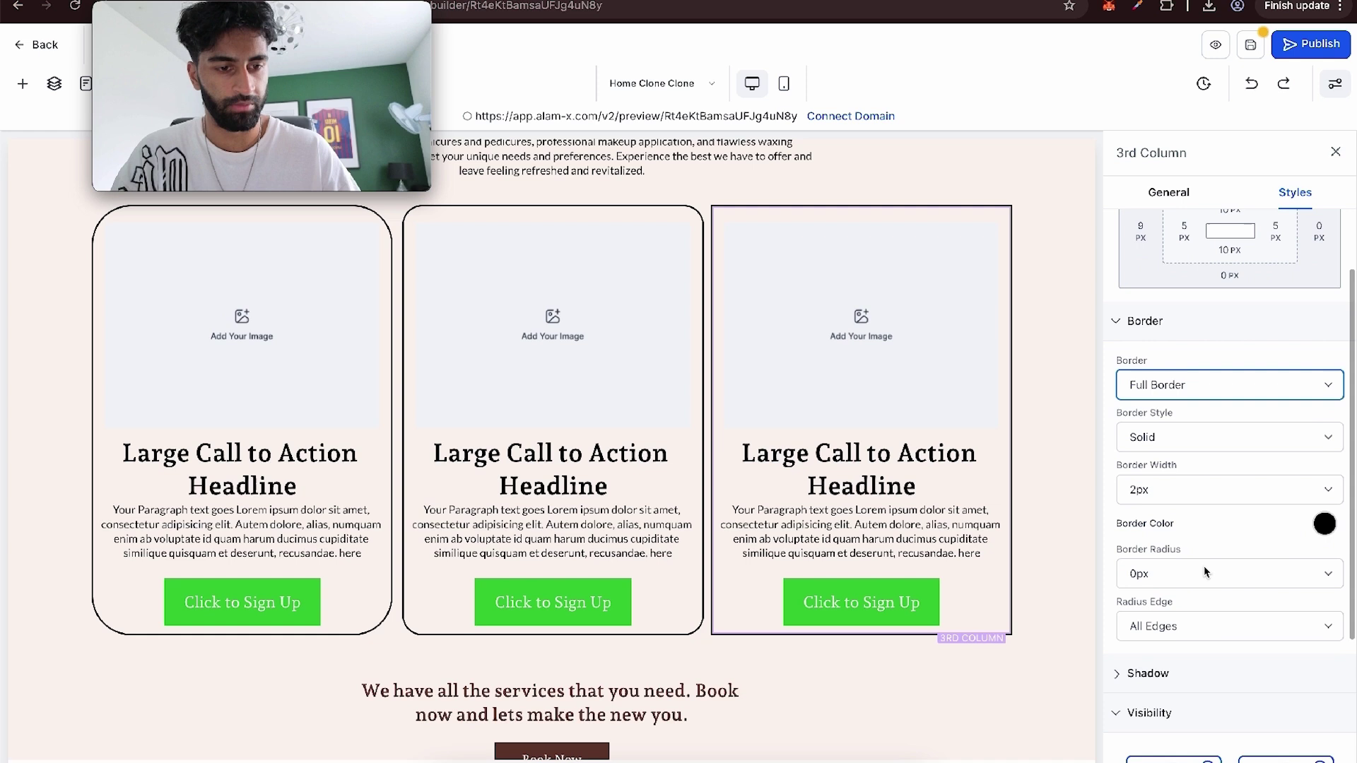
{"action": "left_click", "coordinate": [1202, 572]}
{"action": "left_click", "coordinate": [1187, 739]}
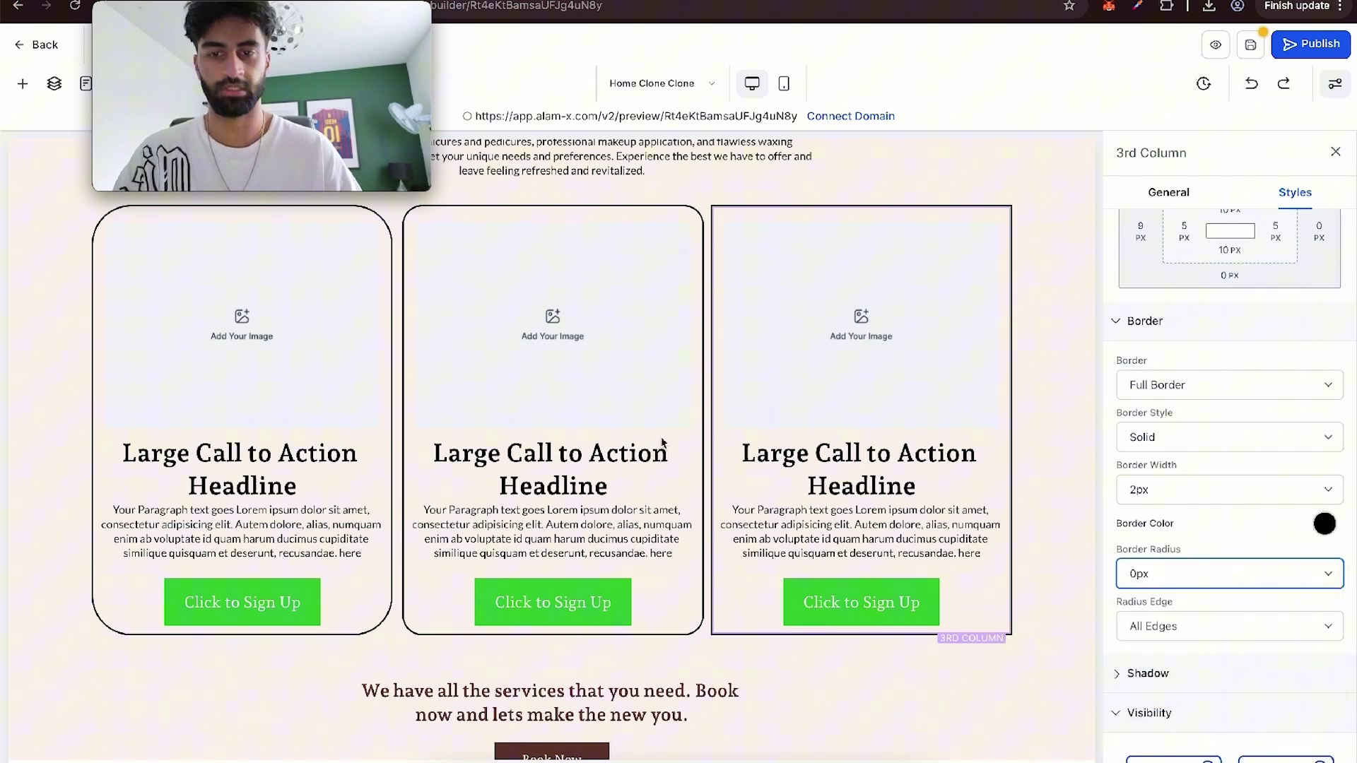
Step: Review the three cards and confirm the third column's 25px corner radius
{"action": "left_click", "coordinate": [468, 479]}
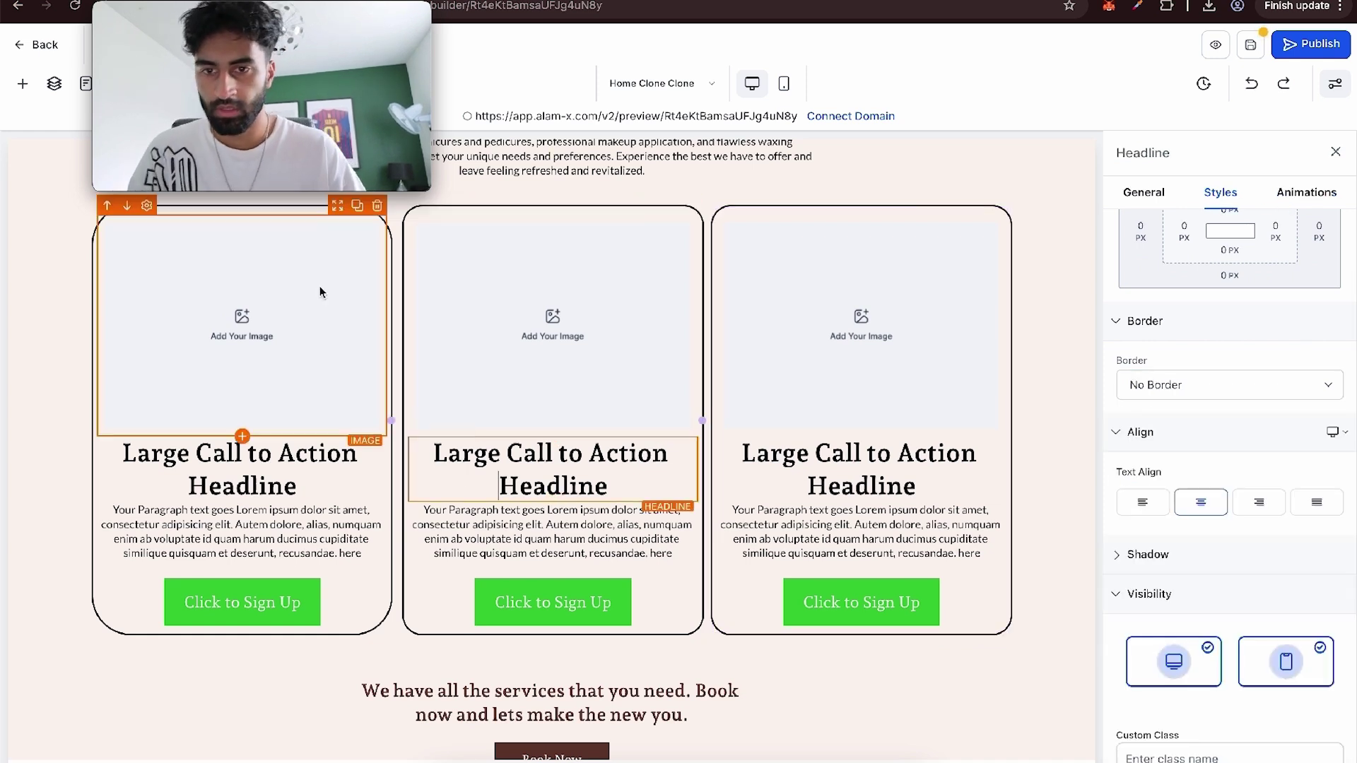
{"action": "left_click", "coordinate": [387, 240]}
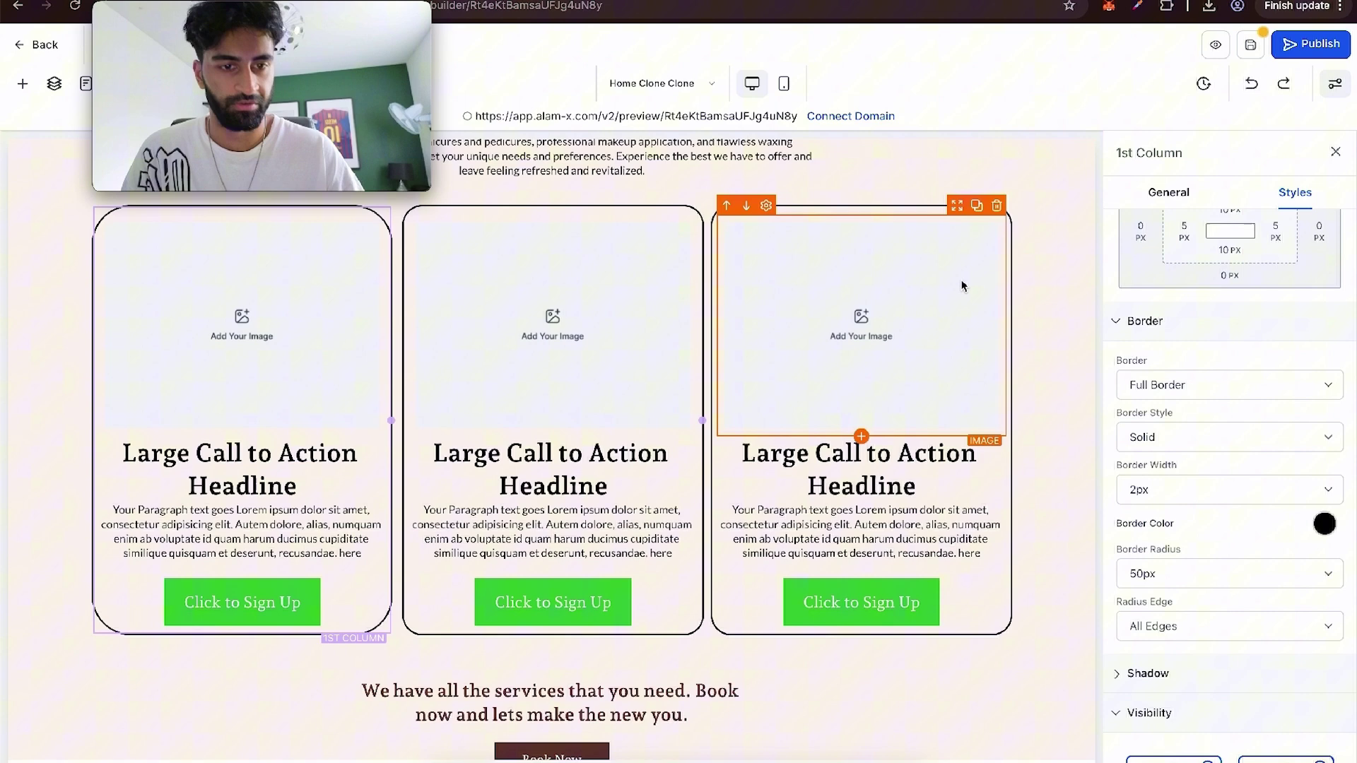
{"action": "left_click", "coordinate": [997, 233]}
{"action": "left_click", "coordinate": [1197, 574]}
{"action": "left_click", "coordinate": [994, 703]}
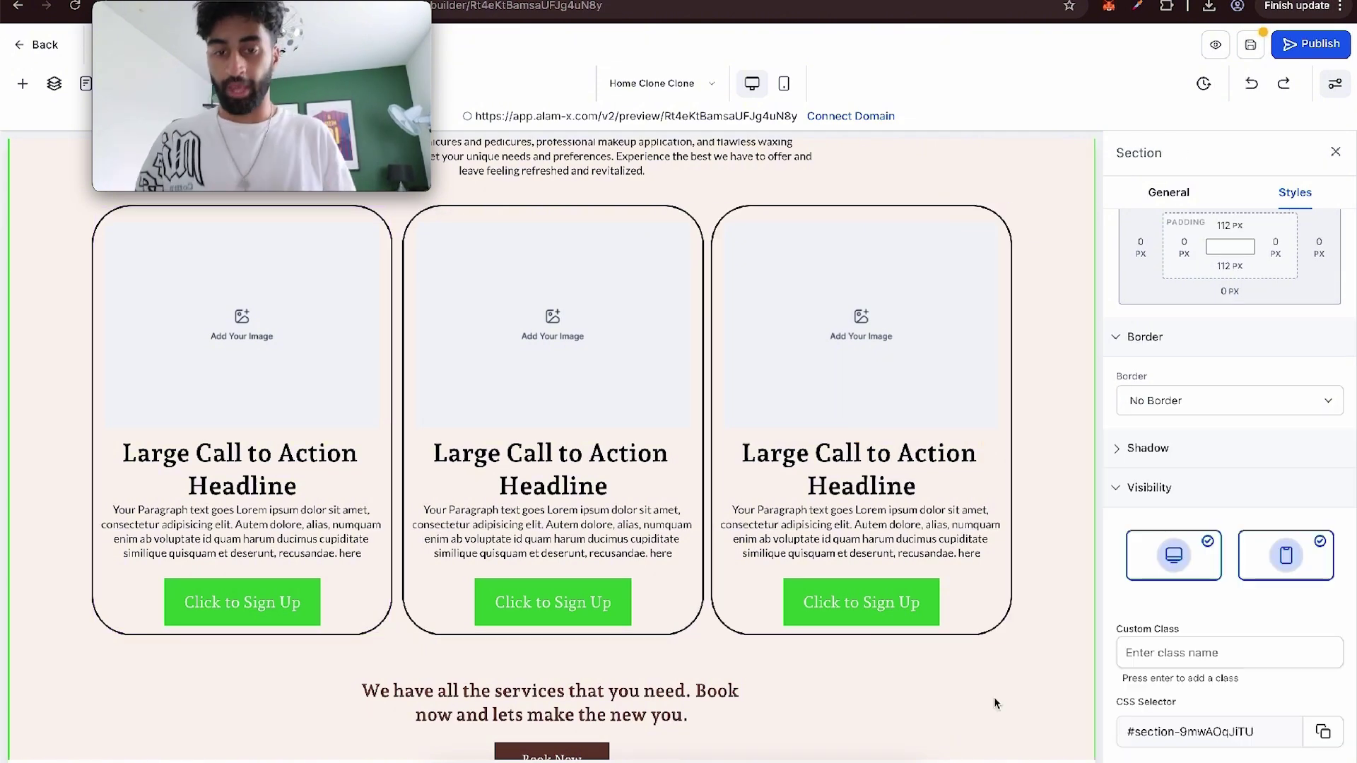
{"action": "key", "text": "super+t"}
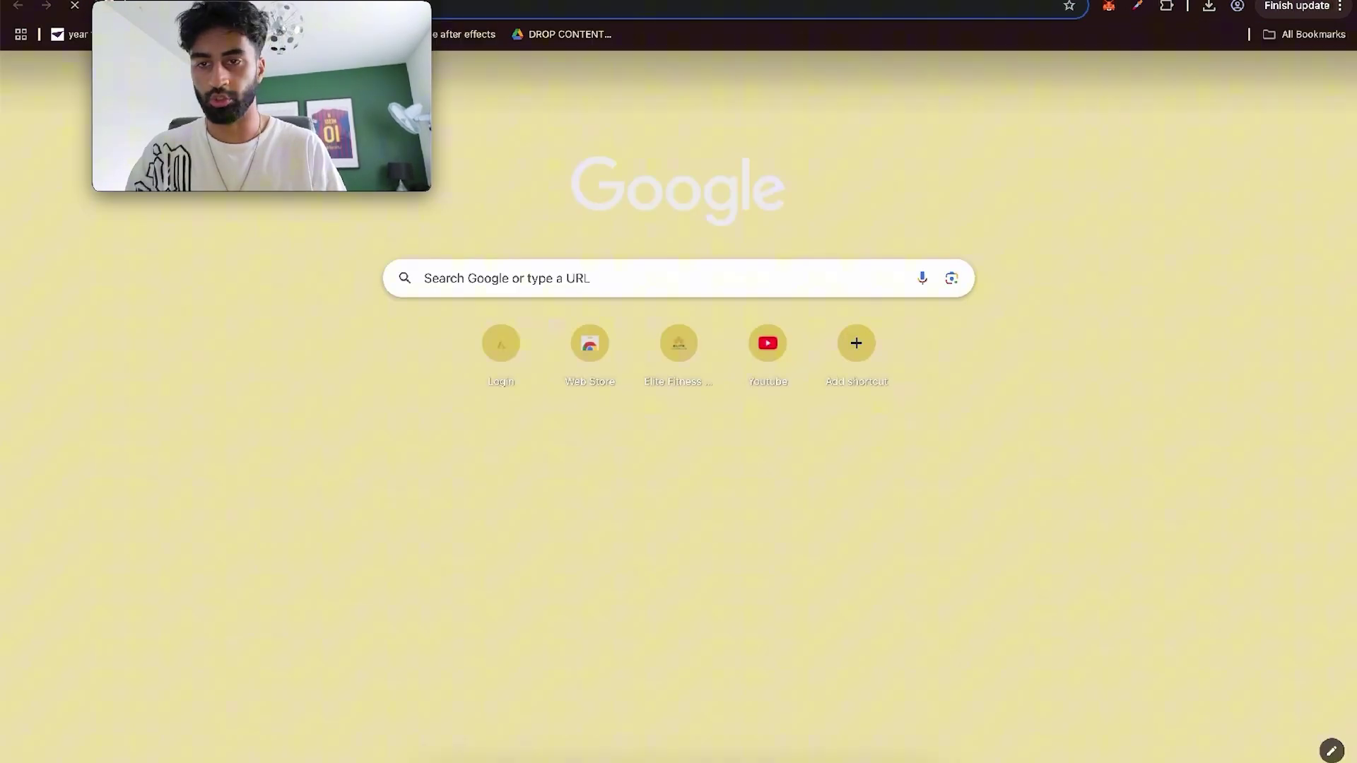
{"action": "key", "text": "super+w"}
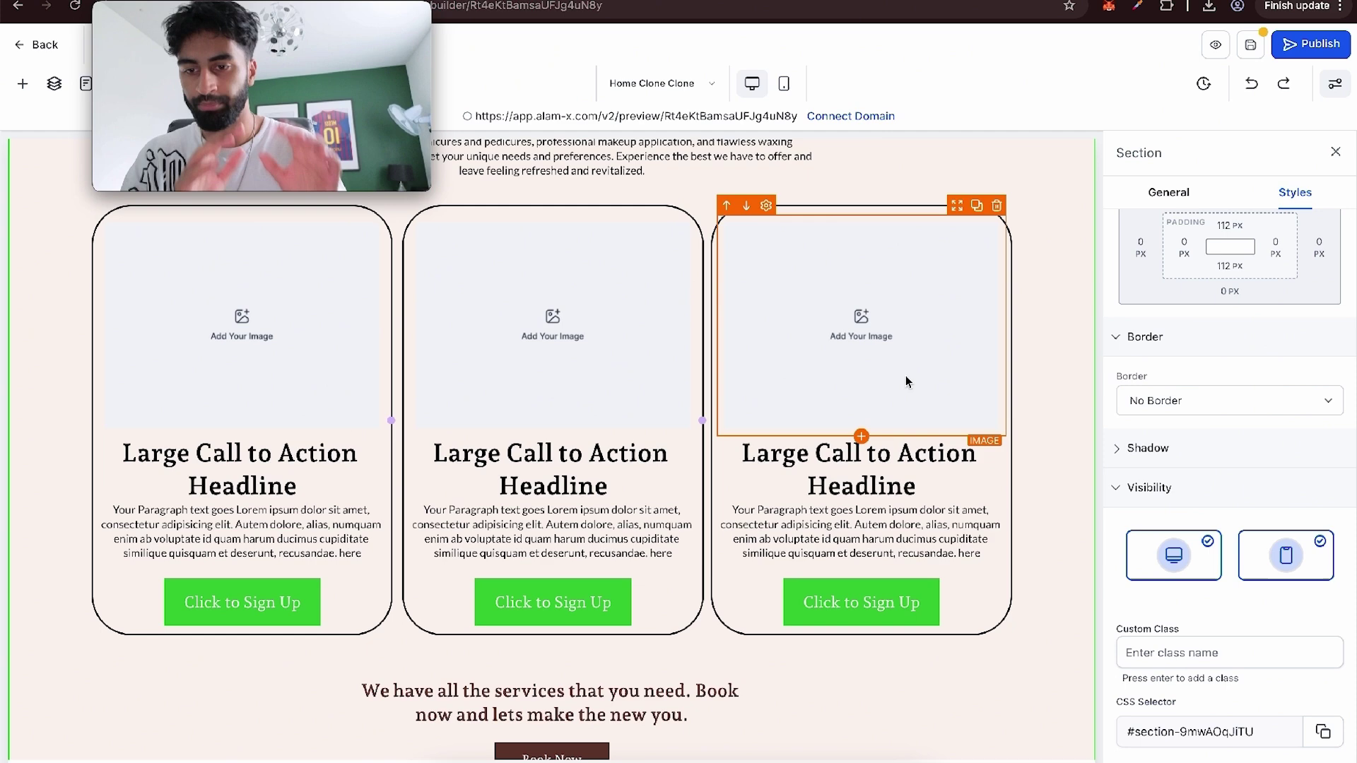
Step: Replace the placeholder headlines with 'Hair Services', 'Nail Services' and 'Makeup Services'
{"action": "left_click", "coordinate": [240, 484]}
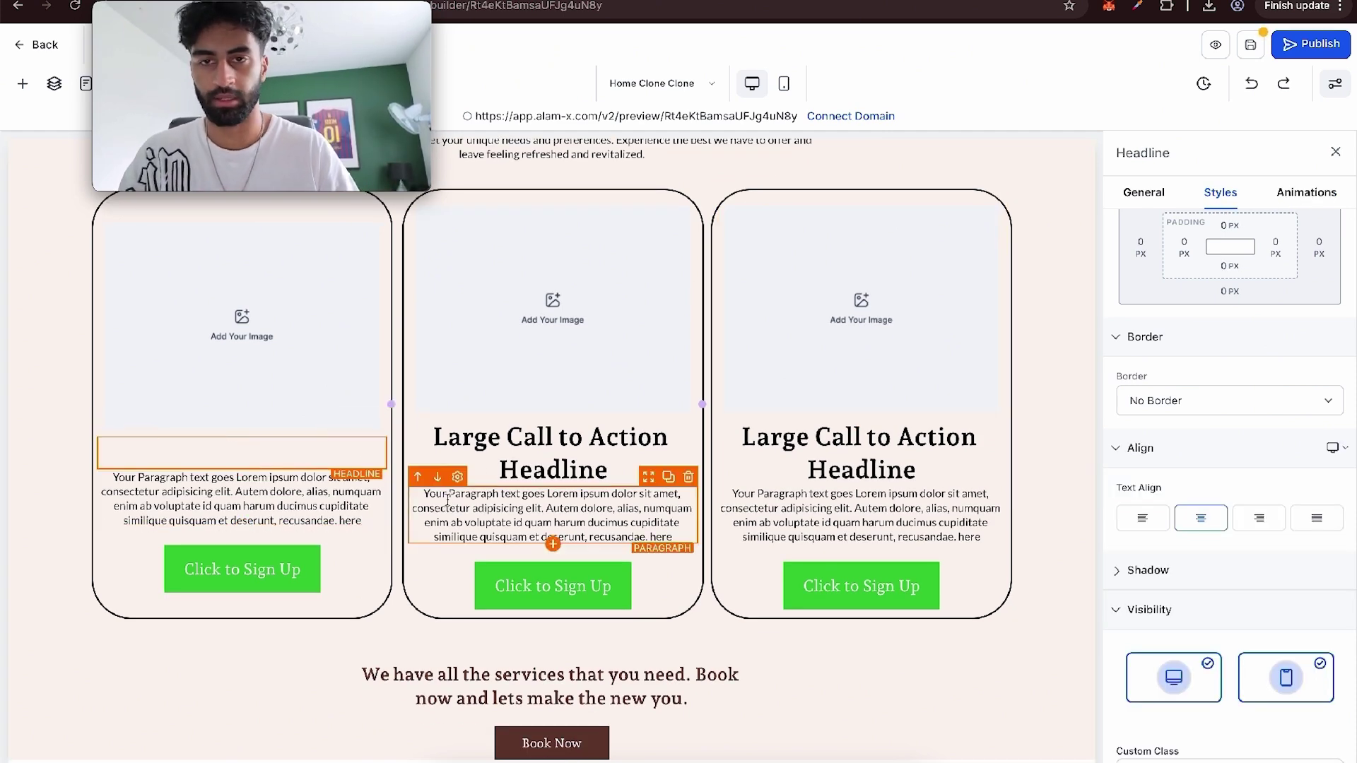
{"action": "type", "text": "Hair Services"}
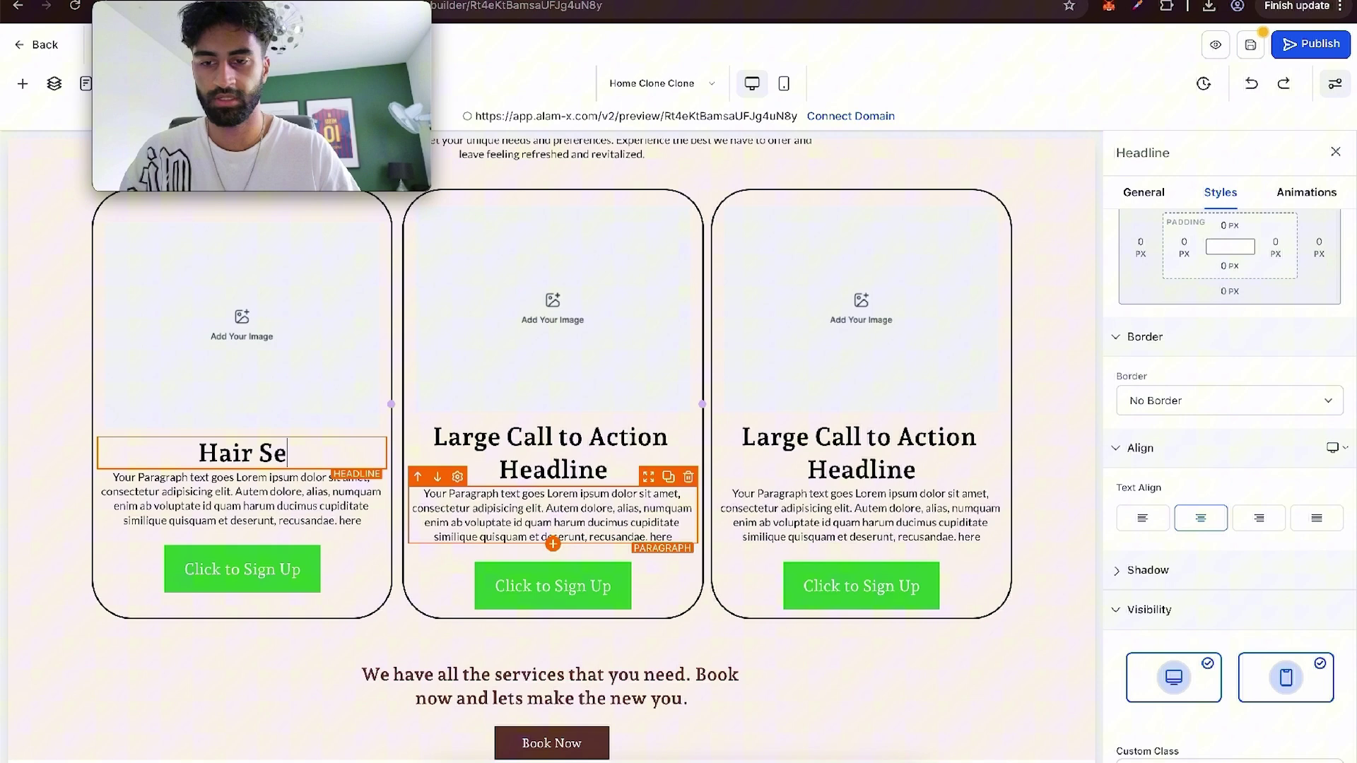
{"action": "left_click", "coordinate": [553, 453]}
{"action": "type", "text": "Nail Services"}
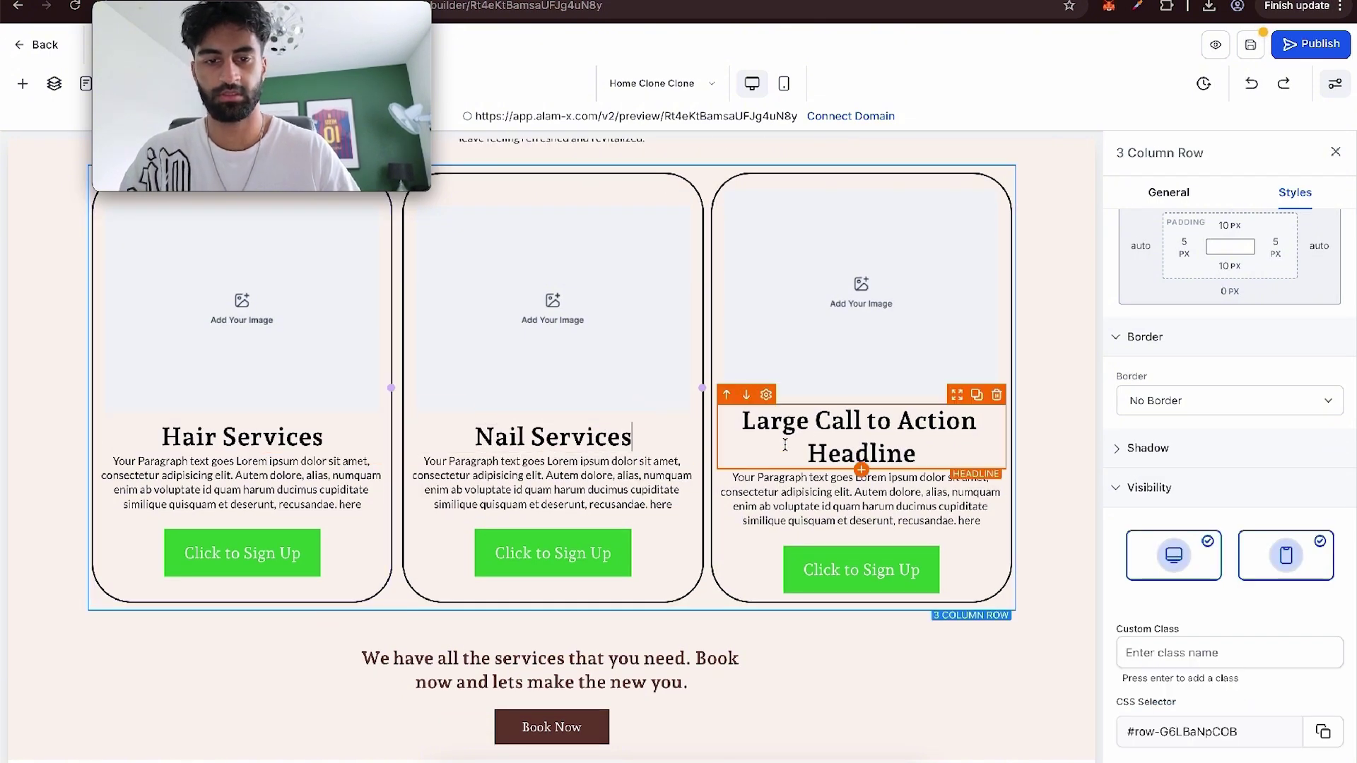
{"action": "triple_click", "coordinate": [881, 439]}
{"action": "type", "text": "Make"}
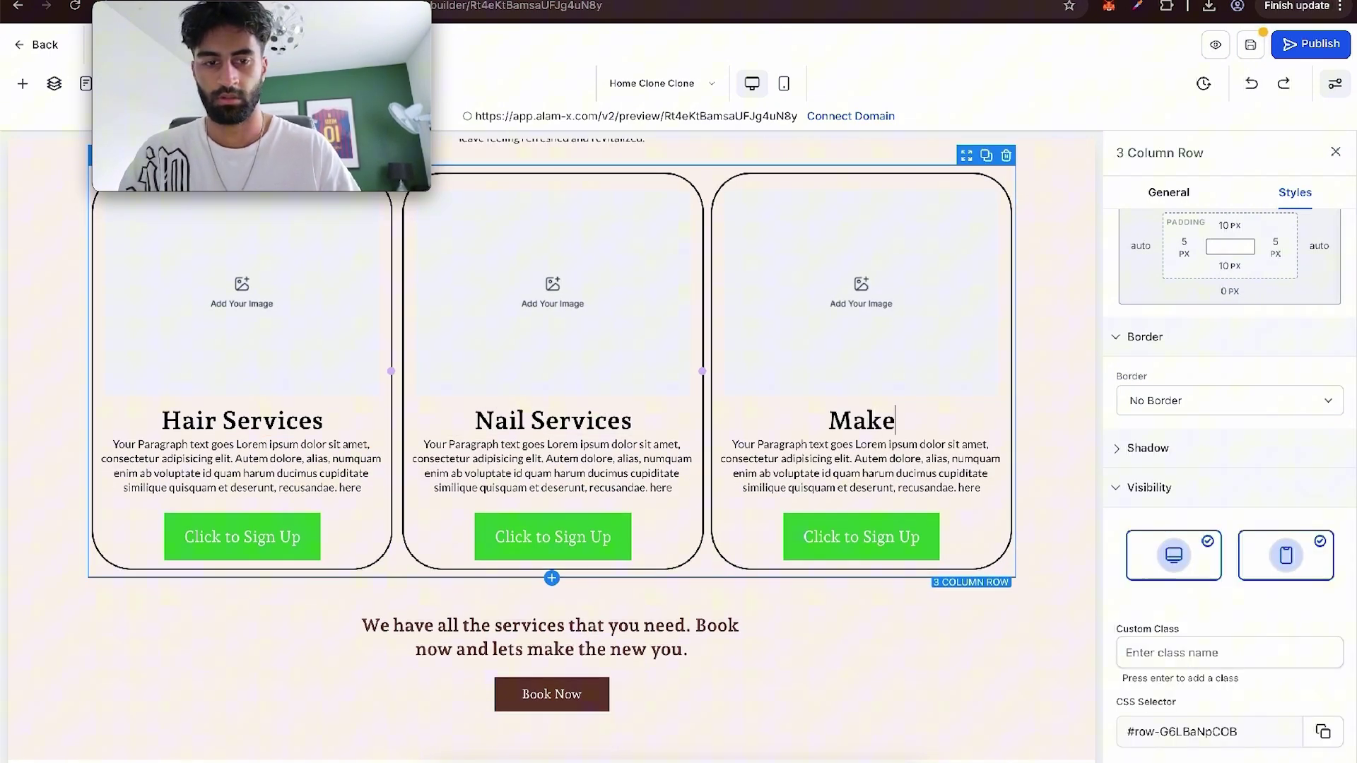
{"action": "type", "text": "up S"}
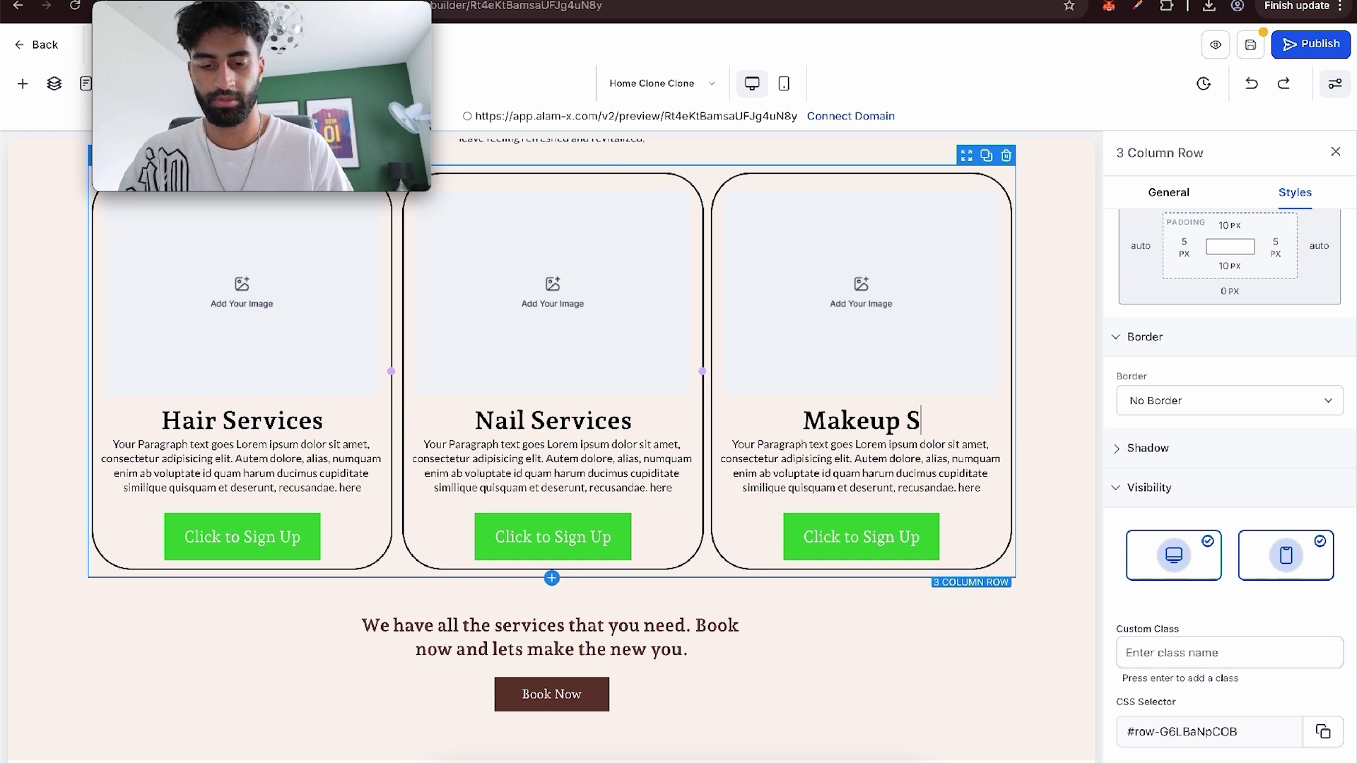
{"action": "type", "text": "ervices"}
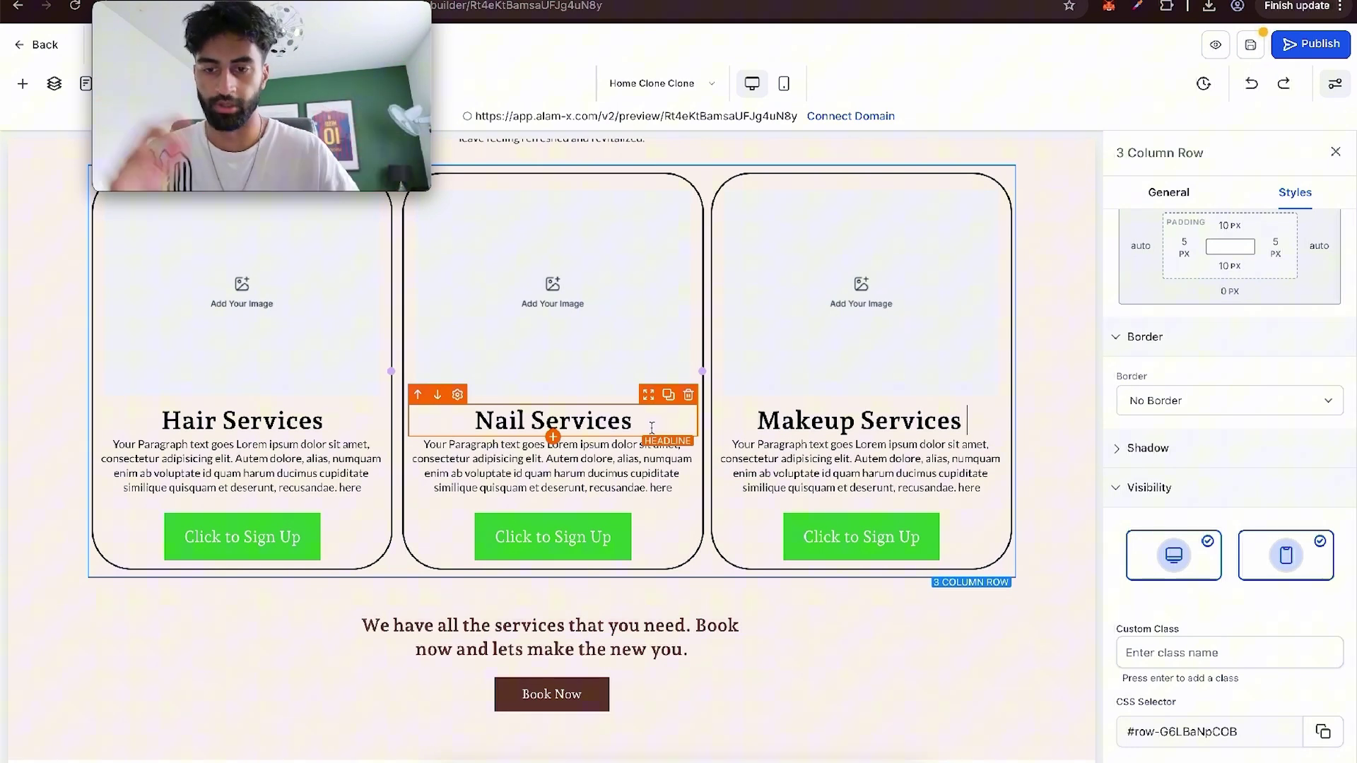
Step: Select the Hair, Nail and Makeup Services image placeholders and open the Hair image's general settings
{"action": "left_click", "coordinate": [357, 276]}
{"action": "left_click", "coordinate": [565, 255]}
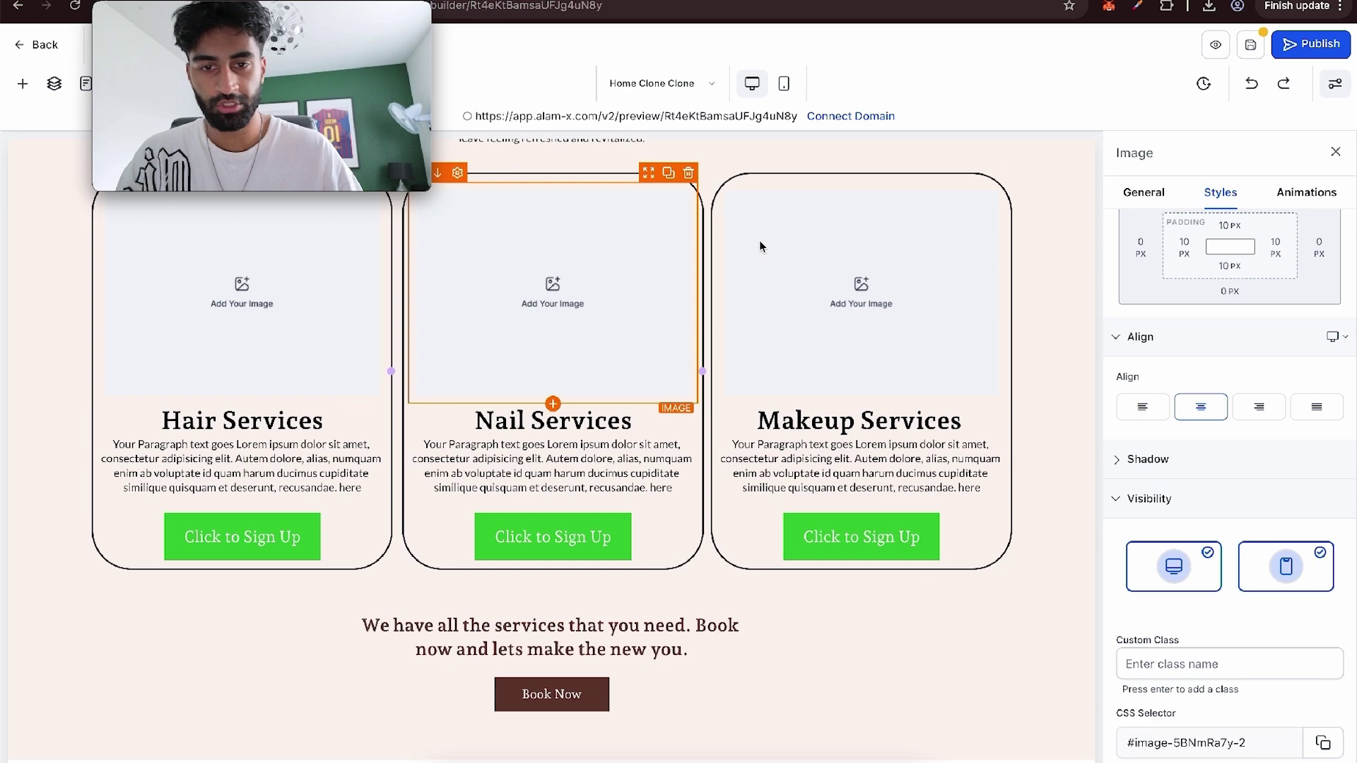
{"action": "left_click", "coordinate": [759, 300]}
{"action": "scroll", "coordinate": [760, 300], "scroll_direction": "up", "scroll_amount": 1}
{"action": "left_click", "coordinate": [372, 289]}
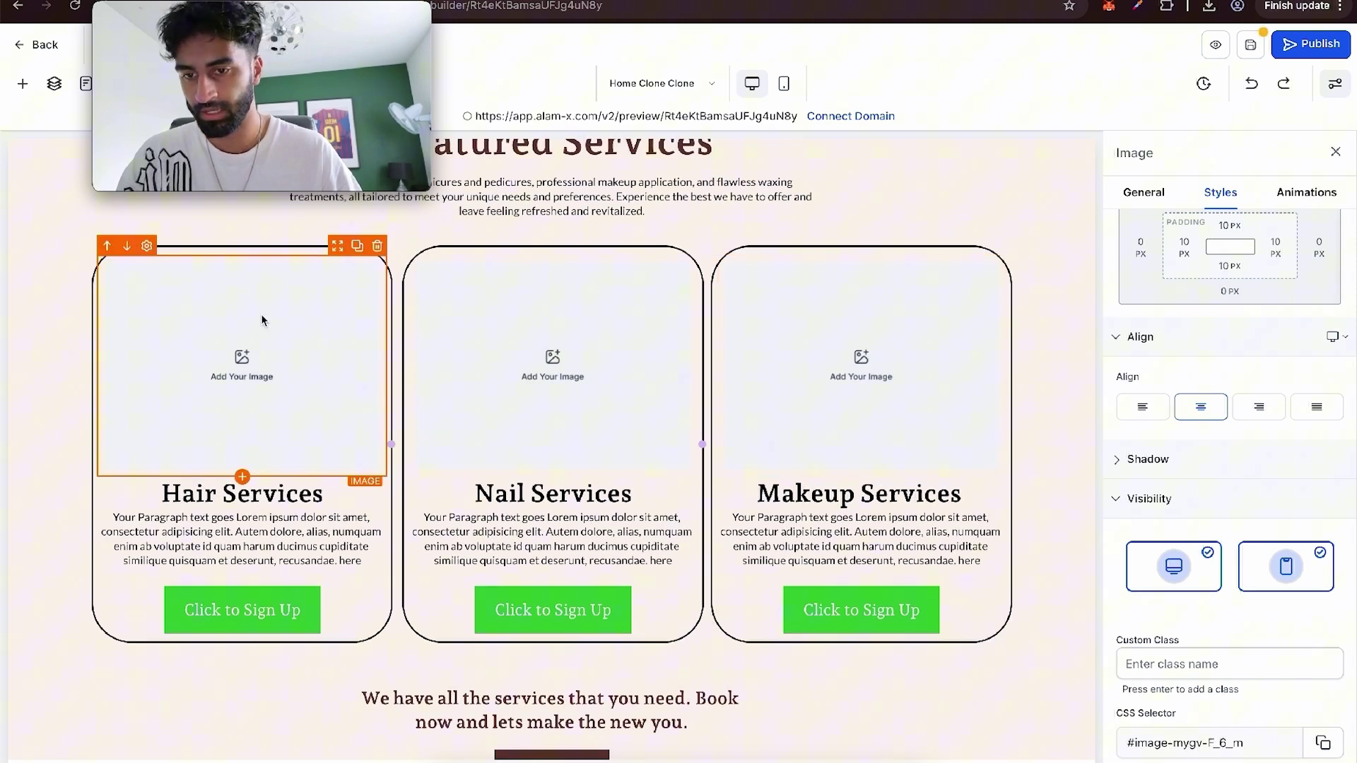
{"action": "scroll", "coordinate": [1156, 470], "scroll_direction": "down", "scroll_amount": 1}
{"action": "scroll", "coordinate": [1157, 472], "scroll_direction": "up", "scroll_amount": 5}
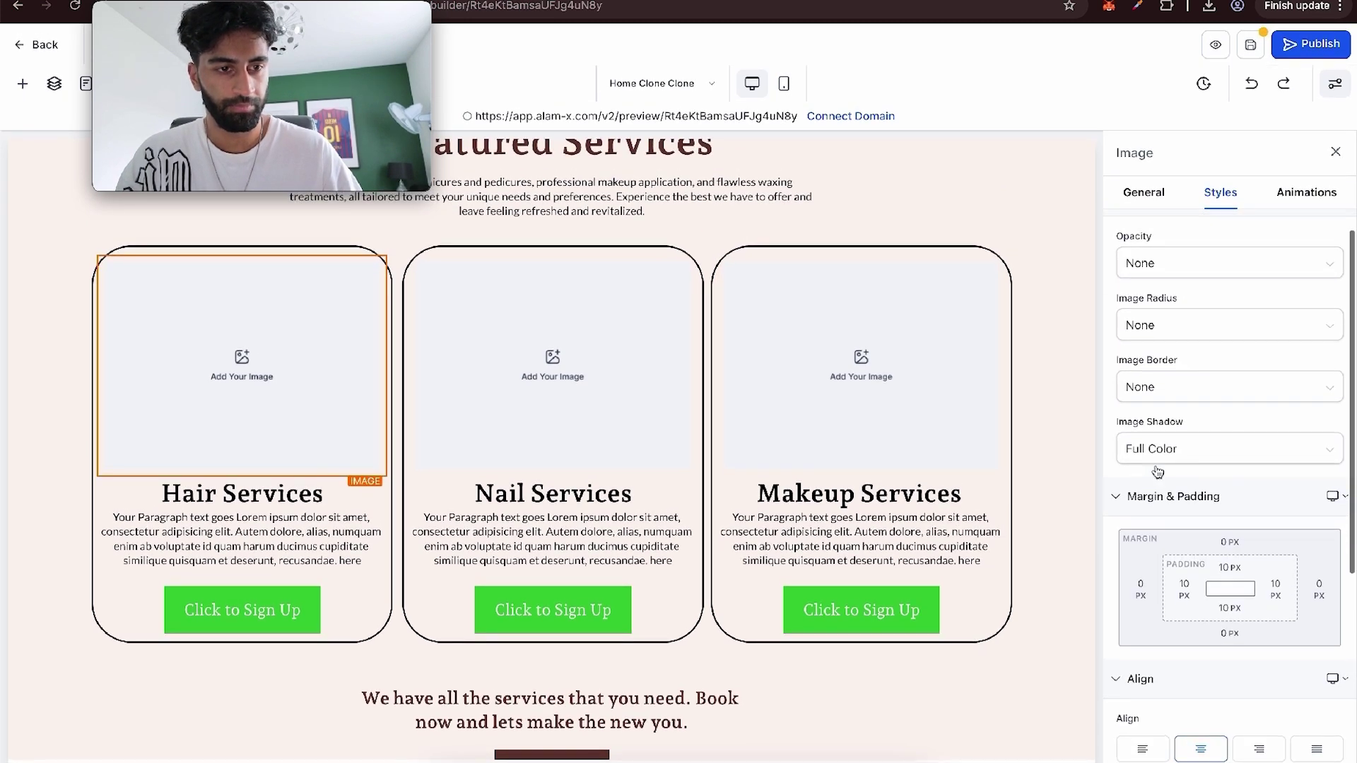
{"action": "left_click", "coordinate": [1143, 193]}
{"action": "scroll", "coordinate": [1154, 399], "scroll_direction": "down", "scroll_amount": 2}
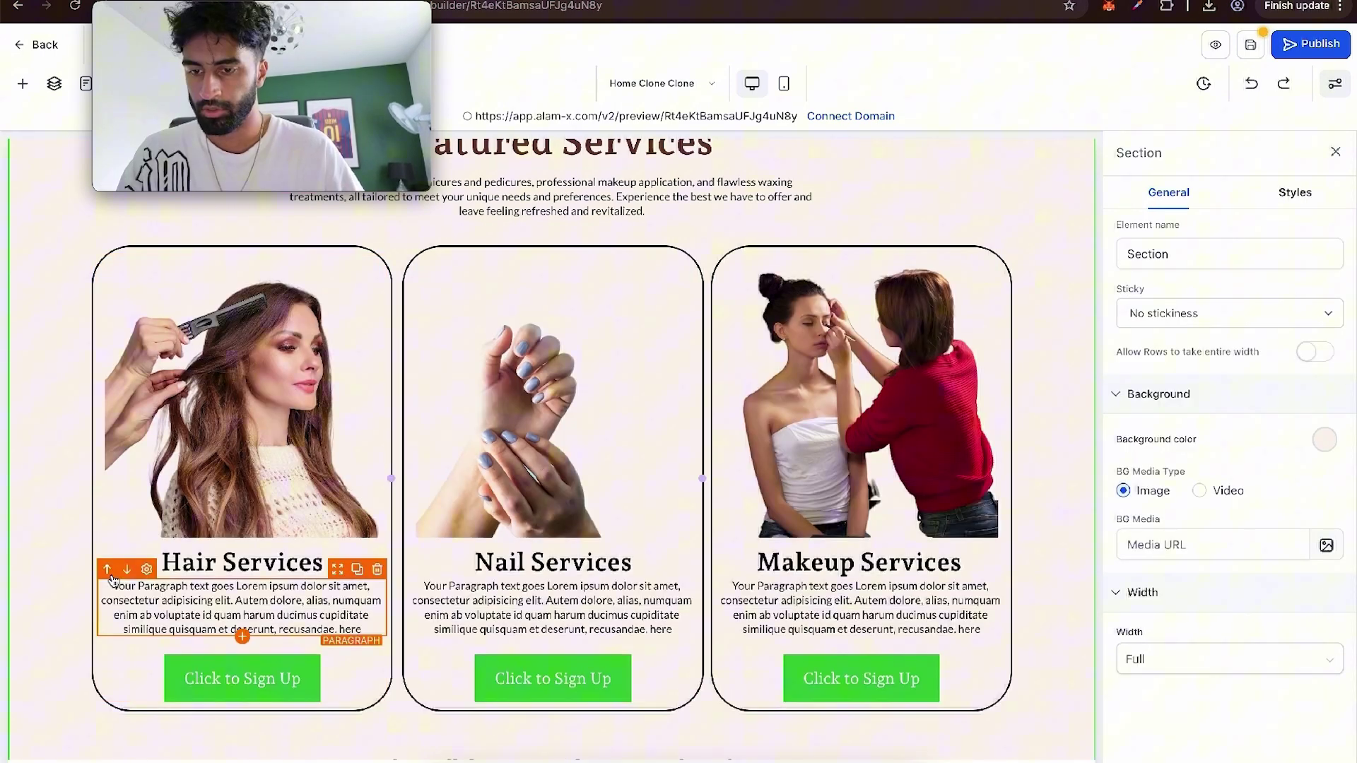
Step: Give the Hair Services headline a black background colour
{"action": "left_click", "coordinate": [98, 556]}
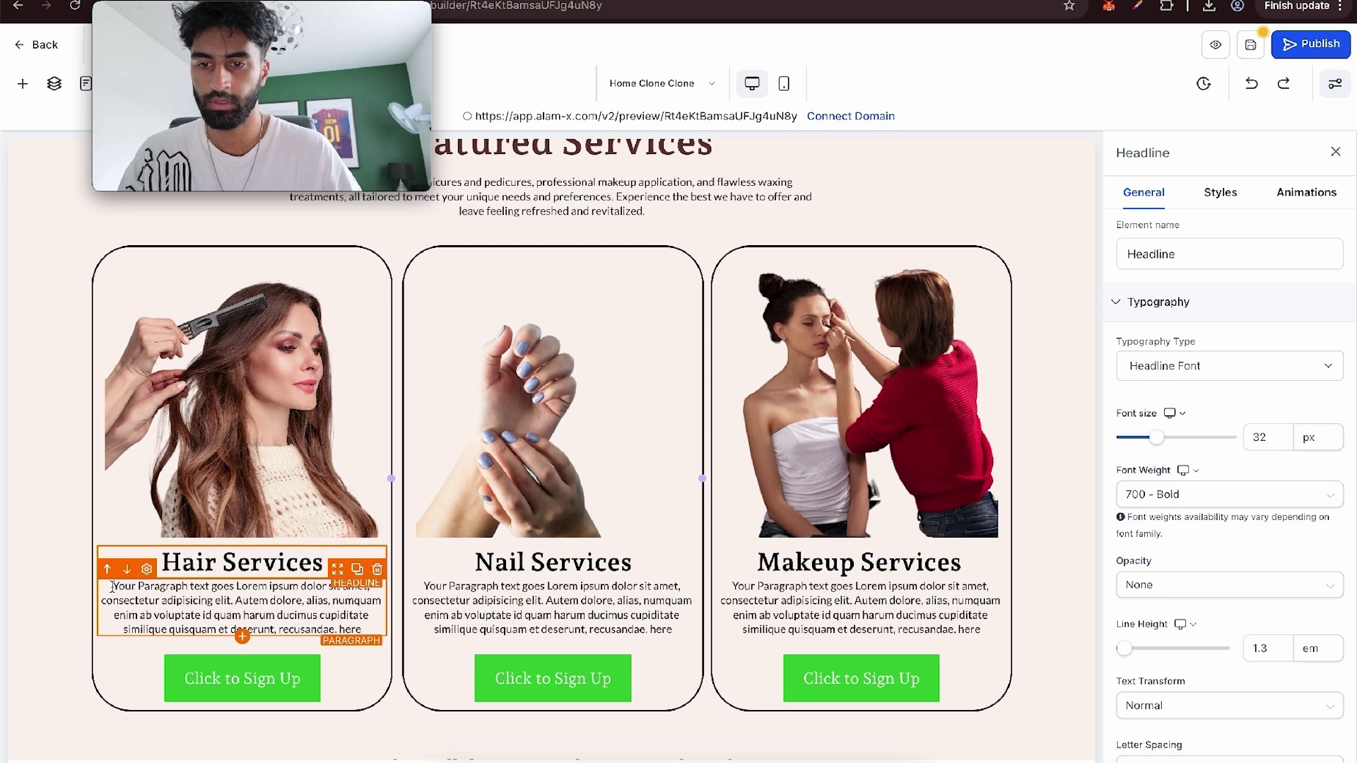
{"action": "scroll", "coordinate": [1261, 452], "scroll_direction": "down", "scroll_amount": 6}
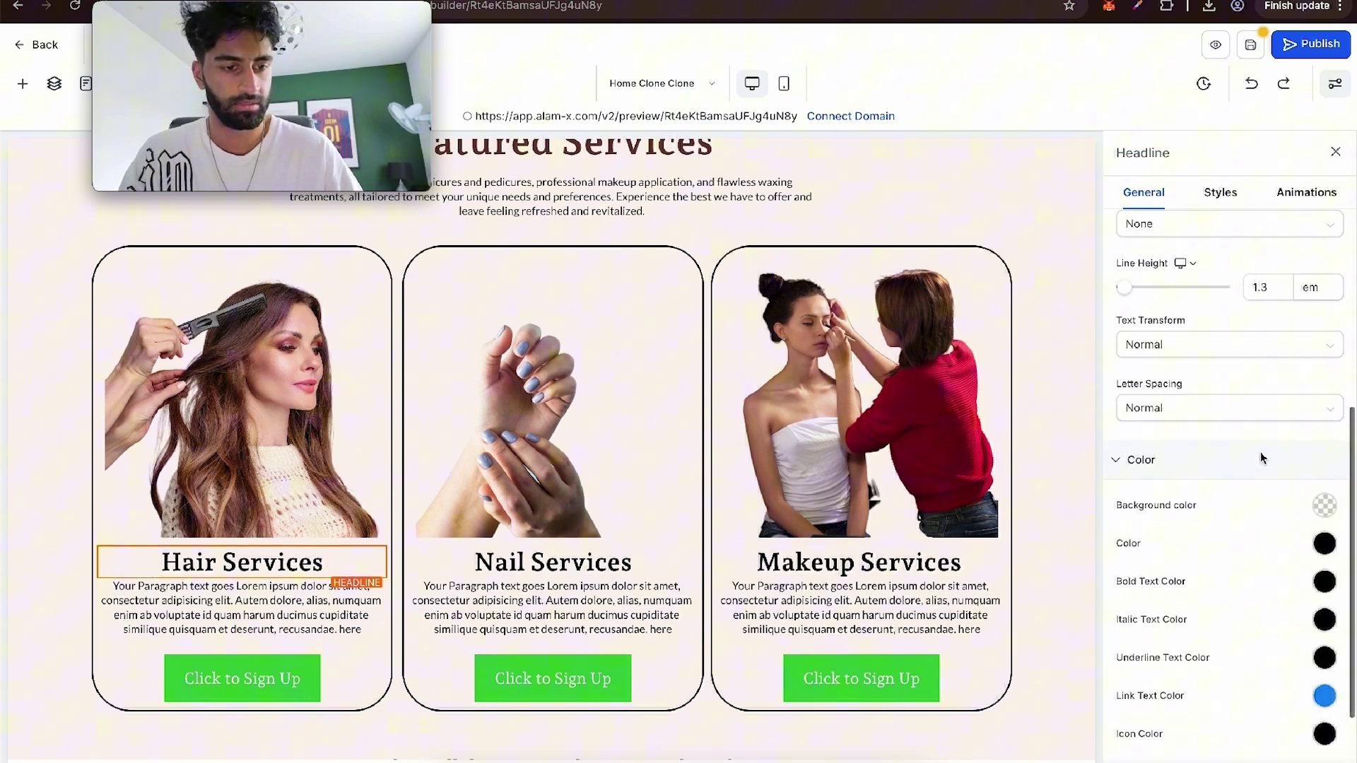
{"action": "left_click", "coordinate": [1321, 437]}
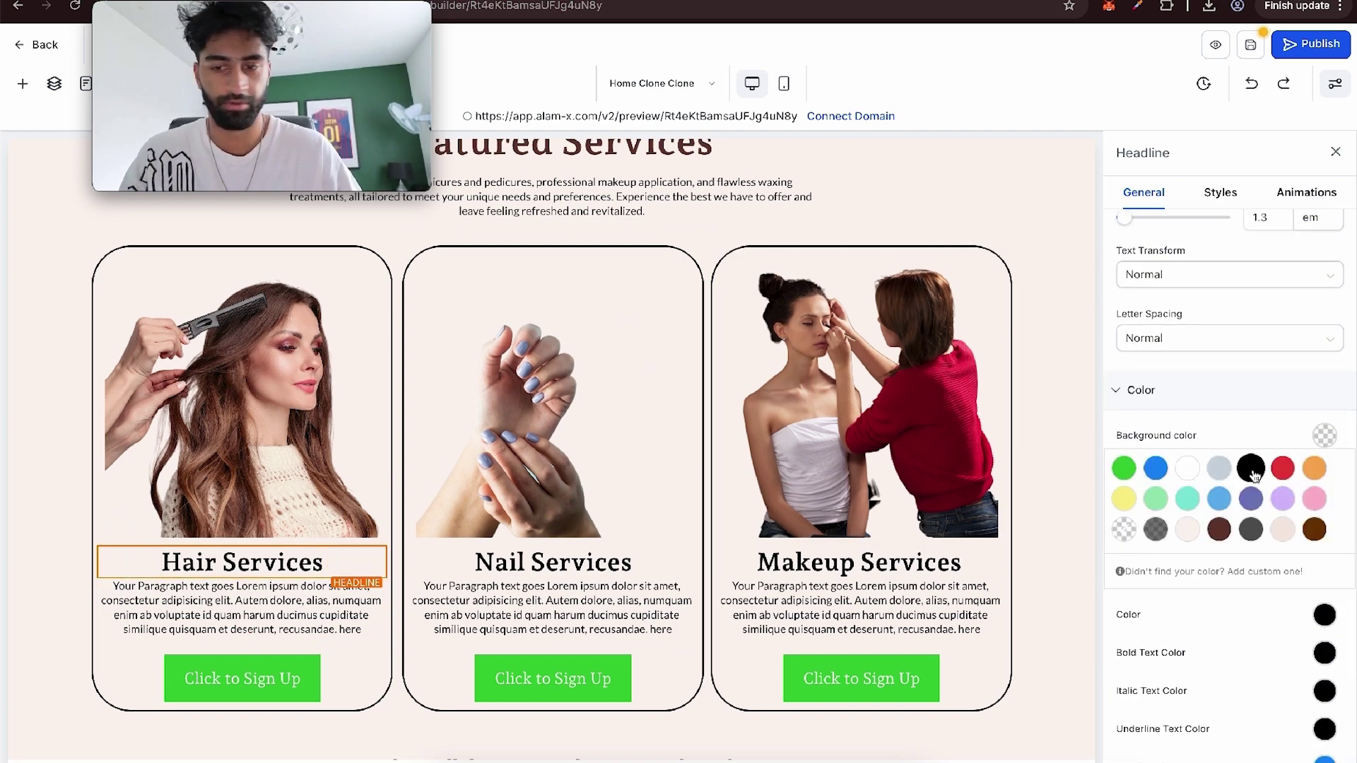
{"action": "left_click", "coordinate": [1251, 470]}
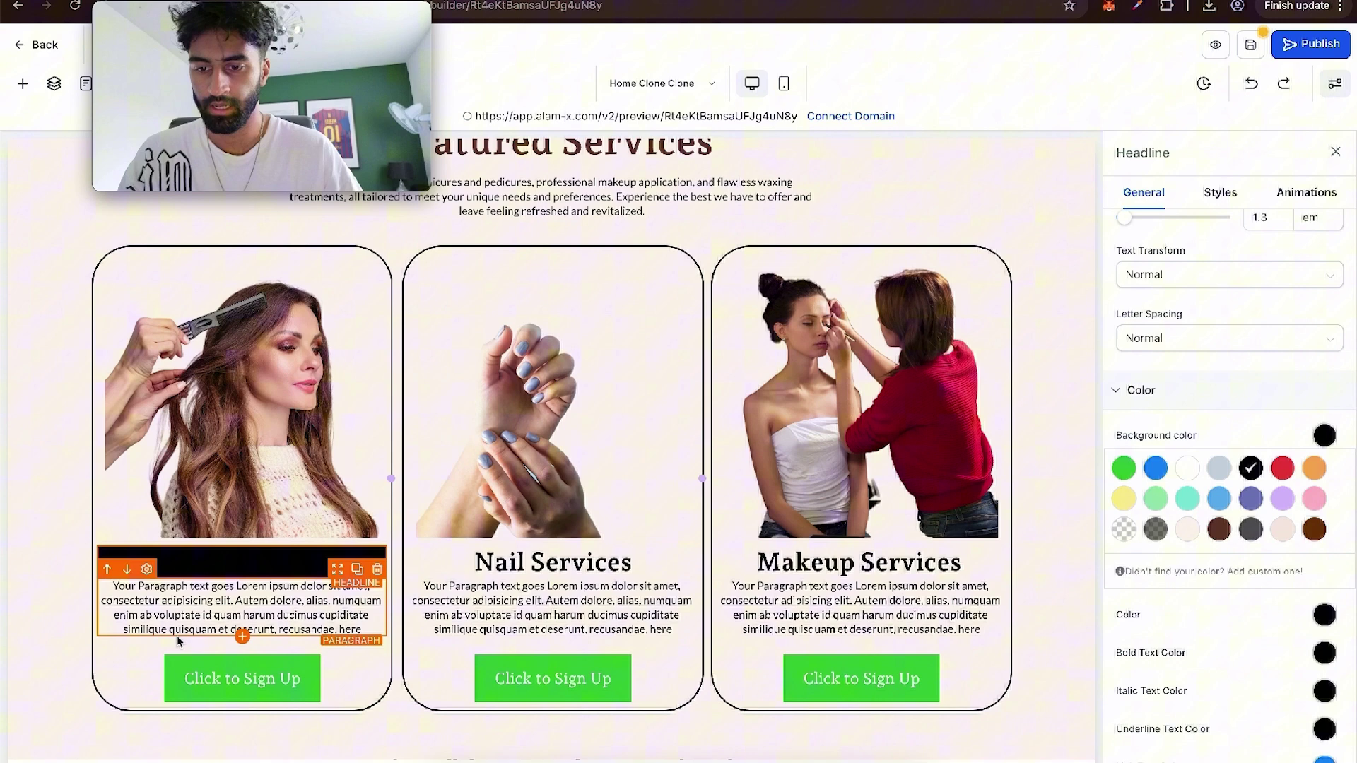
Step: Make the Hair Services headline's bold text white, then select the Nail Services headline
{"action": "left_click", "coordinate": [295, 570]}
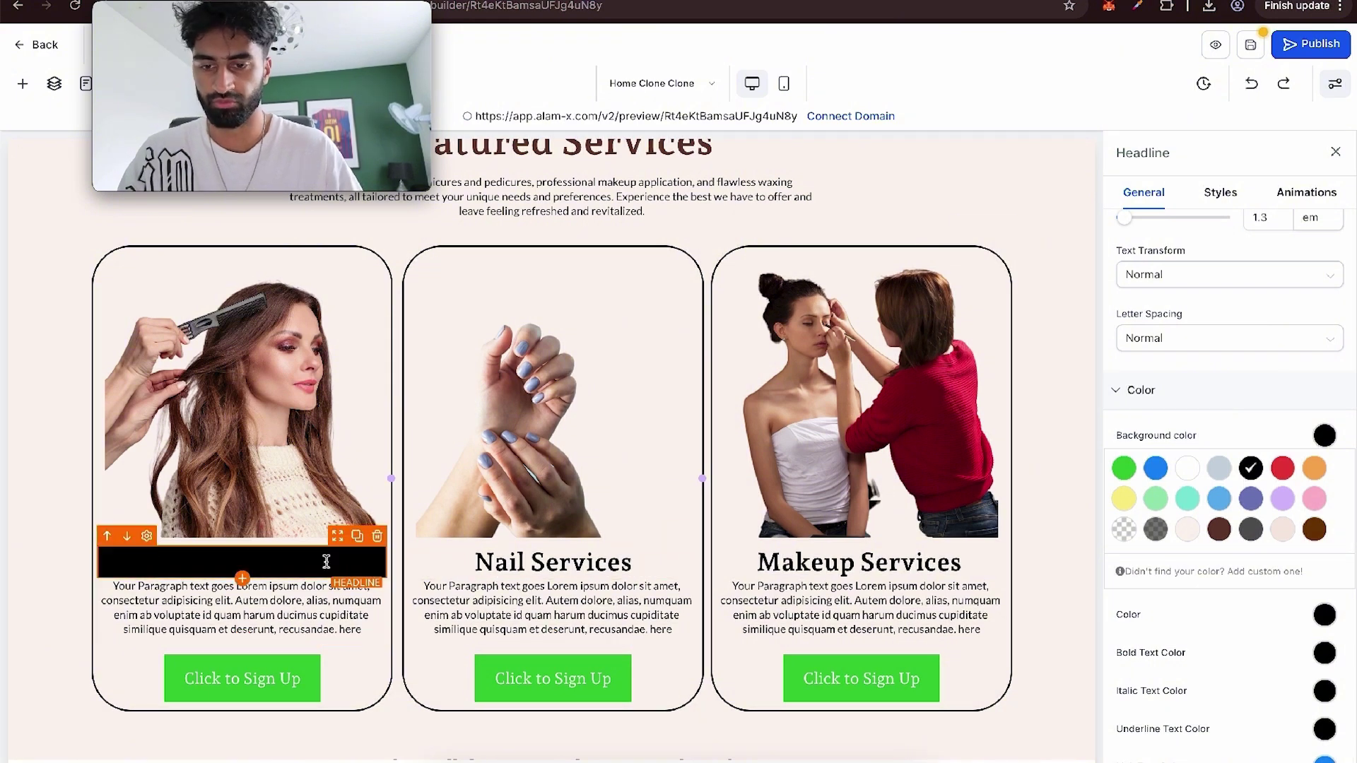
{"action": "triple_click", "coordinate": [296, 570]}
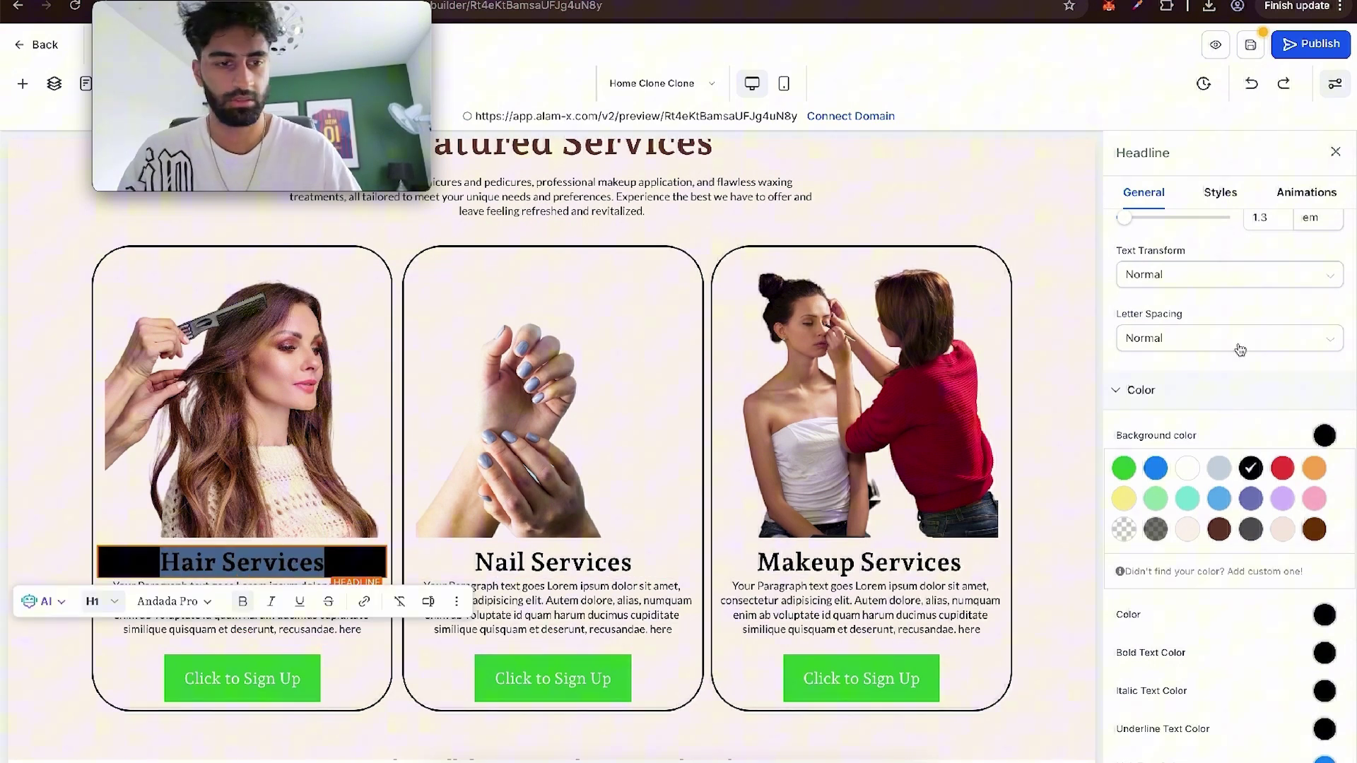
{"action": "scroll", "coordinate": [1237, 349], "scroll_direction": "down", "scroll_amount": 3}
{"action": "left_click", "coordinate": [1325, 458]}
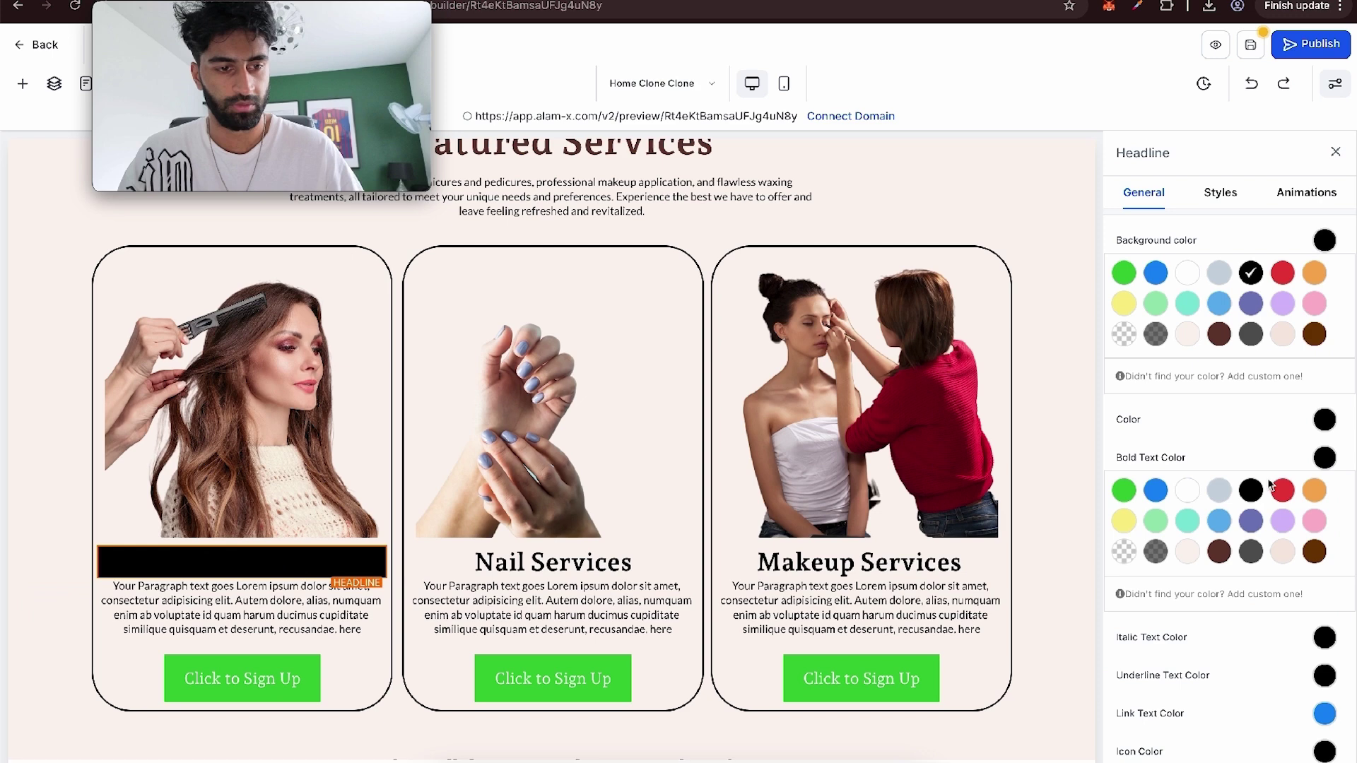
{"action": "left_click", "coordinate": [1192, 493]}
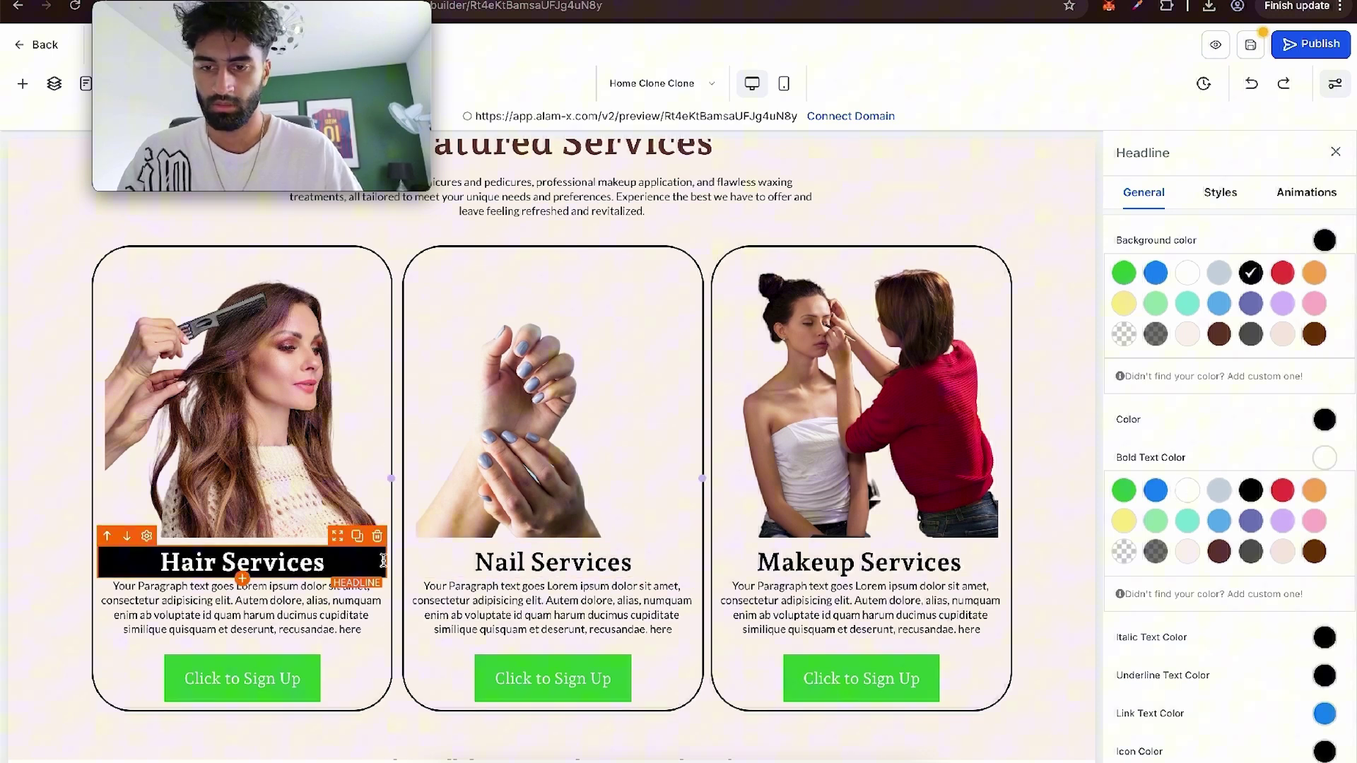
{"action": "left_click", "coordinate": [451, 564]}
{"action": "left_click", "coordinate": [1053, 566]}
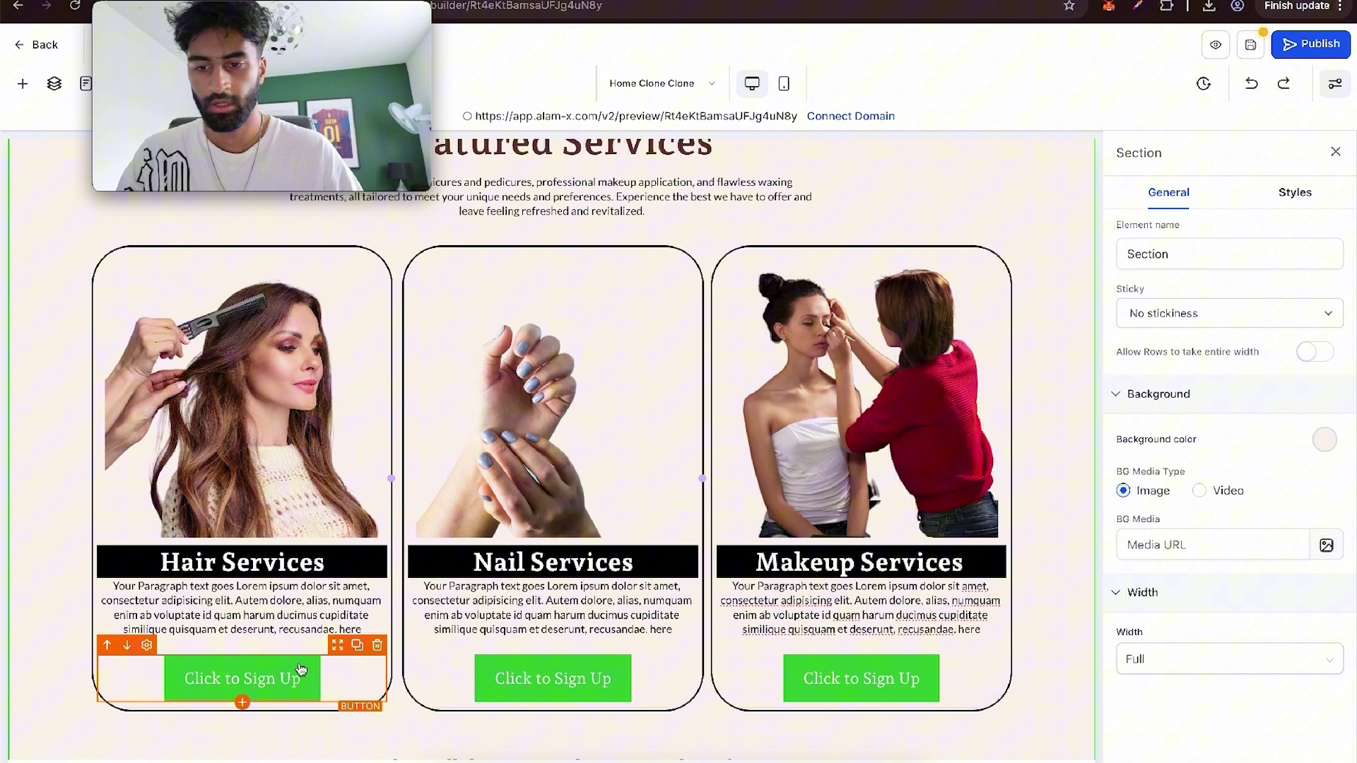
Step: Replace the Hair, Nail and Makeup Services button labels with 'Book Now'
{"action": "left_click", "coordinate": [298, 675]}
{"action": "scroll", "coordinate": [1275, 592], "scroll_direction": "down", "scroll_amount": 5}
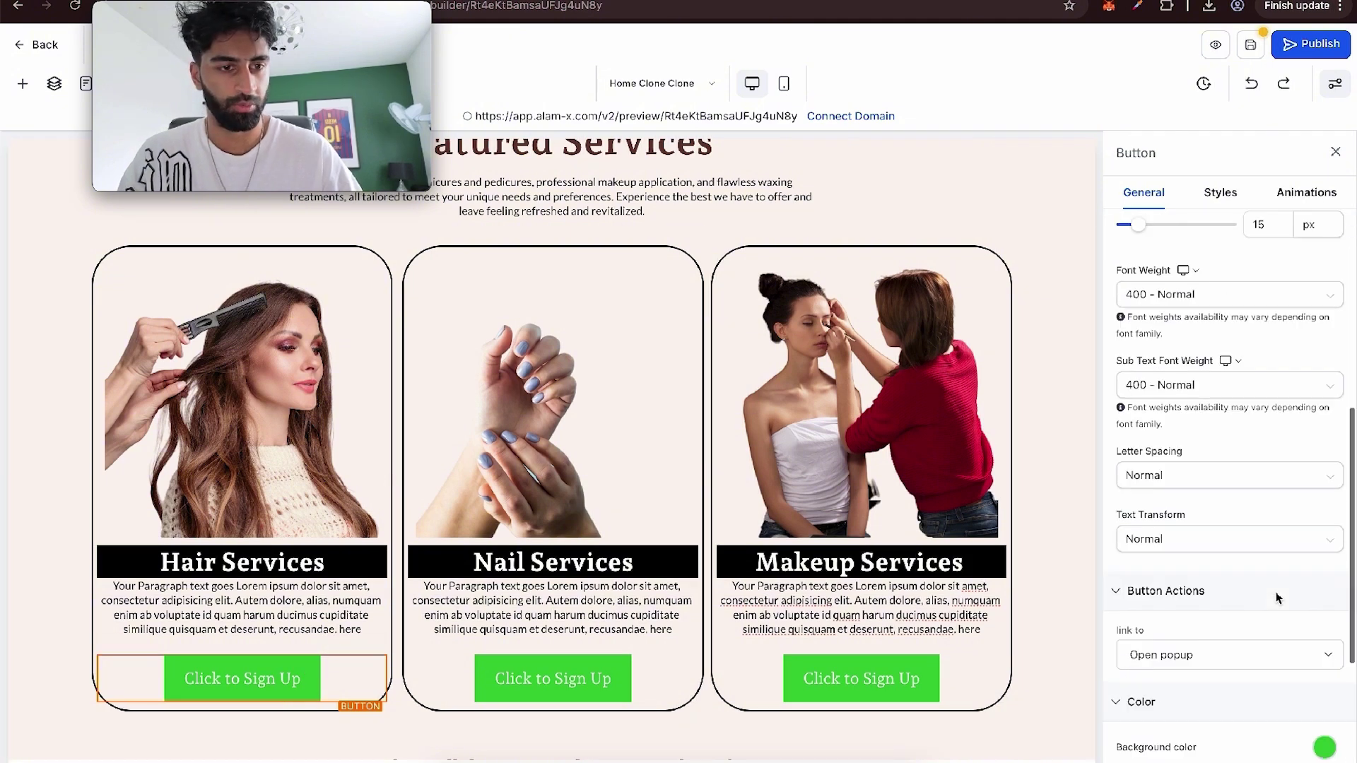
{"action": "scroll", "coordinate": [1276, 592], "scroll_direction": "up", "scroll_amount": 5}
{"action": "triple_click", "coordinate": [1174, 363]}
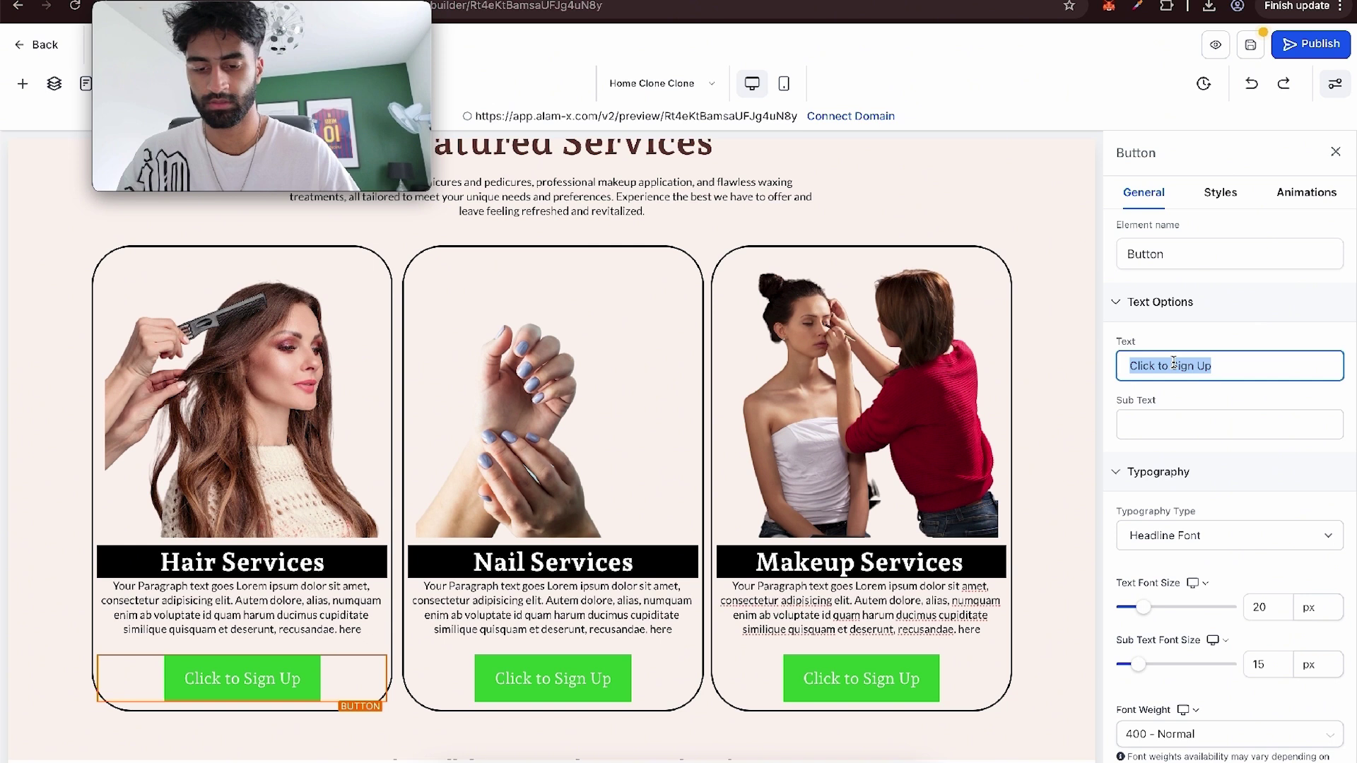
{"action": "type", "text": "Book Now"}
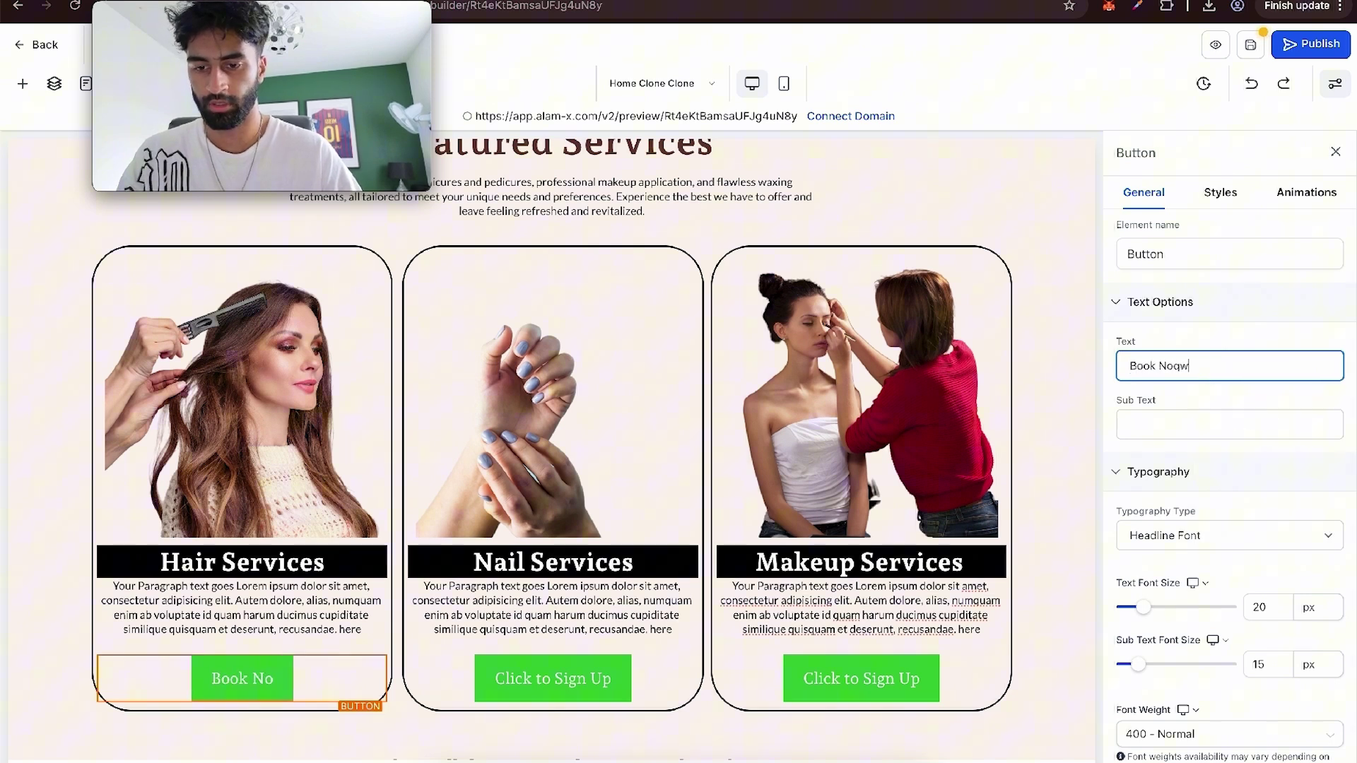
{"action": "left_click", "coordinate": [553, 679]}
{"action": "type", "text": "Book Now"}
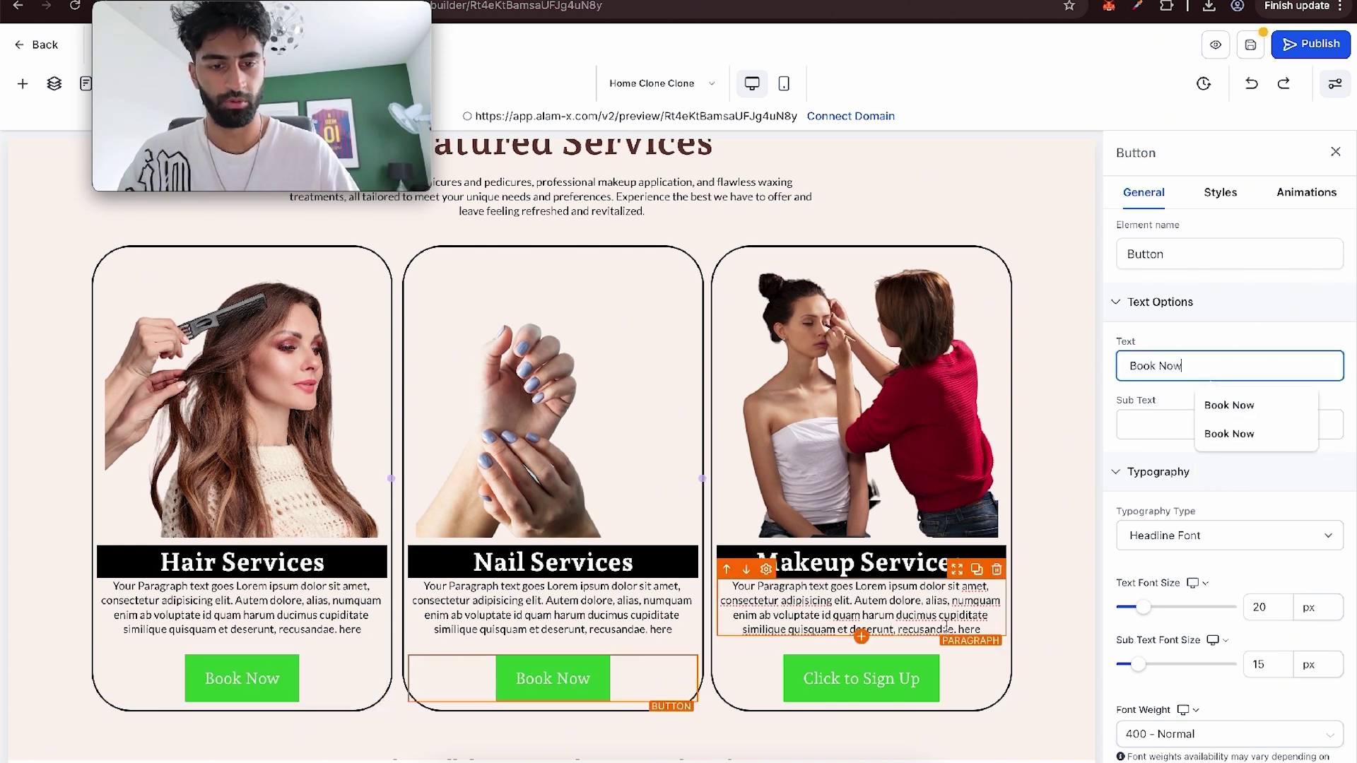
{"action": "left_click", "coordinate": [861, 678]}
{"action": "type", "text": "Book Now"}
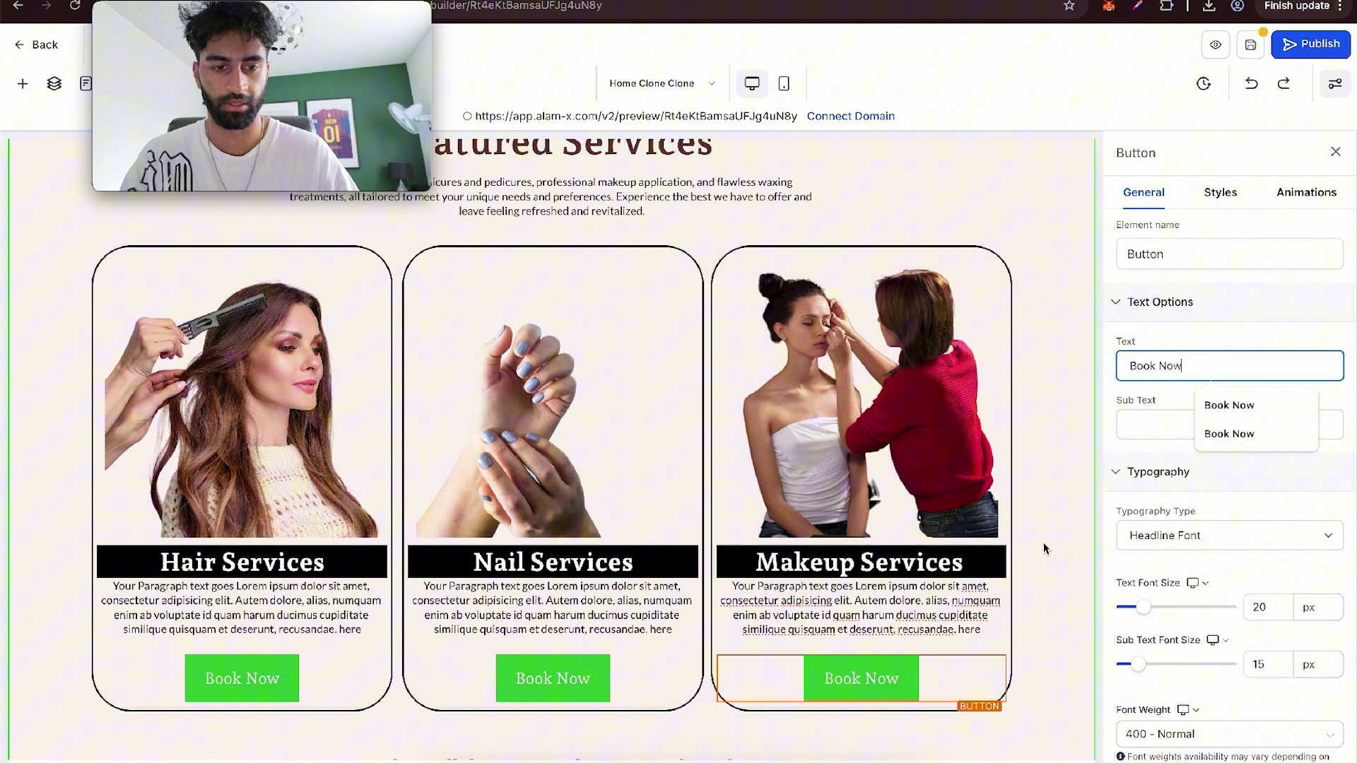
{"action": "left_click", "coordinate": [1046, 543]}
{"action": "left_click", "coordinate": [289, 680]}
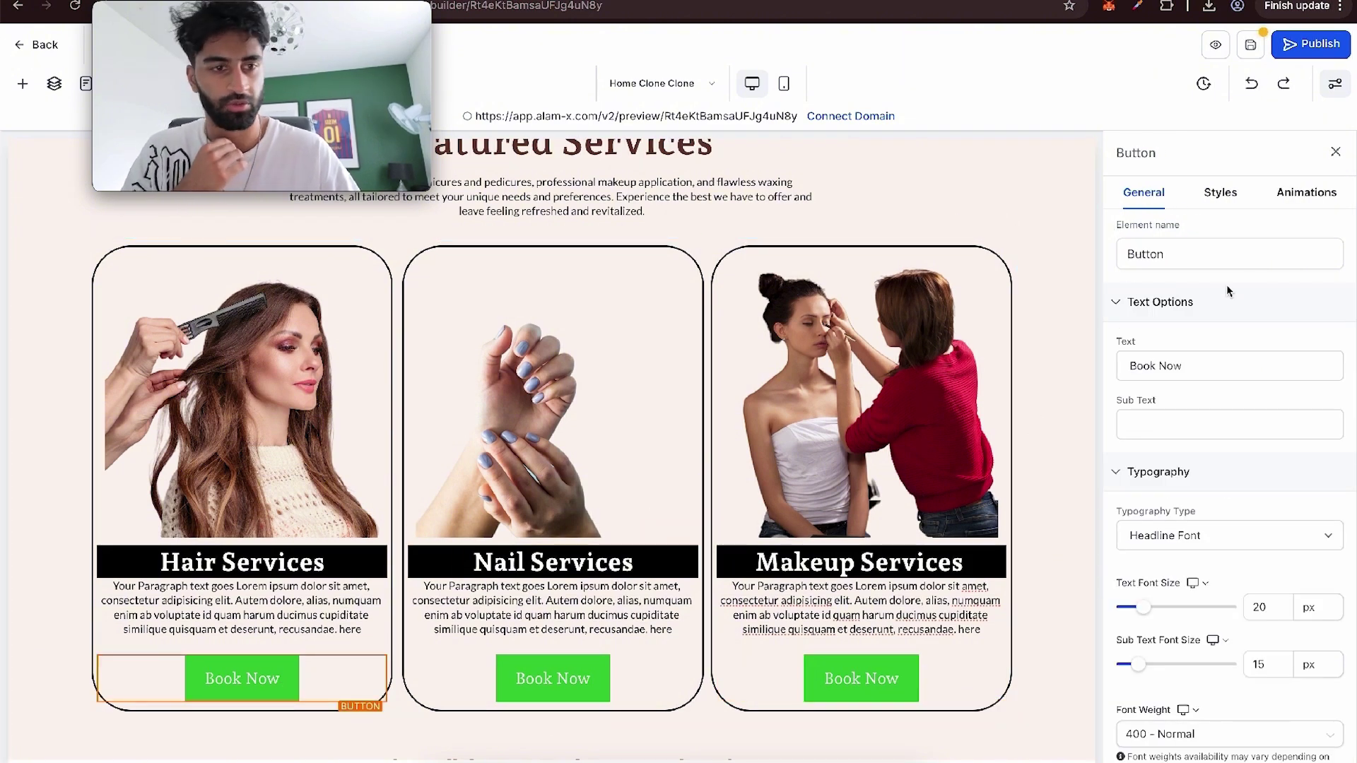
Step: Set the Hair Services Book Now button to a Line Flat, unfilled style at natural width
{"action": "left_click", "coordinate": [1229, 198]}
{"action": "scroll", "coordinate": [1227, 360], "scroll_direction": "down", "scroll_amount": 1}
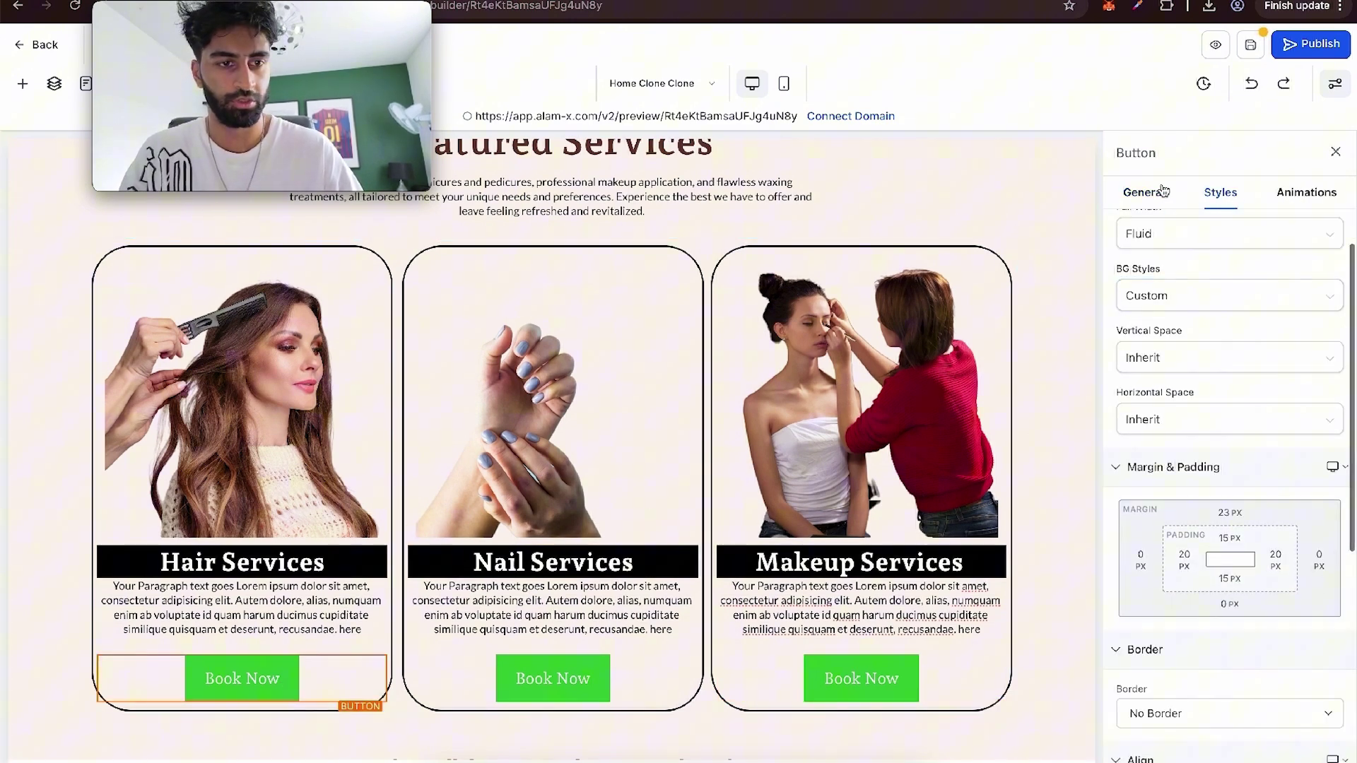
{"action": "left_click", "coordinate": [1159, 195]}
{"action": "scroll", "coordinate": [1265, 461], "scroll_direction": "down", "scroll_amount": 6}
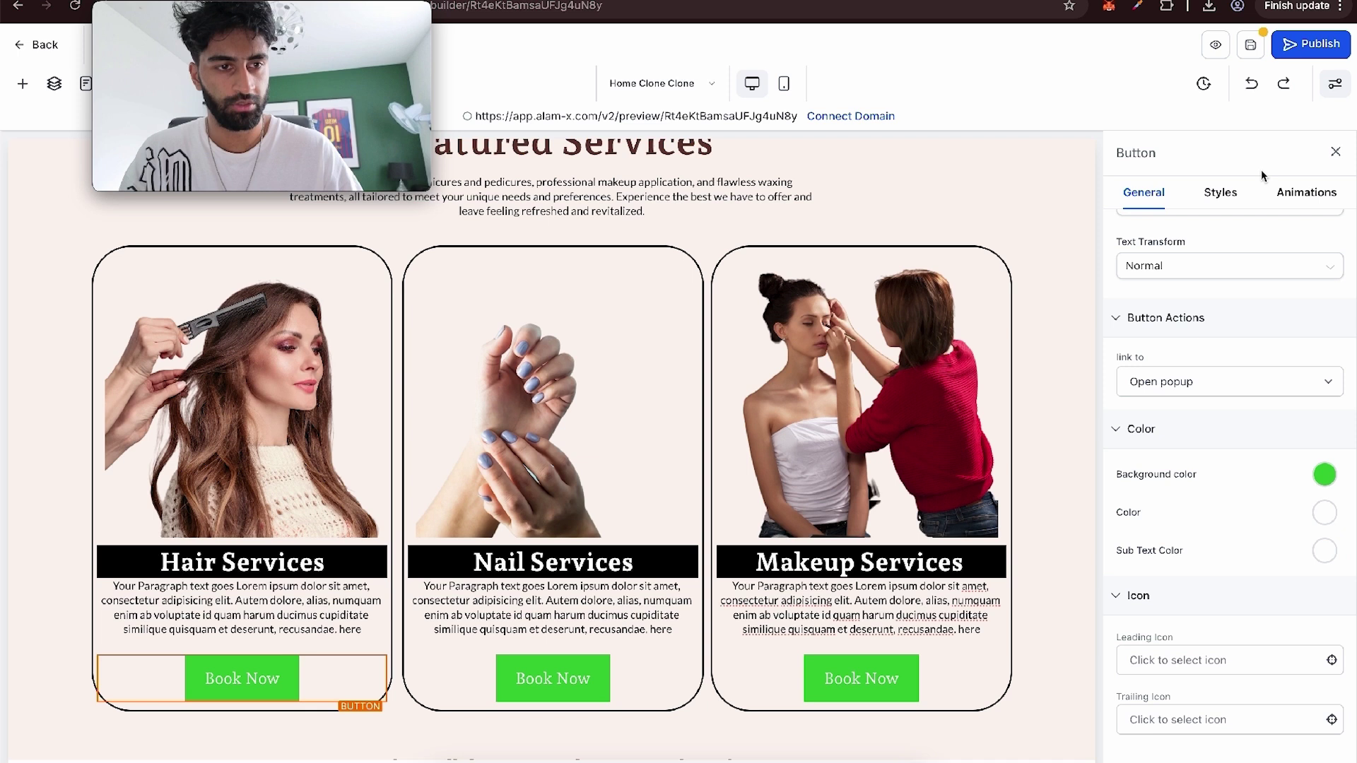
{"action": "left_click", "coordinate": [1221, 193]}
{"action": "left_click", "coordinate": [1152, 295]}
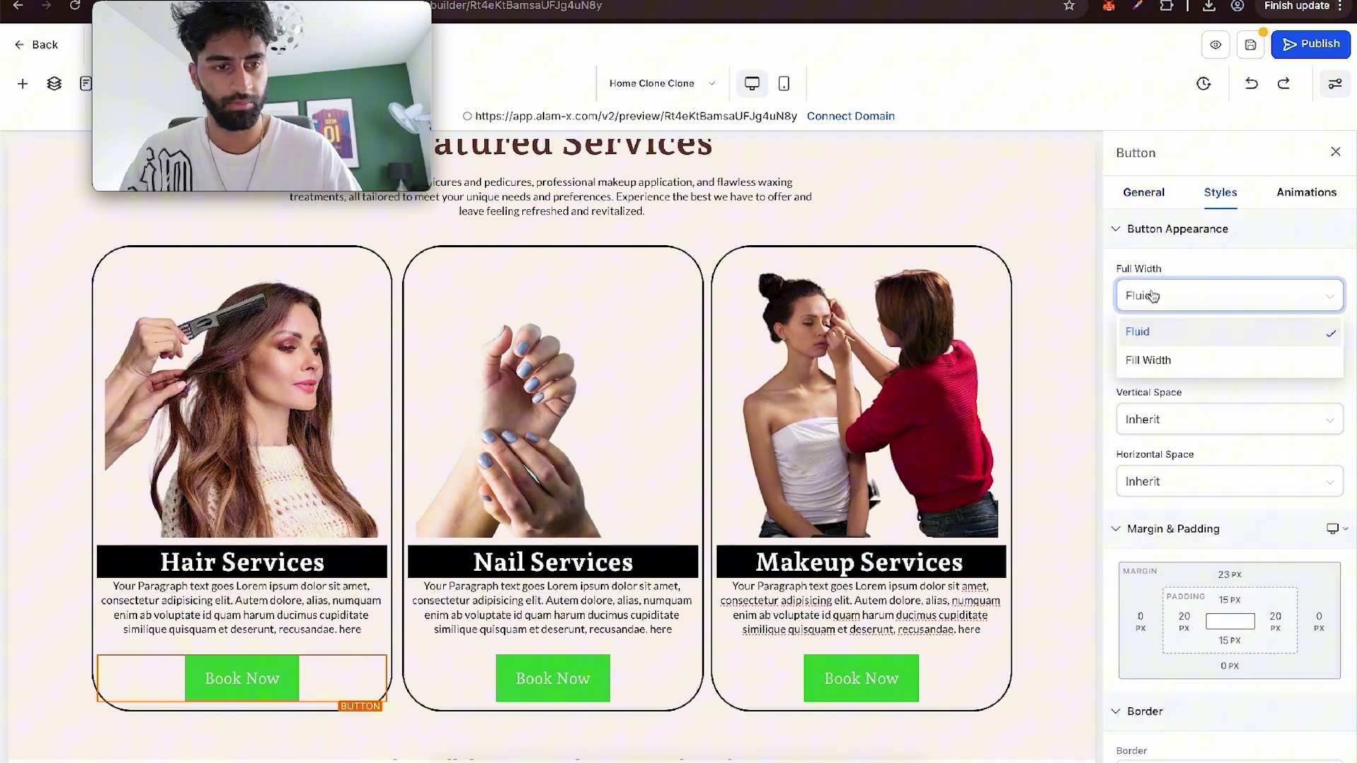
{"action": "left_click", "coordinate": [1148, 359]}
{"action": "left_click", "coordinate": [1170, 297]}
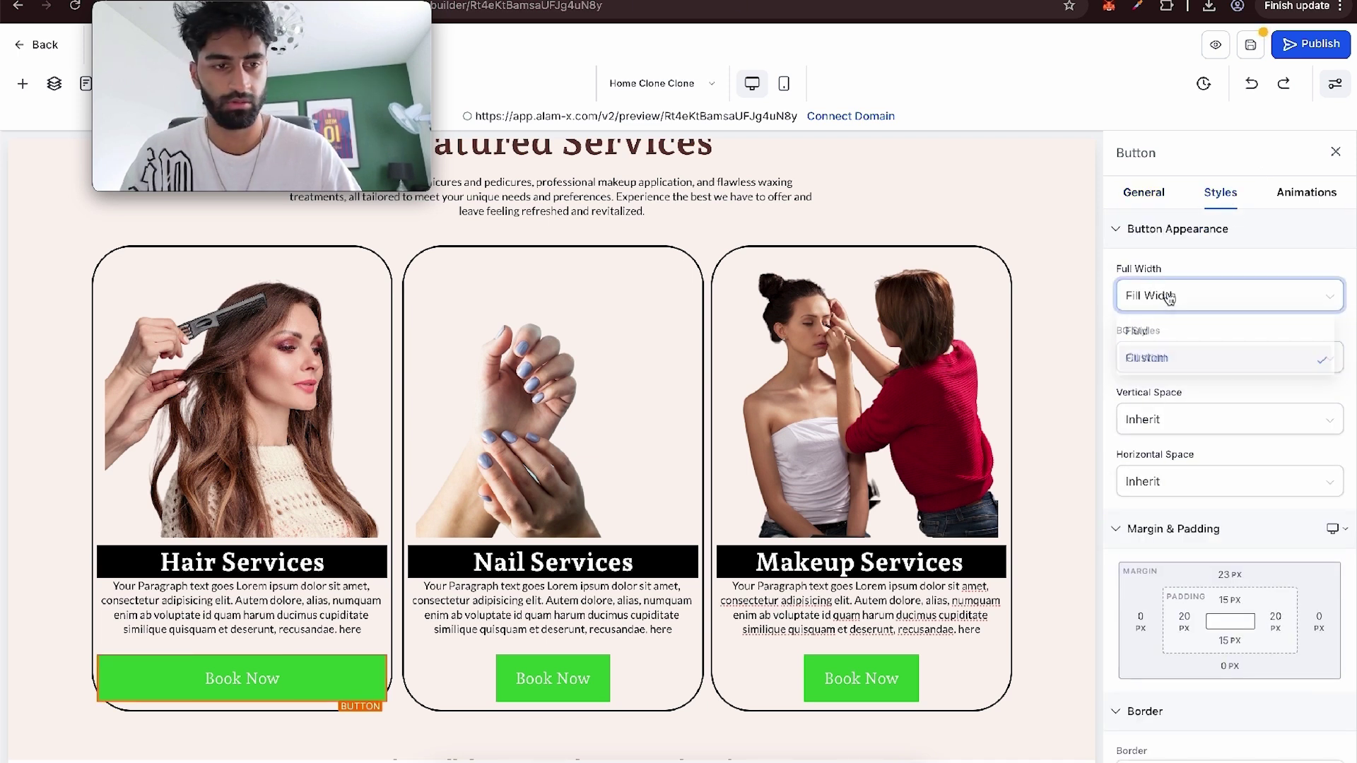
{"action": "left_click", "coordinate": [1146, 330]}
{"action": "left_click", "coordinate": [1160, 359]}
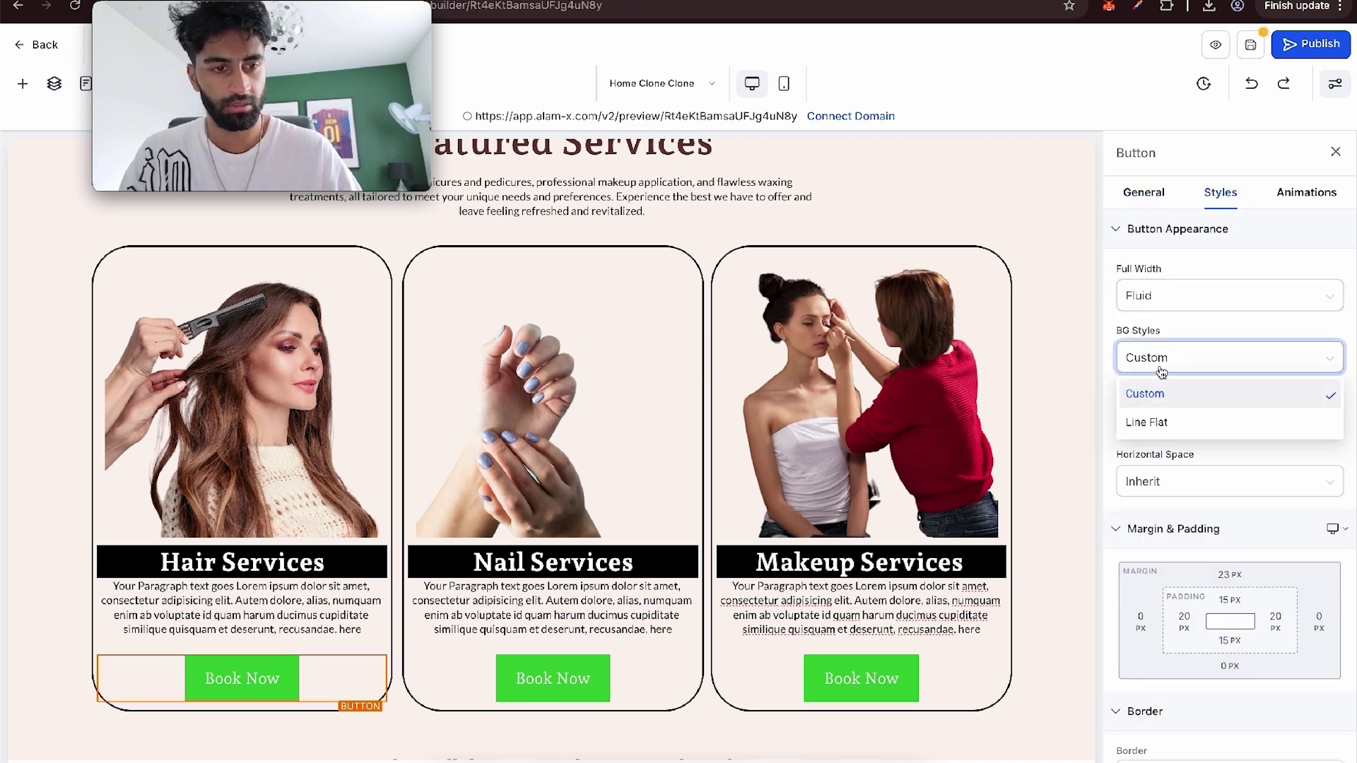
{"action": "left_click", "coordinate": [1160, 423]}
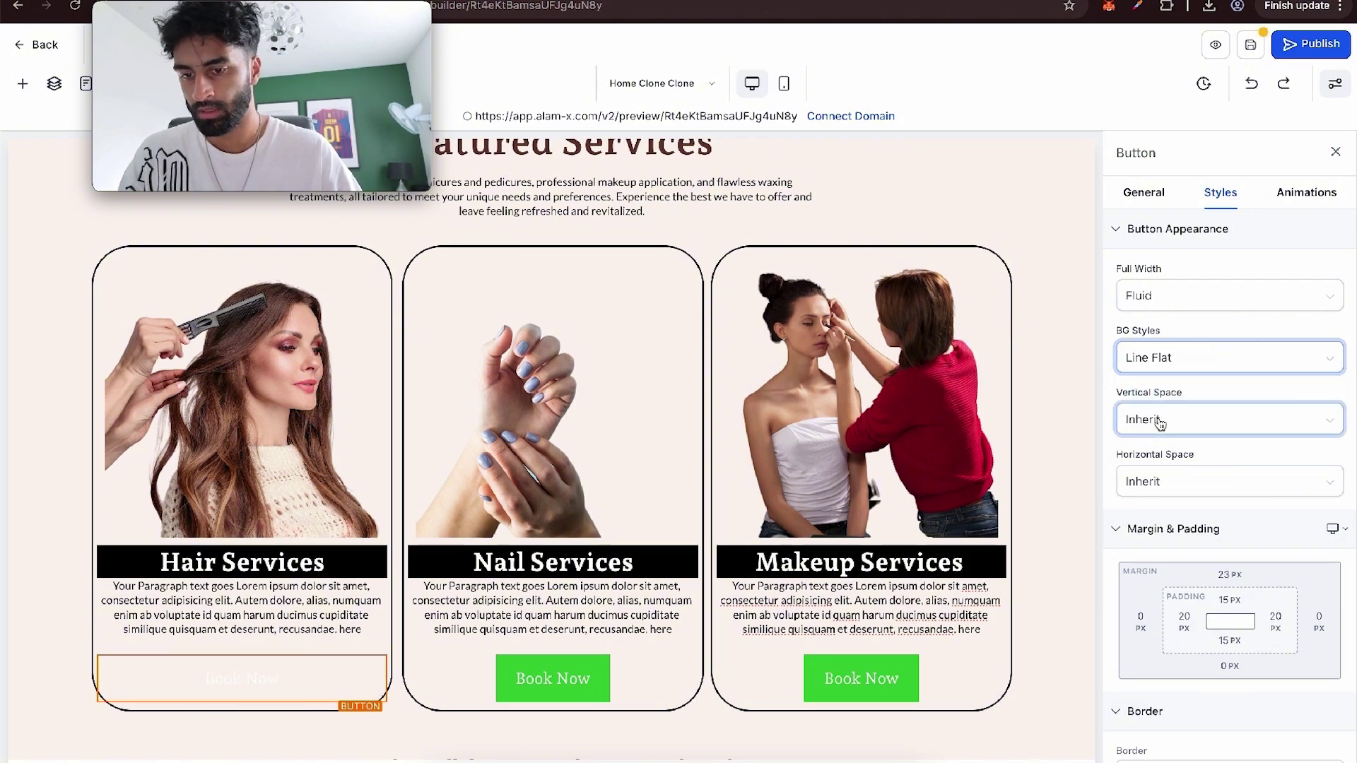
Step: Set the Hair Services Book Now button's text colour to black
{"action": "left_click", "coordinate": [1306, 201]}
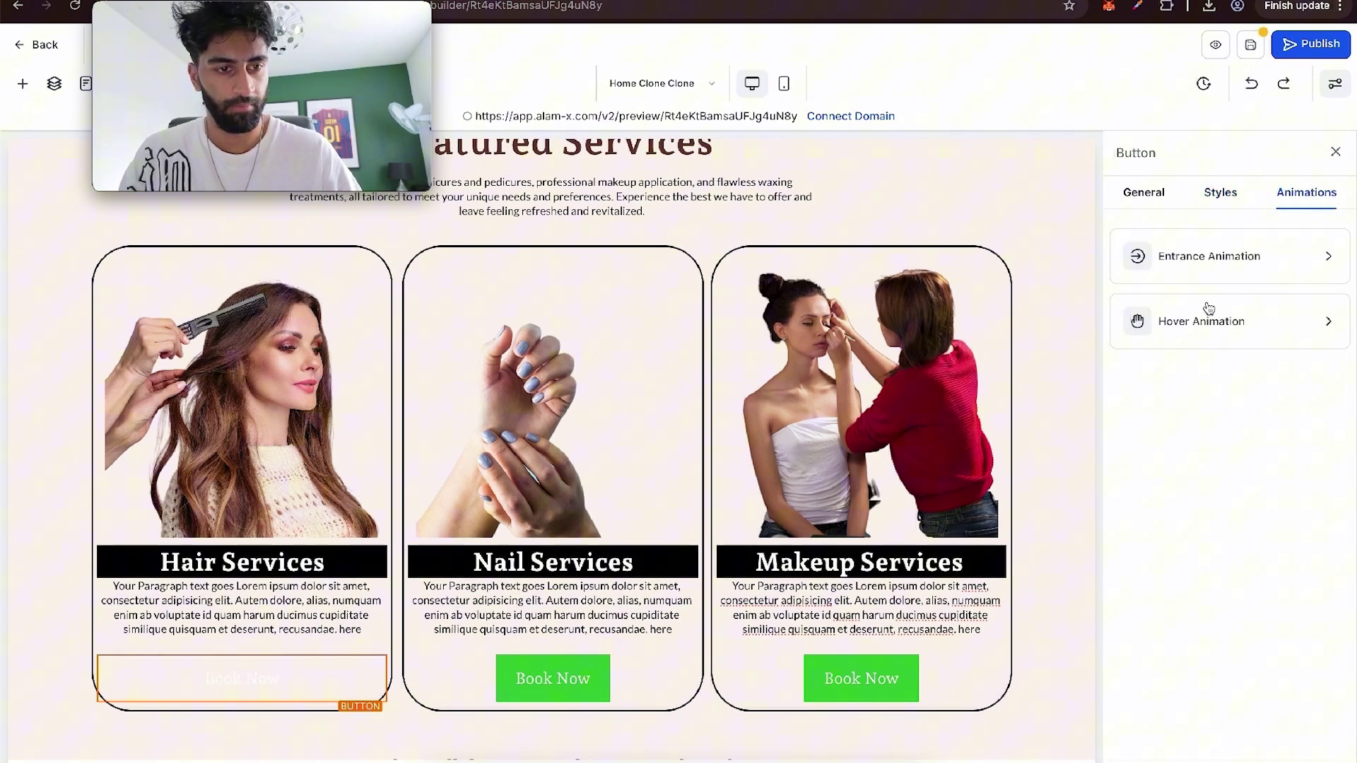
{"action": "left_click", "coordinate": [1143, 192]}
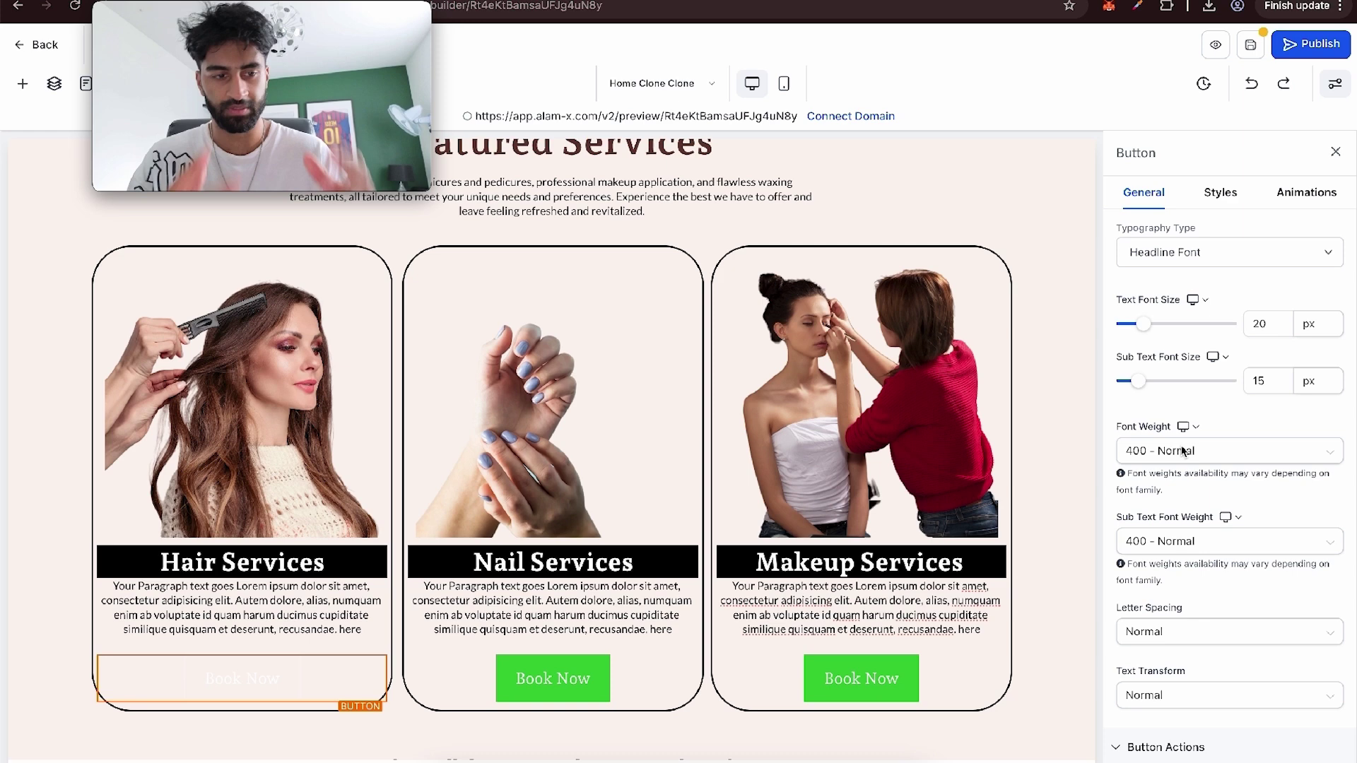
{"action": "scroll", "coordinate": [1182, 451], "scroll_direction": "down", "scroll_amount": 6}
{"action": "left_click", "coordinate": [1323, 513]}
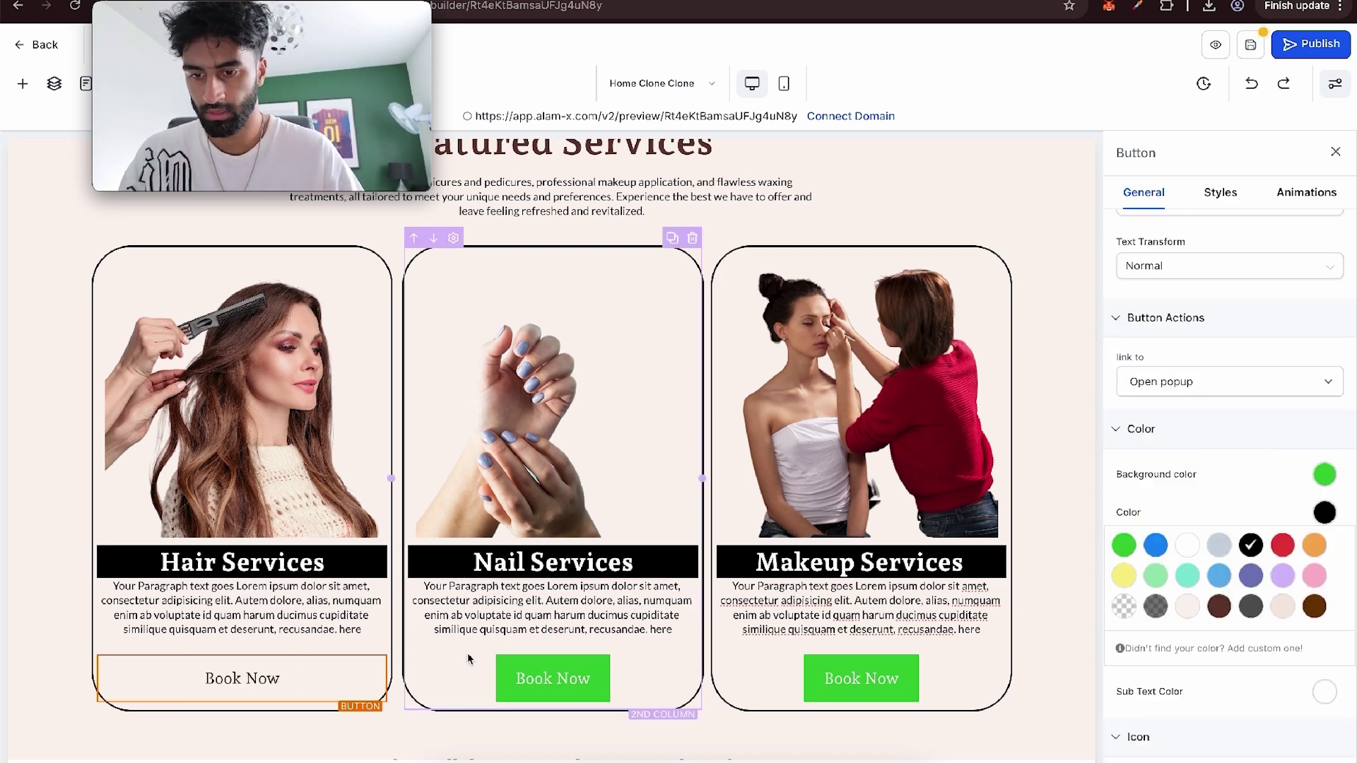
Step: Give the button a full black border with 50px rounded corners
{"action": "left_click", "coordinate": [1221, 192]}
{"action": "scroll", "coordinate": [1206, 364], "scroll_direction": "down", "scroll_amount": 10}
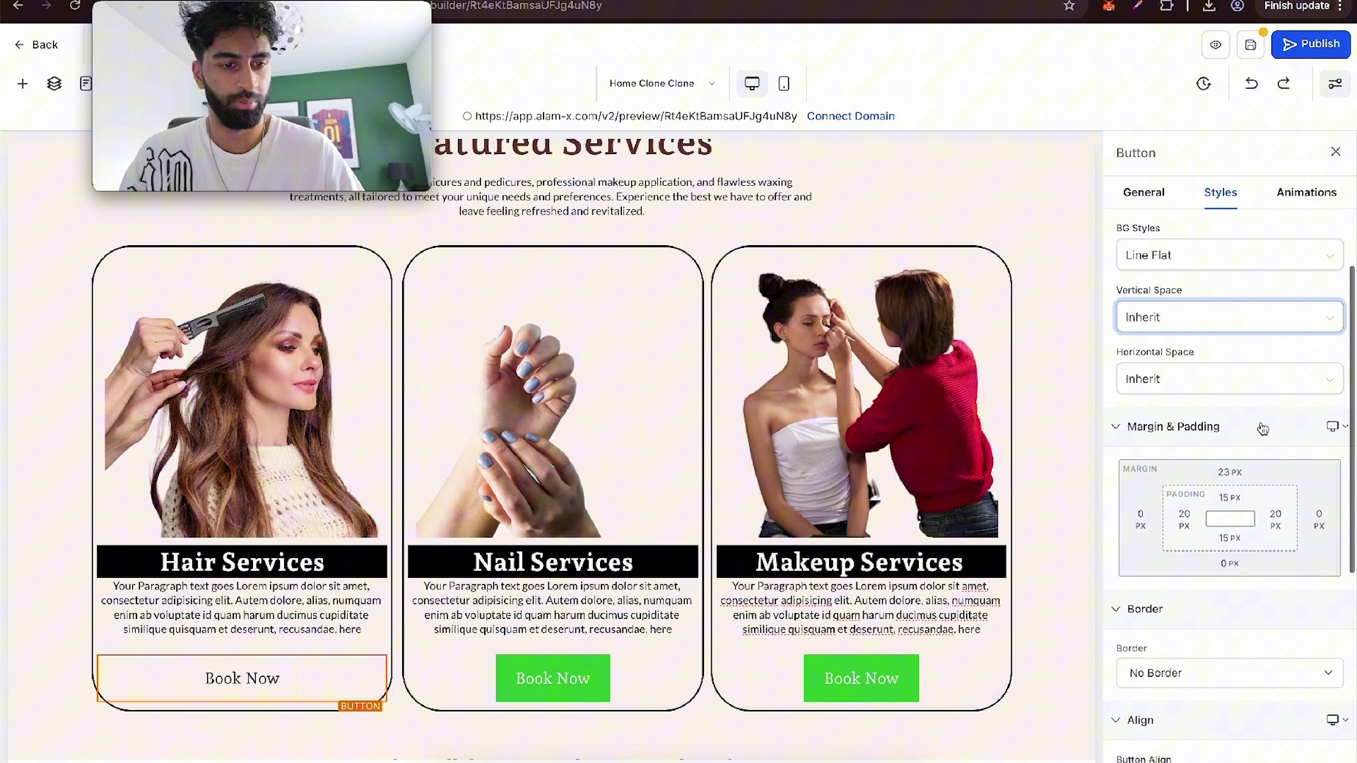
{"action": "left_click", "coordinate": [1205, 360]}
{"action": "left_click", "coordinate": [1184, 380]}
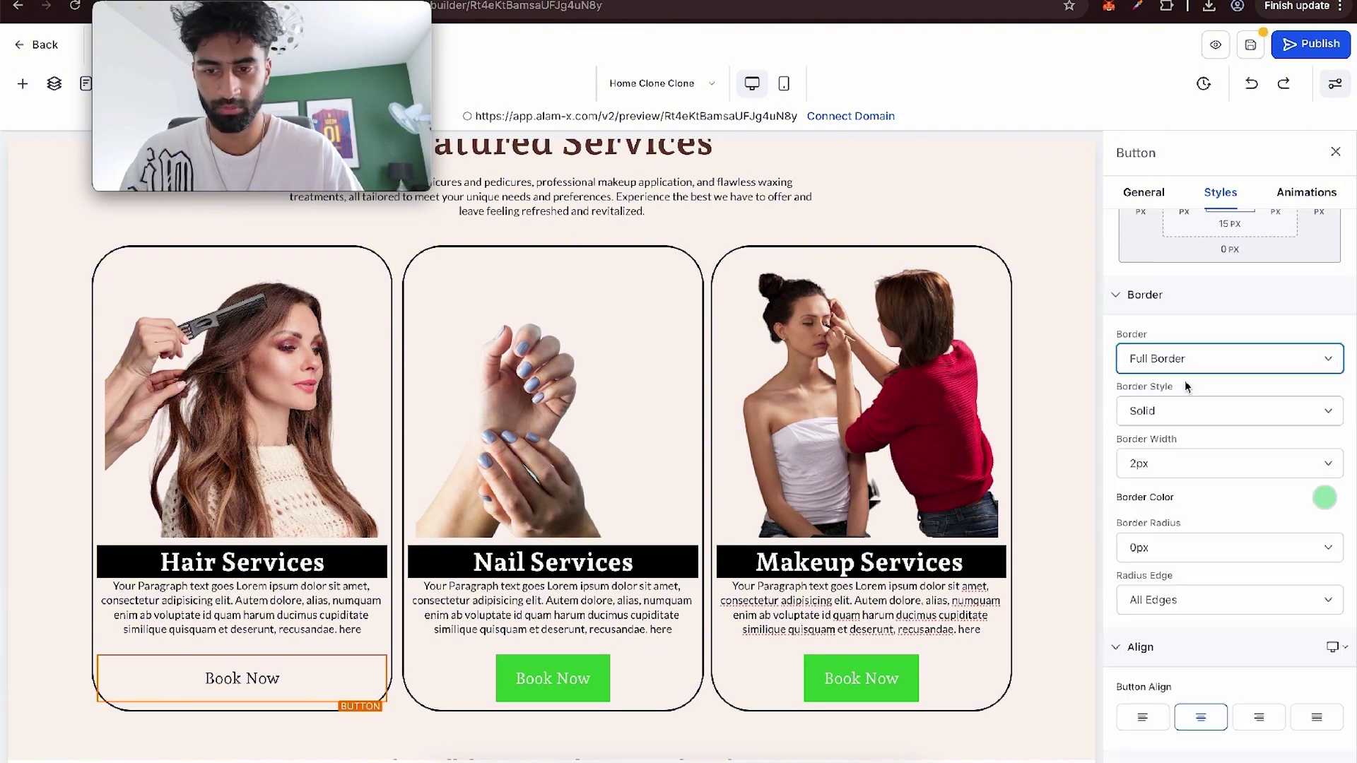
{"action": "left_click", "coordinate": [1218, 552]}
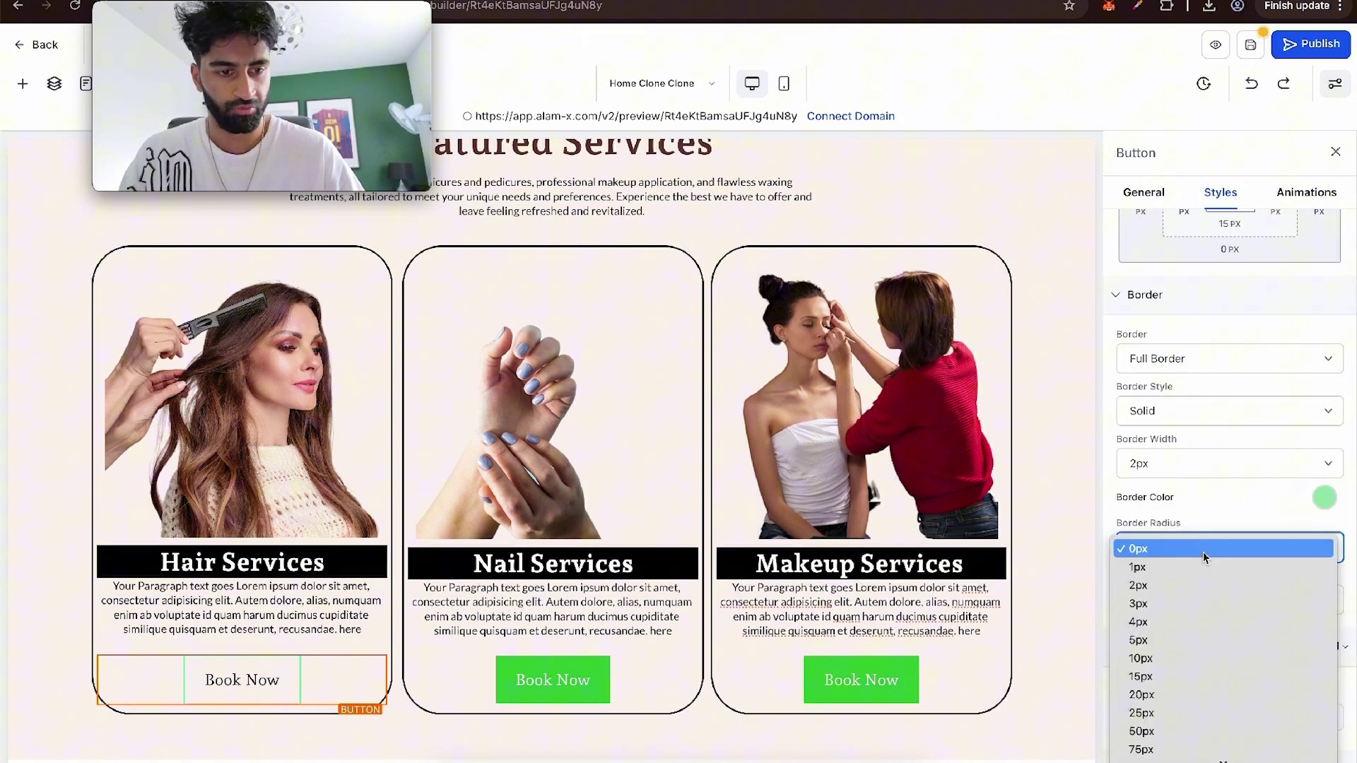
{"action": "left_click", "coordinate": [1198, 745]}
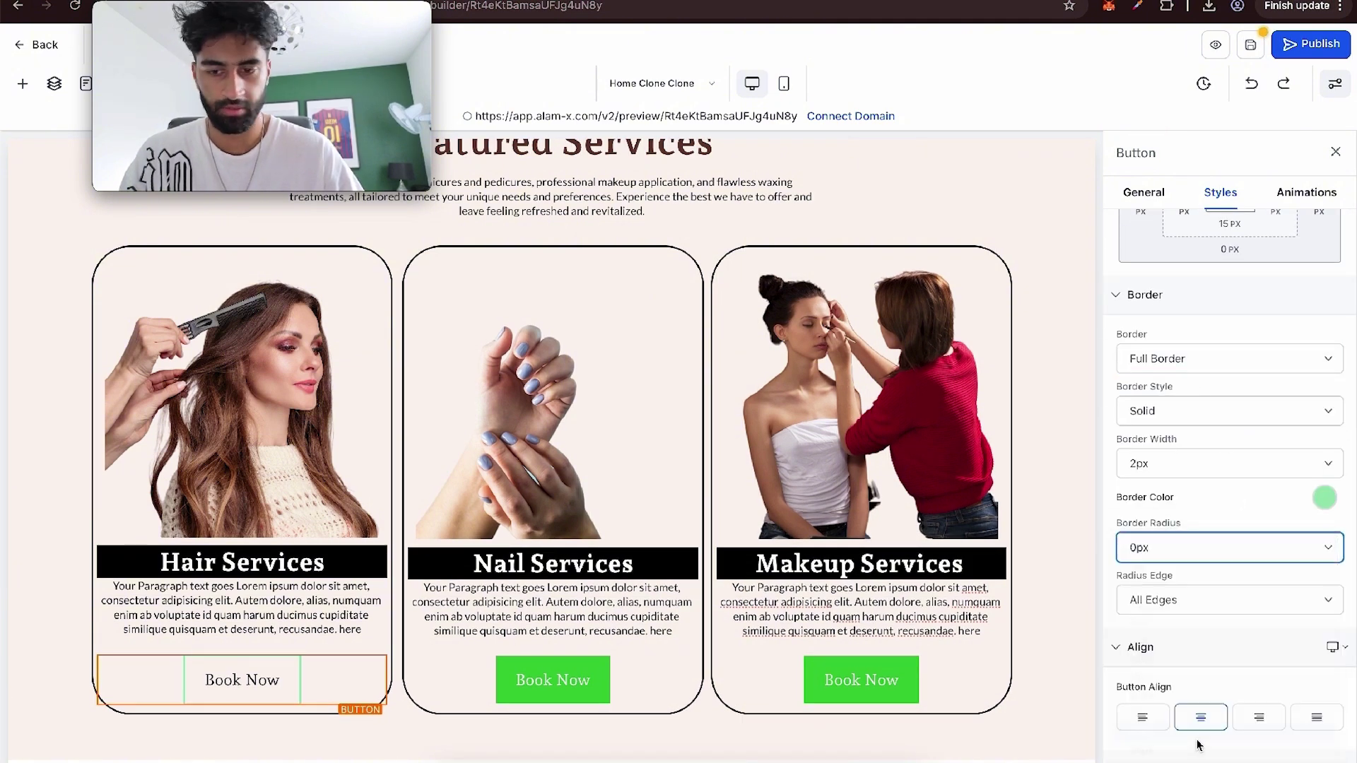
{"action": "left_click", "coordinate": [1324, 497]}
{"action": "left_click", "coordinate": [1250, 546]}
{"action": "left_click", "coordinate": [982, 563]}
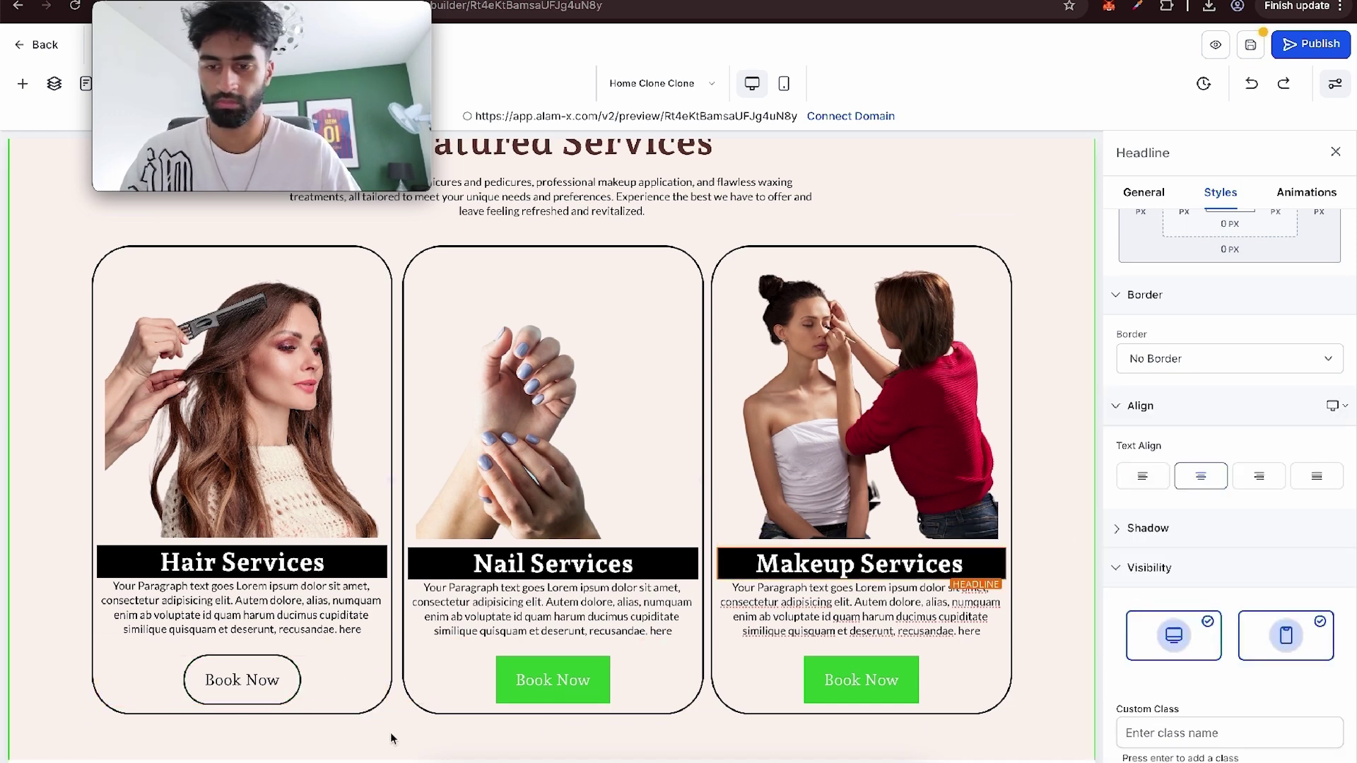
{"action": "left_click", "coordinate": [267, 674]}
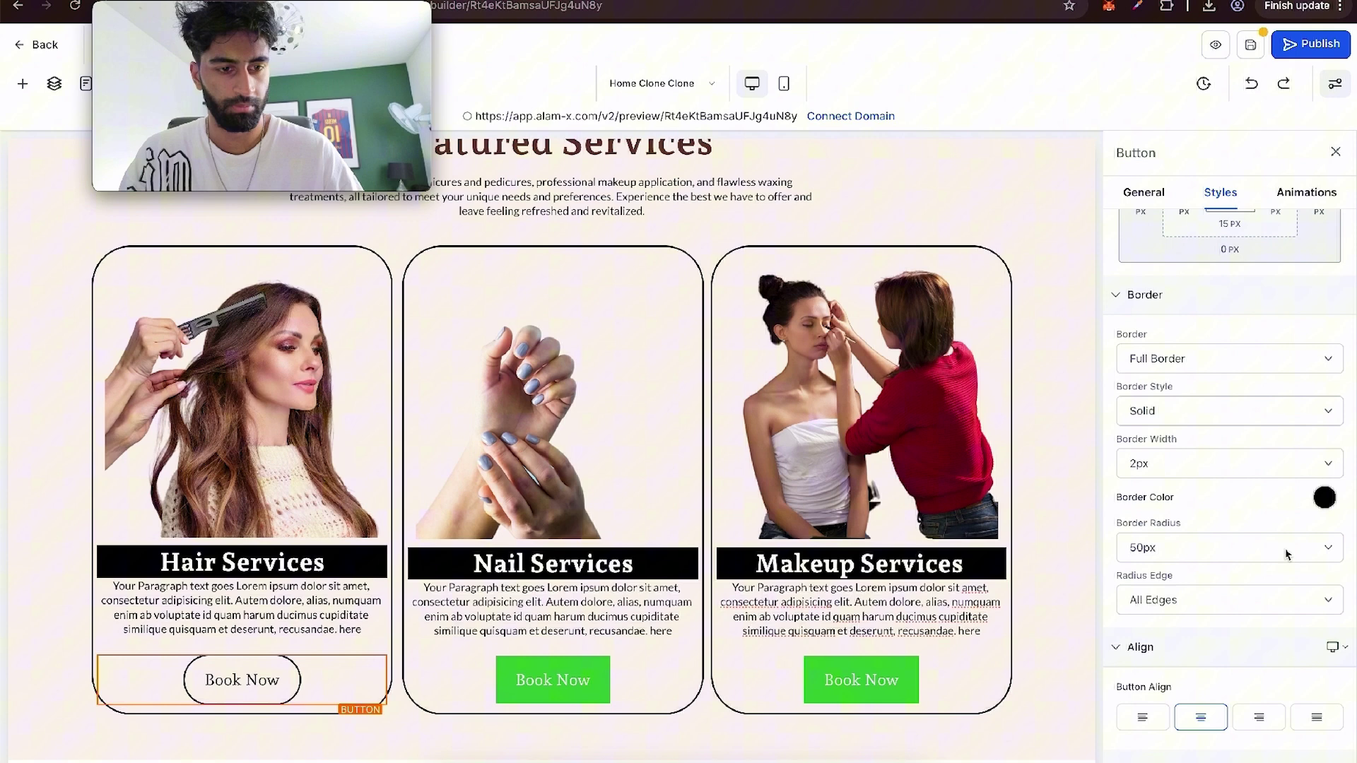
Step: Switch the Hair Services button to a Custom background style with a white background
{"action": "scroll", "coordinate": [1286, 555], "scroll_direction": "down", "scroll_amount": 5}
{"action": "scroll", "coordinate": [1265, 495], "scroll_direction": "up", "scroll_amount": 5}
{"action": "left_click", "coordinate": [1230, 357]}
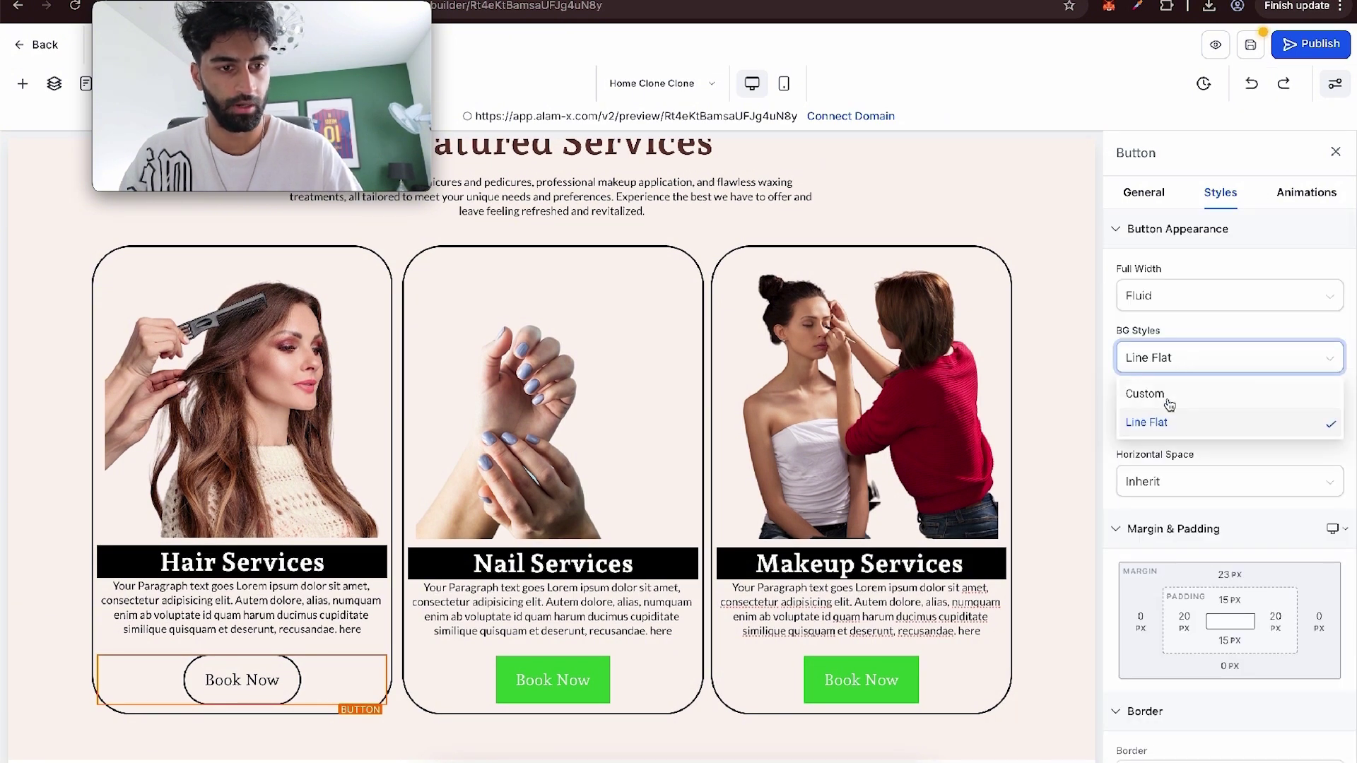
{"action": "left_click", "coordinate": [1163, 395]}
{"action": "left_click", "coordinate": [1144, 192]}
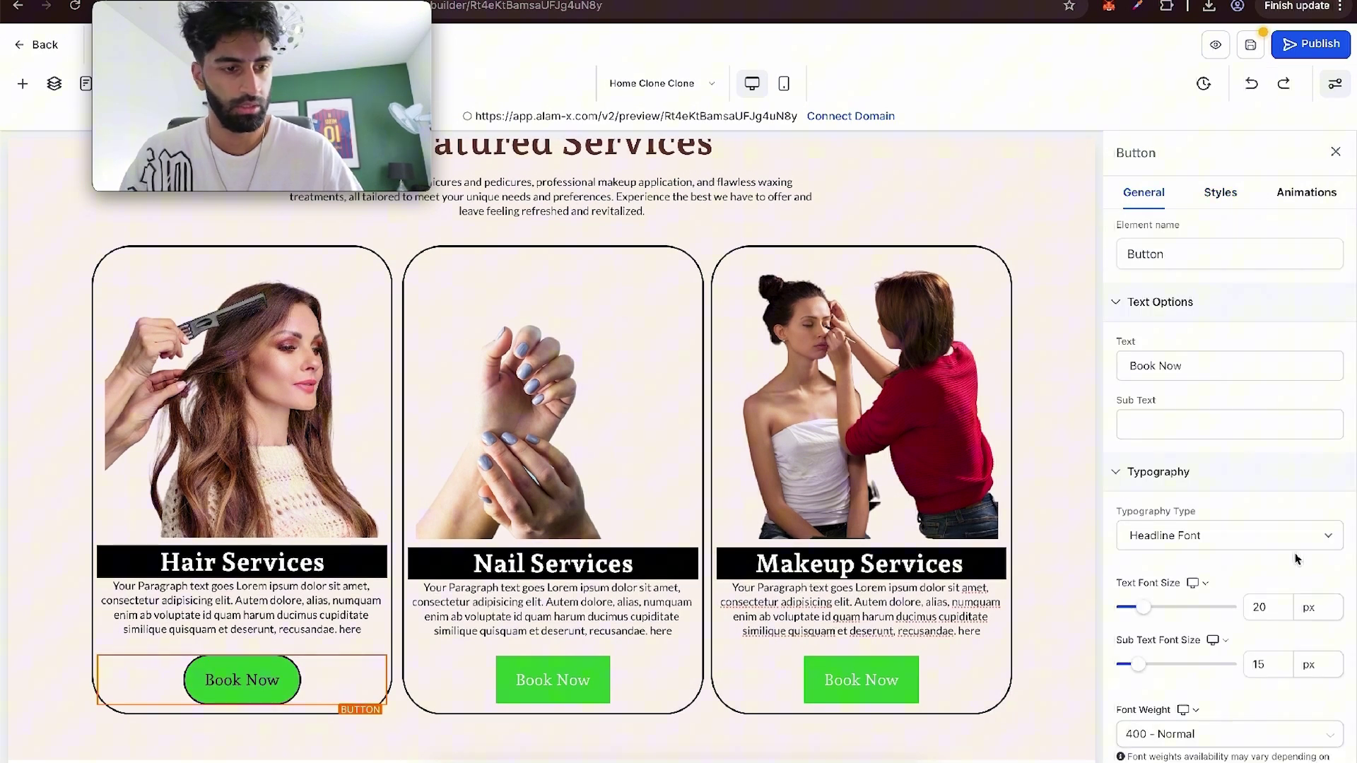
{"action": "scroll", "coordinate": [1295, 555], "scroll_direction": "down", "scroll_amount": 5}
{"action": "left_click", "coordinate": [1325, 474]}
{"action": "left_click", "coordinate": [1251, 507]}
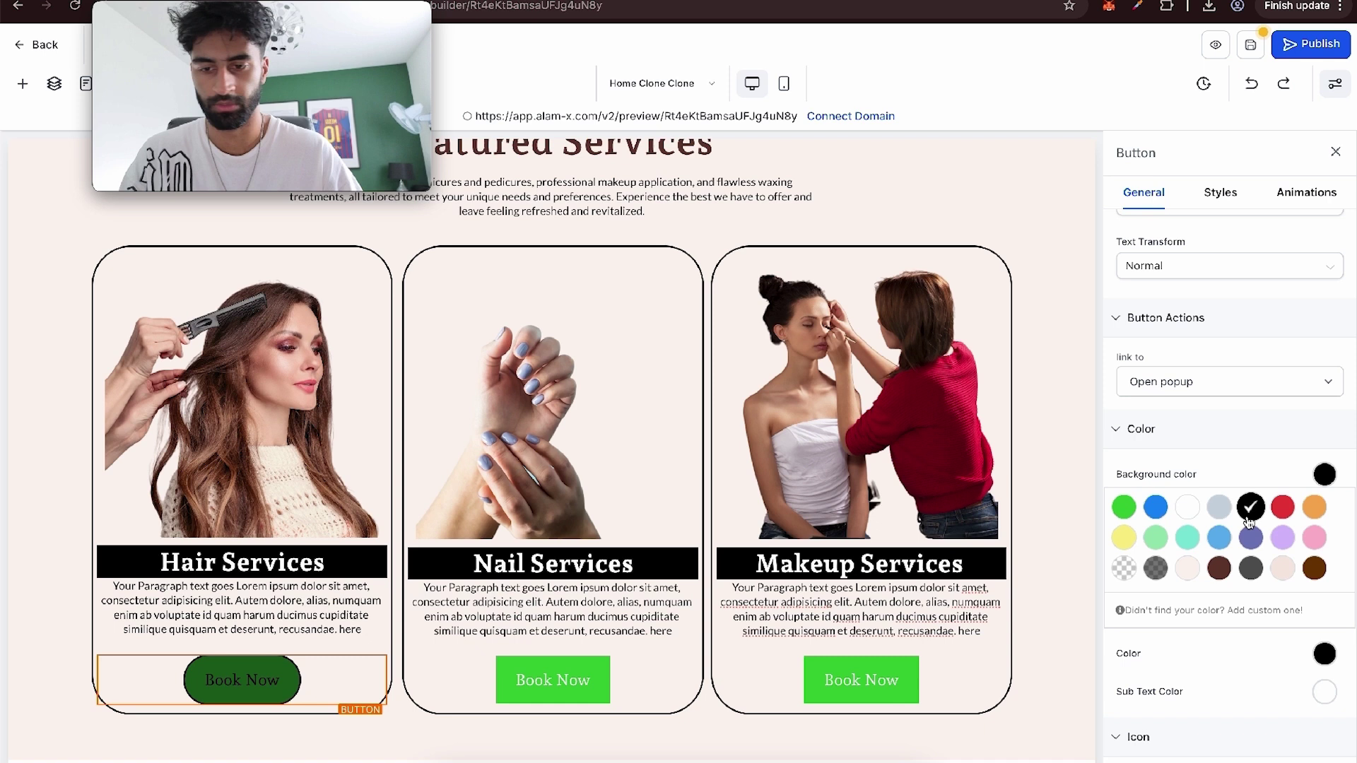
{"action": "left_click", "coordinate": [1185, 508]}
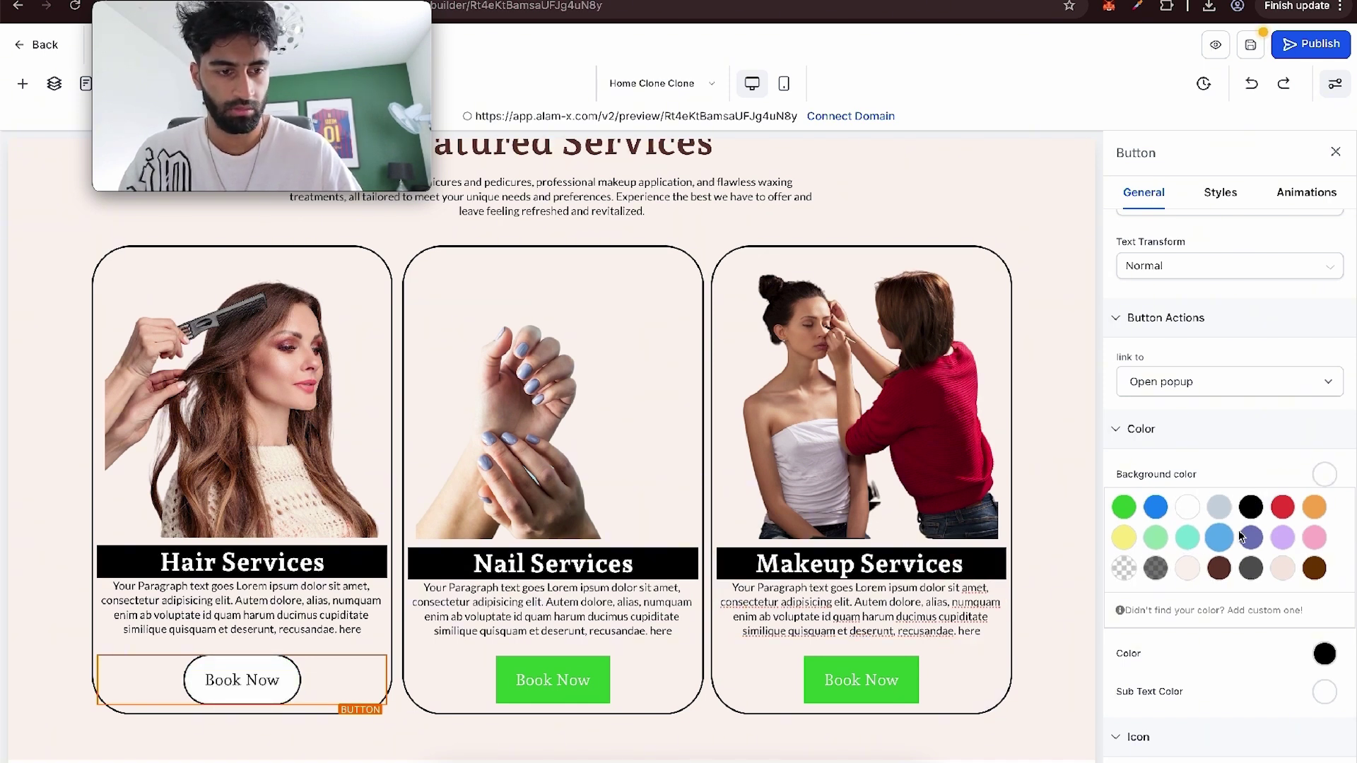
{"action": "left_click", "coordinate": [1283, 568]}
{"action": "left_click", "coordinate": [1219, 568]}
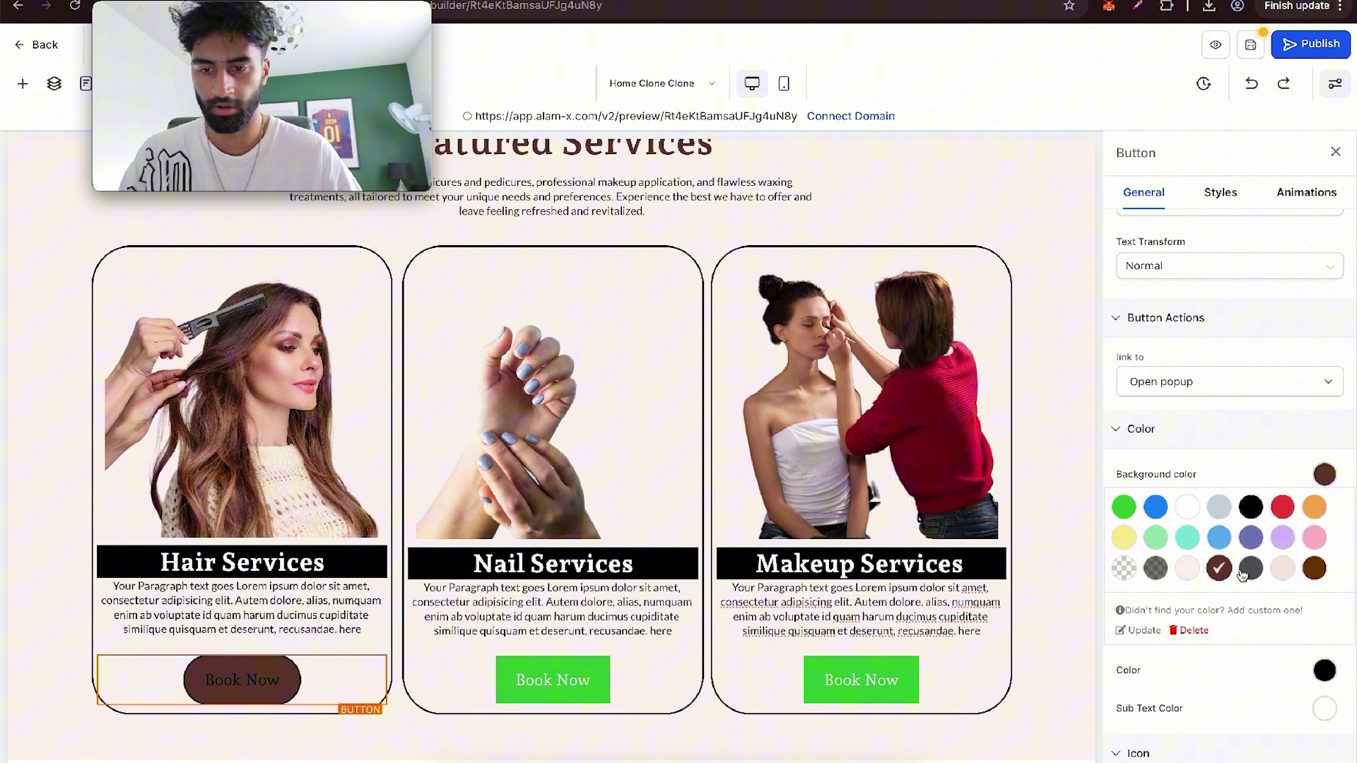
{"action": "left_click", "coordinate": [1251, 568]}
{"action": "left_click", "coordinate": [267, 680]}
Step: Delete the green Book Now buttons from the Nail and Makeup Services cards
{"action": "left_click", "coordinate": [559, 677]}
{"action": "left_click", "coordinate": [259, 677]}
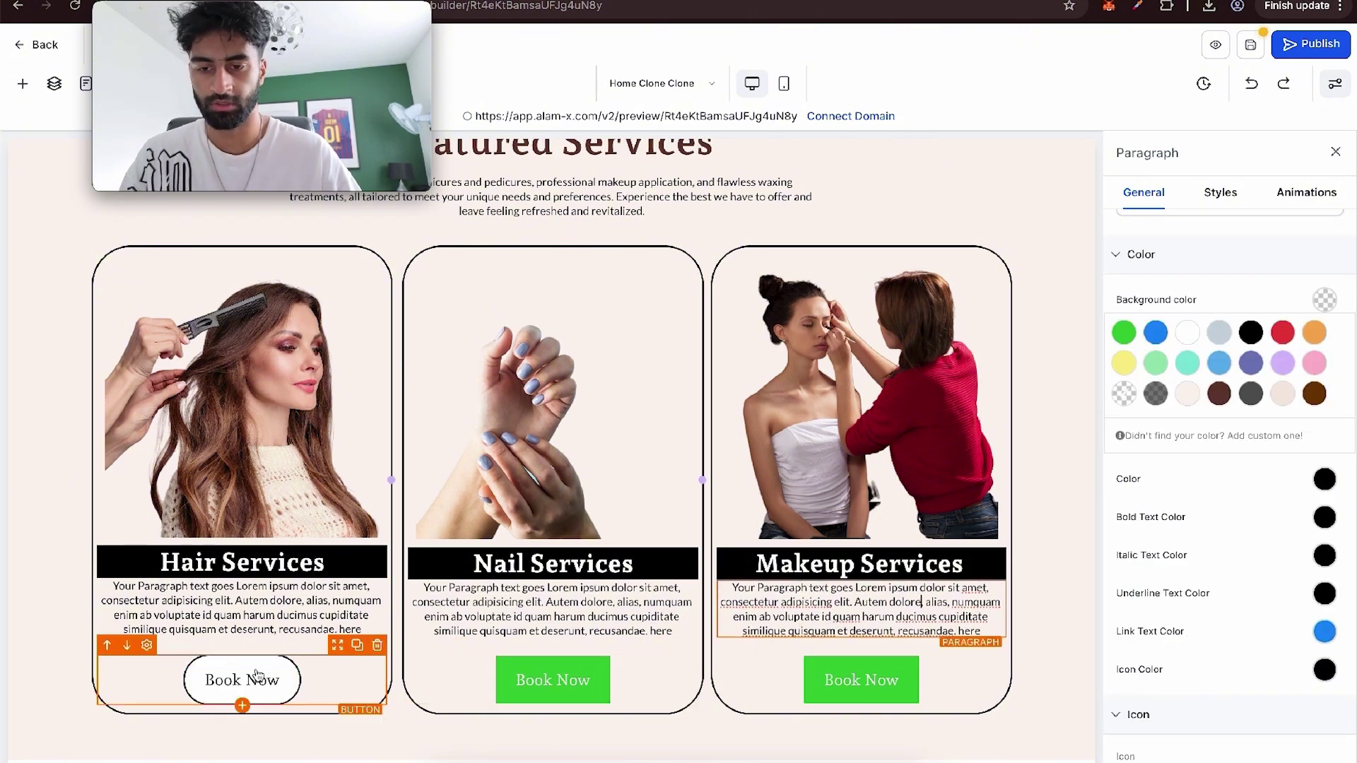
{"action": "left_click", "coordinate": [576, 670]}
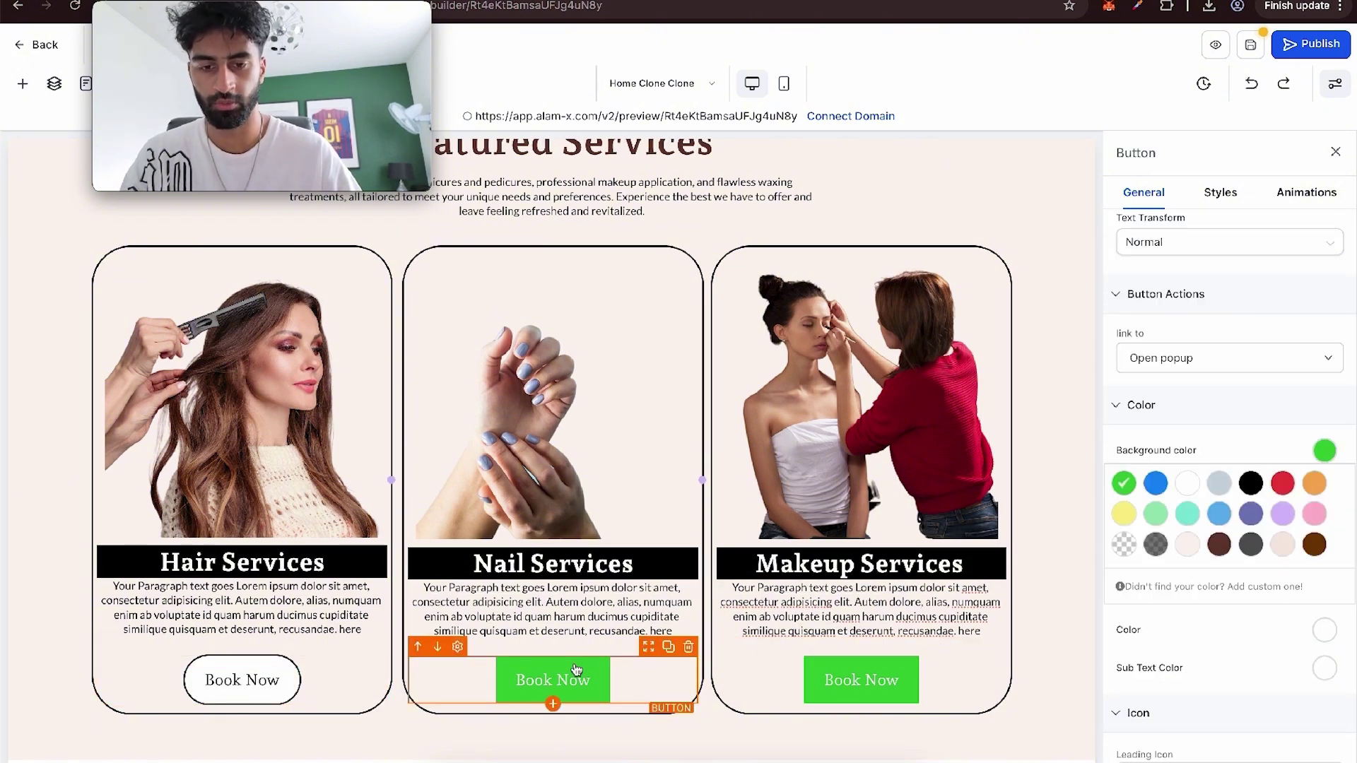
{"action": "left_click", "coordinate": [688, 649]}
{"action": "left_click", "coordinate": [913, 678]}
{"action": "left_click", "coordinate": [996, 647]}
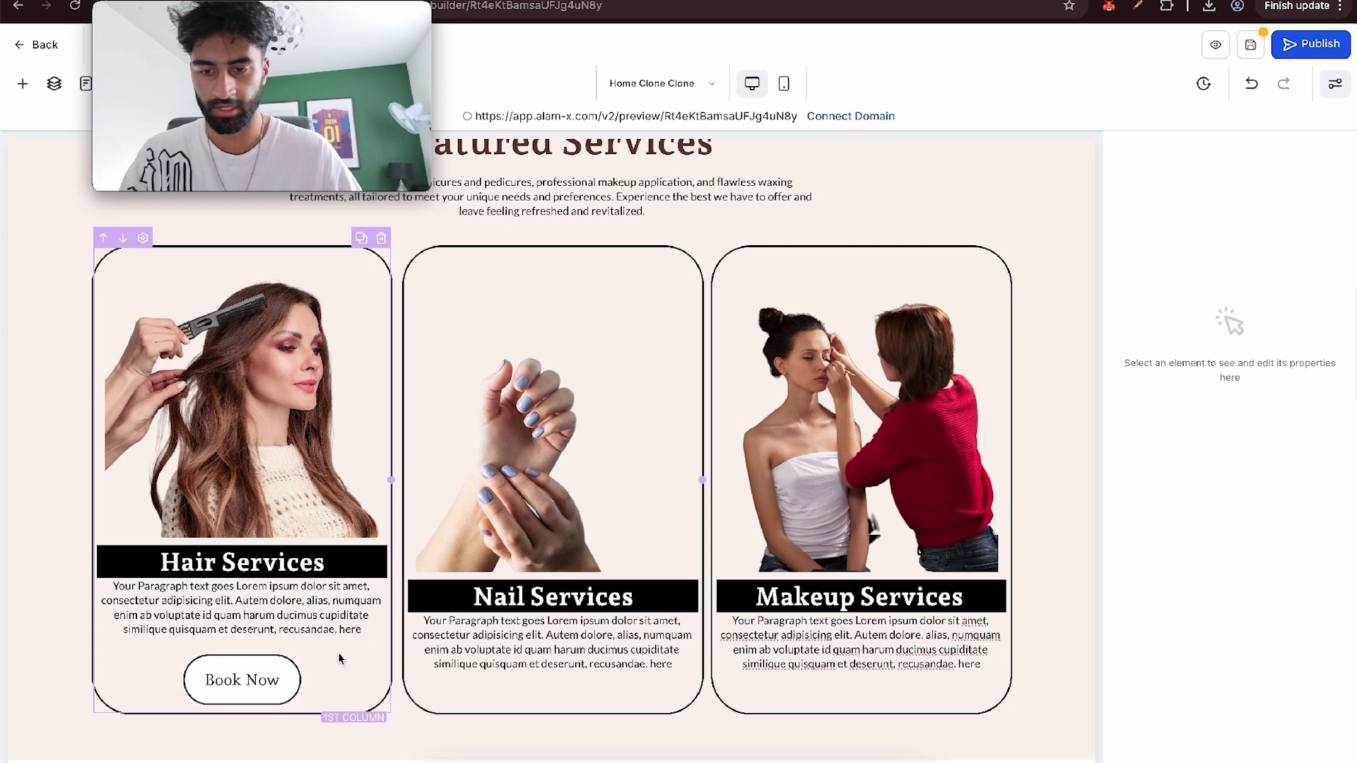
Step: Duplicate the Hair Services button and move the copies into the Nail and Makeup cards
{"action": "left_click", "coordinate": [286, 673]}
{"action": "left_click", "coordinate": [357, 645]}
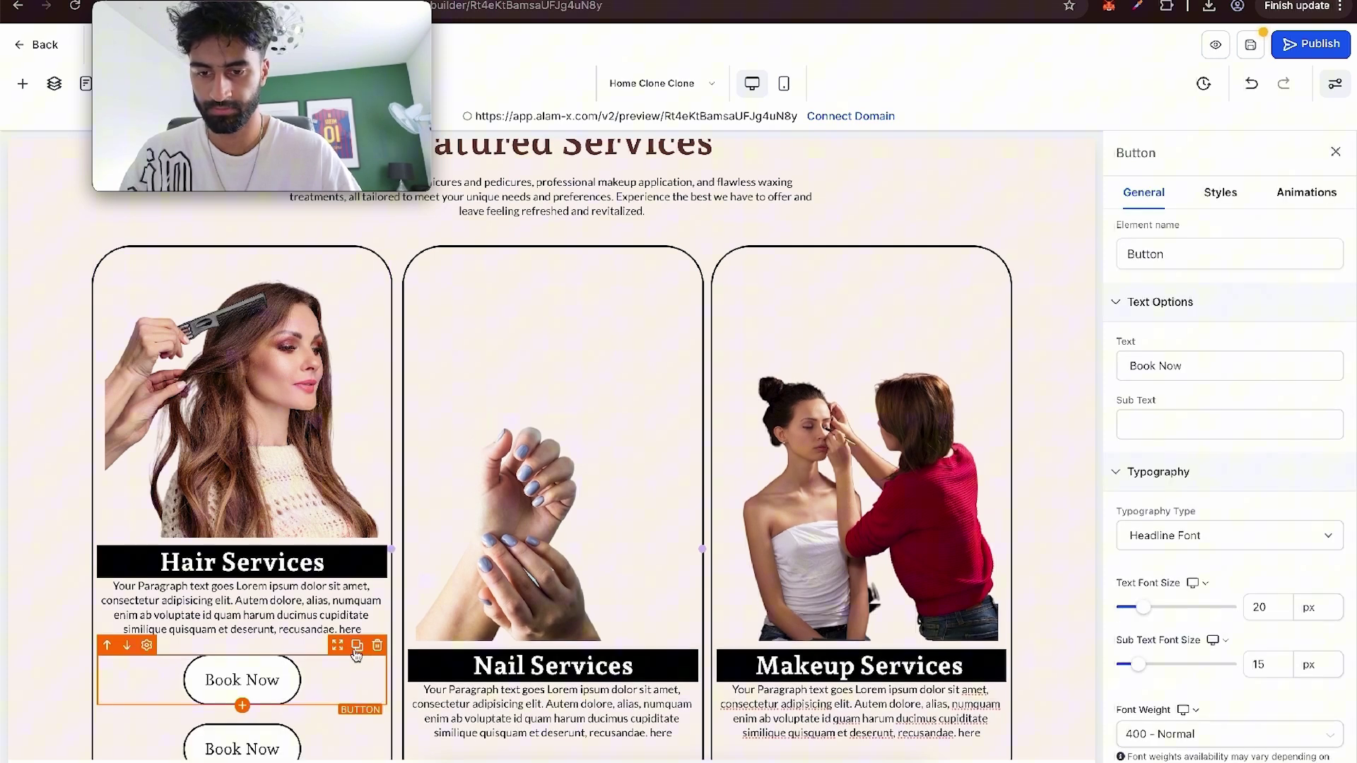
{"action": "left_click_drag", "start_coordinate": [337, 646], "coordinate": [579, 382]}
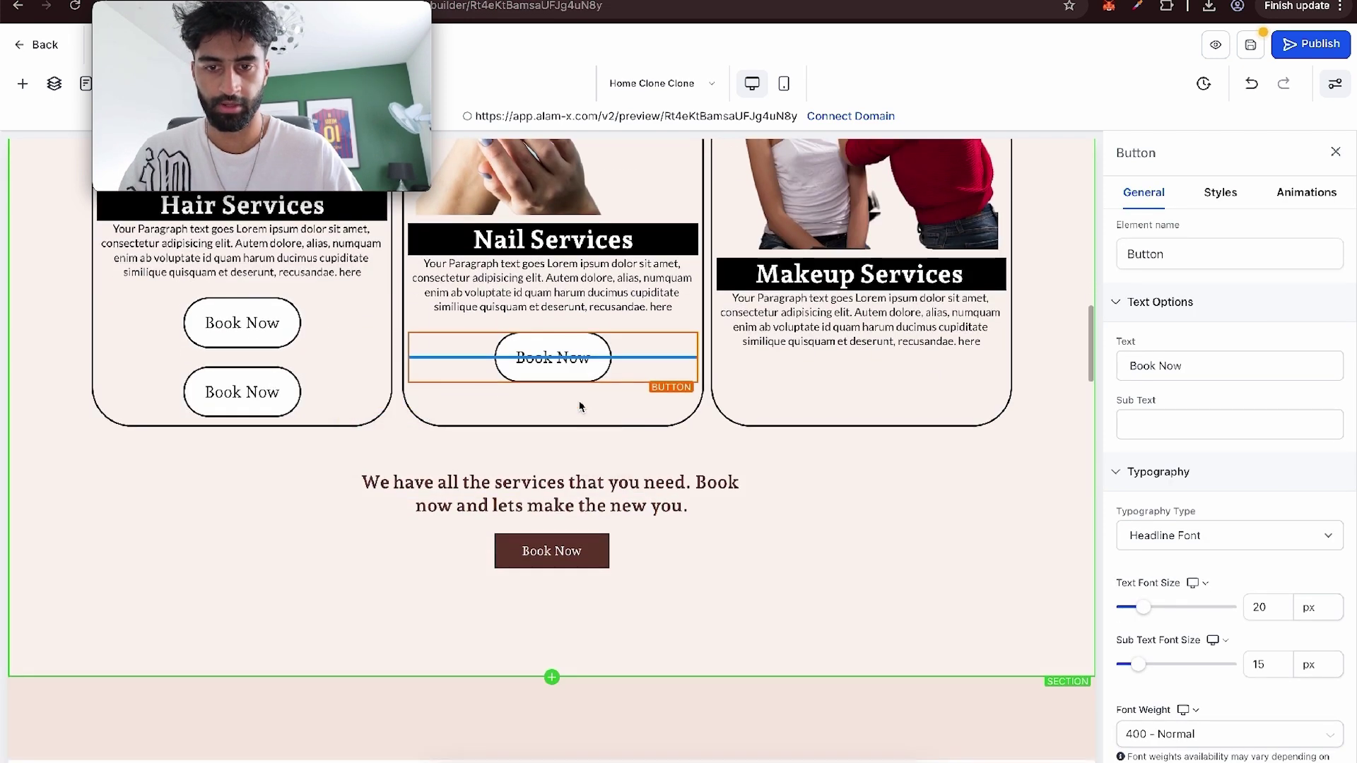
{"action": "left_click", "coordinate": [316, 311]}
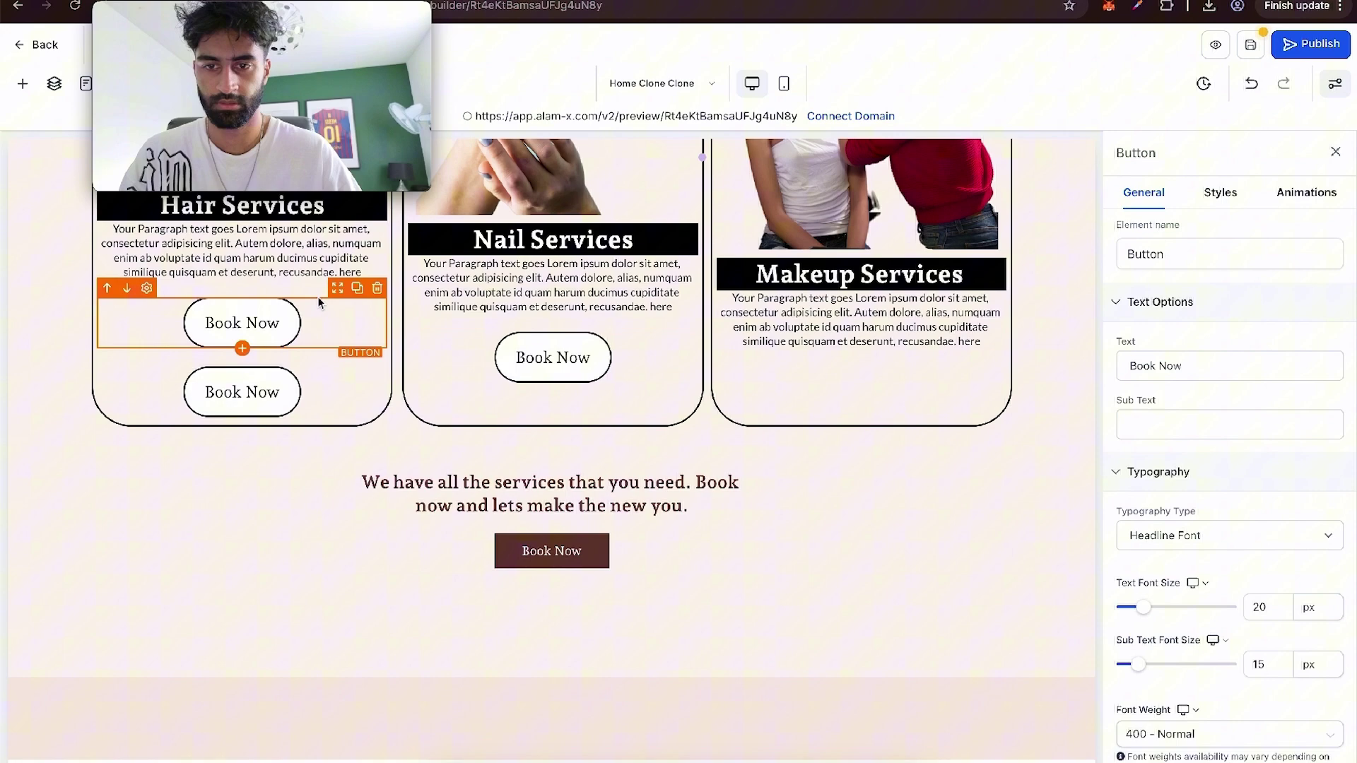
{"action": "left_click_drag", "start_coordinate": [340, 288], "coordinate": [877, 333]}
Step: Check the three matching Book Now buttons across the service cards
{"action": "left_click", "coordinate": [878, 405]}
{"action": "scroll", "coordinate": [878, 405], "scroll_direction": "up", "scroll_amount": 8}
{"action": "scroll", "coordinate": [878, 406], "scroll_direction": "down", "scroll_amount": 3}
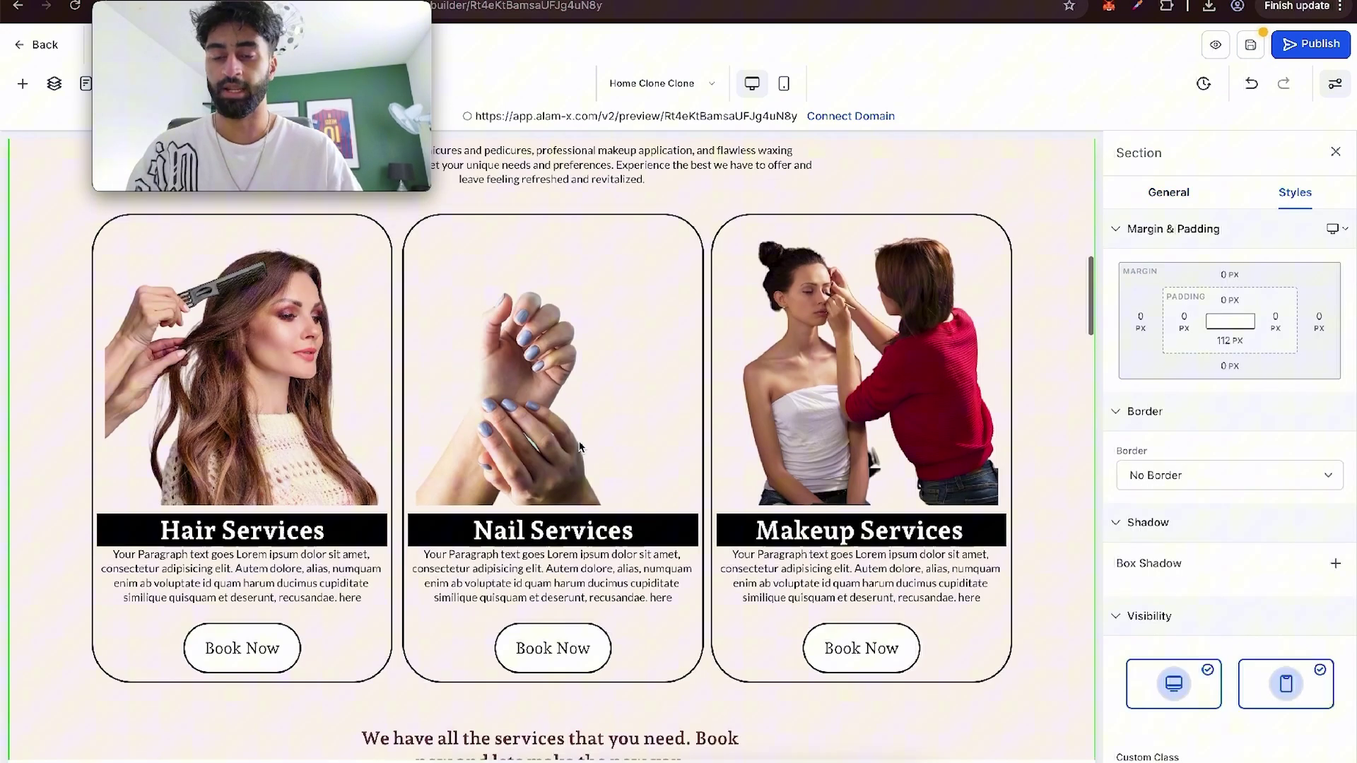
{"action": "scroll", "coordinate": [579, 441], "scroll_direction": "up", "scroll_amount": 1}
{"action": "left_click", "coordinate": [576, 447]}
{"action": "scroll", "coordinate": [575, 447], "scroll_direction": "down", "scroll_amount": 3}
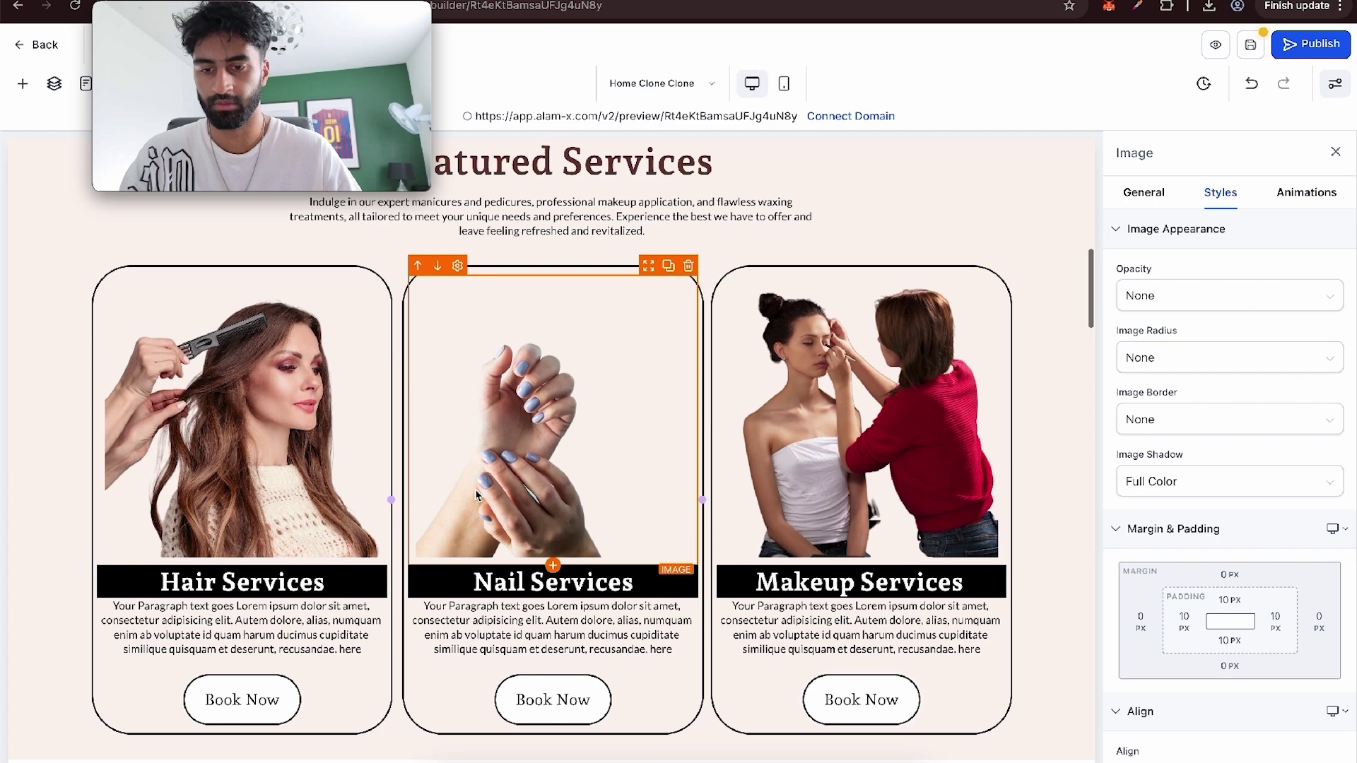
{"action": "left_click", "coordinate": [286, 509]}
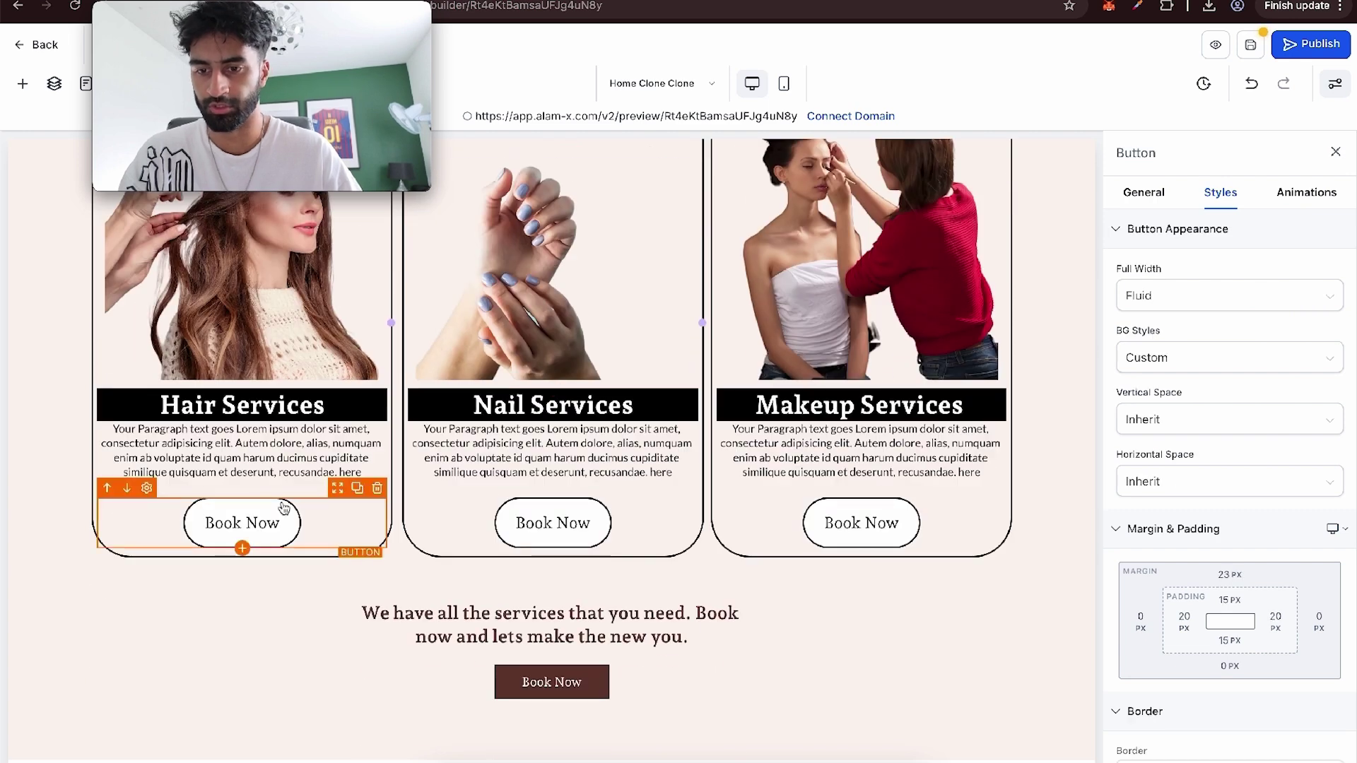
{"action": "left_click", "coordinate": [552, 523]}
{"action": "left_click", "coordinate": [861, 523]}
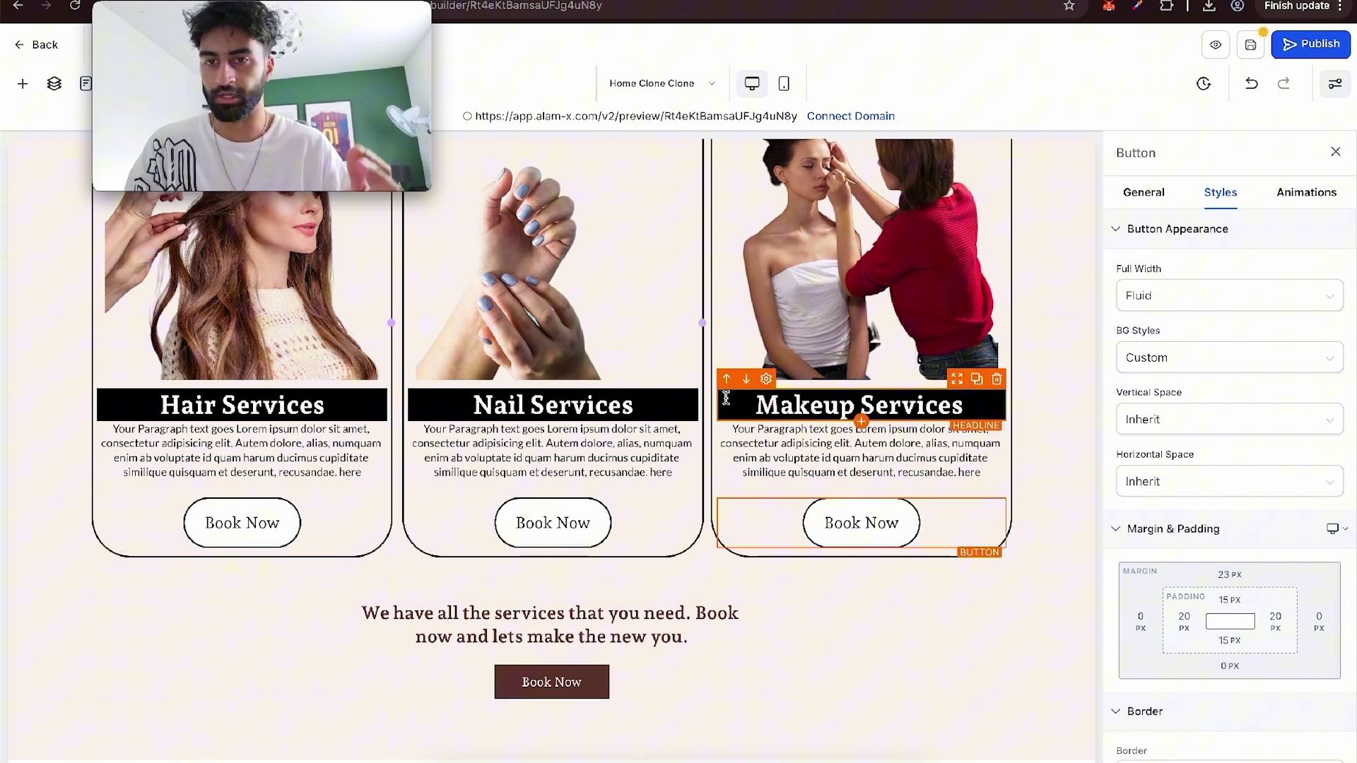
{"action": "scroll", "coordinate": [707, 318], "scroll_direction": "up", "scroll_amount": 3}
{"action": "left_click", "coordinate": [699, 287]}
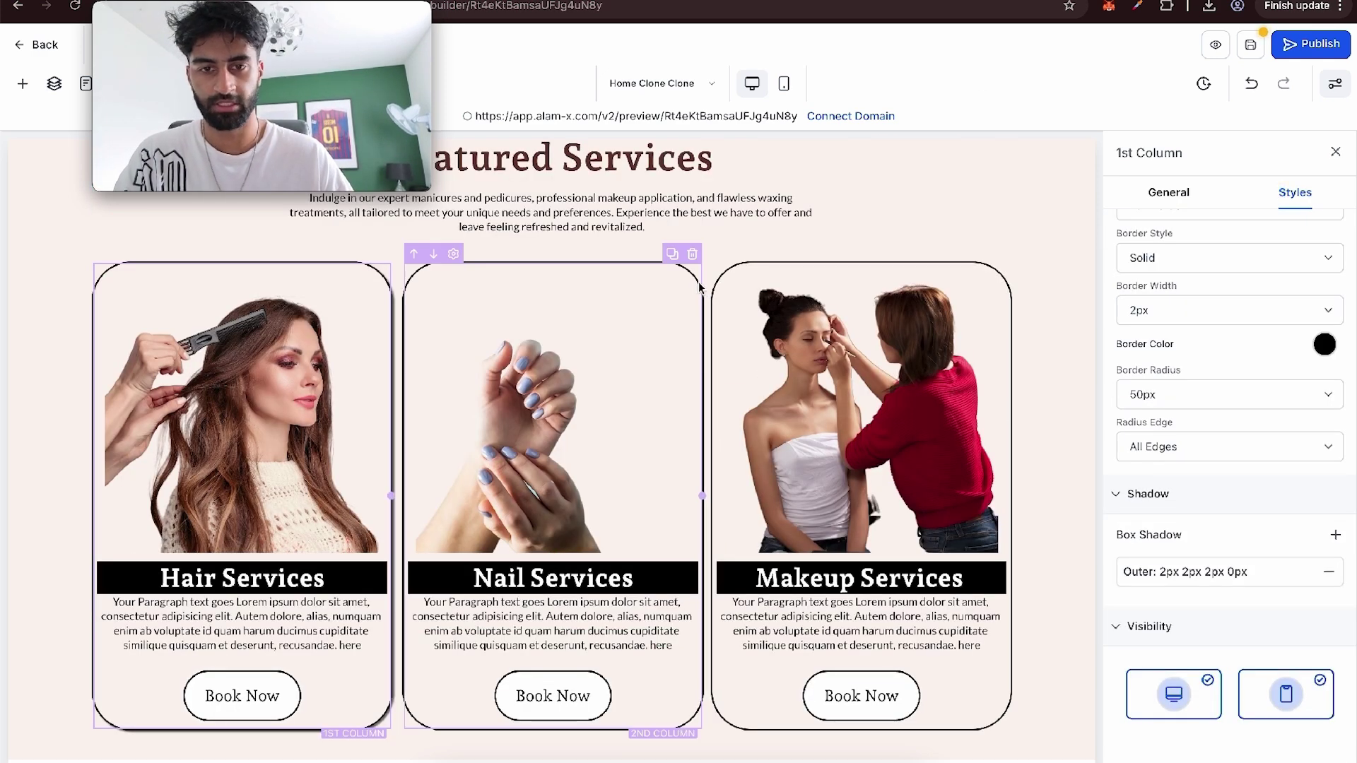
Step: Add an outer 2px 2px 2px 0px box shadow to the Nail and Makeup Services cards
{"action": "left_click", "coordinate": [1335, 535]}
{"action": "left_click", "coordinate": [1011, 300]}
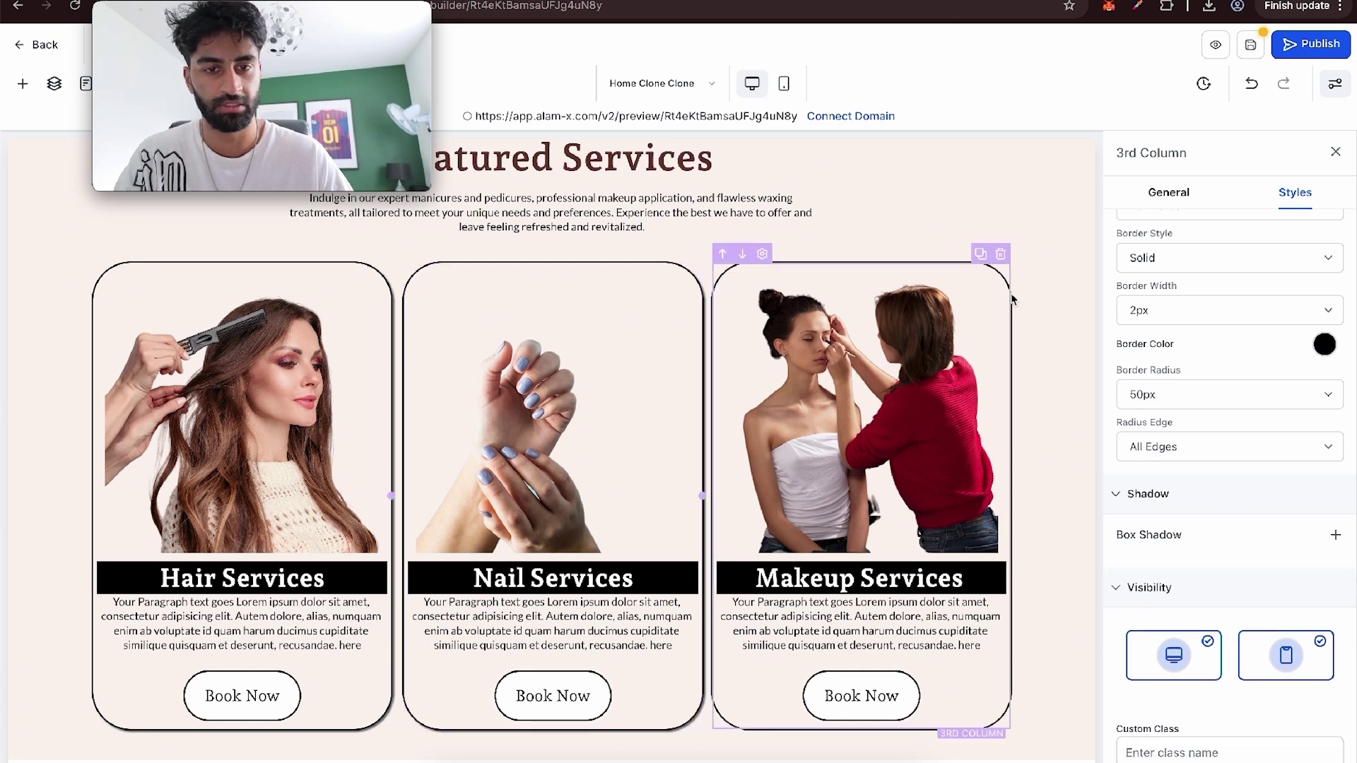
{"action": "left_click", "coordinate": [1338, 539]}
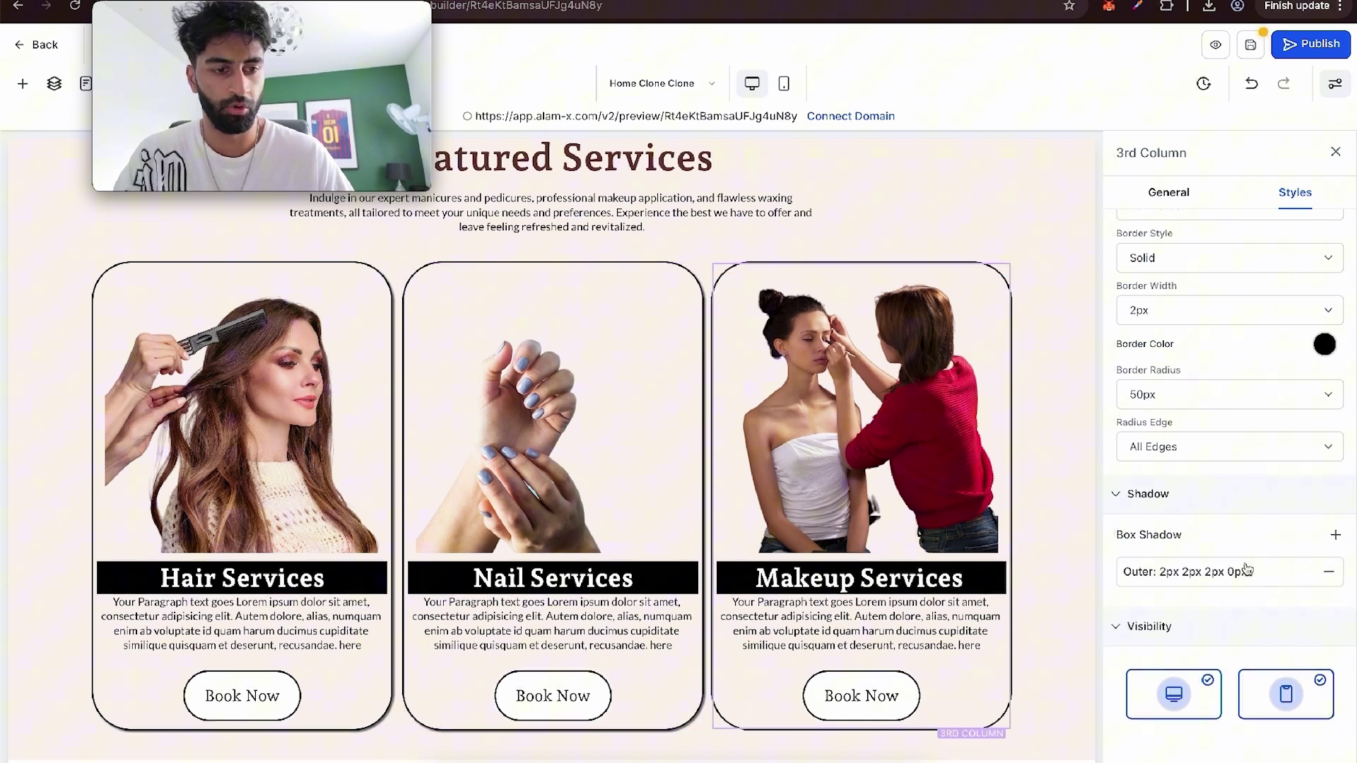
{"action": "left_click", "coordinate": [1058, 490]}
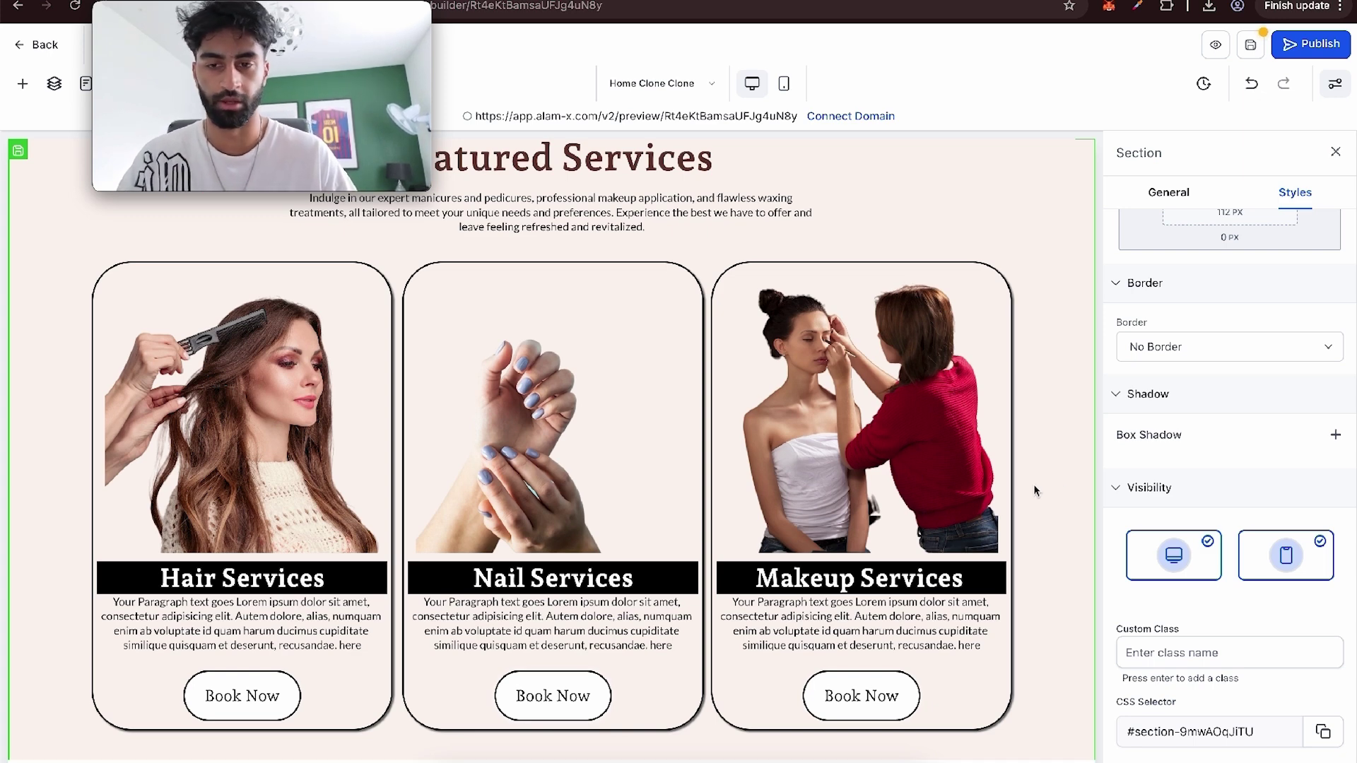
{"action": "scroll", "coordinate": [1033, 485], "scroll_direction": "down", "scroll_amount": 2}
{"action": "scroll", "coordinate": [1029, 490], "scroll_direction": "up", "scroll_amount": 3}
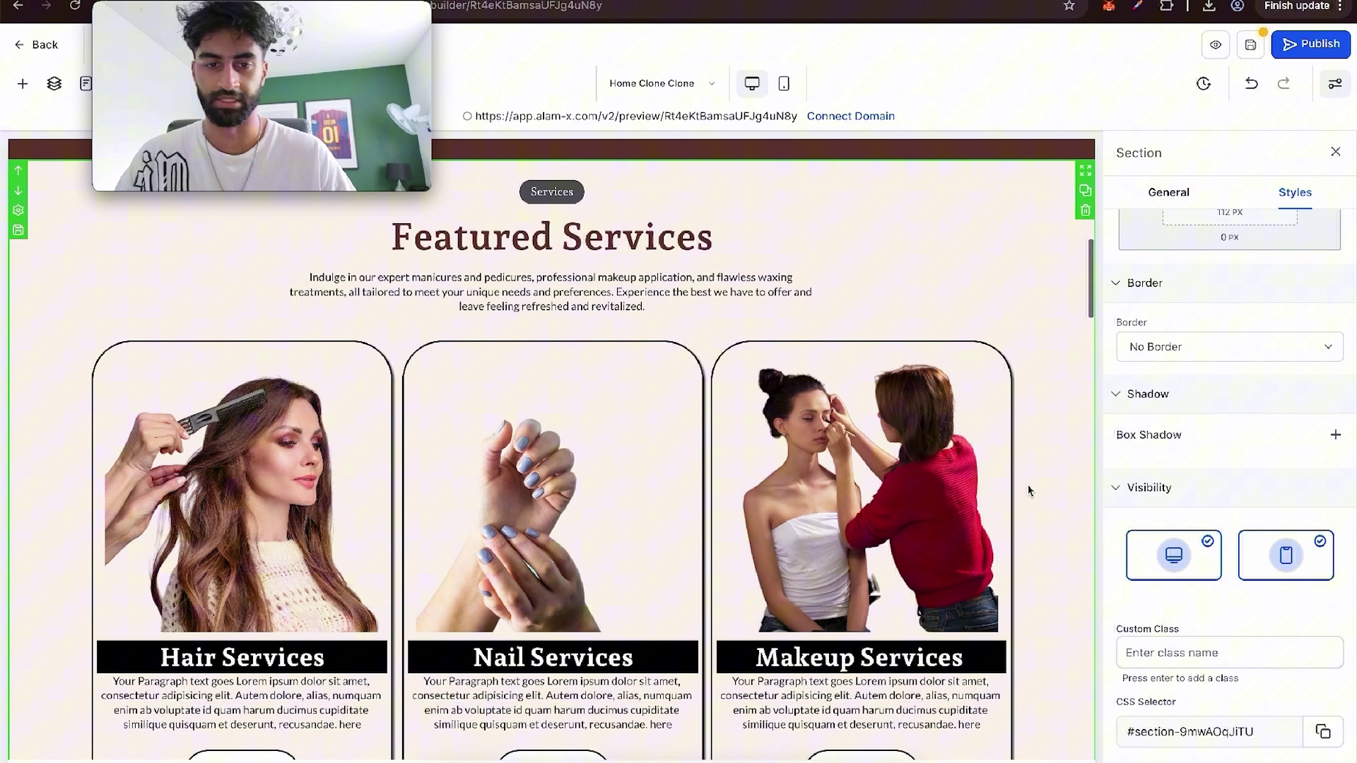
{"action": "scroll", "coordinate": [1034, 392], "scroll_direction": "down", "scroll_amount": 1}
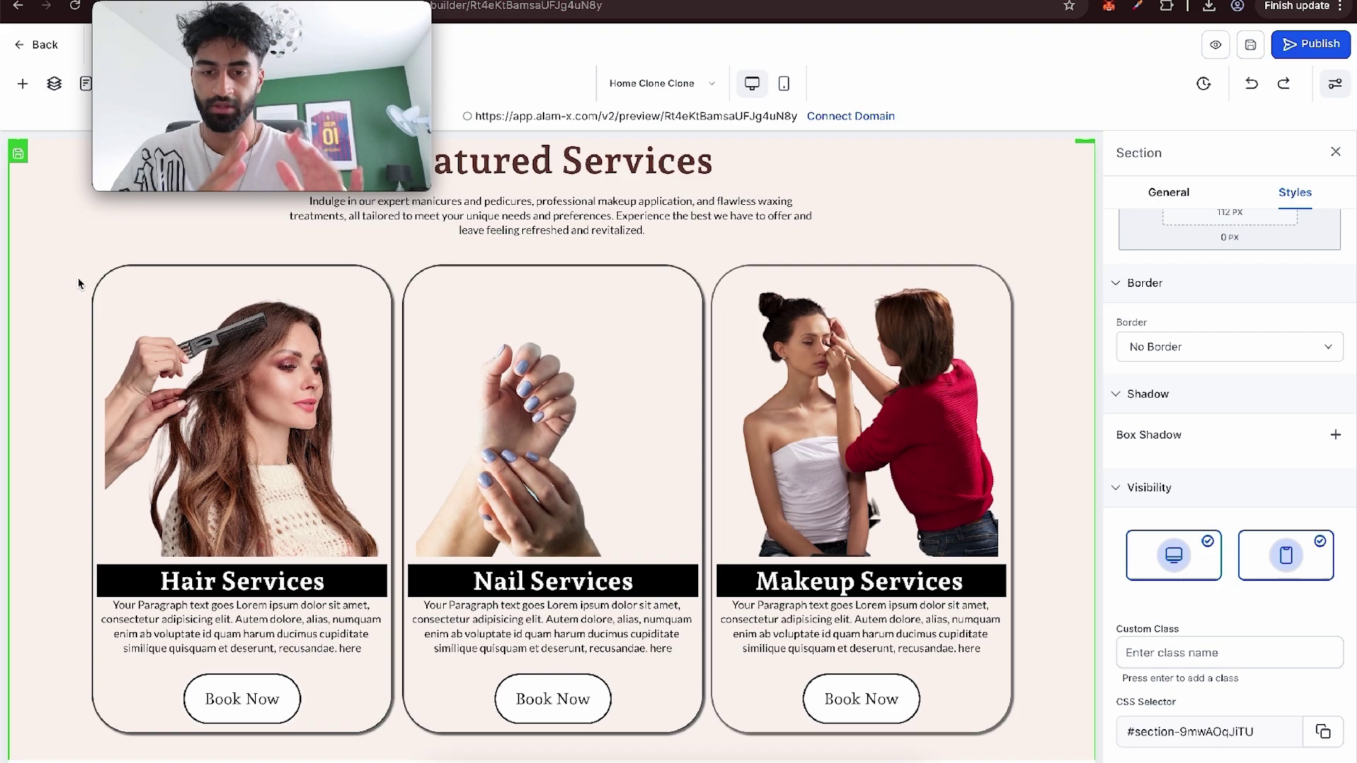
Step: Start a new Service Booking calendar from Calendars > Calendar Settings
{"action": "left_click", "coordinate": [40, 48]}
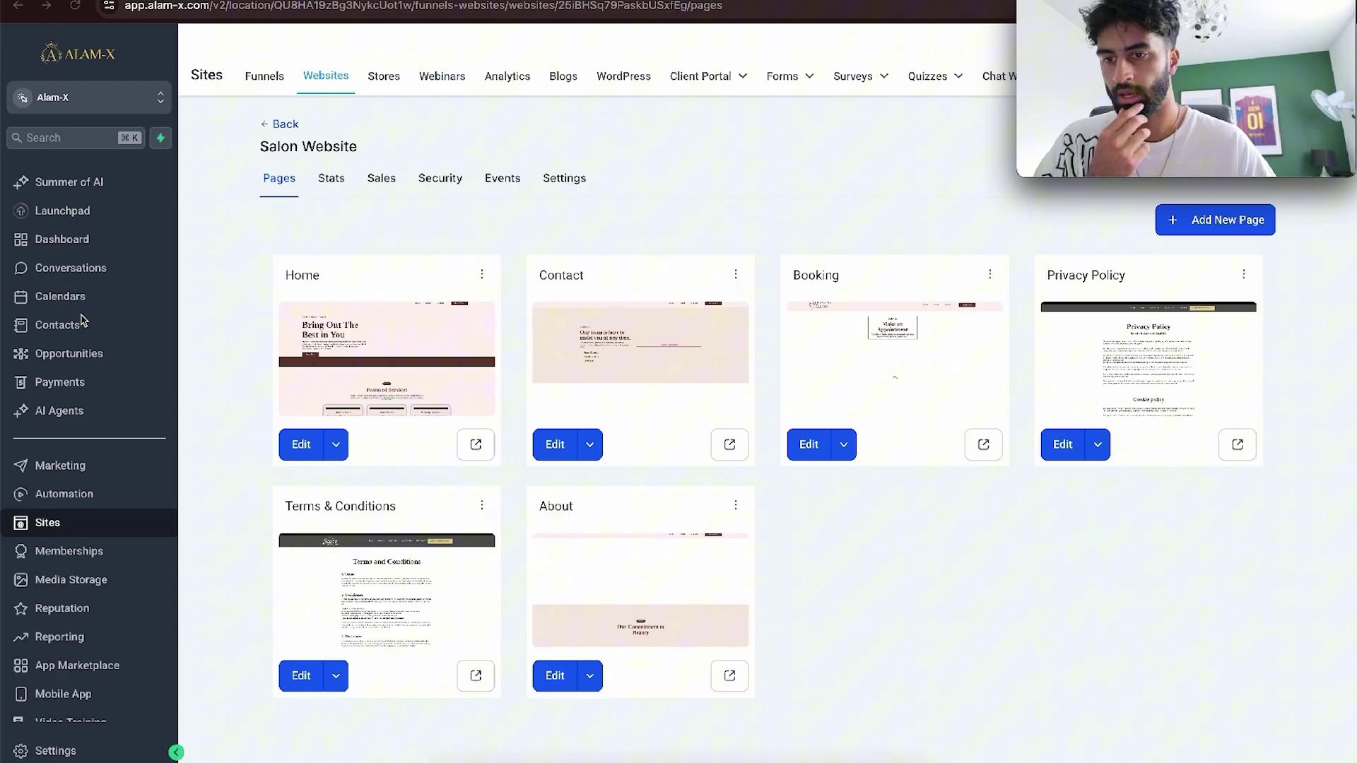
{"action": "left_click", "coordinate": [77, 298]}
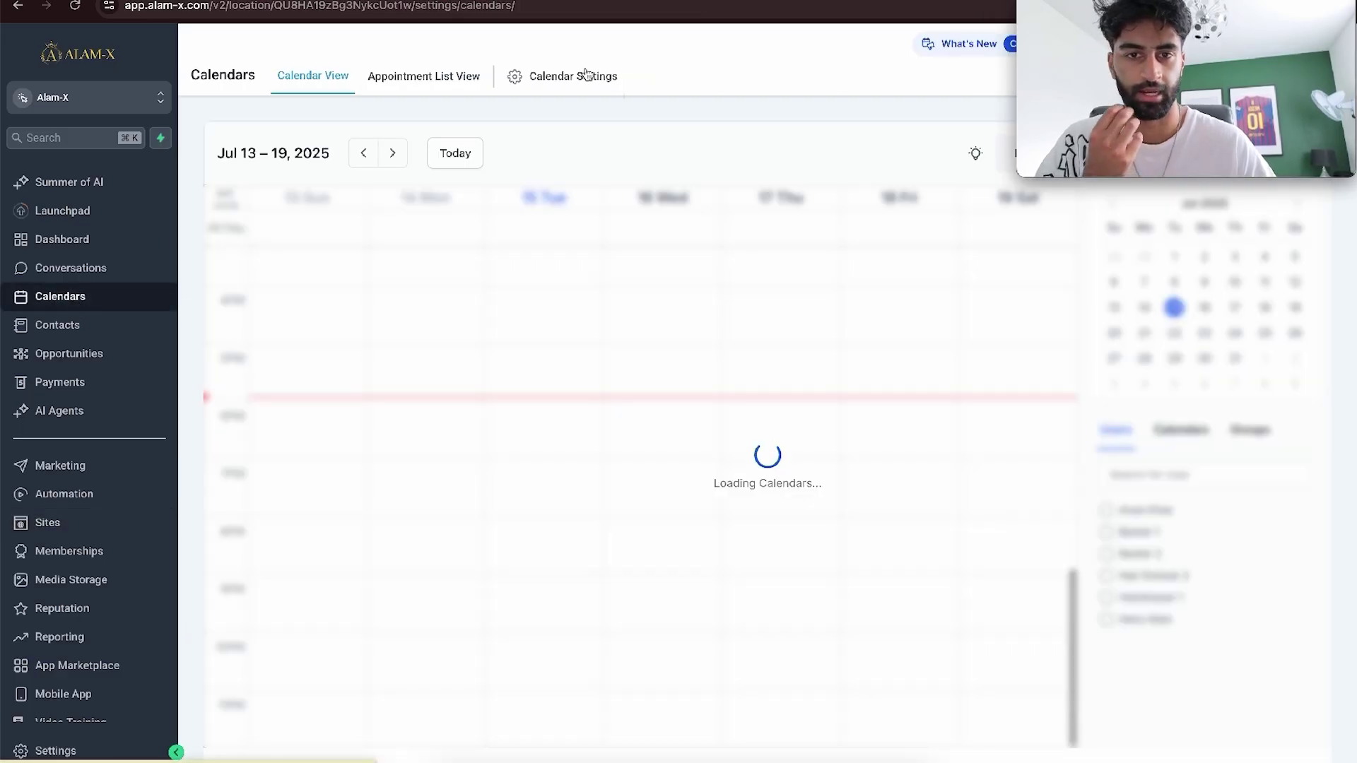
{"action": "left_click", "coordinate": [586, 73]}
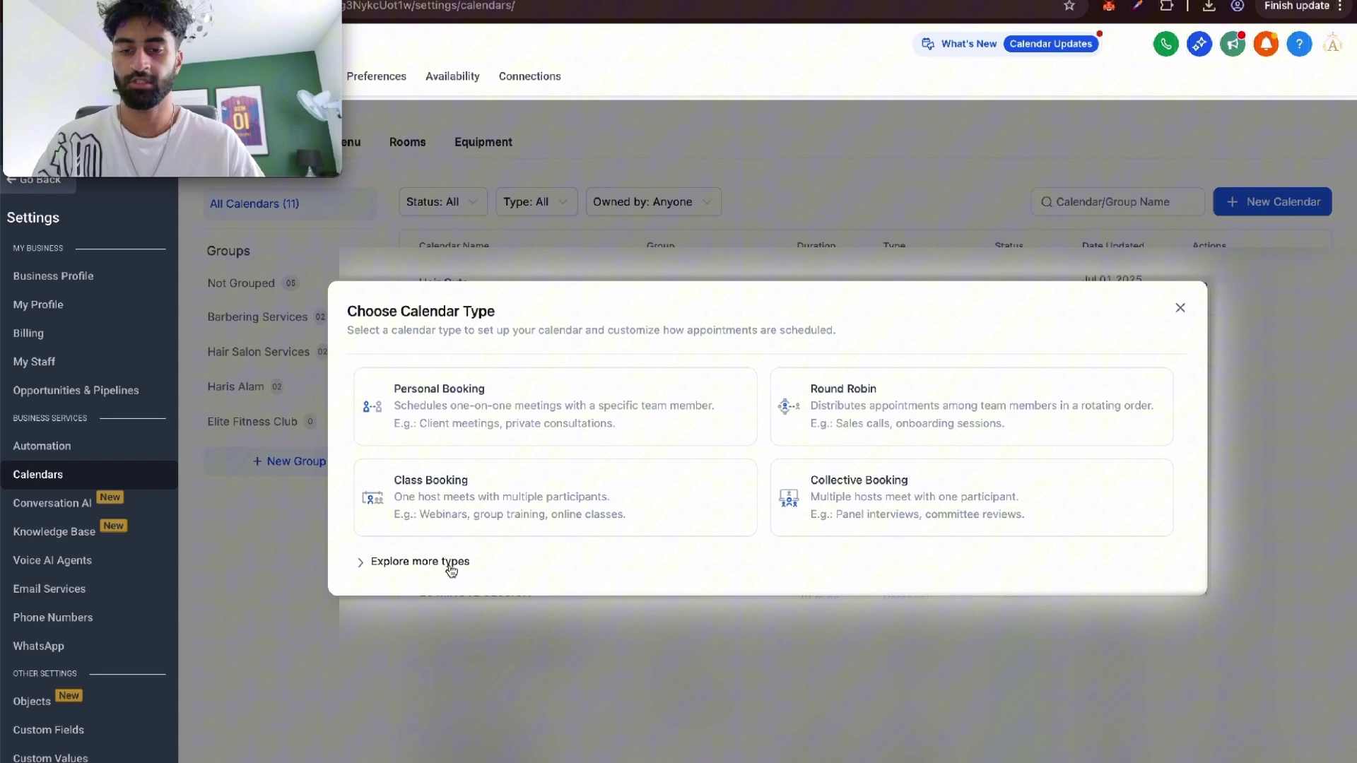
{"action": "left_click", "coordinate": [450, 570]}
{"action": "left_click", "coordinate": [957, 585]}
Step: Name it 'Hair Services', assign Hairdresser 1 and Hair Dresser 2, set URL 'hariservices3', and create it
{"action": "type", "text": "Hair S"}
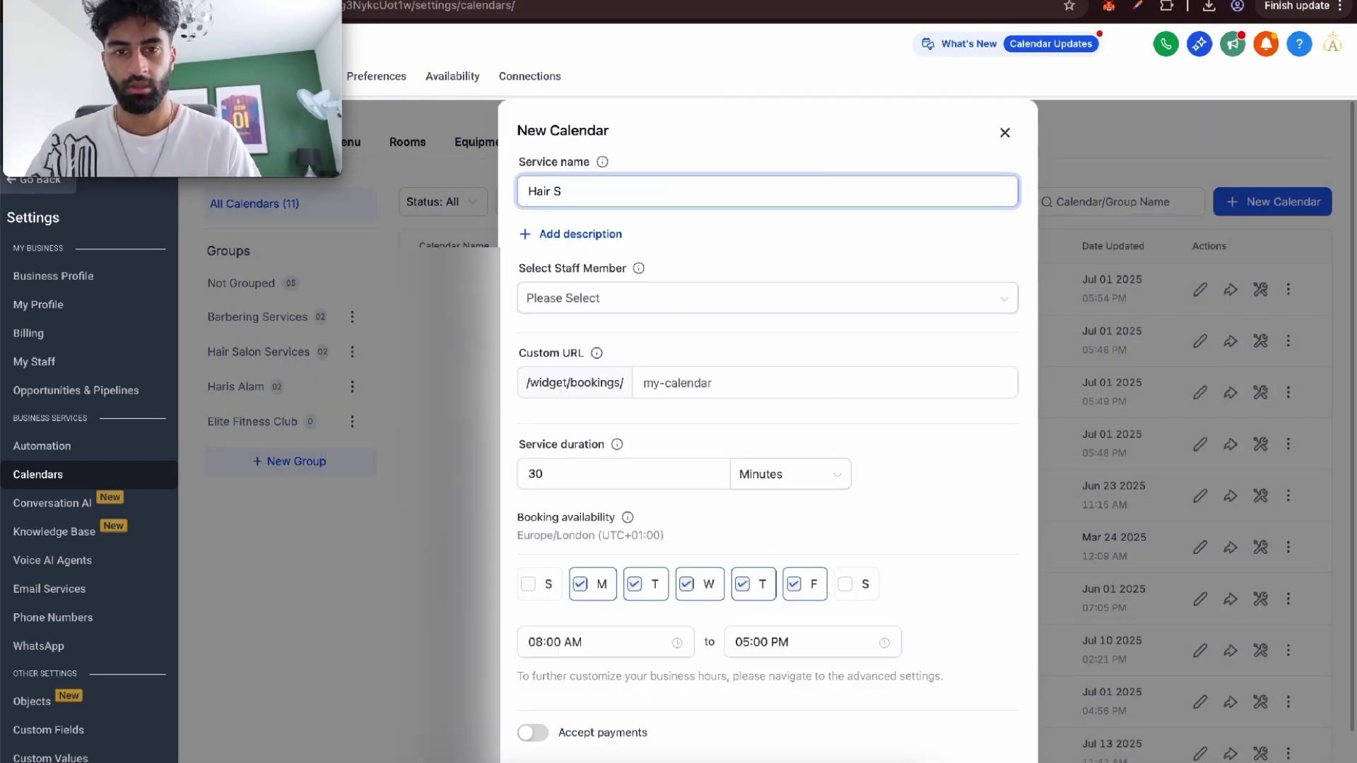
{"action": "type", "text": "ervices"}
{"action": "left_click", "coordinate": [584, 297]}
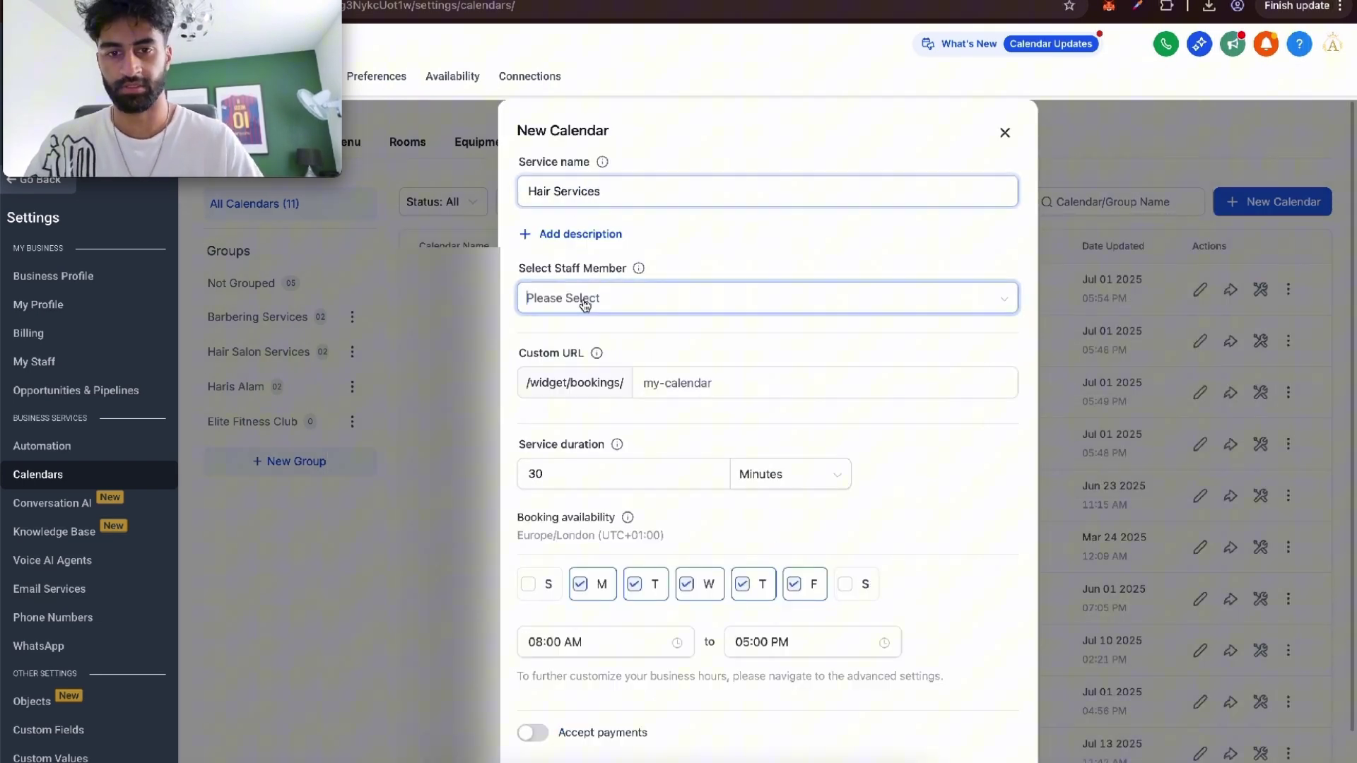
{"action": "left_click", "coordinate": [590, 345]}
{"action": "left_click", "coordinate": [565, 420]}
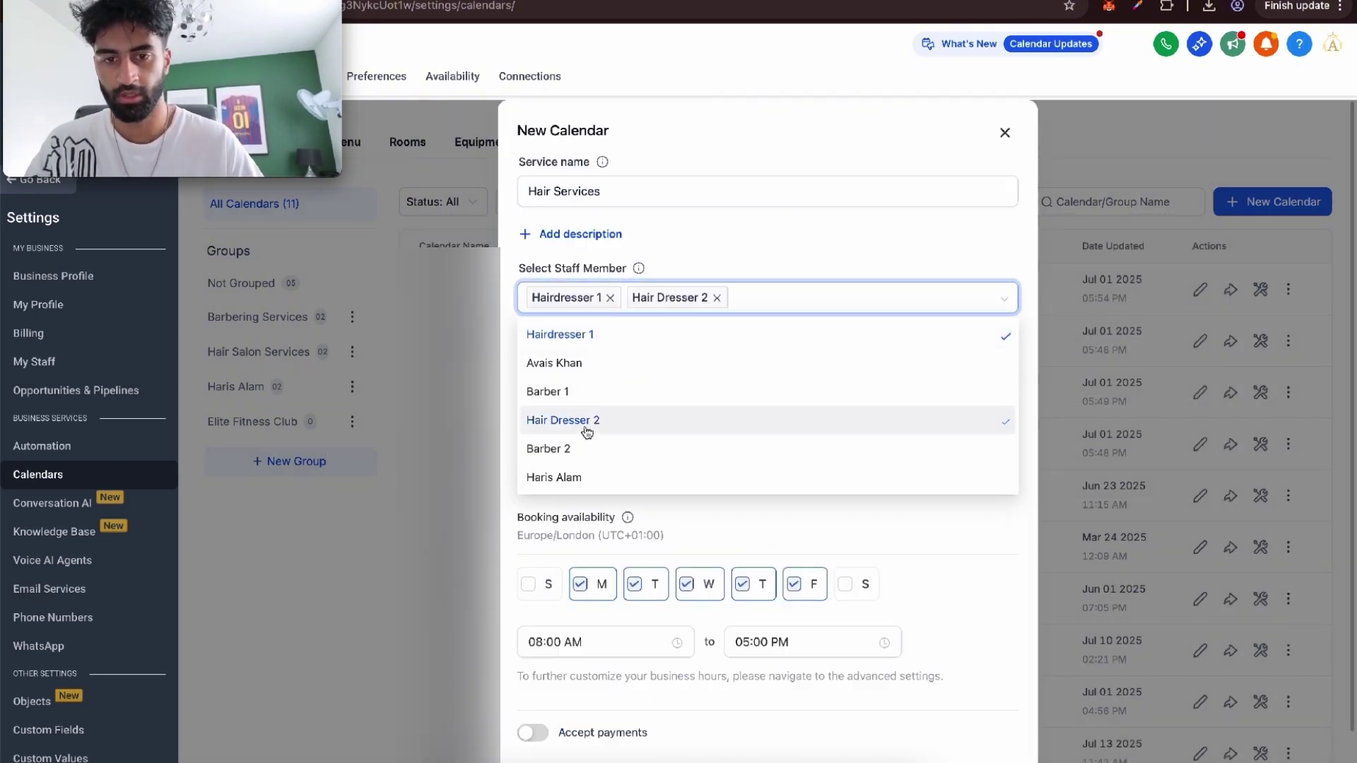
{"action": "left_click", "coordinate": [748, 245]}
{"action": "scroll", "coordinate": [696, 310], "scroll_direction": "down", "scroll_amount": 1}
{"action": "left_click", "coordinate": [681, 323]}
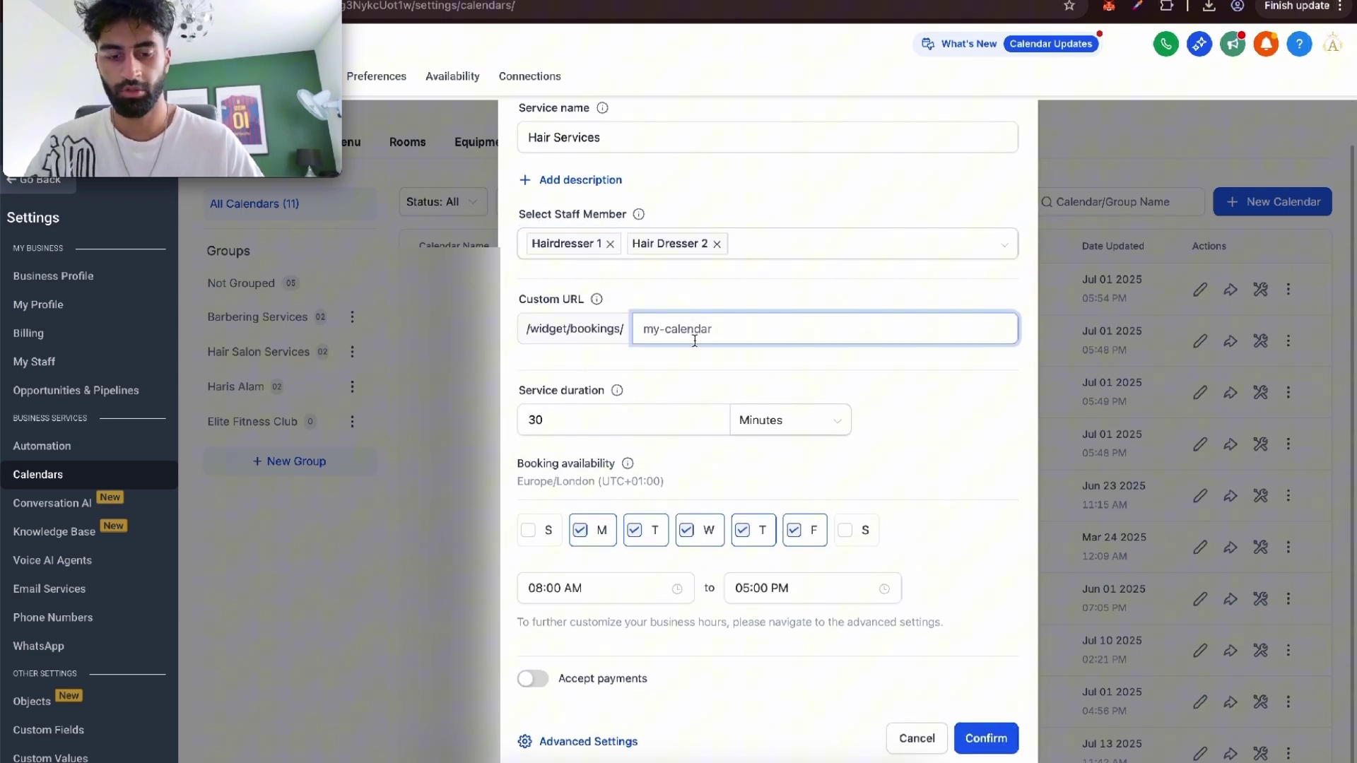
{"action": "type", "text": "hariservices3"}
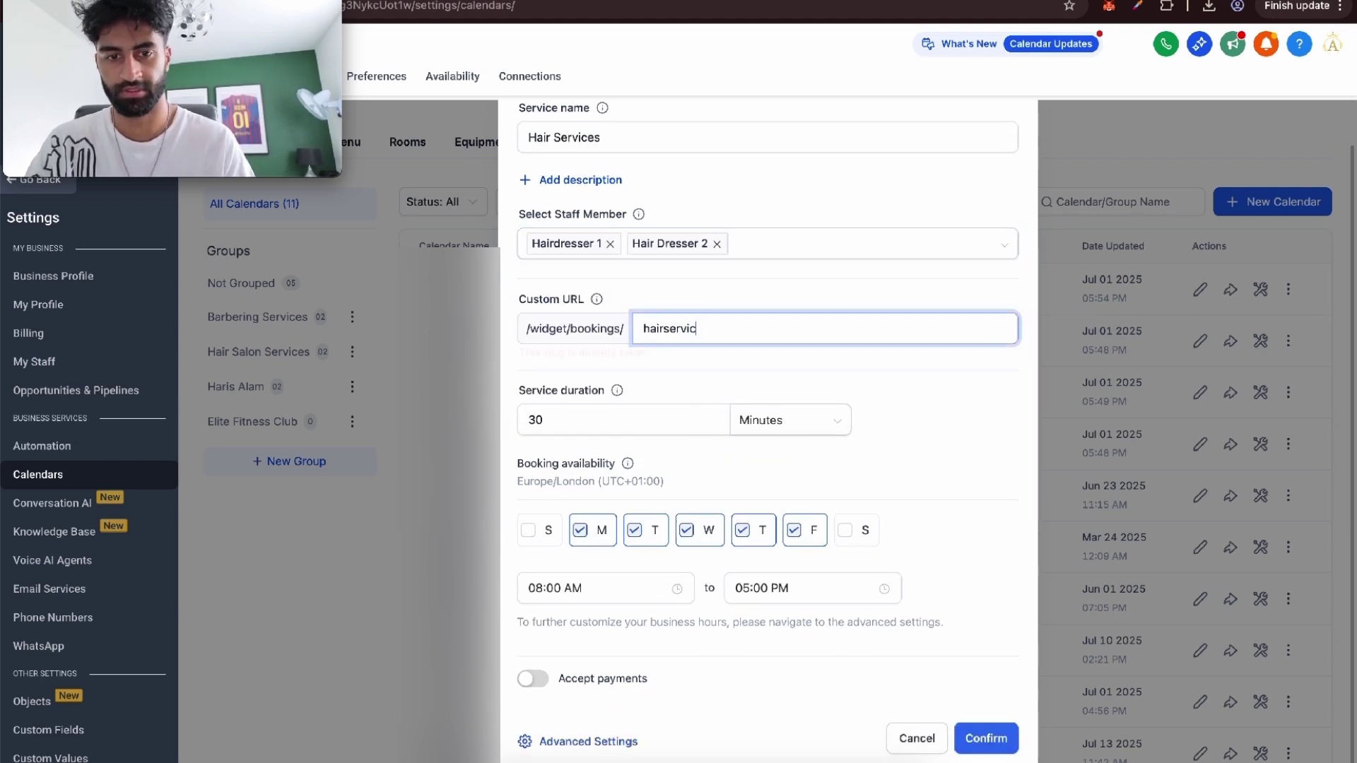
{"action": "left_click", "coordinate": [538, 531]}
{"action": "left_click", "coordinate": [867, 541]}
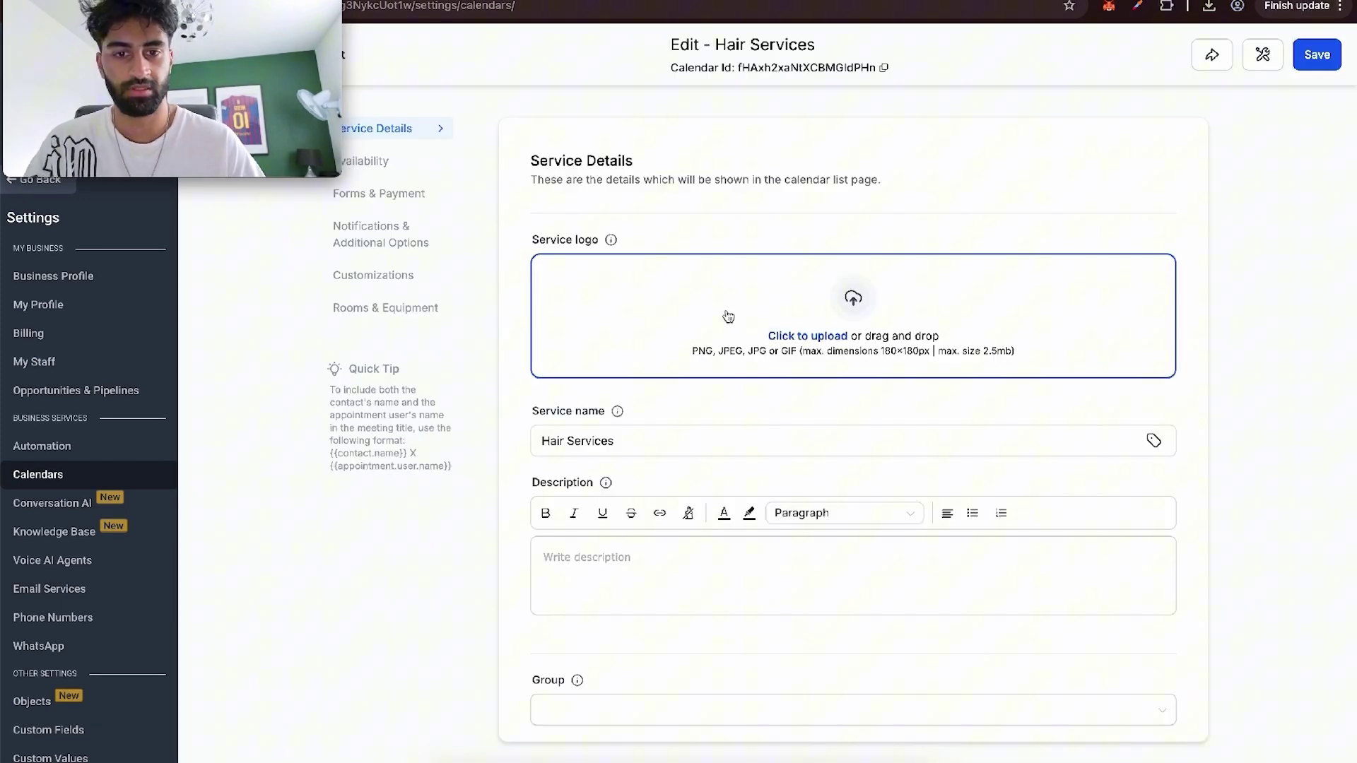
Step: Upload Orio-removebg-preview.png from Downloads as the Hair Services service logo
{"action": "scroll", "coordinate": [813, 315], "scroll_direction": "down", "scroll_amount": 2}
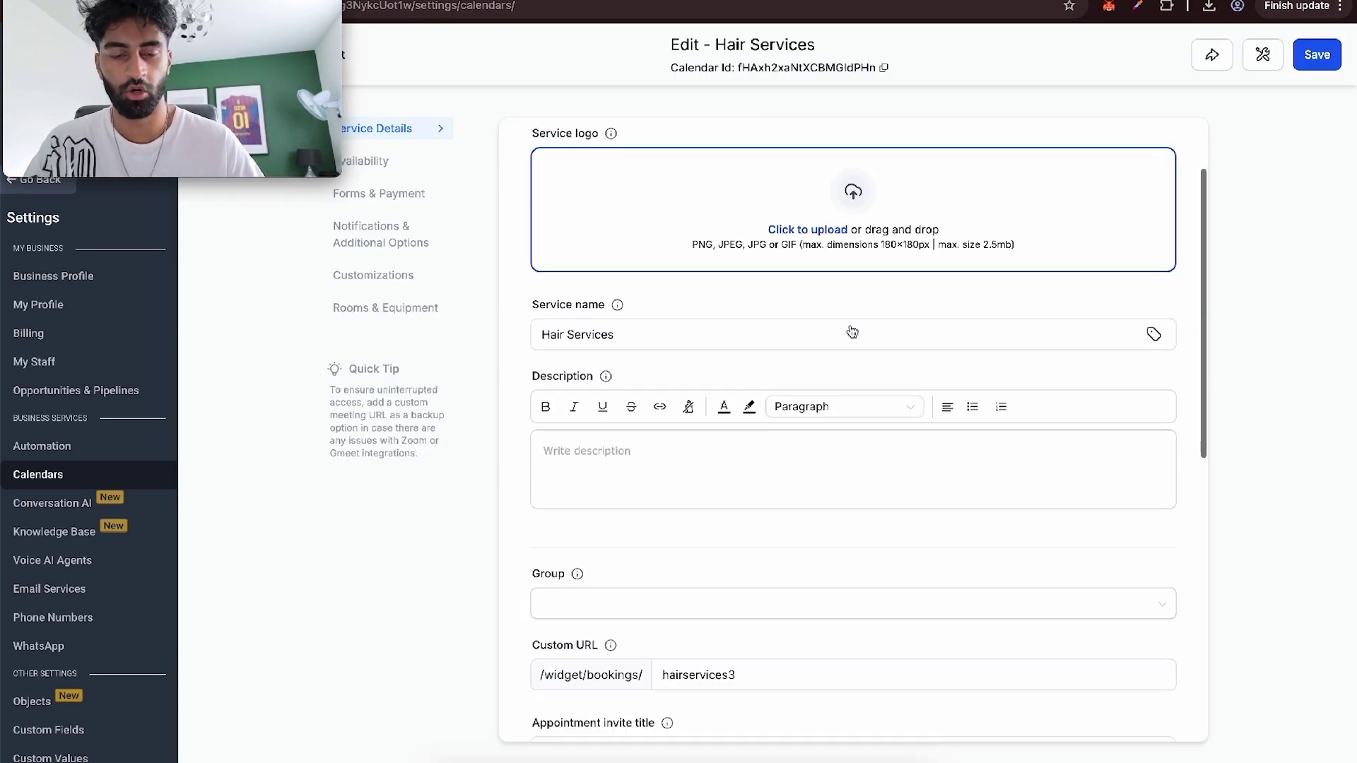
{"action": "scroll", "coordinate": [834, 322], "scroll_direction": "up", "scroll_amount": 2}
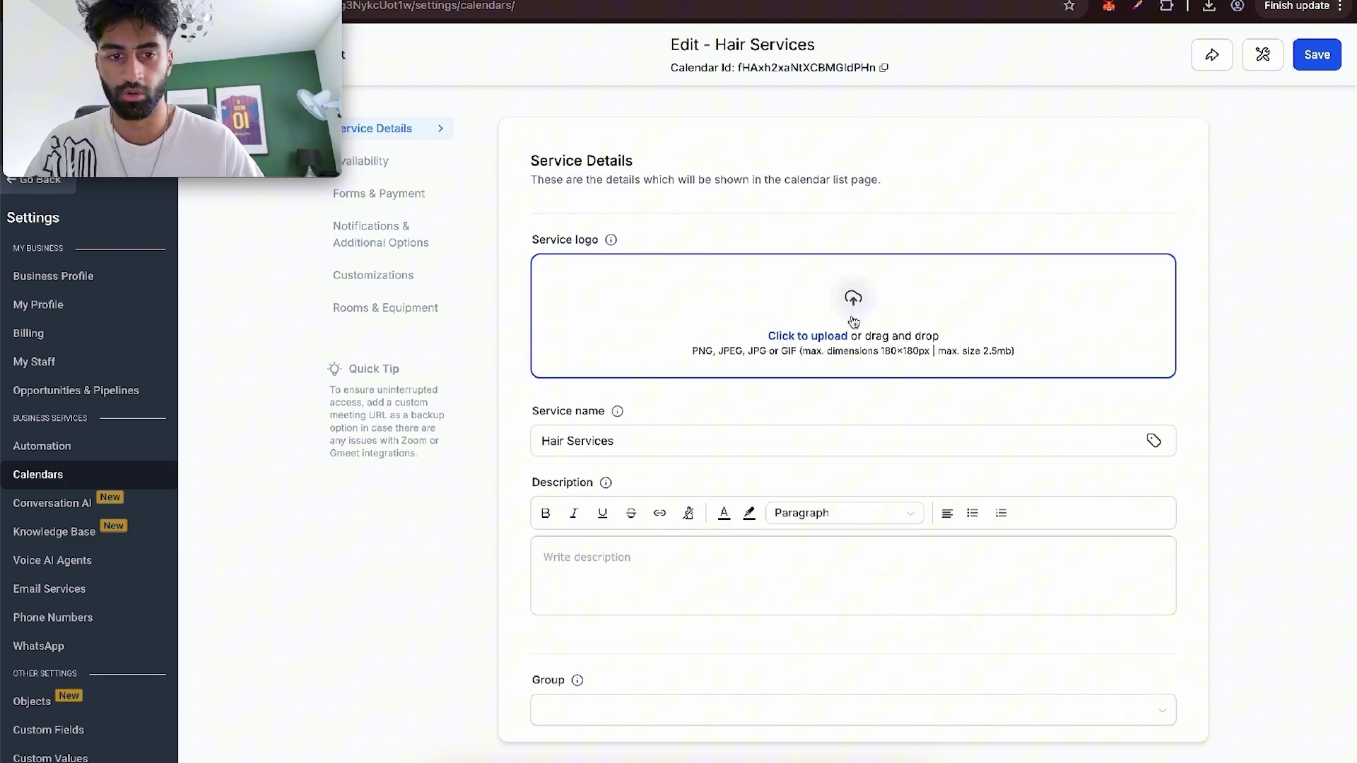
{"action": "left_click", "coordinate": [854, 321]}
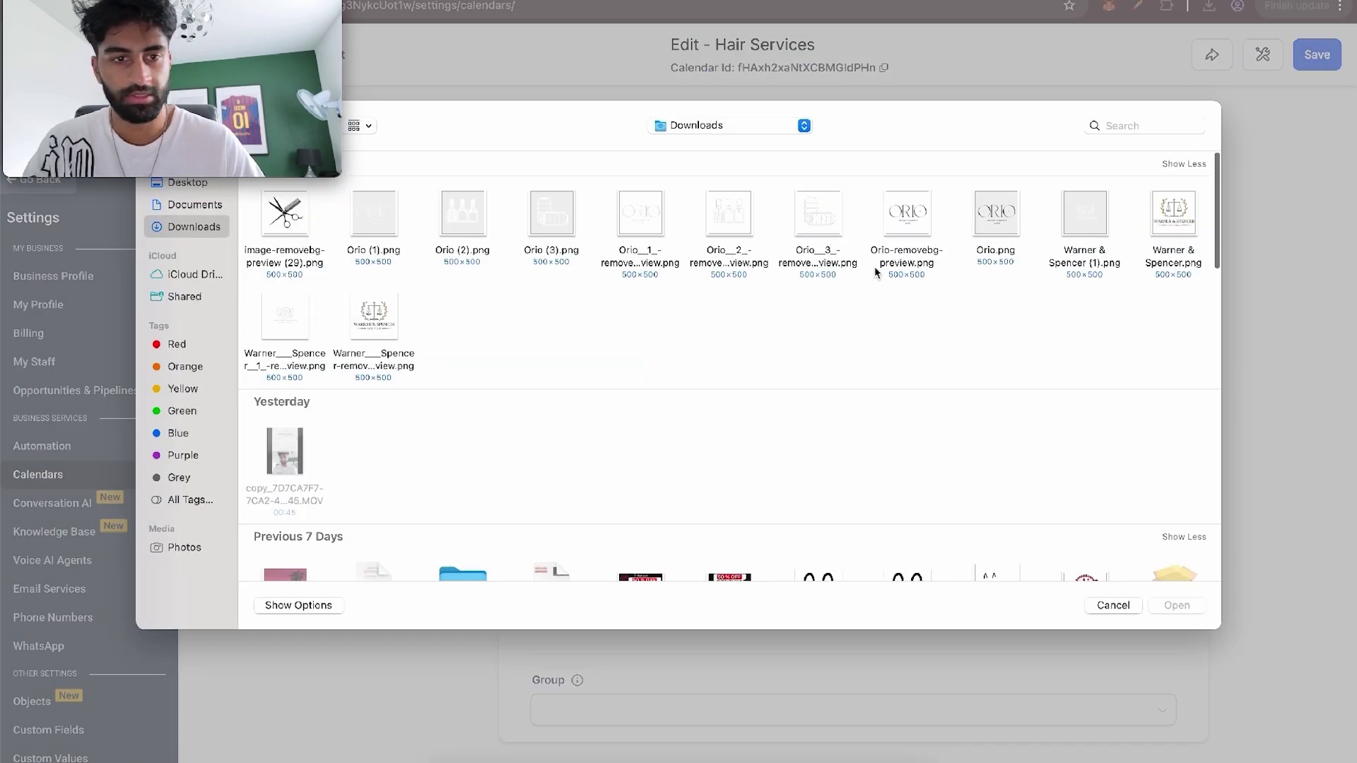
{"action": "double_click", "coordinate": [919, 213]}
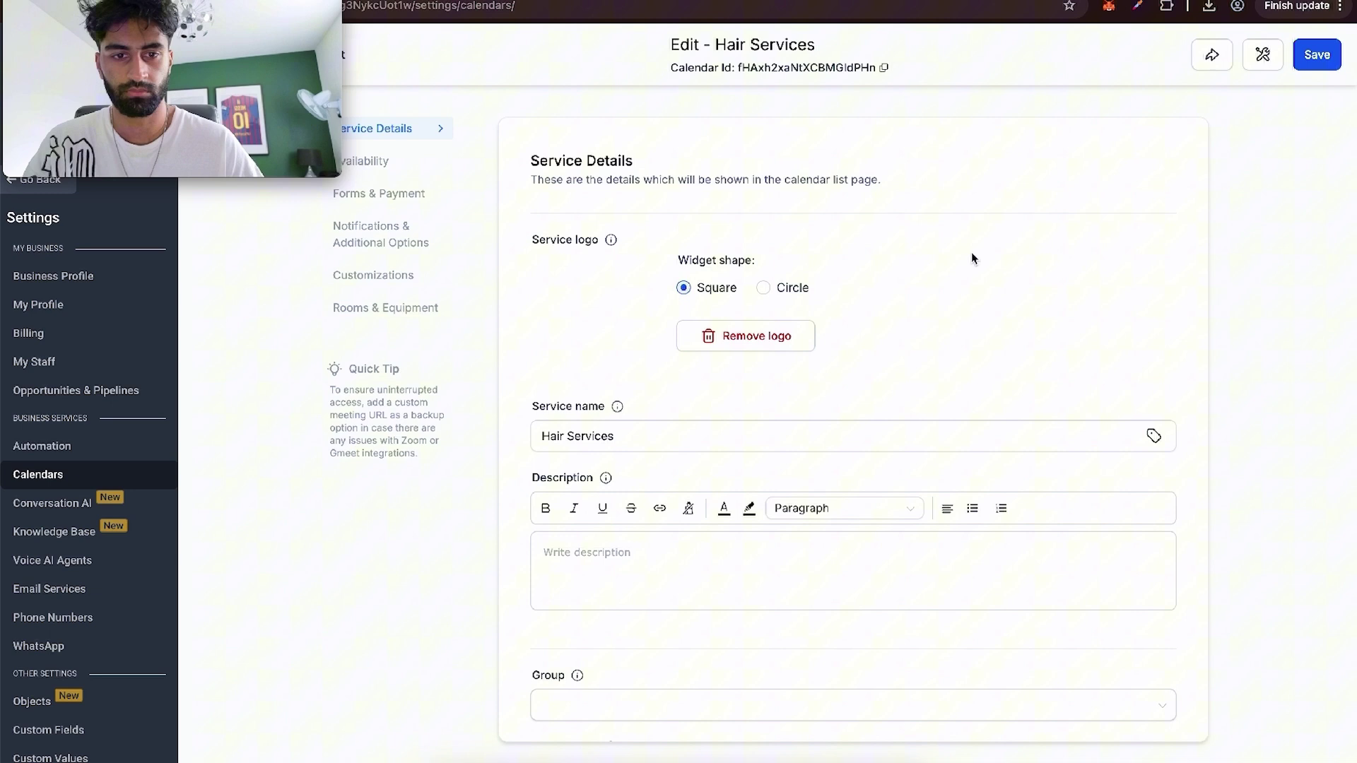
{"action": "scroll", "coordinate": [953, 232], "scroll_direction": "down", "scroll_amount": 8}
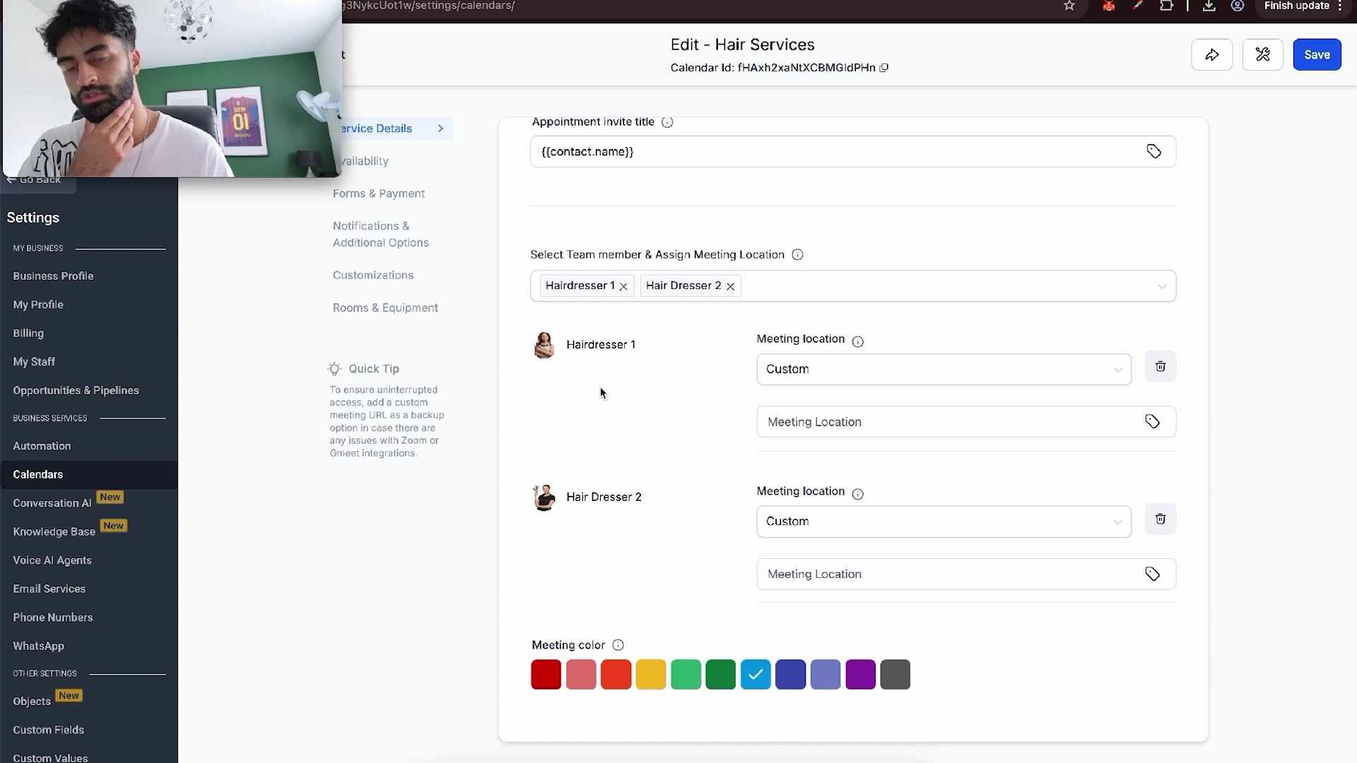
Step: Change the Hair Services service interval from 15 to 30 minutes
{"action": "left_click", "coordinate": [367, 161]}
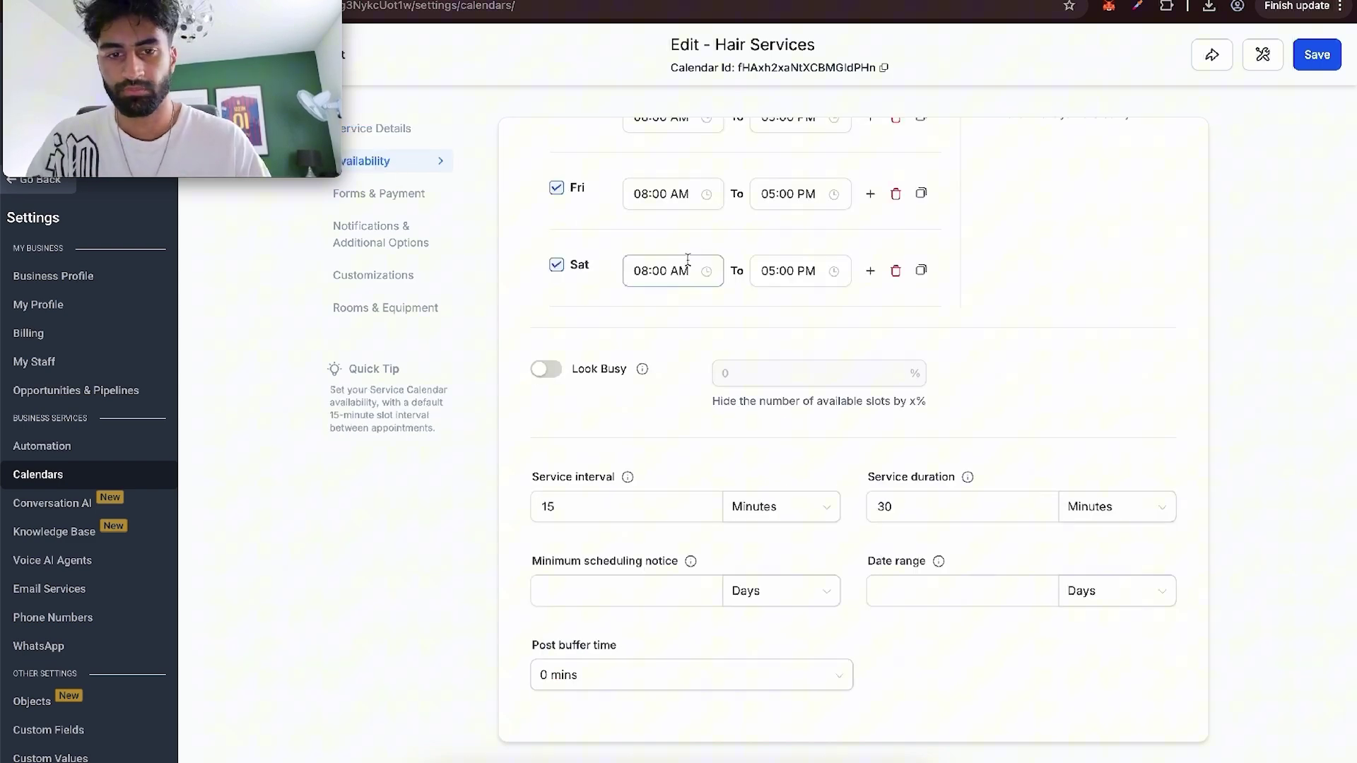
{"action": "scroll", "coordinate": [691, 267], "scroll_direction": "up", "scroll_amount": 5}
{"action": "scroll", "coordinate": [714, 469], "scroll_direction": "down", "scroll_amount": 7}
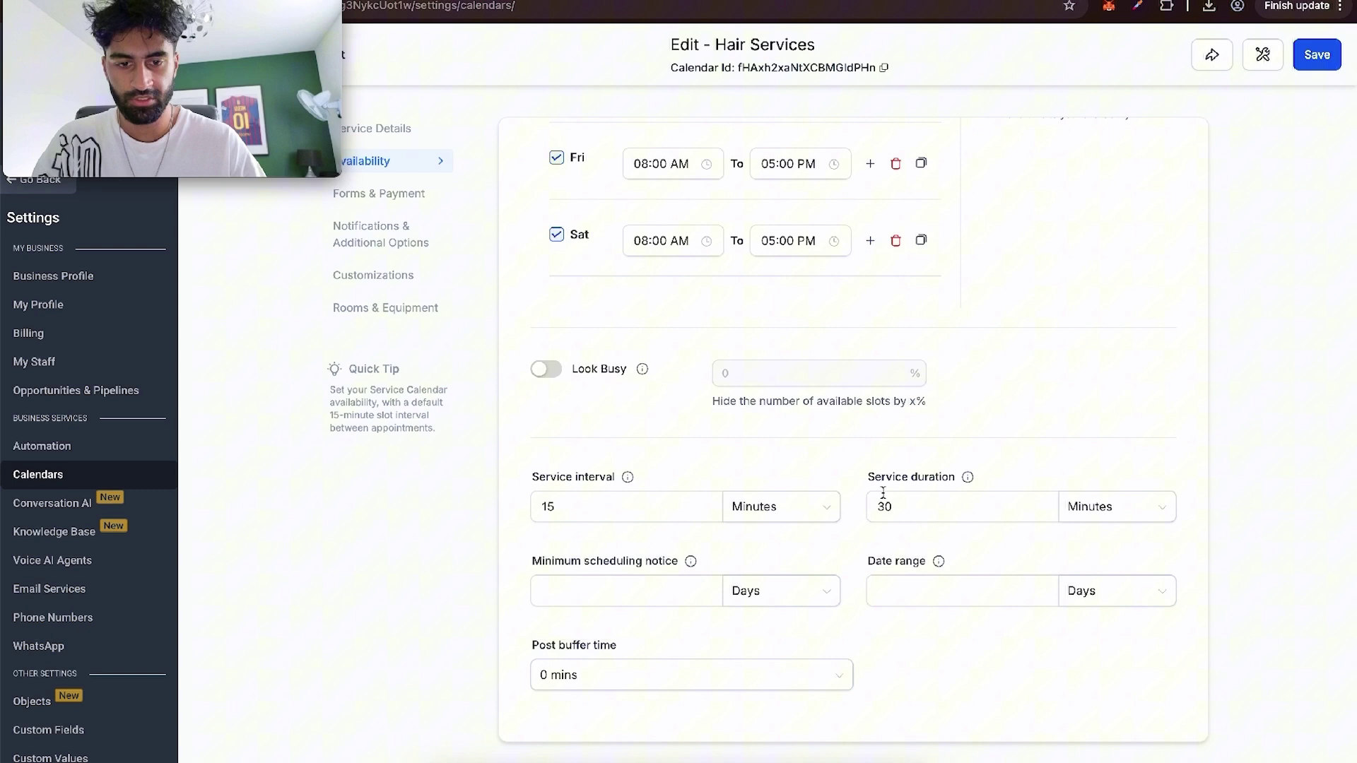
{"action": "left_click_drag", "start_coordinate": [702, 506], "coordinate": [456, 514]}
{"action": "type", "text": "30"}
{"action": "left_click", "coordinate": [590, 468]}
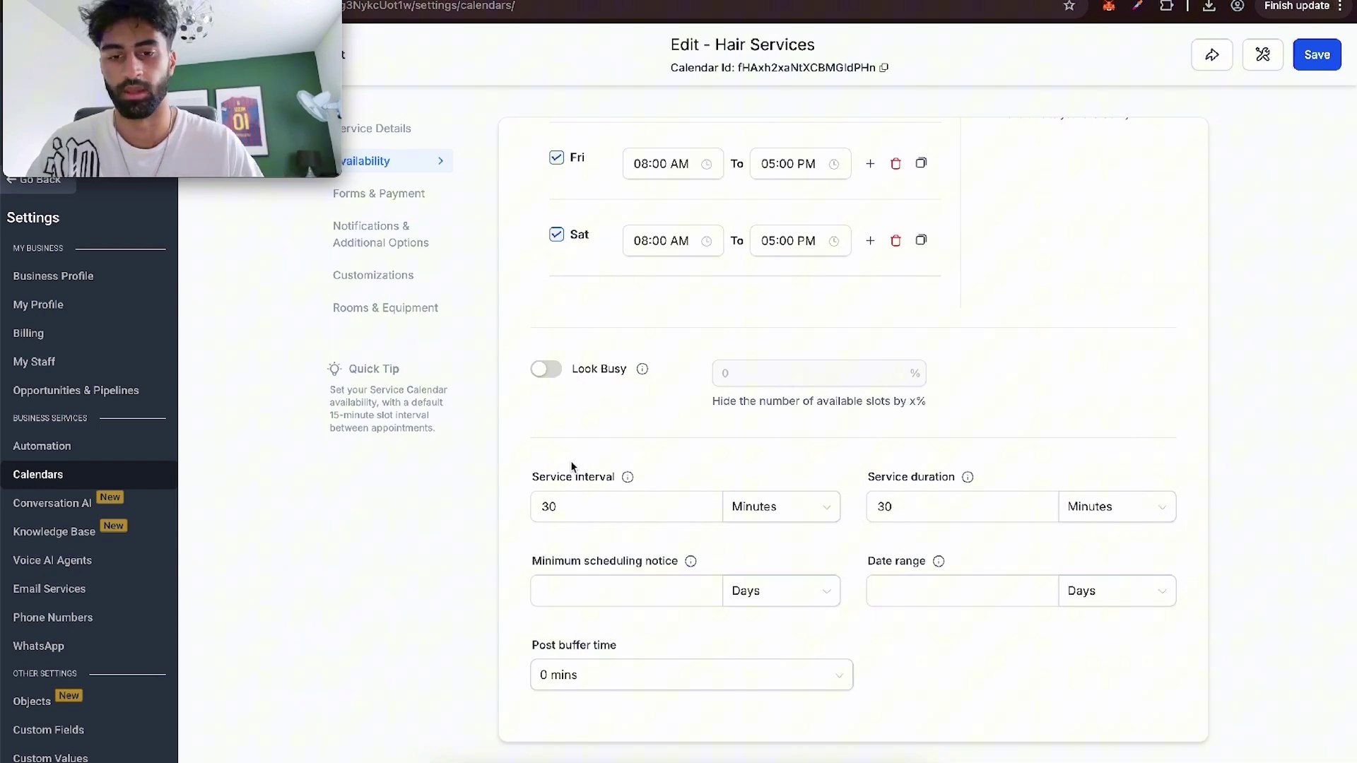
Step: Set the minimum scheduling notice to 1 hour
{"action": "left_click", "coordinate": [747, 591]}
{"action": "left_click", "coordinate": [777, 625]}
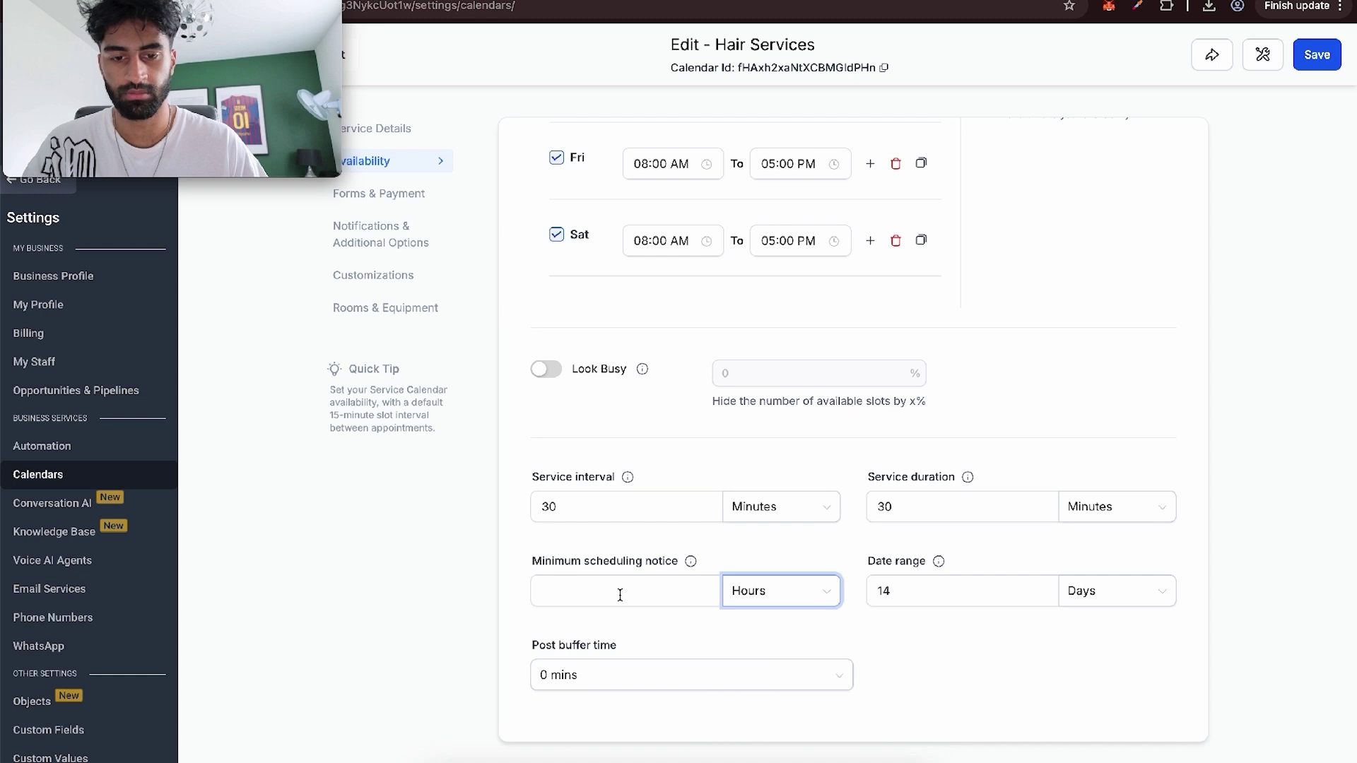
{"action": "left_click", "coordinate": [620, 596]}
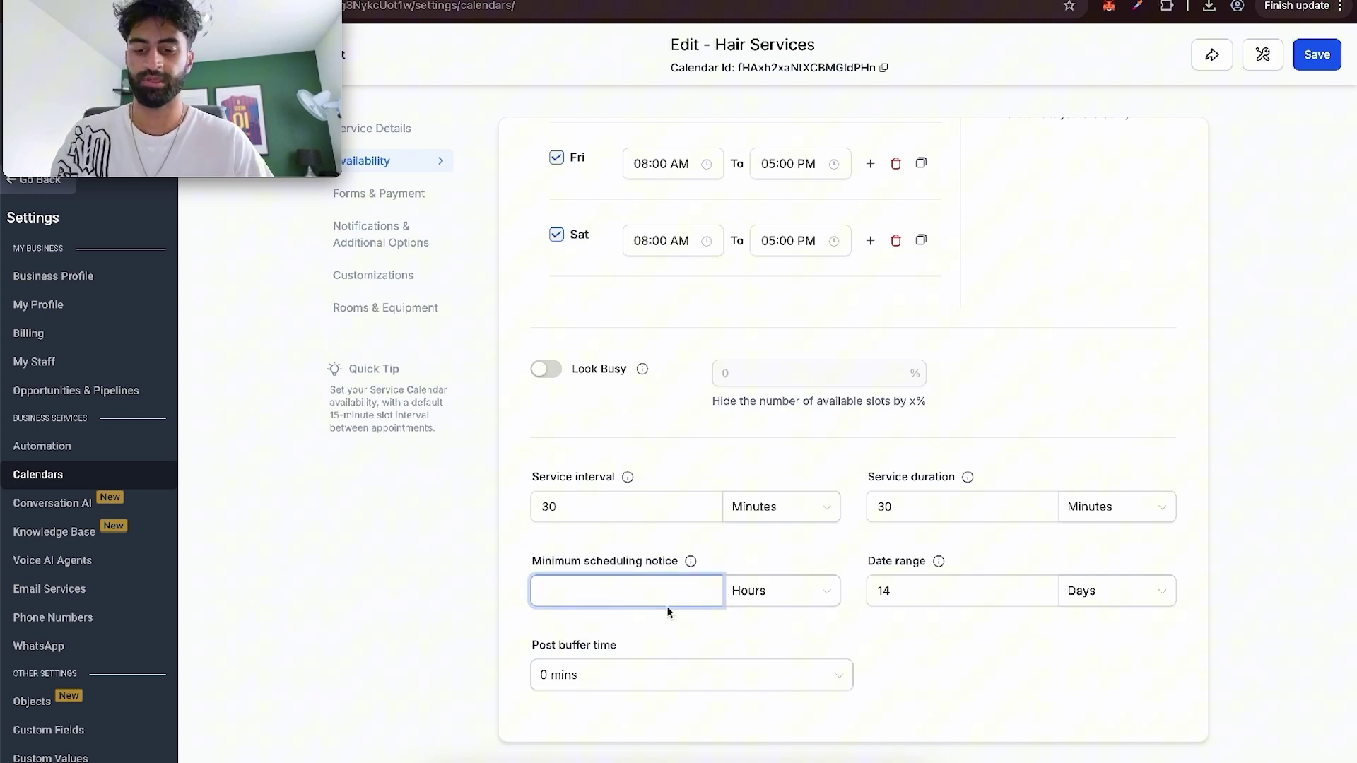
{"action": "left_click", "coordinate": [650, 569]}
{"action": "left_click", "coordinate": [567, 583]}
{"action": "type", "text": "1"}
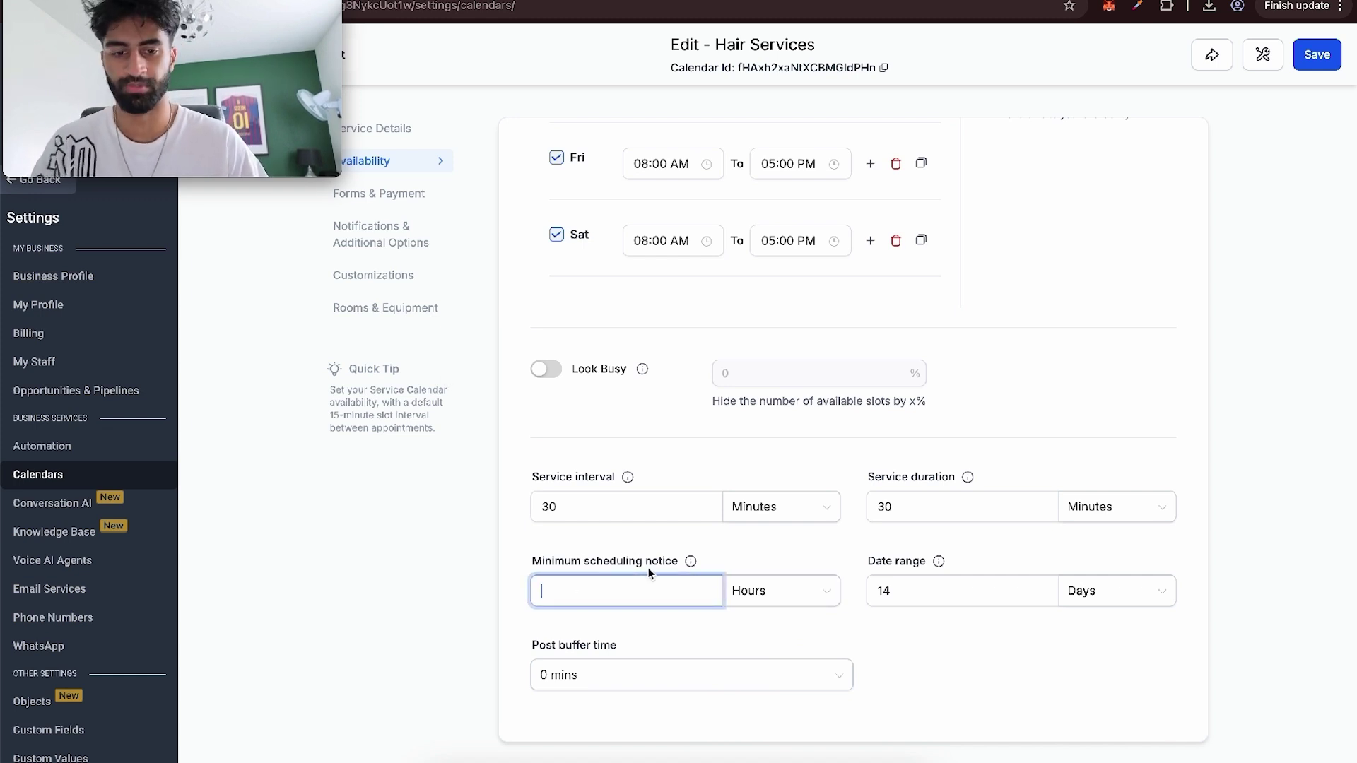
{"action": "left_click", "coordinate": [742, 591]}
{"action": "left_click", "coordinate": [655, 566]}
Step: Enable Accept payments with a 50 GBP amount and Payment Mode set to Live
{"action": "left_click", "coordinate": [417, 198]}
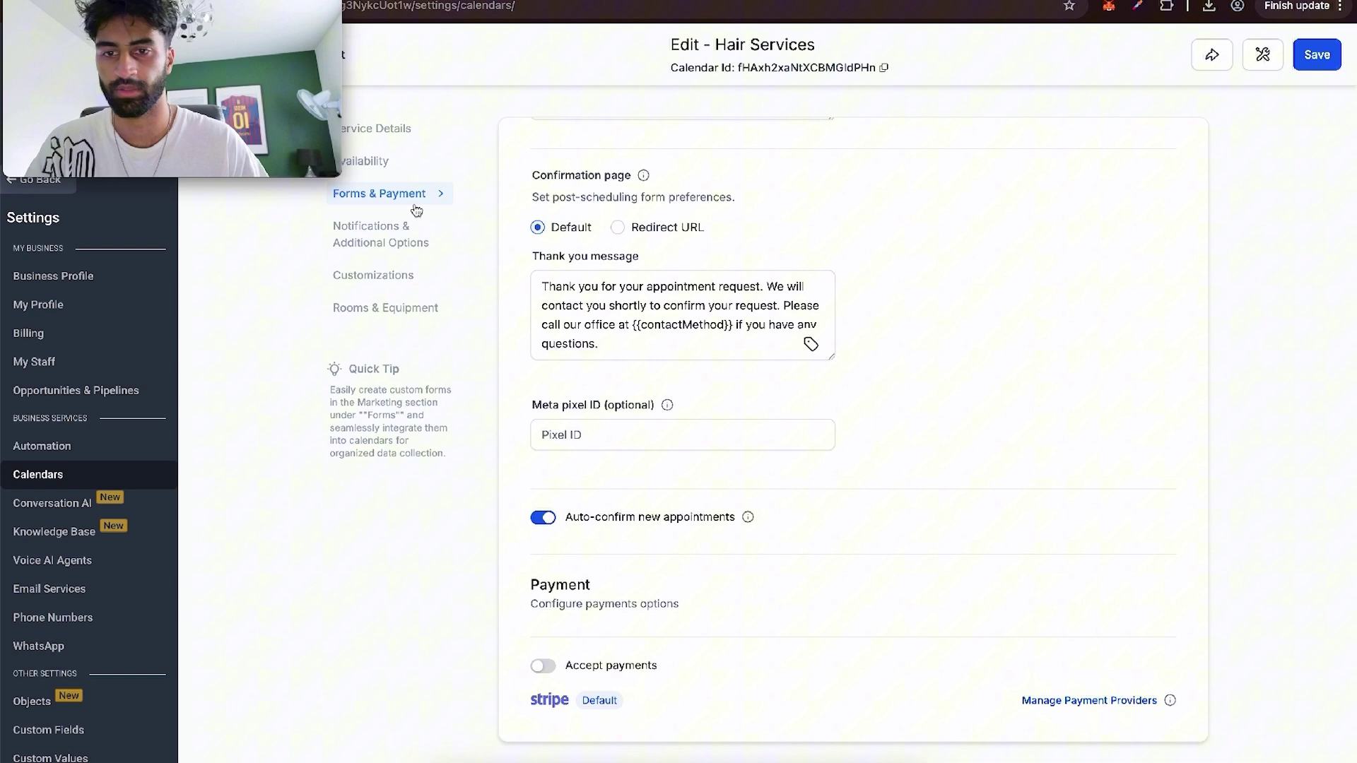
{"action": "left_click", "coordinate": [426, 200]}
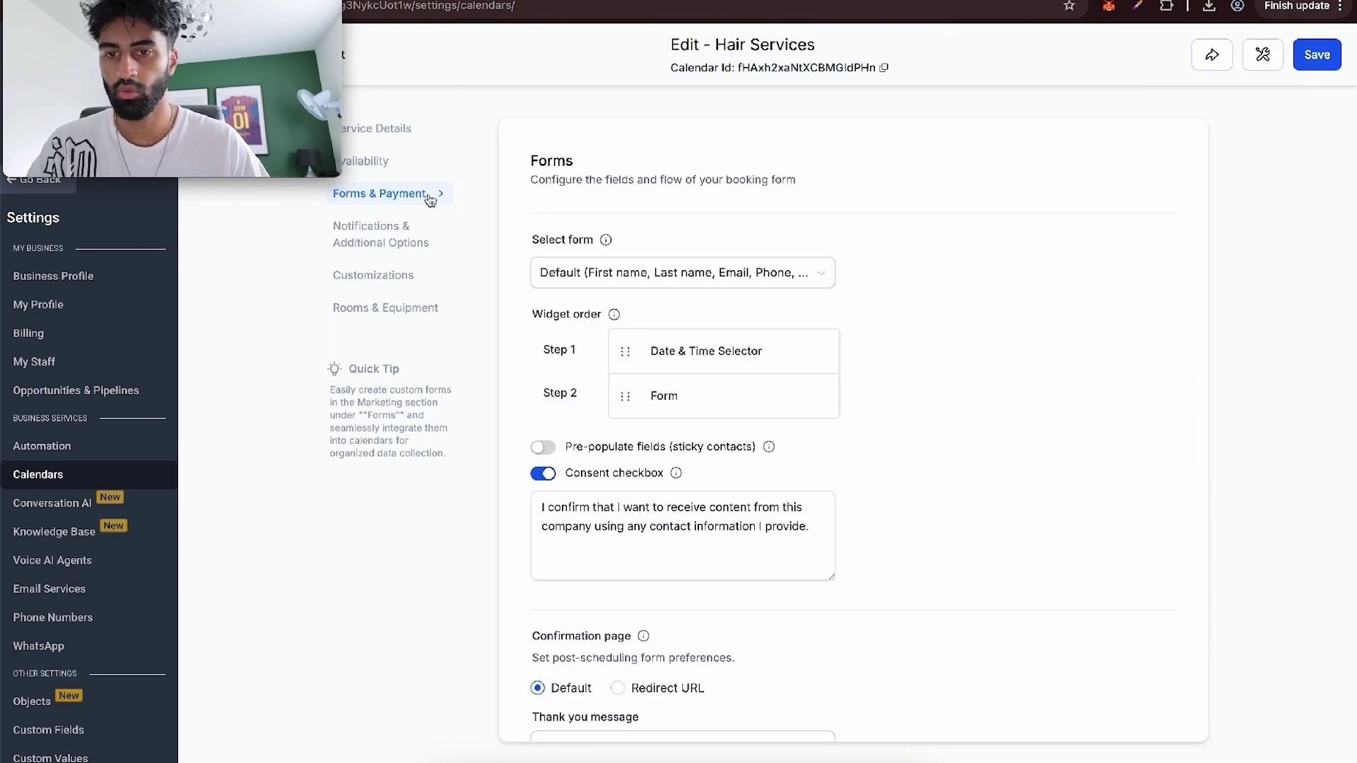
{"action": "scroll", "coordinate": [542, 304], "scroll_direction": "down", "scroll_amount": 6}
{"action": "left_click", "coordinate": [543, 666]}
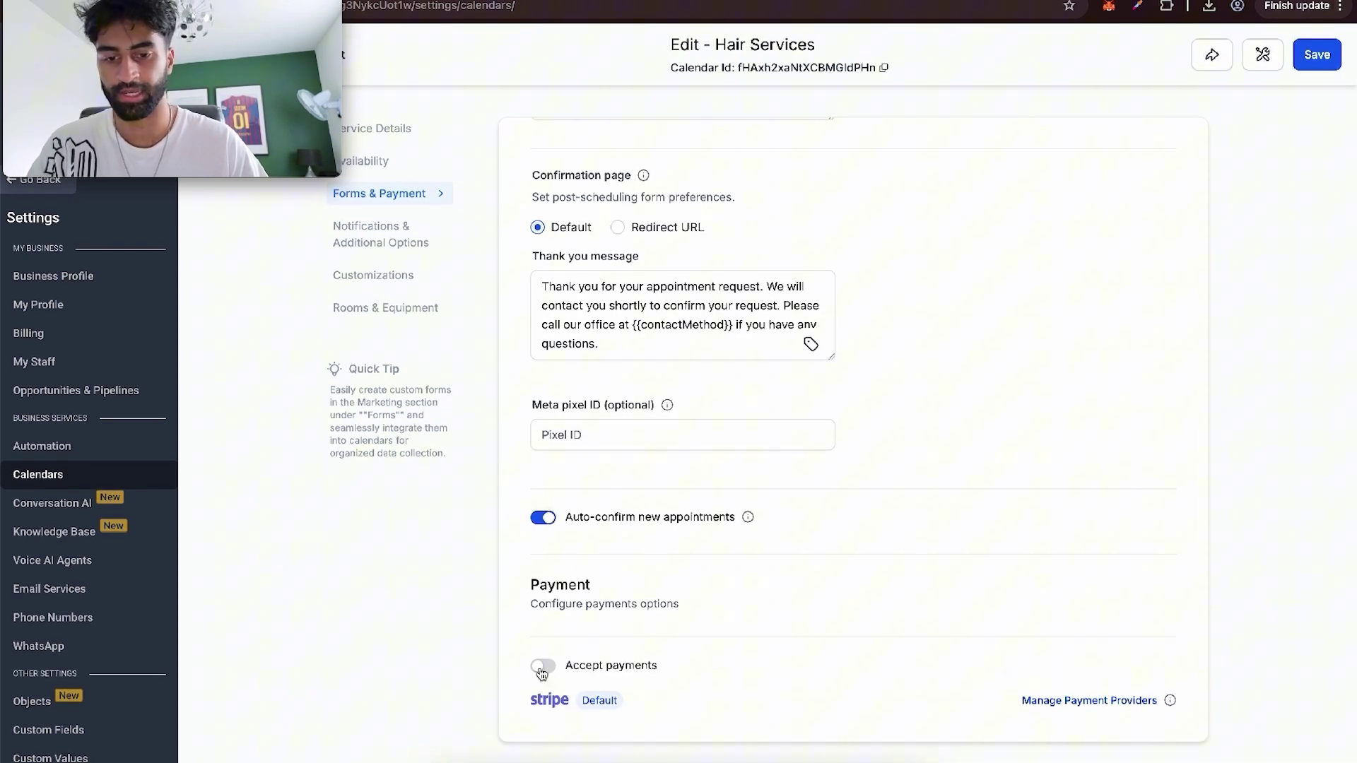
{"action": "scroll", "coordinate": [642, 706], "scroll_direction": "down", "scroll_amount": 4}
{"action": "left_click", "coordinate": [594, 448]}
{"action": "left_click_drag", "start_coordinate": [594, 449], "coordinate": [420, 454]}
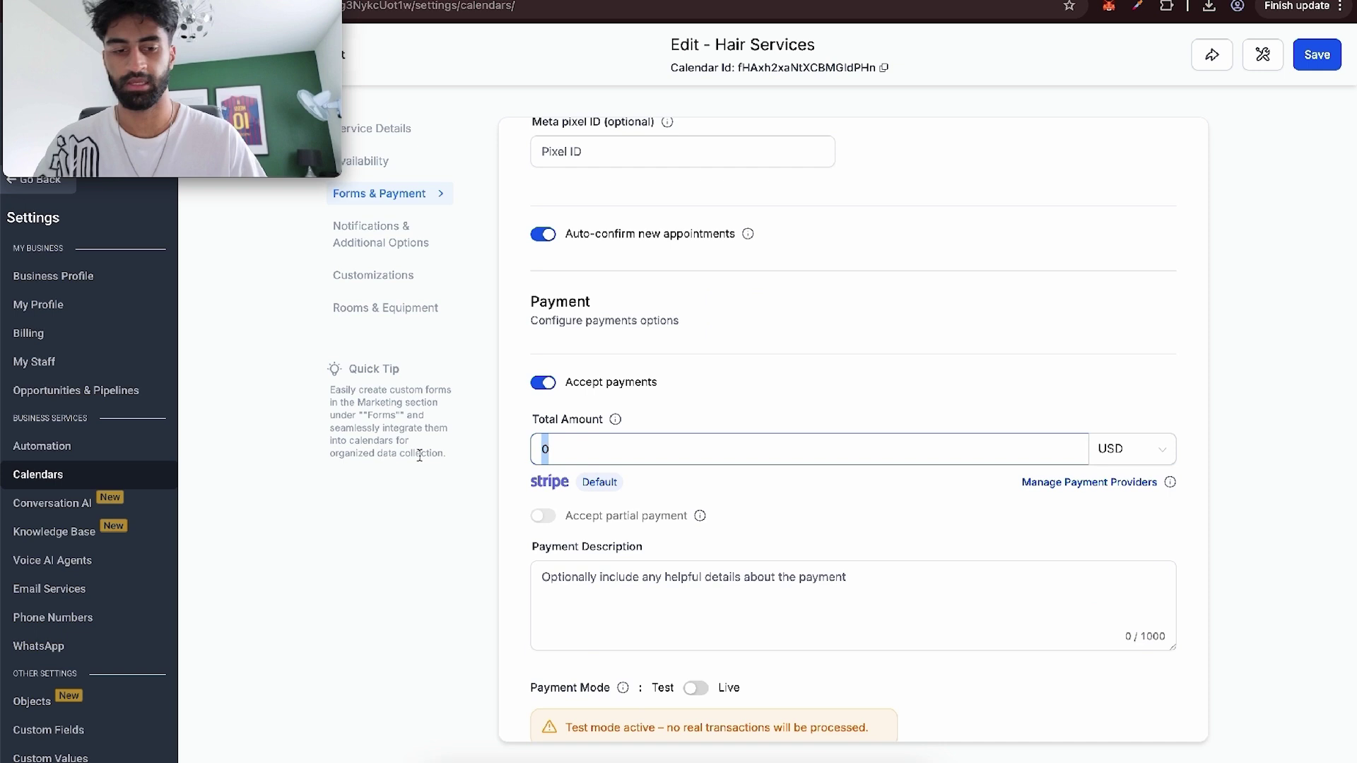
{"action": "key", "text": "BackSpace"}
{"action": "type", "text": "50"}
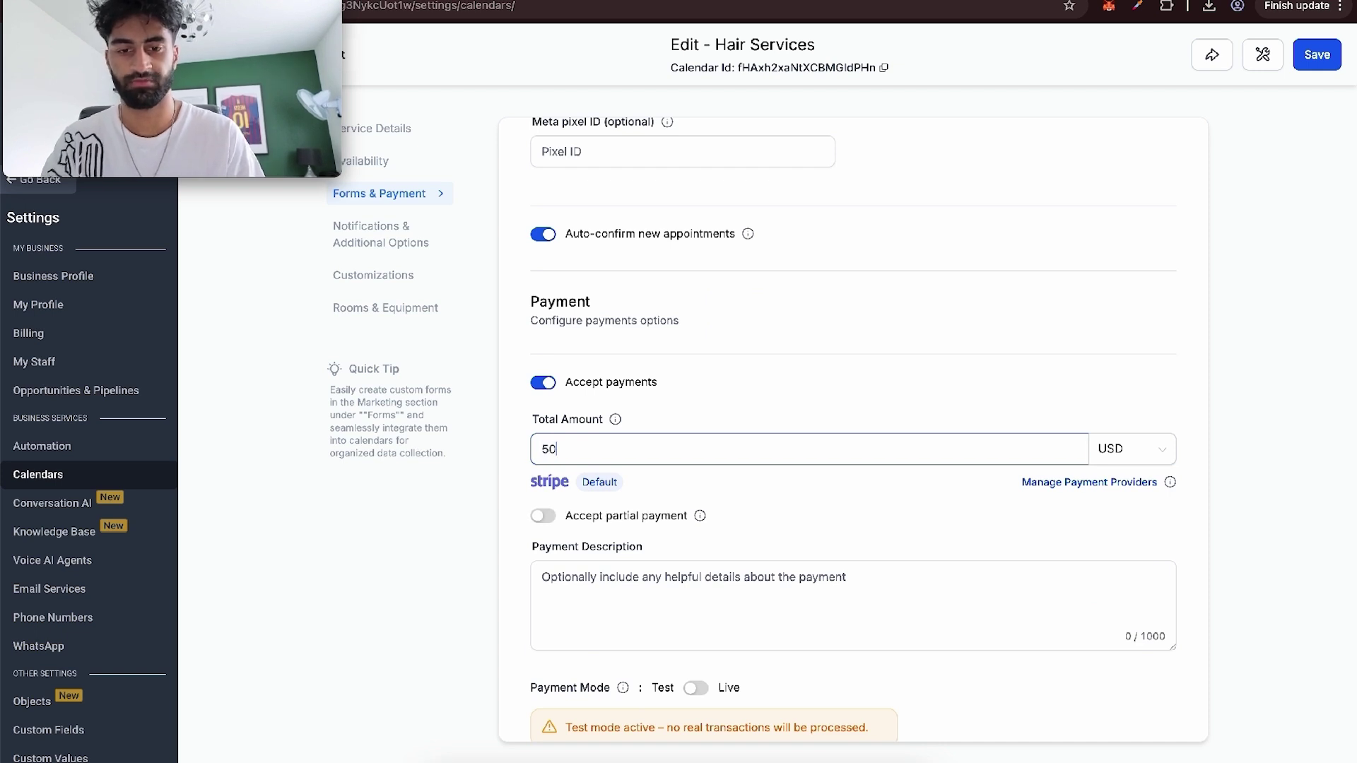
{"action": "left_click", "coordinate": [752, 416]}
{"action": "left_click", "coordinate": [1131, 453]}
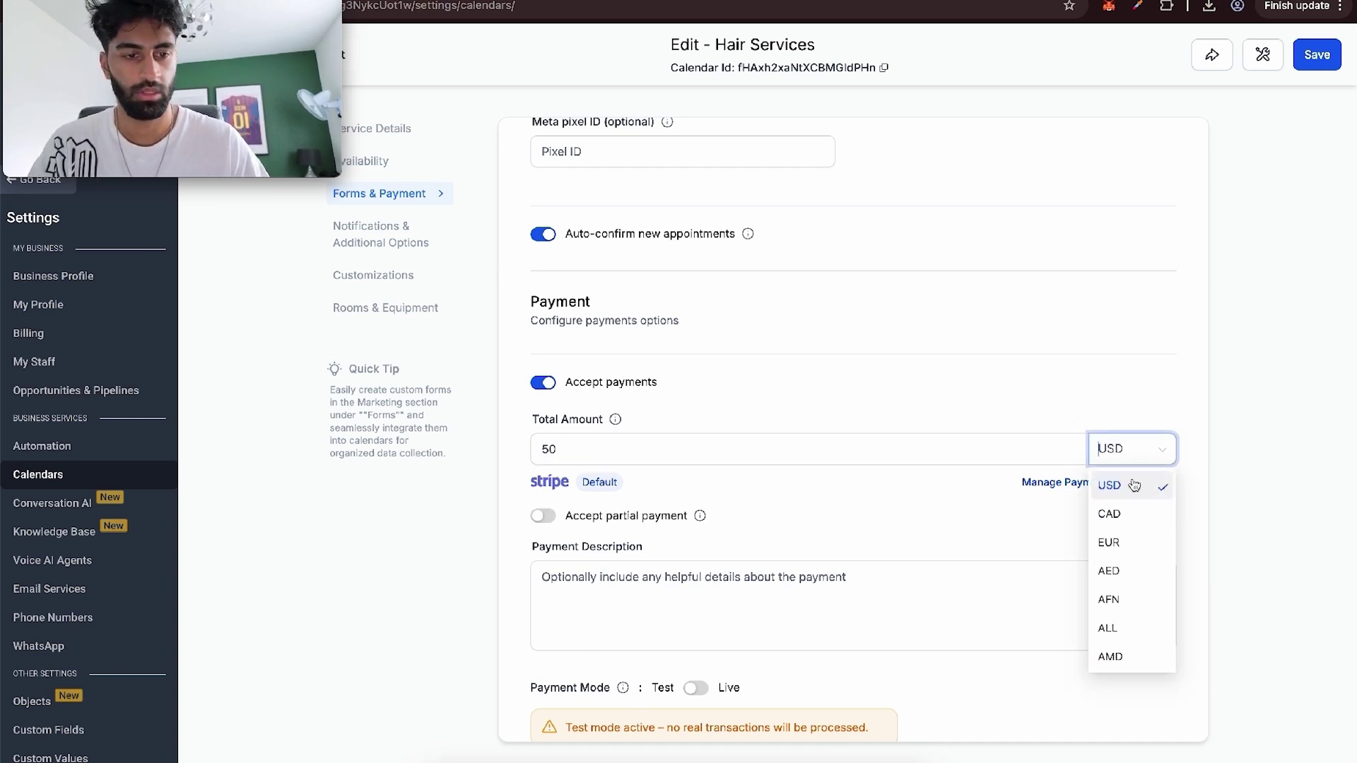
{"action": "left_click", "coordinate": [1110, 540]}
{"action": "left_click", "coordinate": [697, 637]}
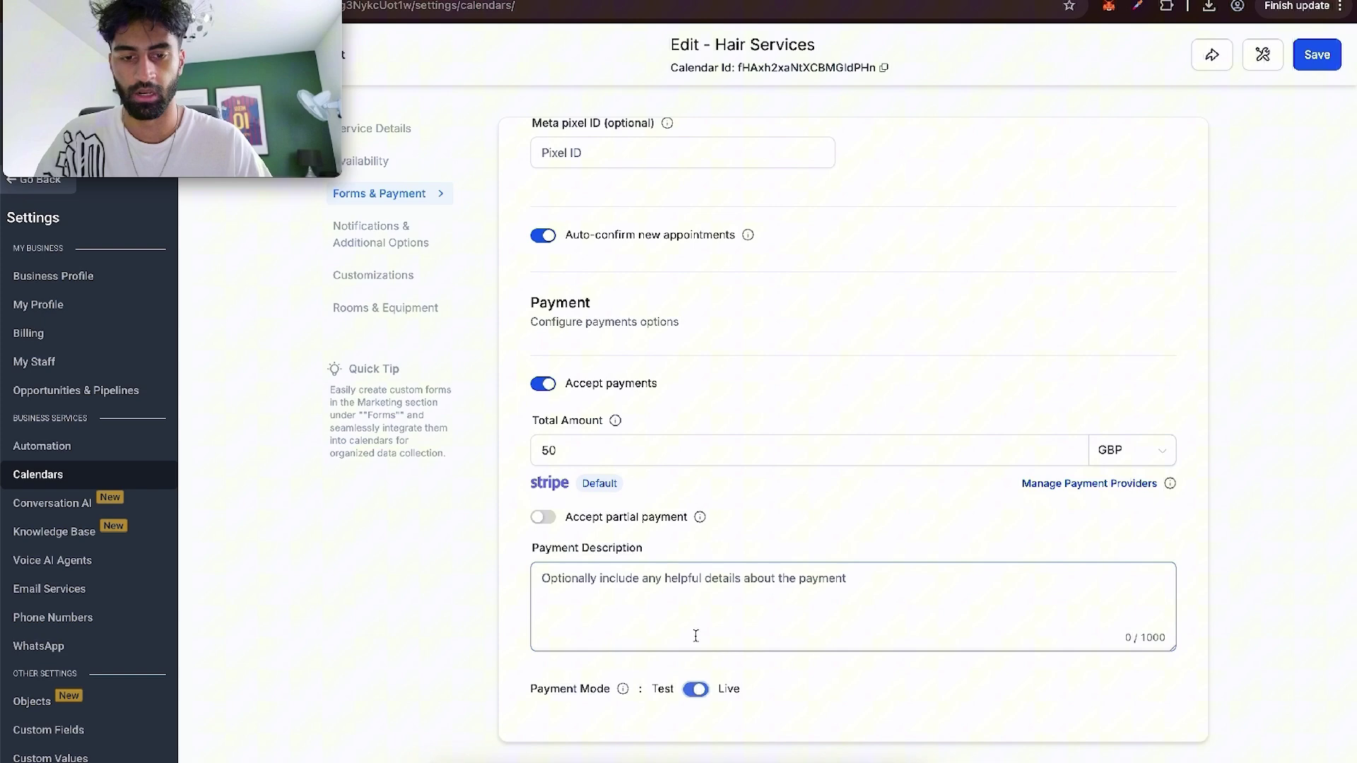
Step: Choose a hair-salon image as the Service Cover Image in Customizations
{"action": "left_click", "coordinate": [411, 249]}
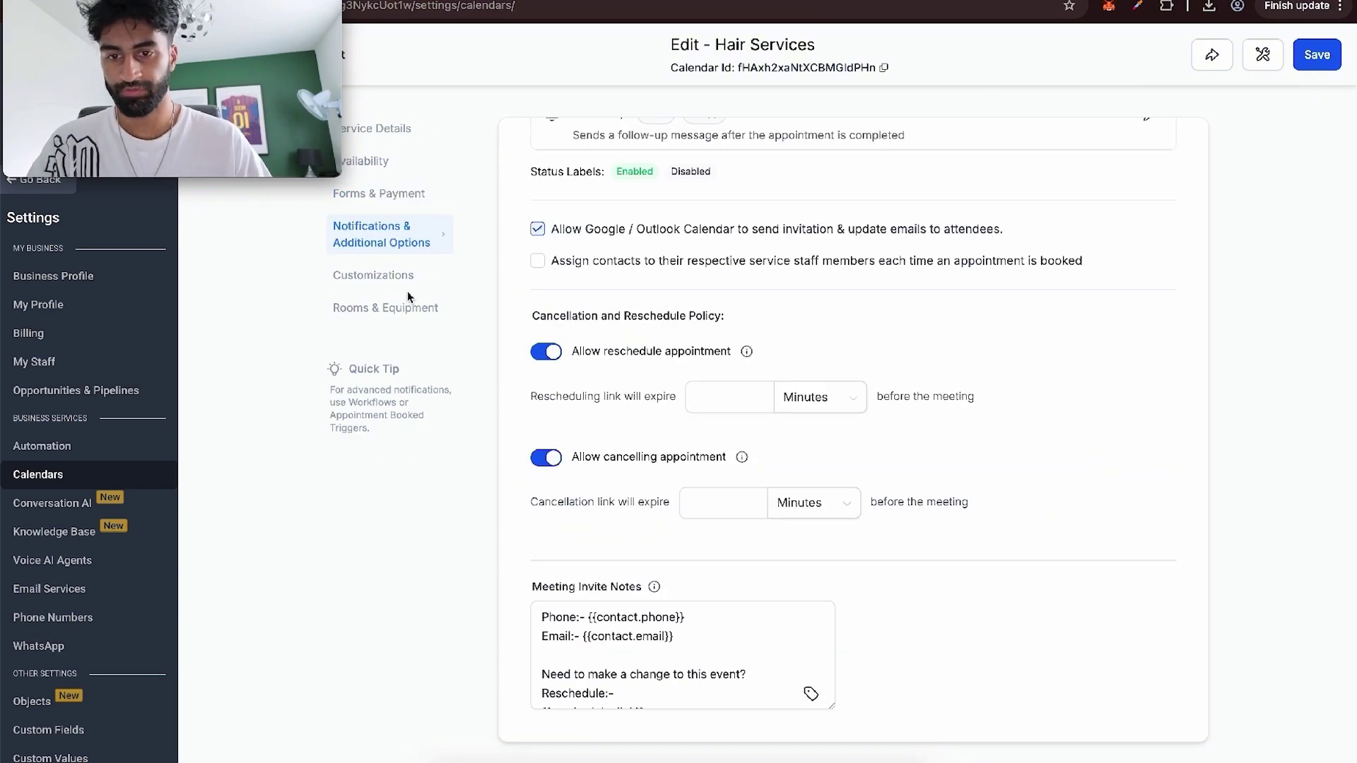
{"action": "left_click", "coordinate": [382, 277]}
{"action": "scroll", "coordinate": [690, 369], "scroll_direction": "up", "scroll_amount": 5}
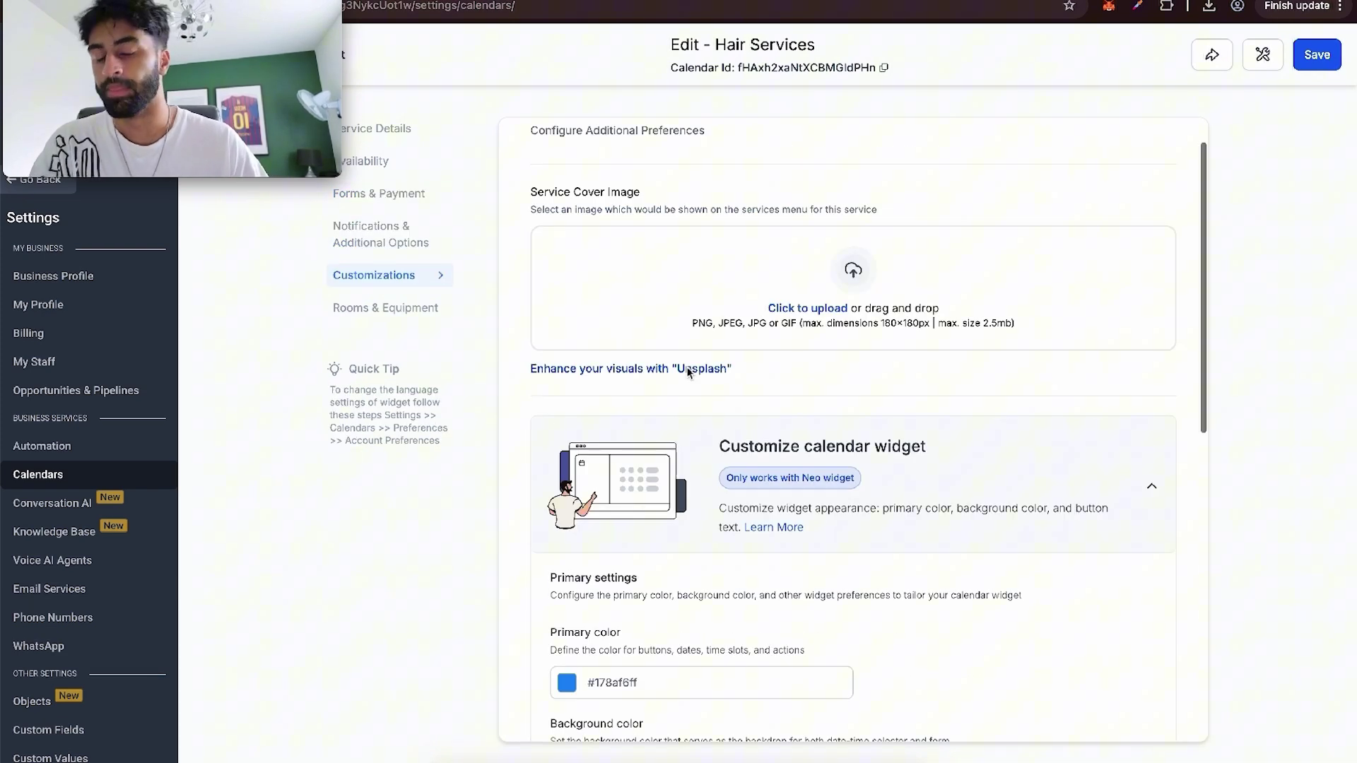
{"action": "scroll", "coordinate": [689, 371], "scroll_direction": "up", "scroll_amount": 1}
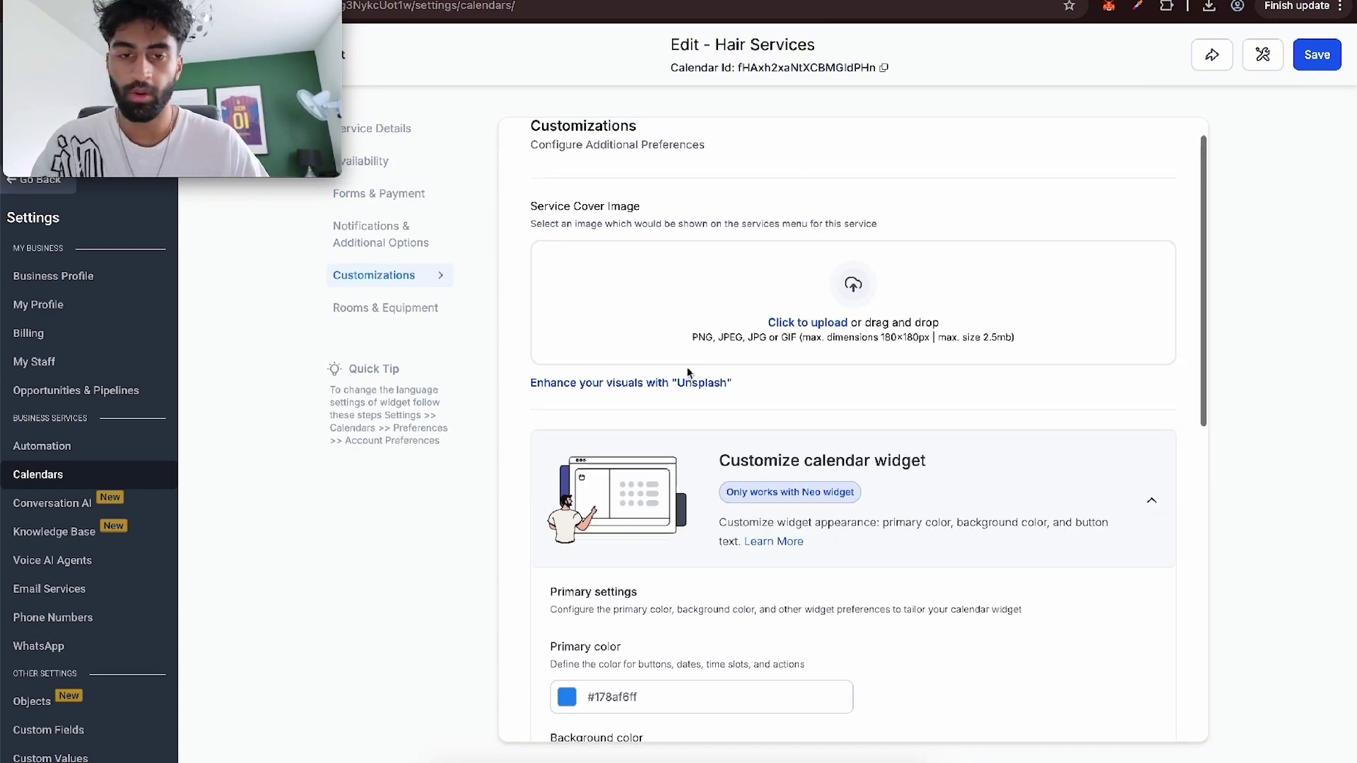
{"action": "left_click", "coordinate": [421, 306]}
{"action": "left_click", "coordinate": [405, 278]}
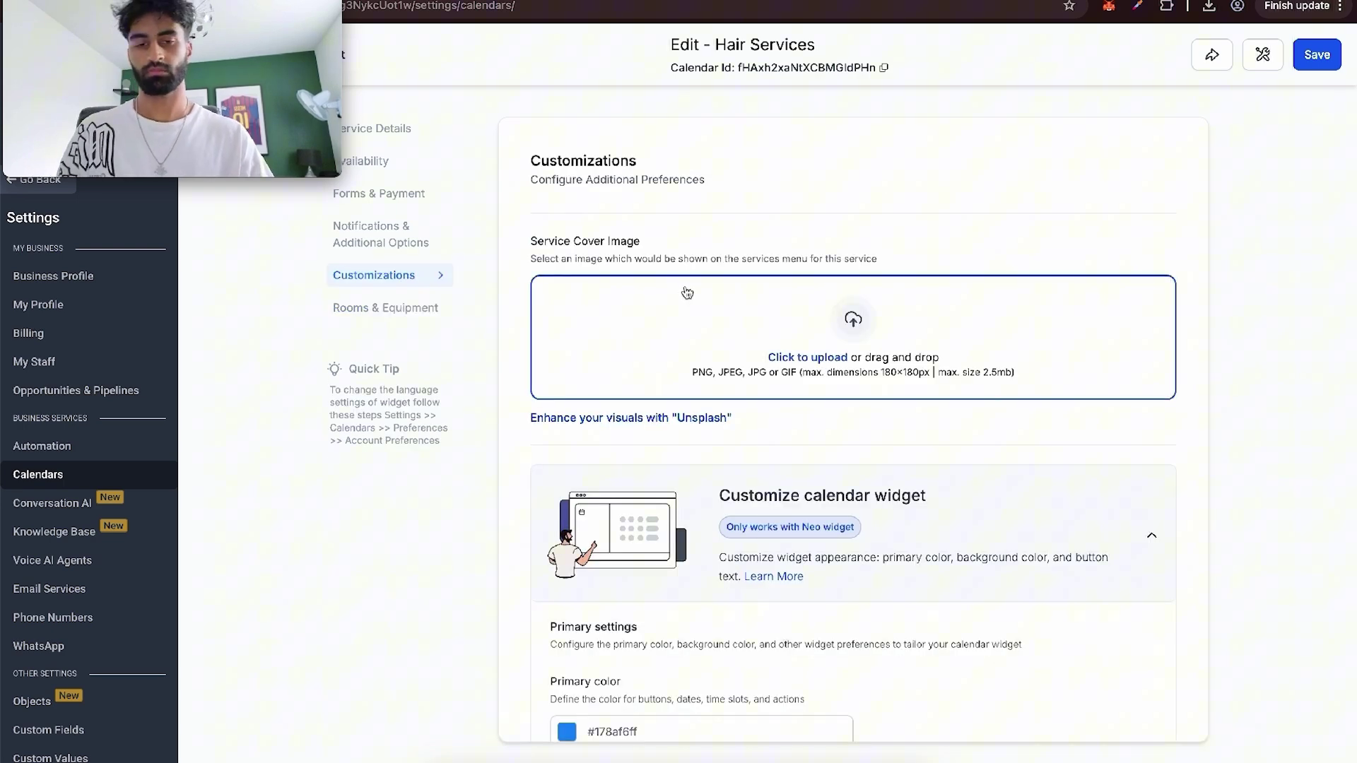
{"action": "left_click", "coordinate": [687, 293]}
{"action": "scroll", "coordinate": [638, 379], "scroll_direction": "down", "scroll_amount": 5}
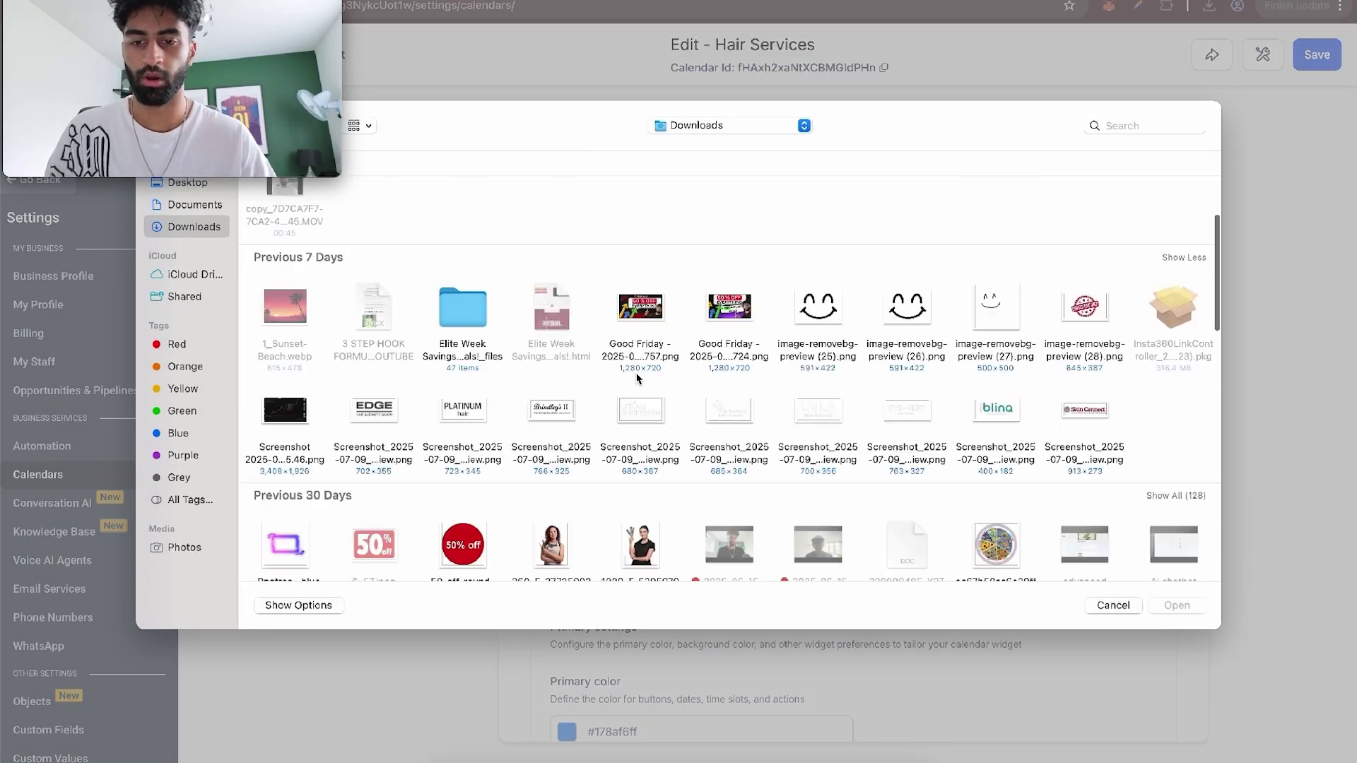
{"action": "scroll", "coordinate": [637, 380], "scroll_direction": "down", "scroll_amount": 5}
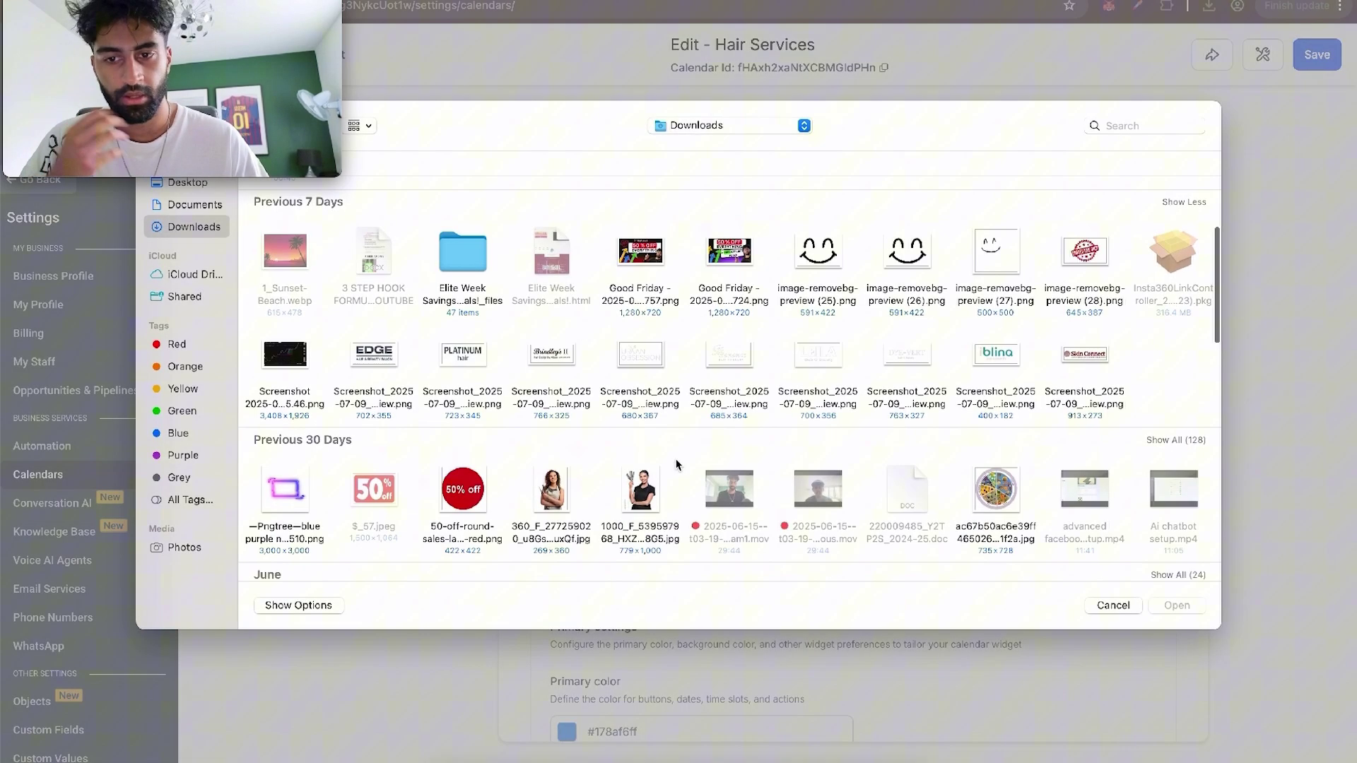
{"action": "scroll", "coordinate": [677, 464], "scroll_direction": "down", "scroll_amount": 6}
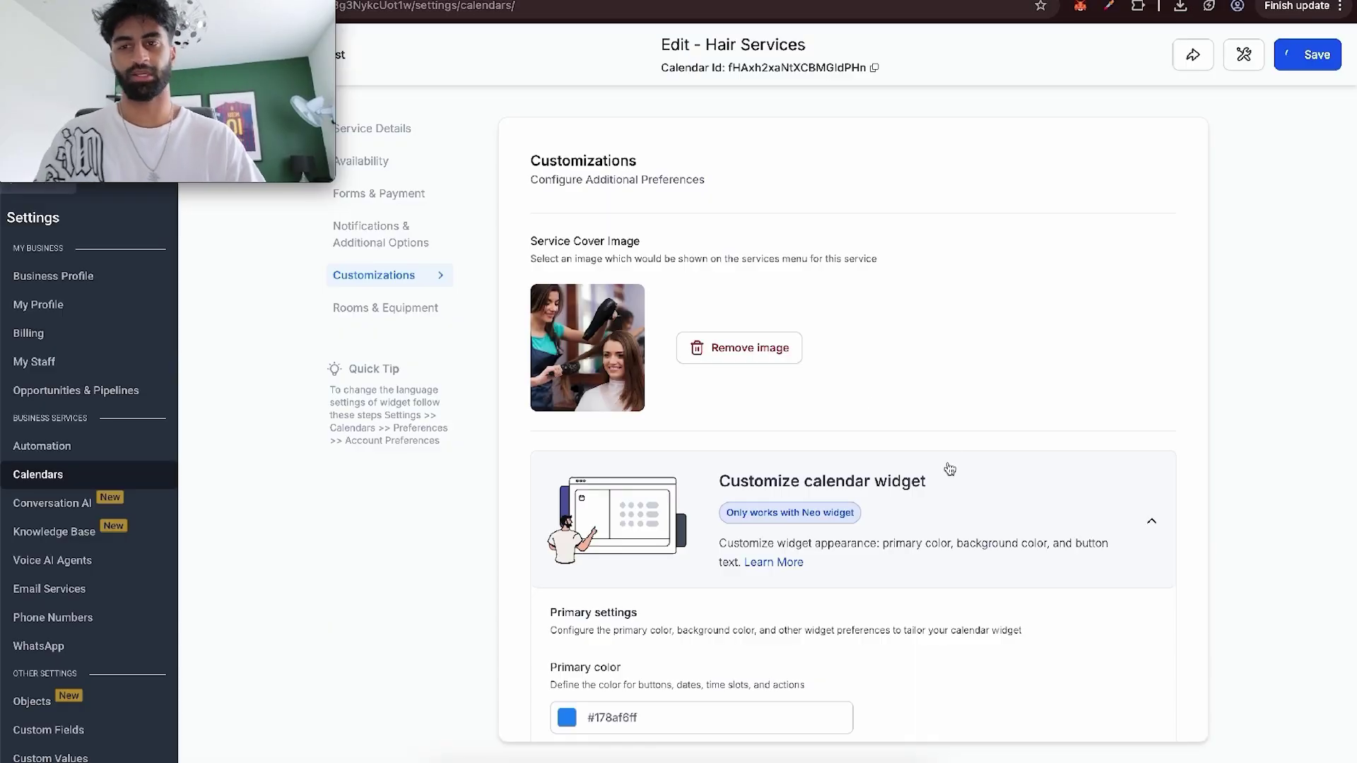
{"action": "scroll", "coordinate": [950, 469], "scroll_direction": "down", "scroll_amount": 2}
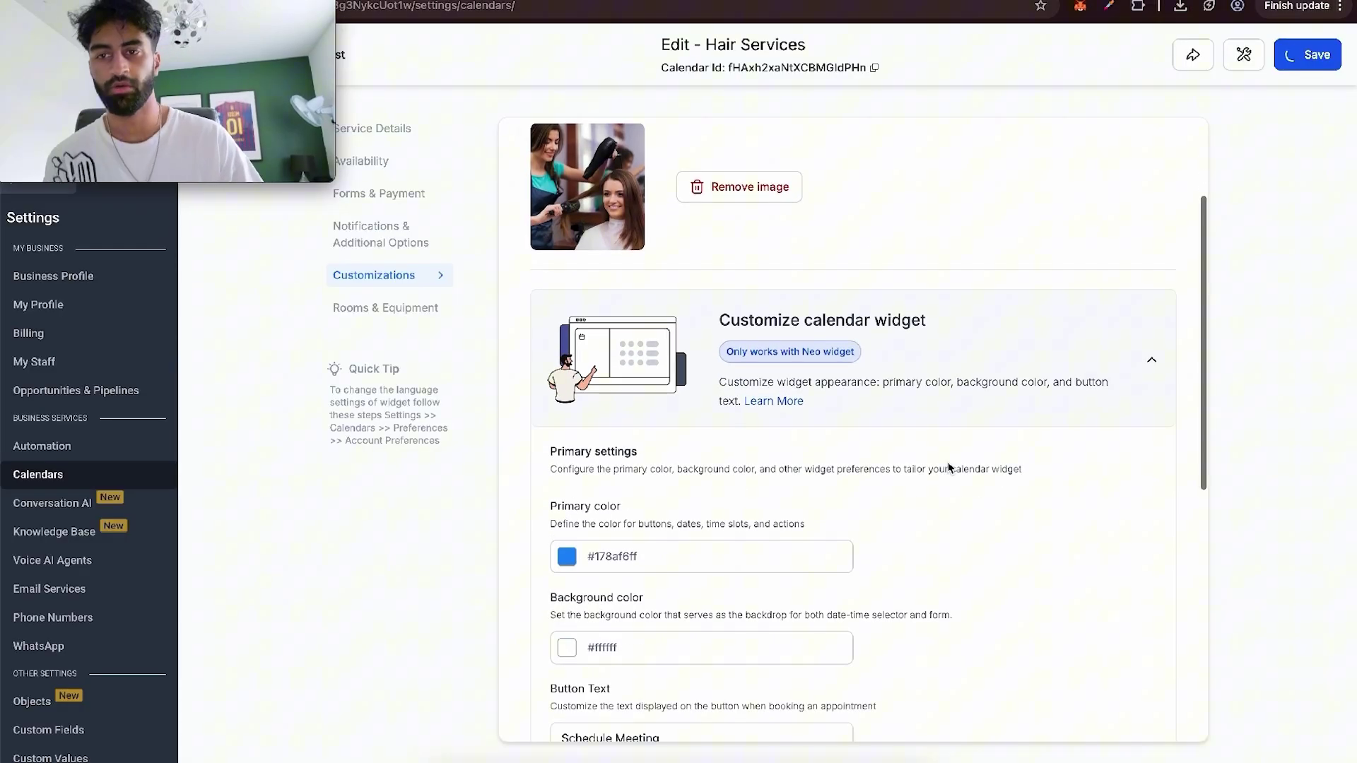
{"action": "scroll", "coordinate": [571, 559], "scroll_direction": "down", "scroll_amount": 4}
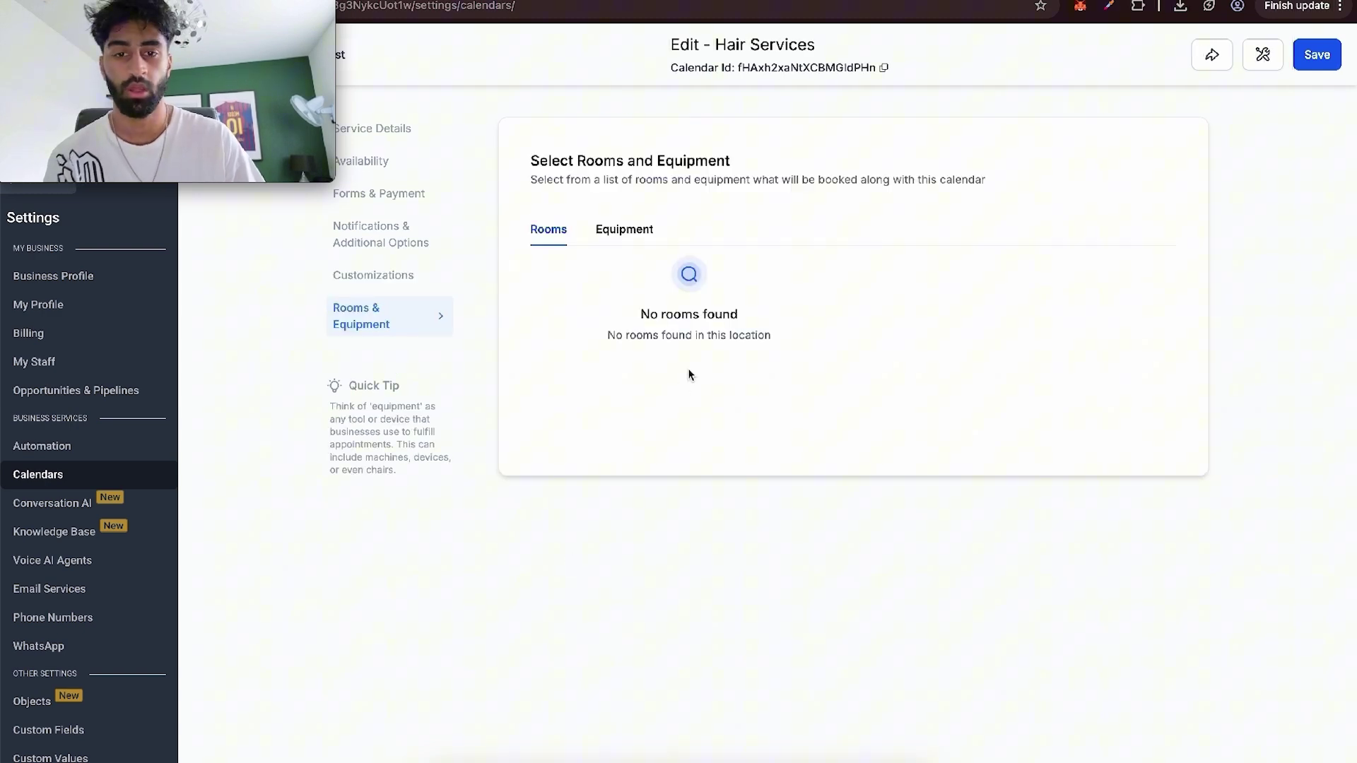
Step: Exit the Hair Services calendar editor back to the Calendars list
{"action": "left_click", "coordinate": [408, 6]}
{"action": "key", "text": "Return"}
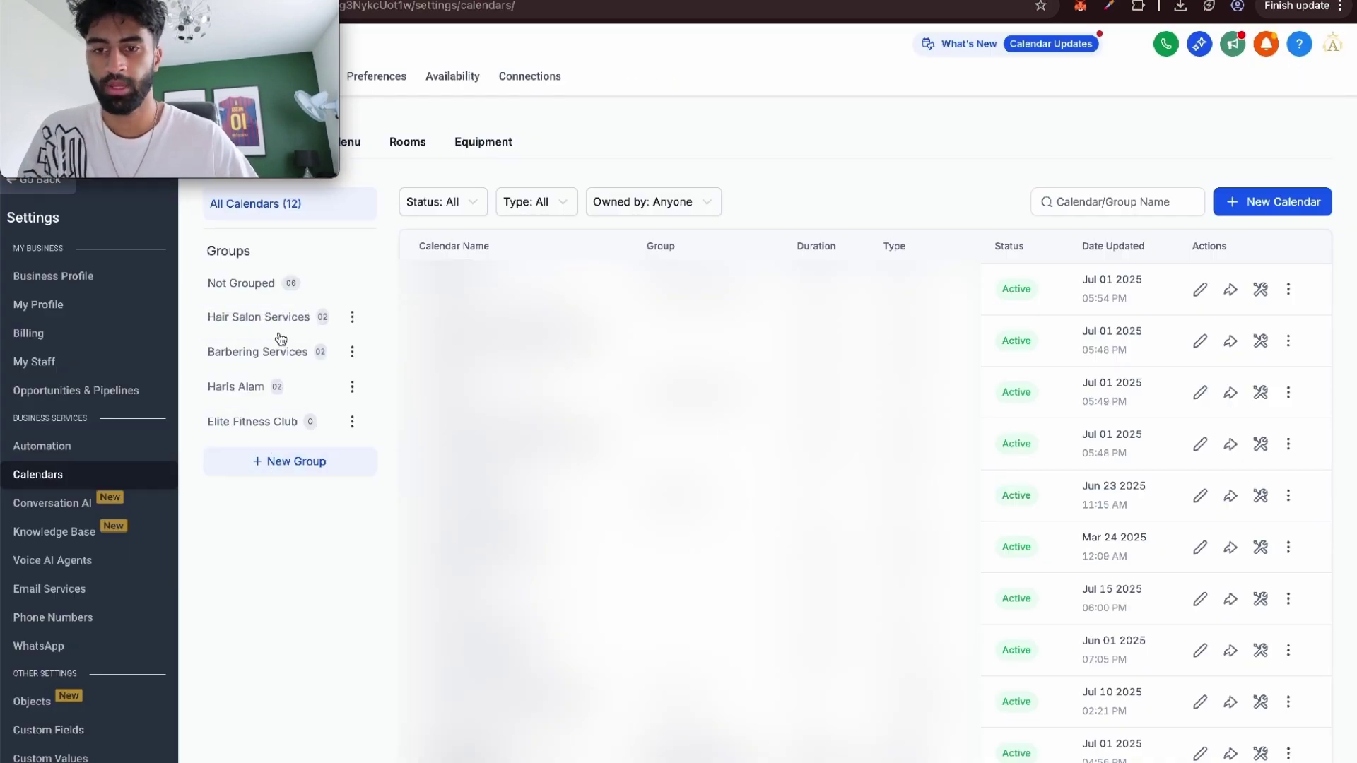
Step: Copy the Hair Salon Services group's Permanent Link from its Share Group options
{"action": "left_click", "coordinate": [1288, 289]}
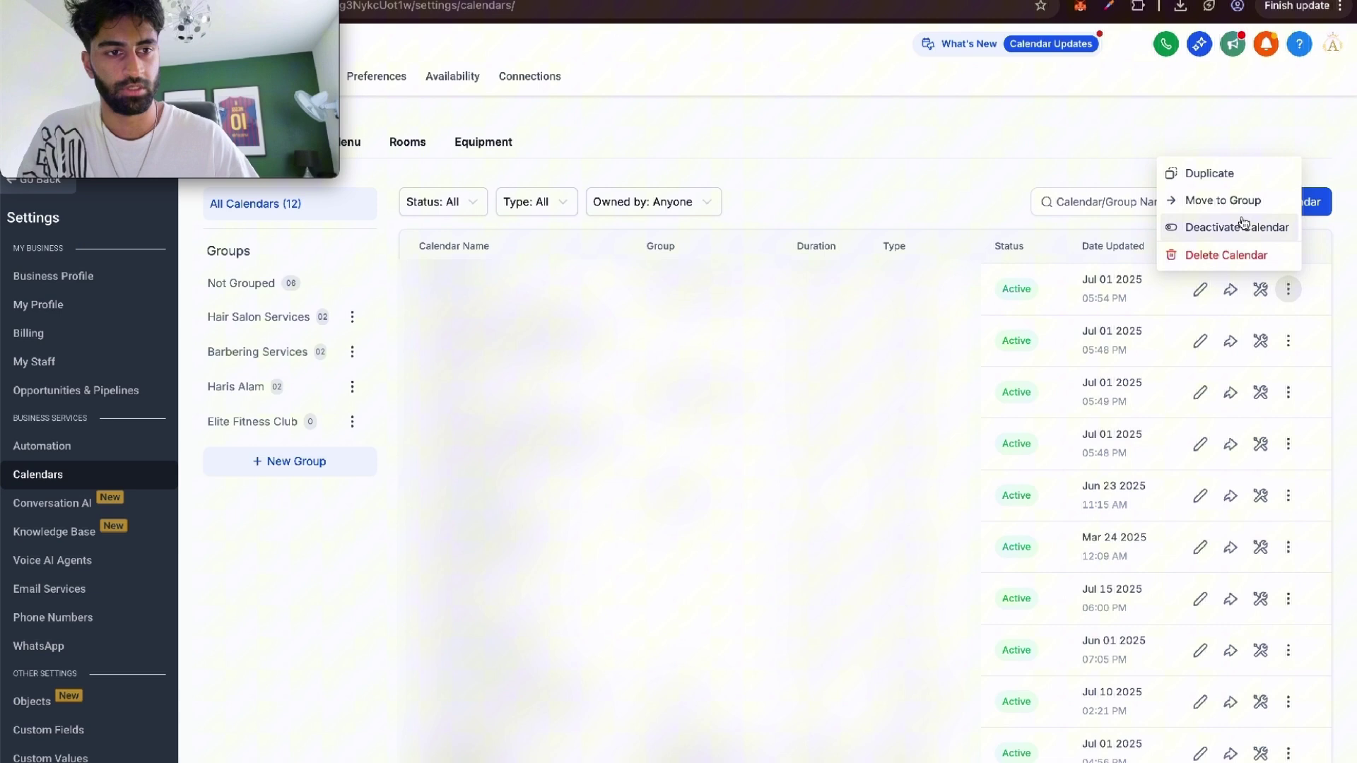
{"action": "left_click", "coordinate": [985, 166]}
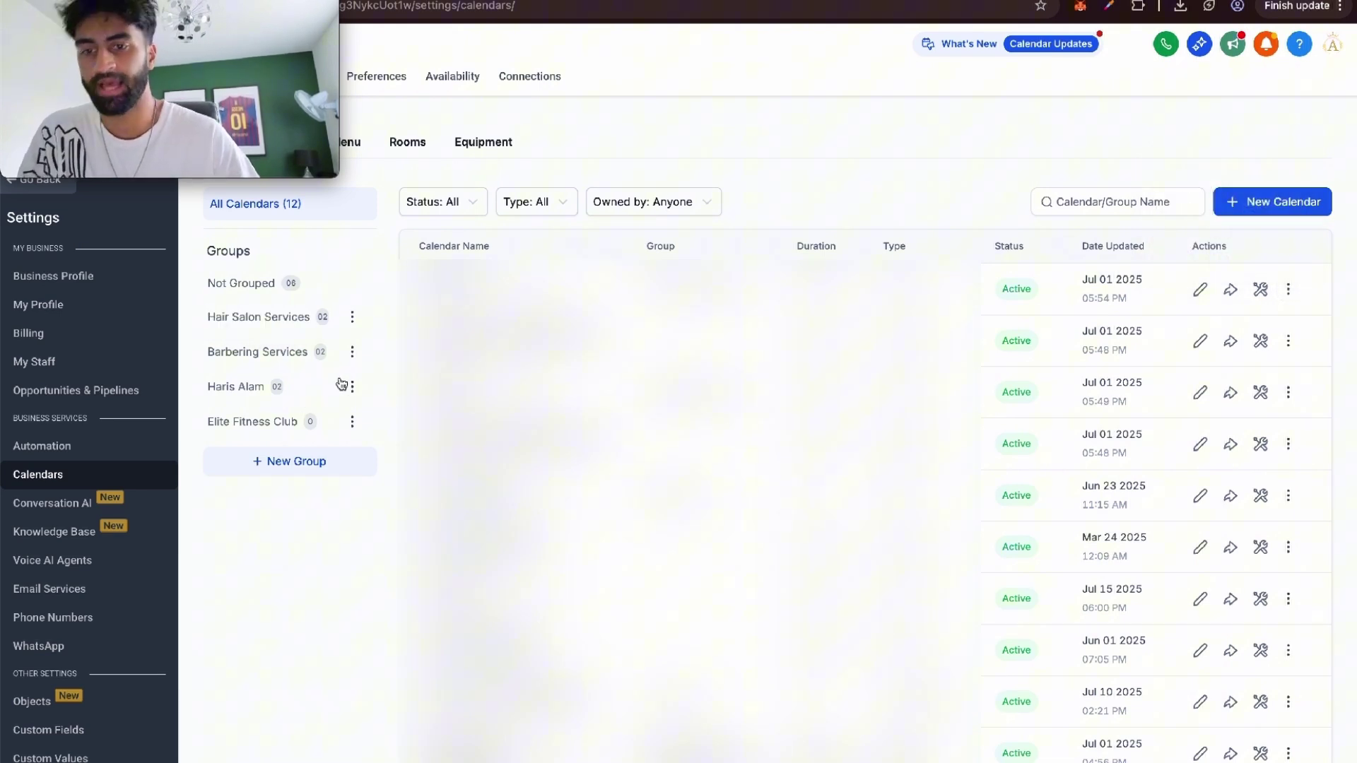
{"action": "left_click", "coordinate": [346, 322]}
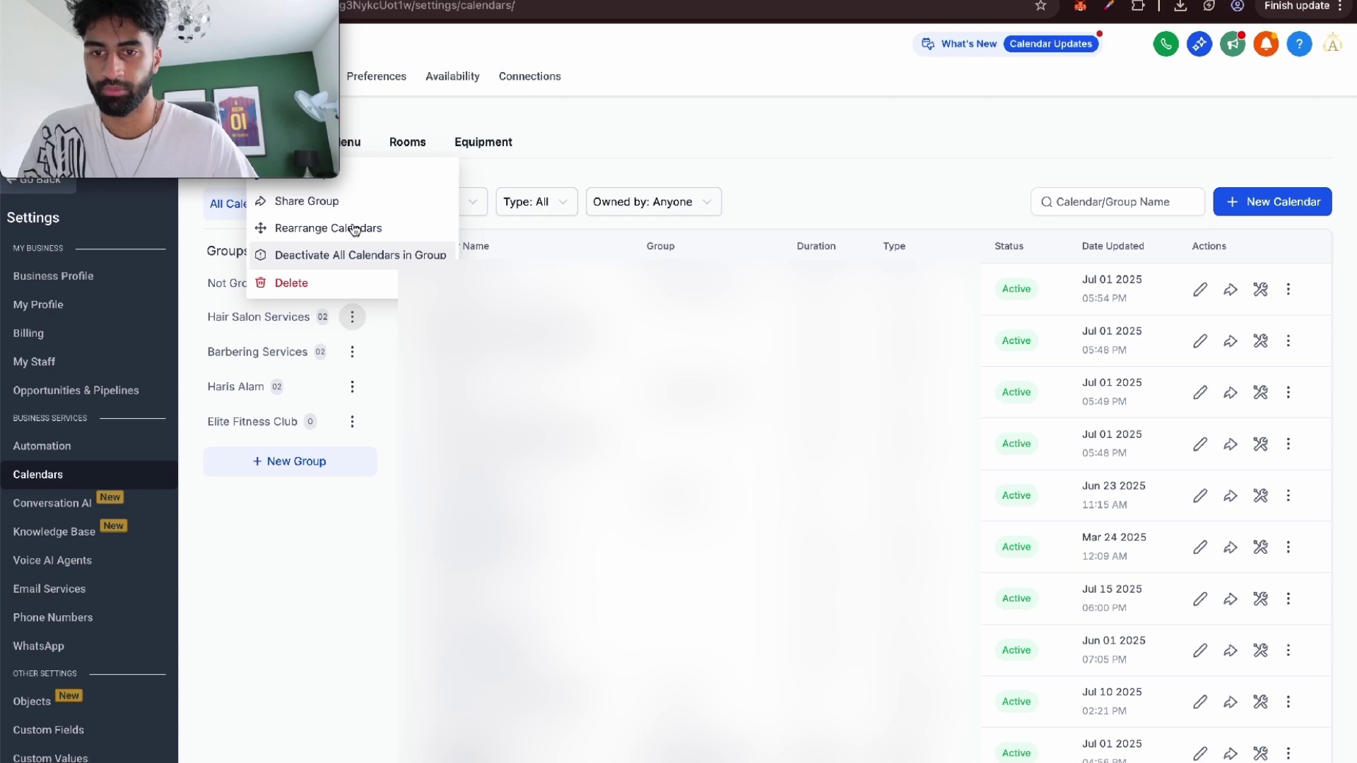
{"action": "left_click", "coordinate": [342, 202]}
{"action": "left_click", "coordinate": [951, 548]}
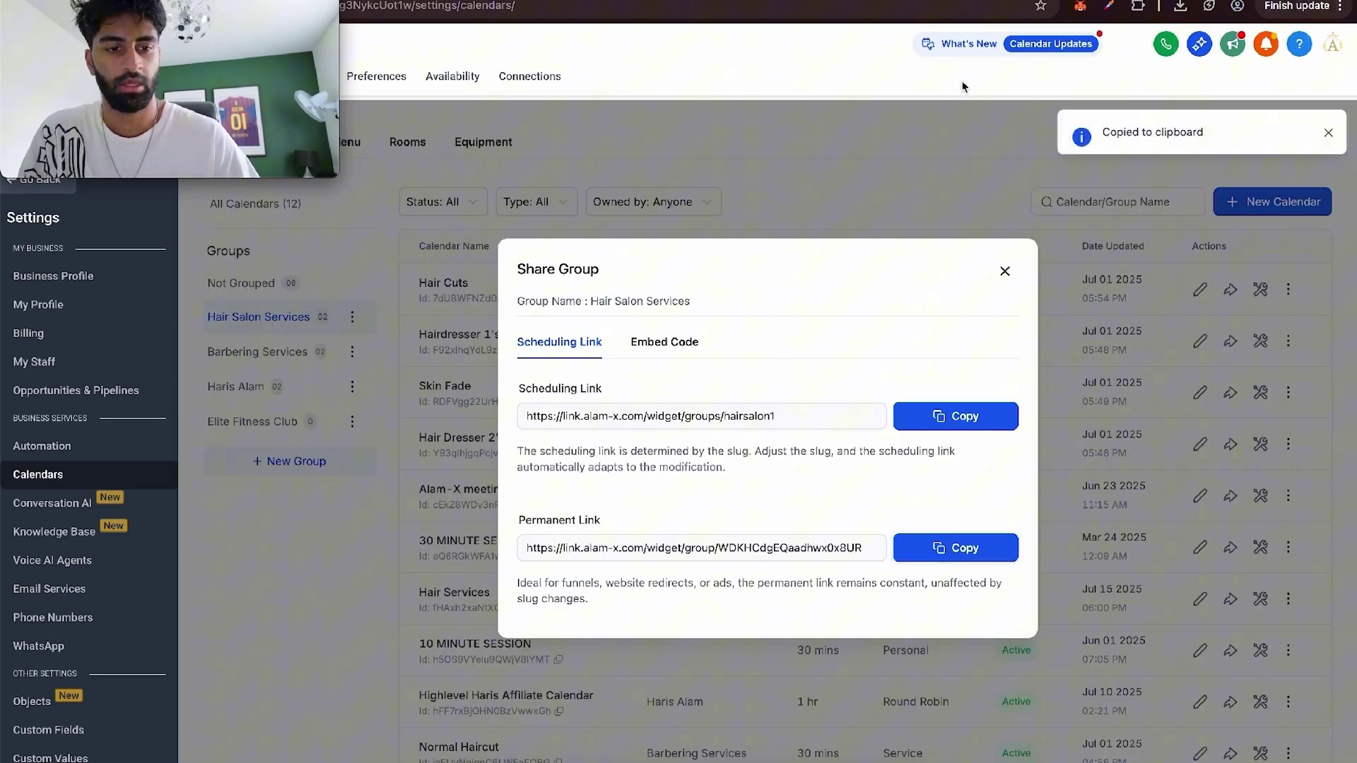
{"action": "key", "text": "super+t"}
Step: Load the pasted group booking link and choose Hair Cuts with Hairdresser 1
{"action": "key", "text": "super+v"}
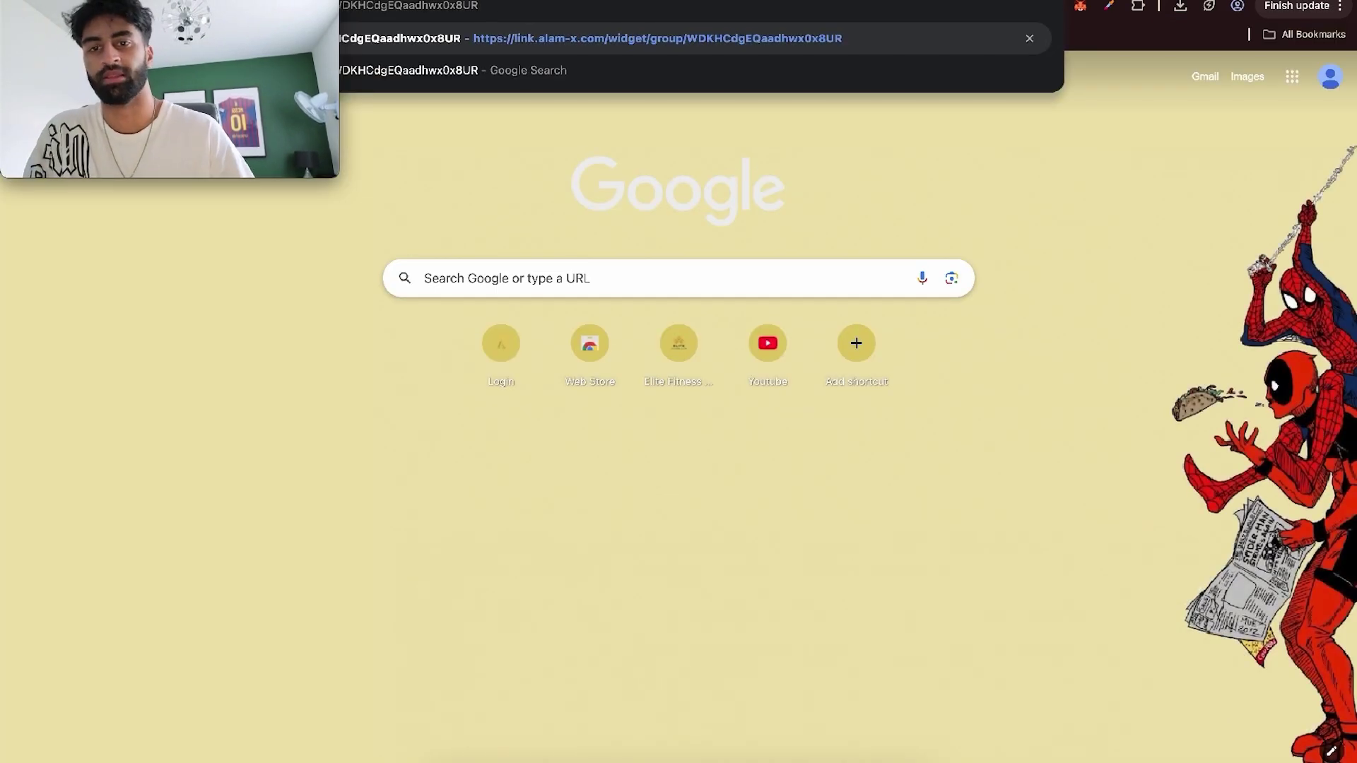
{"action": "key", "text": "Return"}
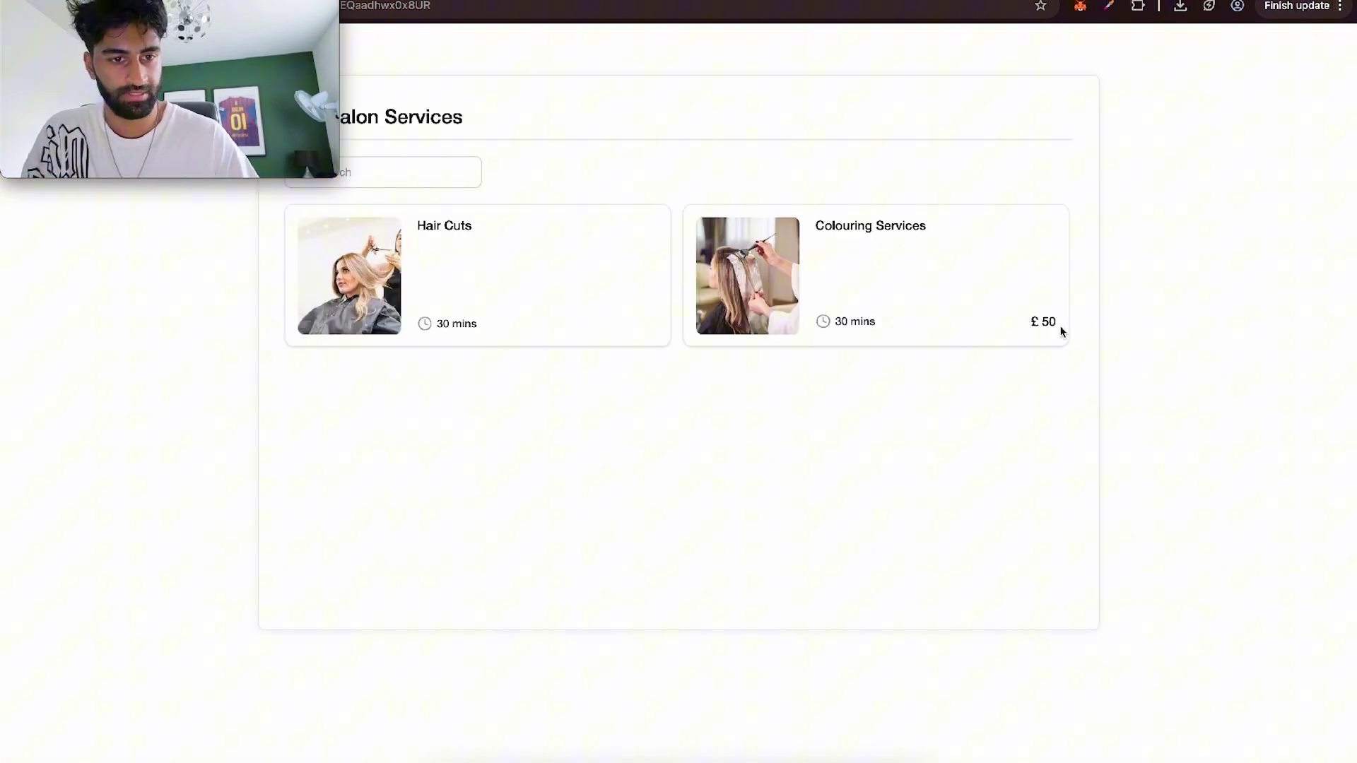
{"action": "left_click", "coordinate": [466, 320]}
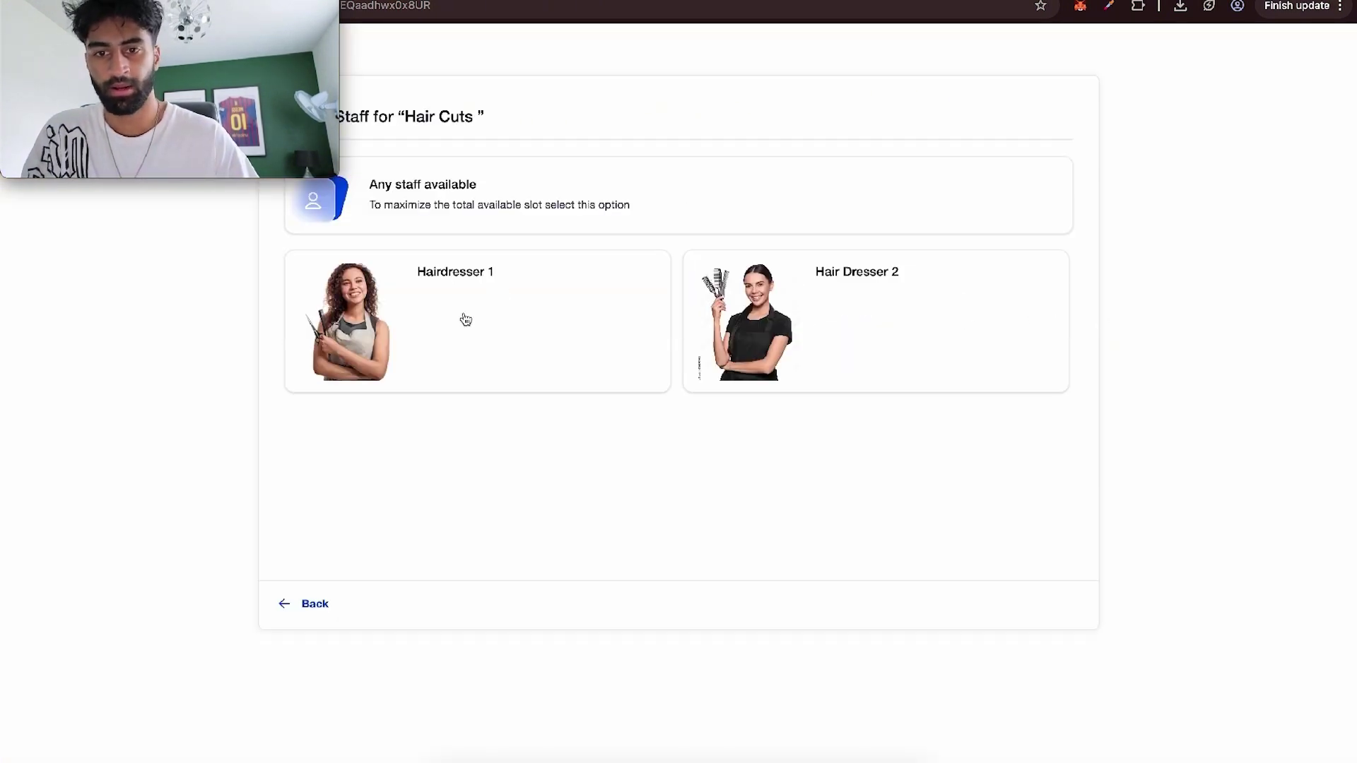
{"action": "left_click", "coordinate": [513, 303]}
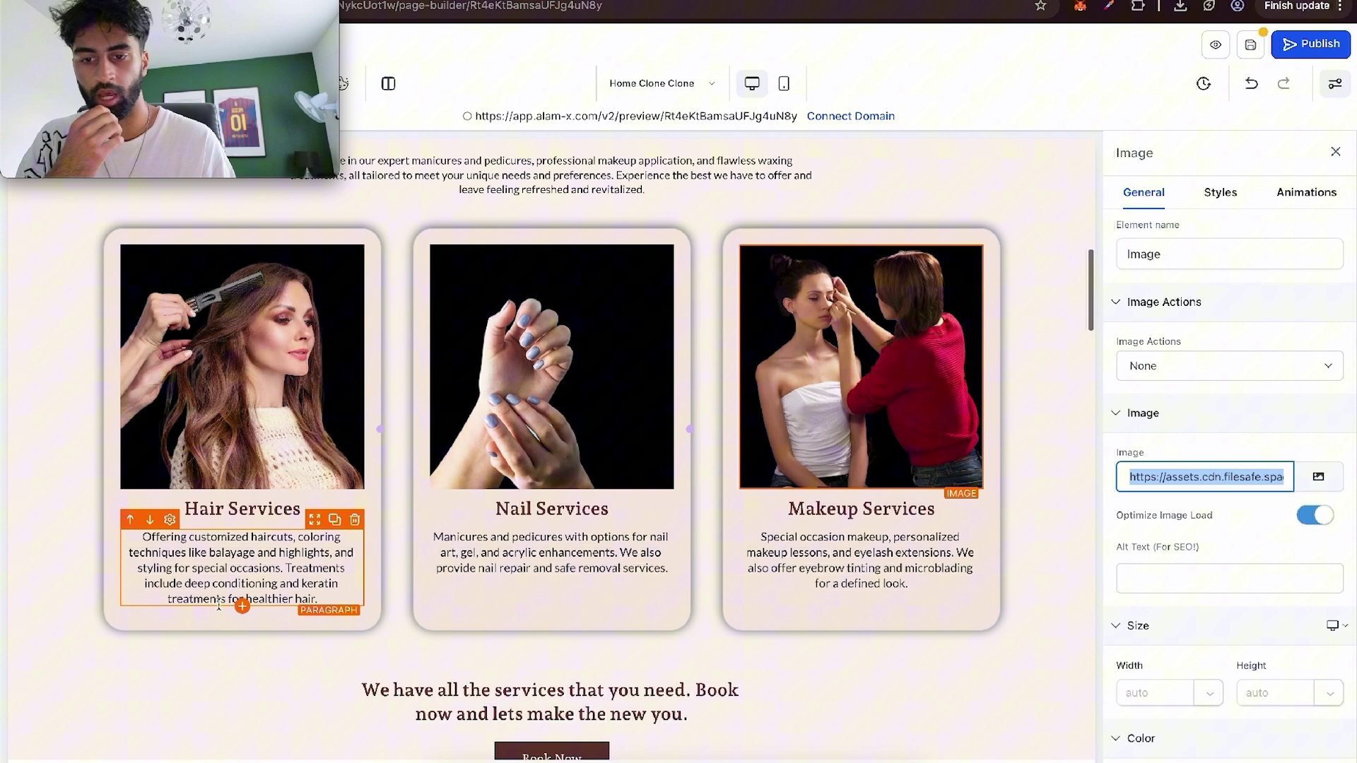
Step: Reopen the Salon Website's Home page in the page builder
{"action": "left_click", "coordinate": [242, 606]}
{"action": "key", "text": "Escape"}
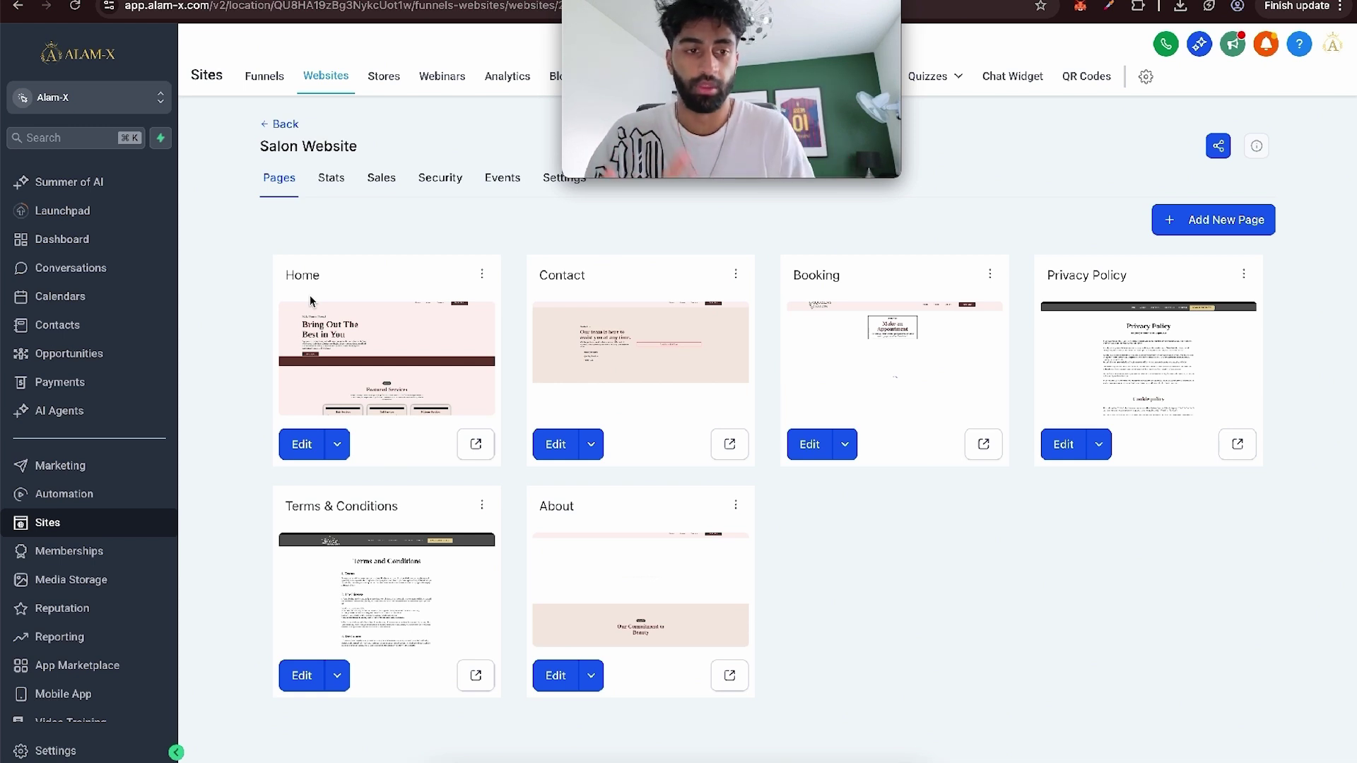
{"action": "left_click", "coordinate": [295, 452]}
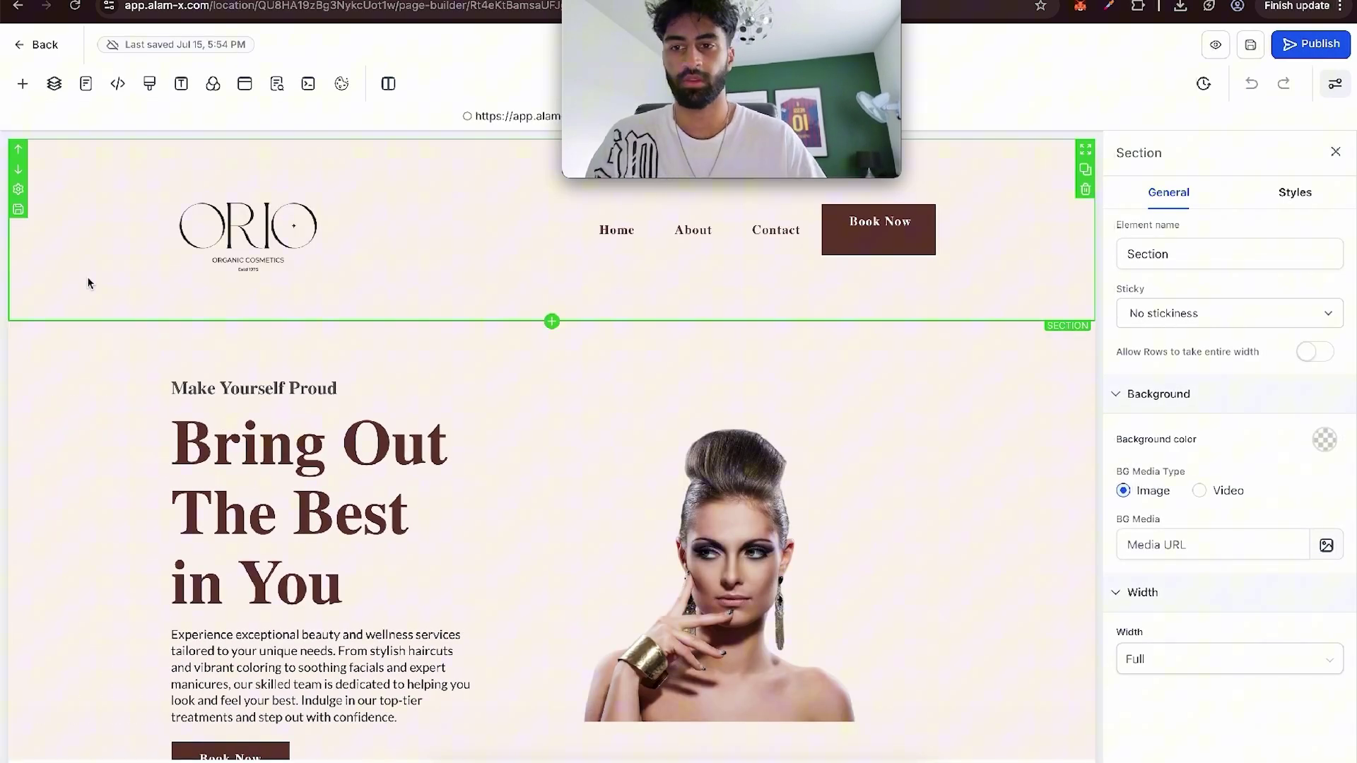
Step: Save the Home page header as a global section named 'top part'
{"action": "left_click", "coordinate": [18, 210]}
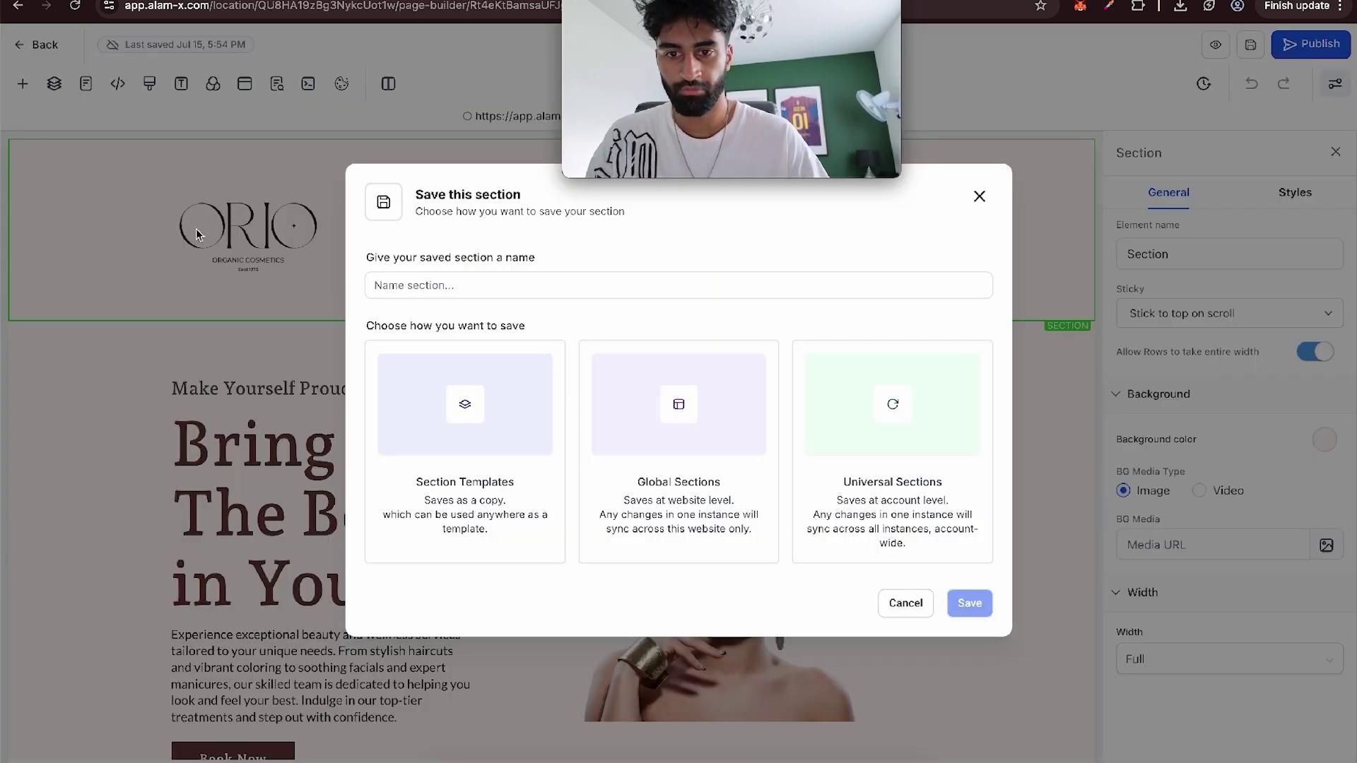
{"action": "left_click", "coordinate": [388, 277]}
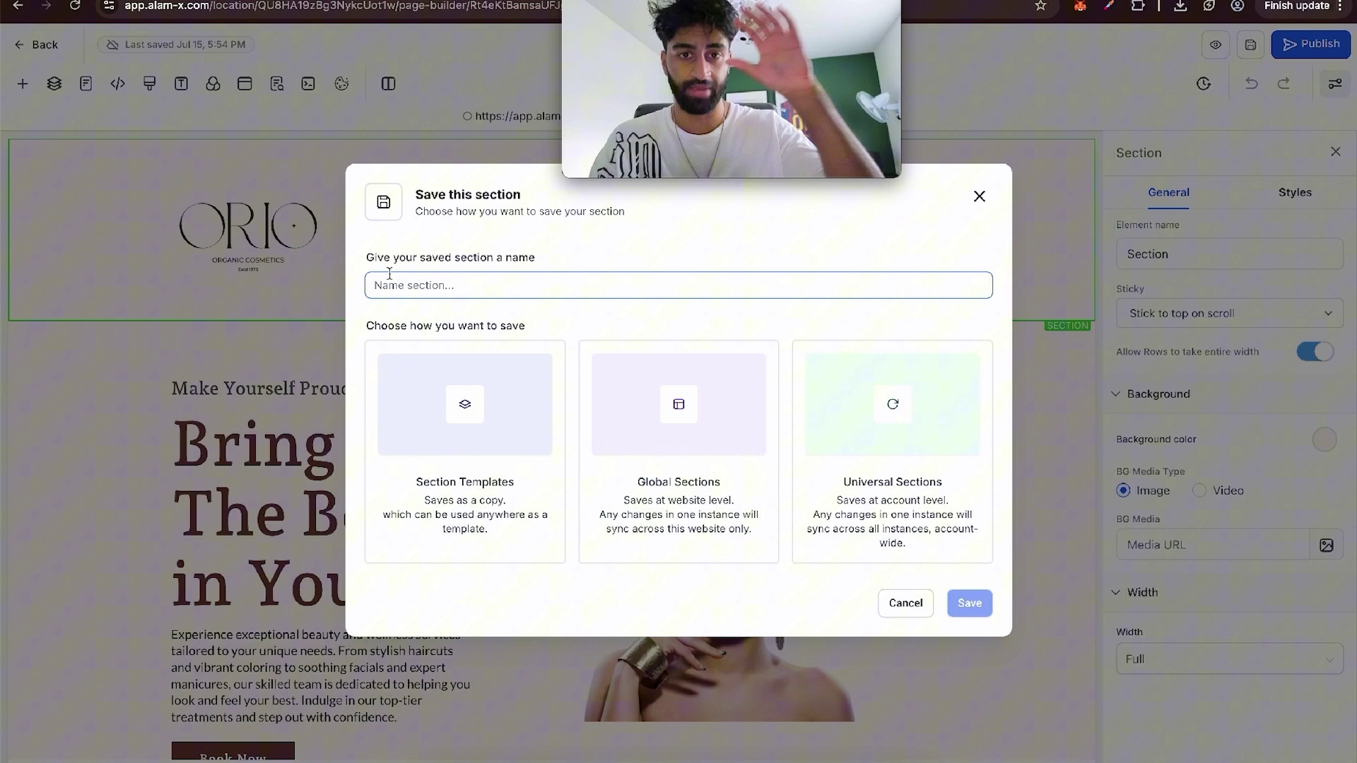
{"action": "left_click", "coordinate": [427, 282]}
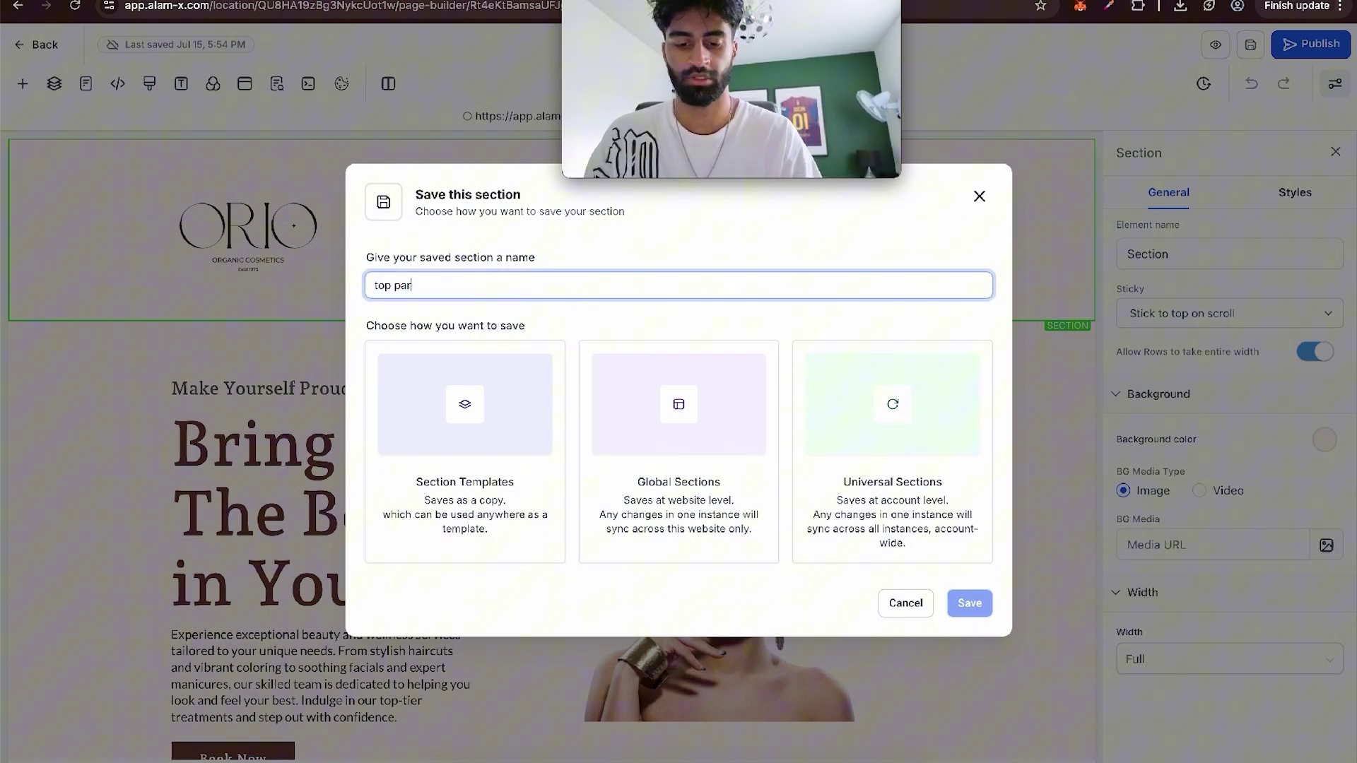
{"action": "left_click", "coordinate": [728, 418]}
{"action": "left_click", "coordinate": [968, 604]}
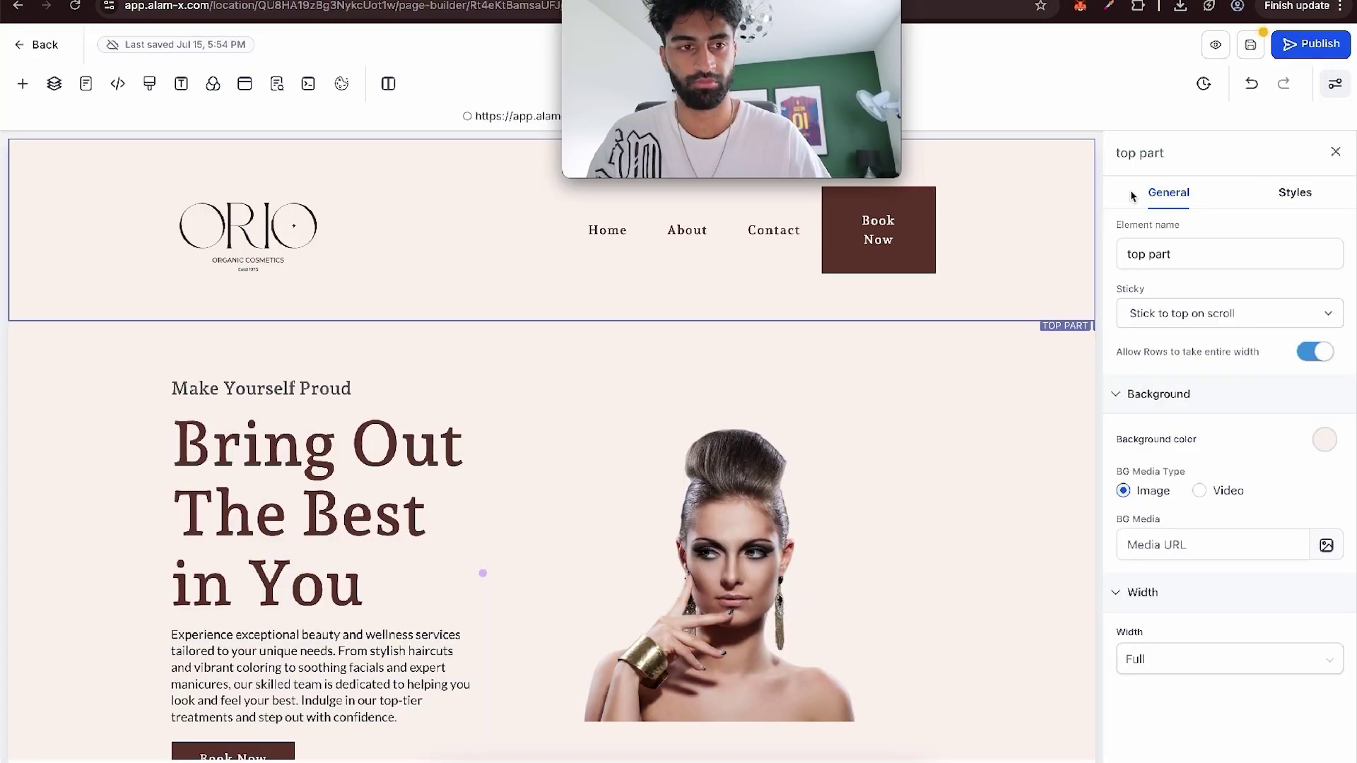
Step: Save the Home page, confirming with Update SEO Meta
{"action": "left_click", "coordinate": [1253, 40]}
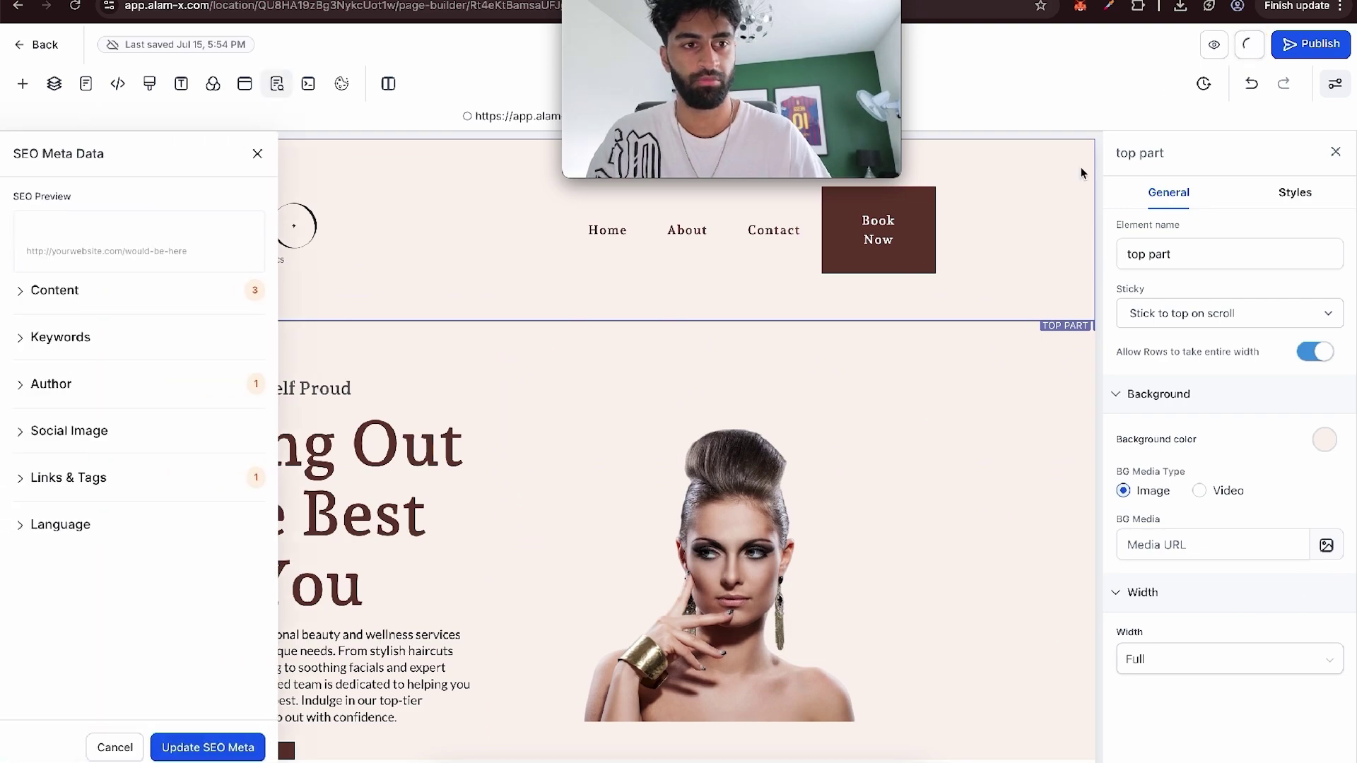
{"action": "left_click", "coordinate": [243, 745]}
{"action": "scroll", "coordinate": [495, 500], "scroll_direction": "down", "scroll_amount": 20}
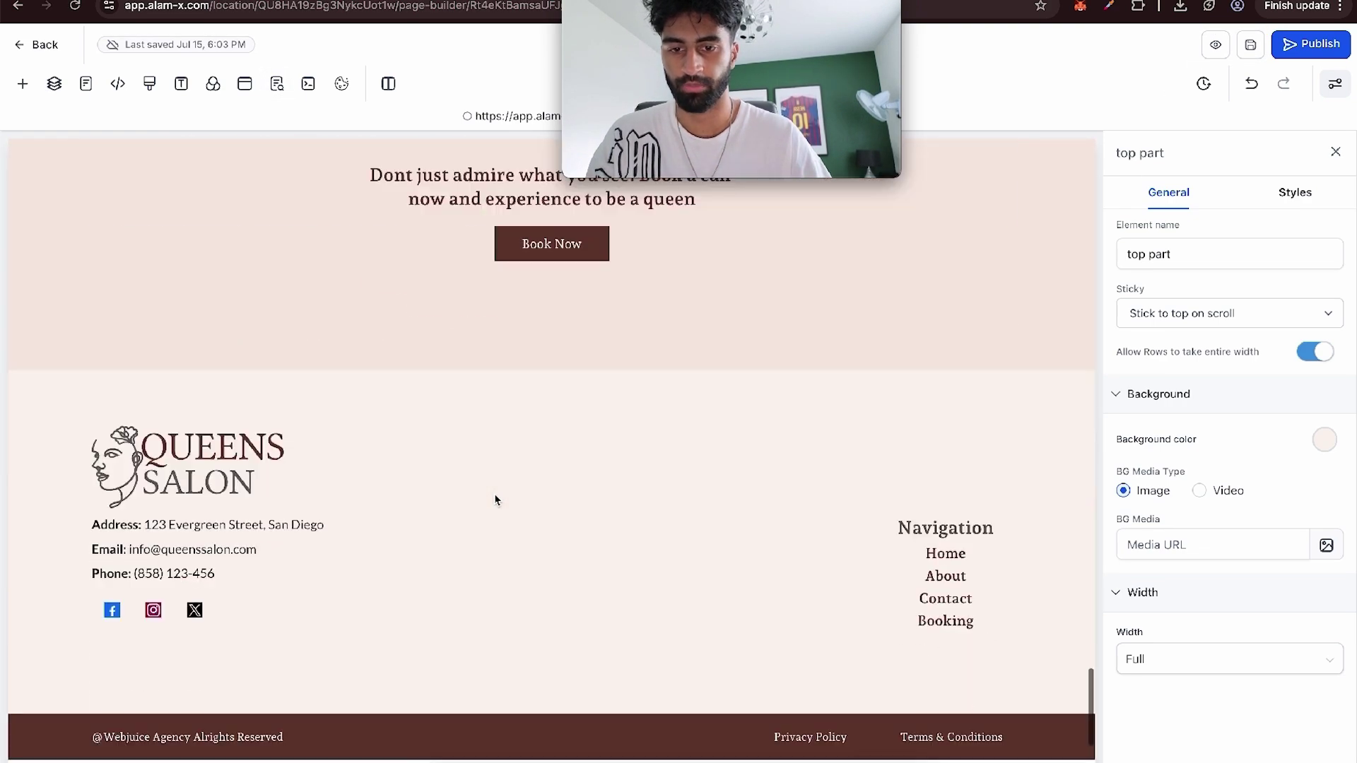
{"action": "left_click", "coordinate": [352, 462]}
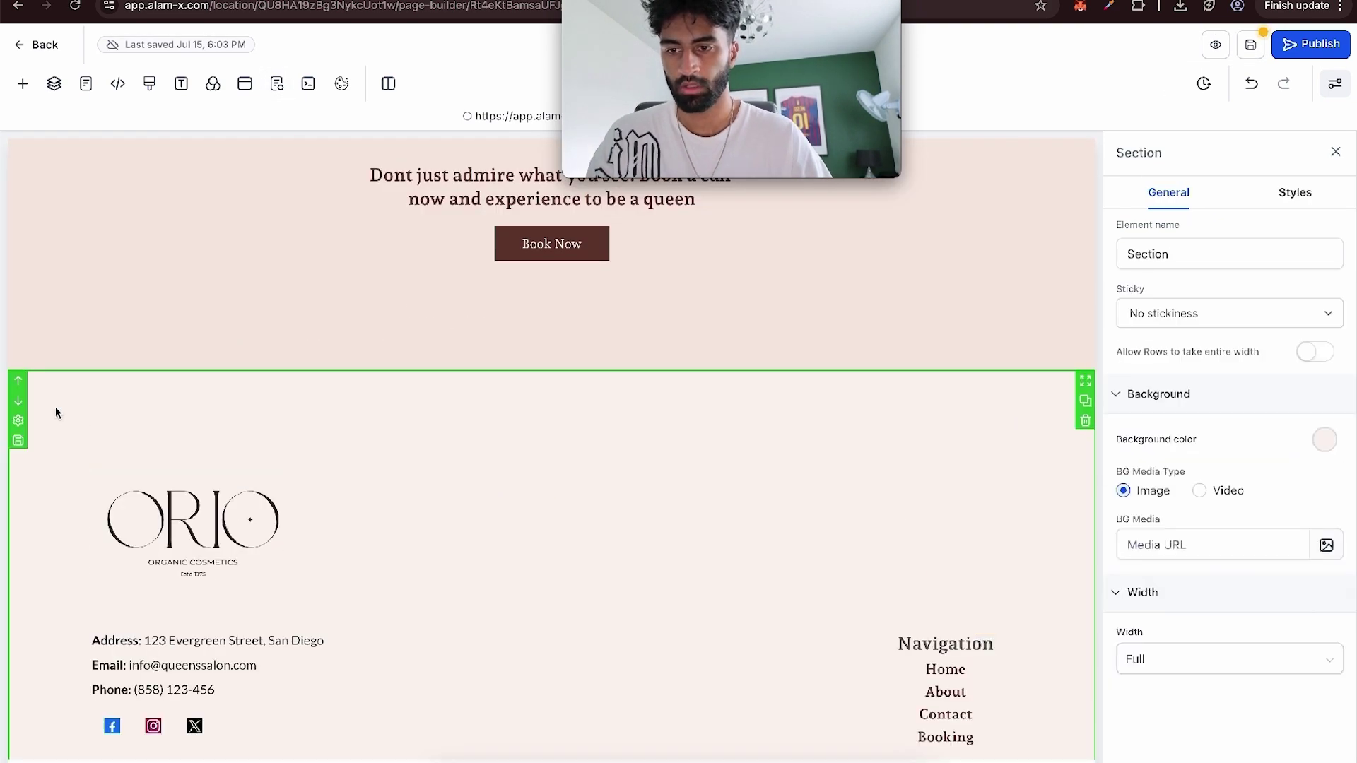
Step: Save the ORIO footer as a global section named 'bottom section'
{"action": "left_click", "coordinate": [20, 440]}
{"action": "left_click", "coordinate": [640, 422]}
{"action": "left_click", "coordinate": [493, 286]}
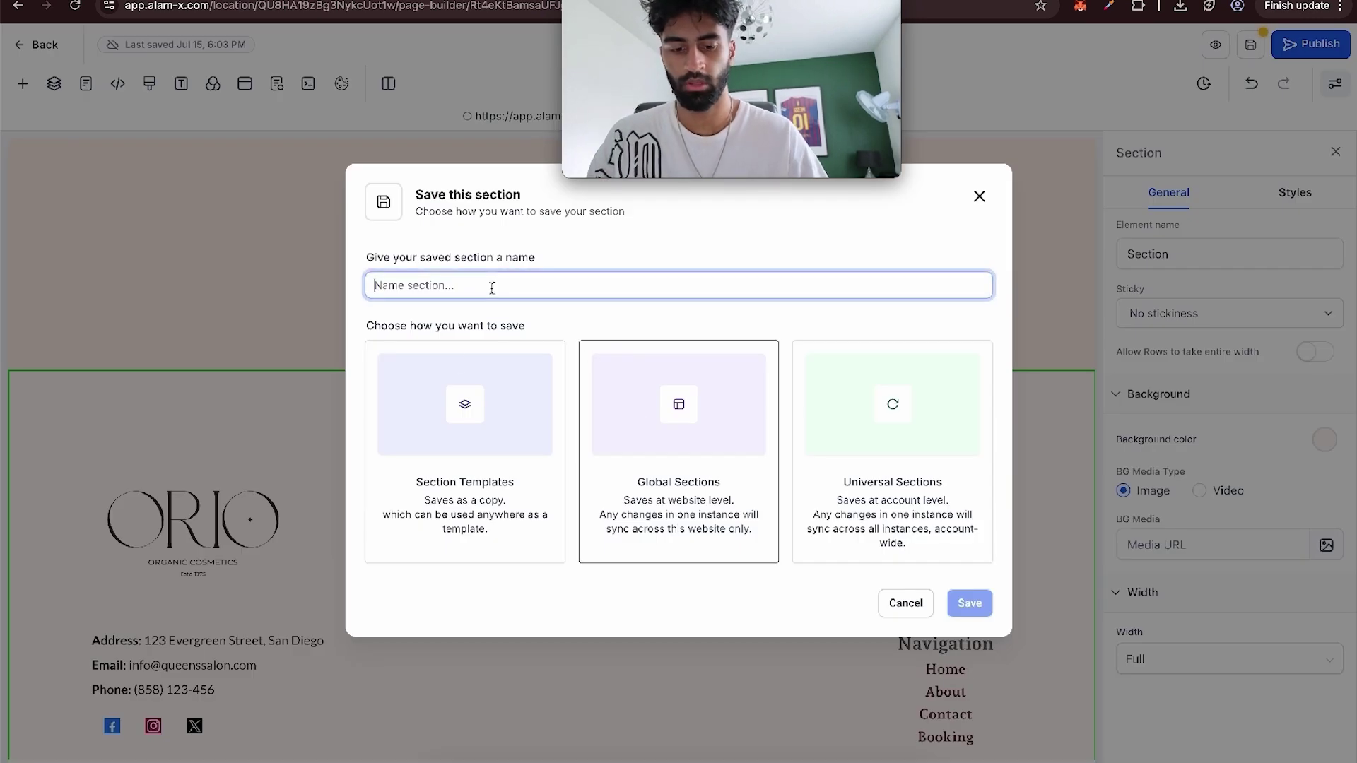
{"action": "type", "text": "bot"}
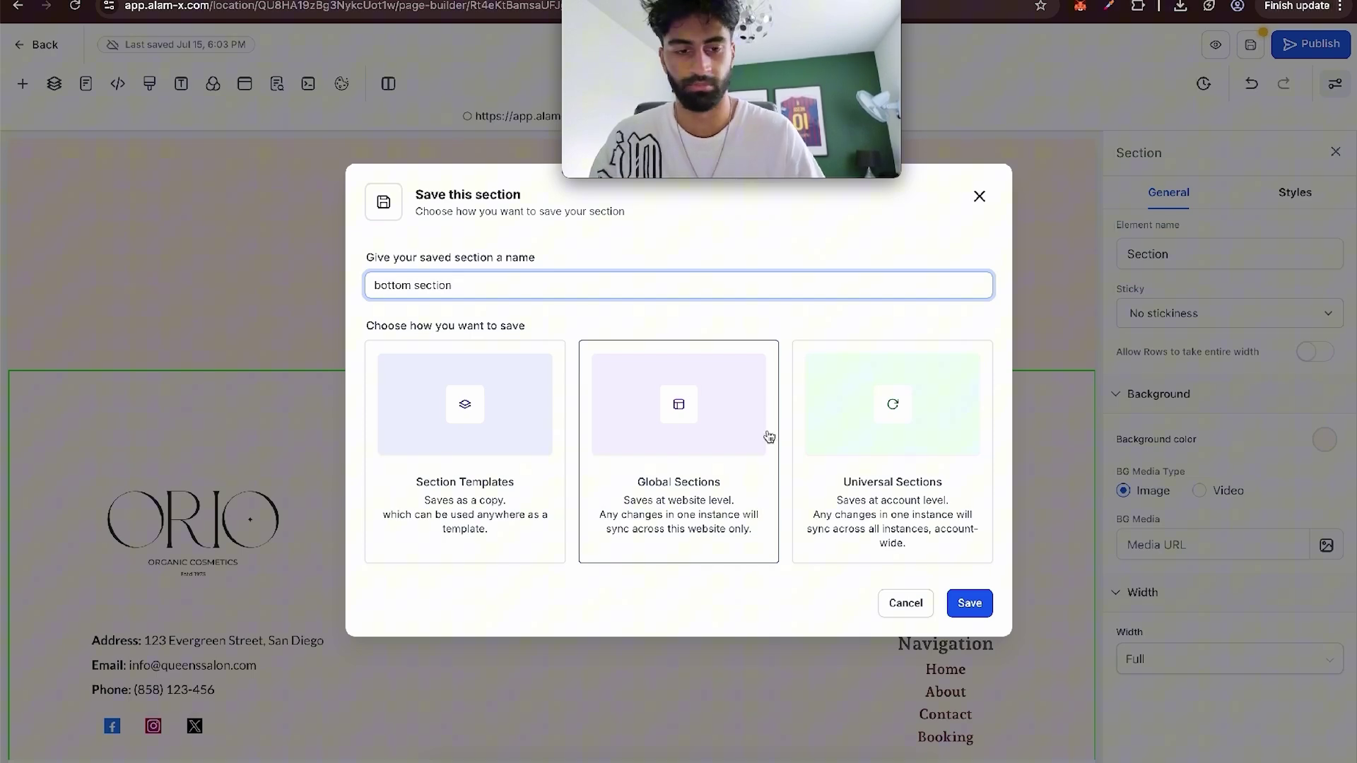
{"action": "type", "text": "tom section"}
{"action": "left_click", "coordinate": [970, 603]}
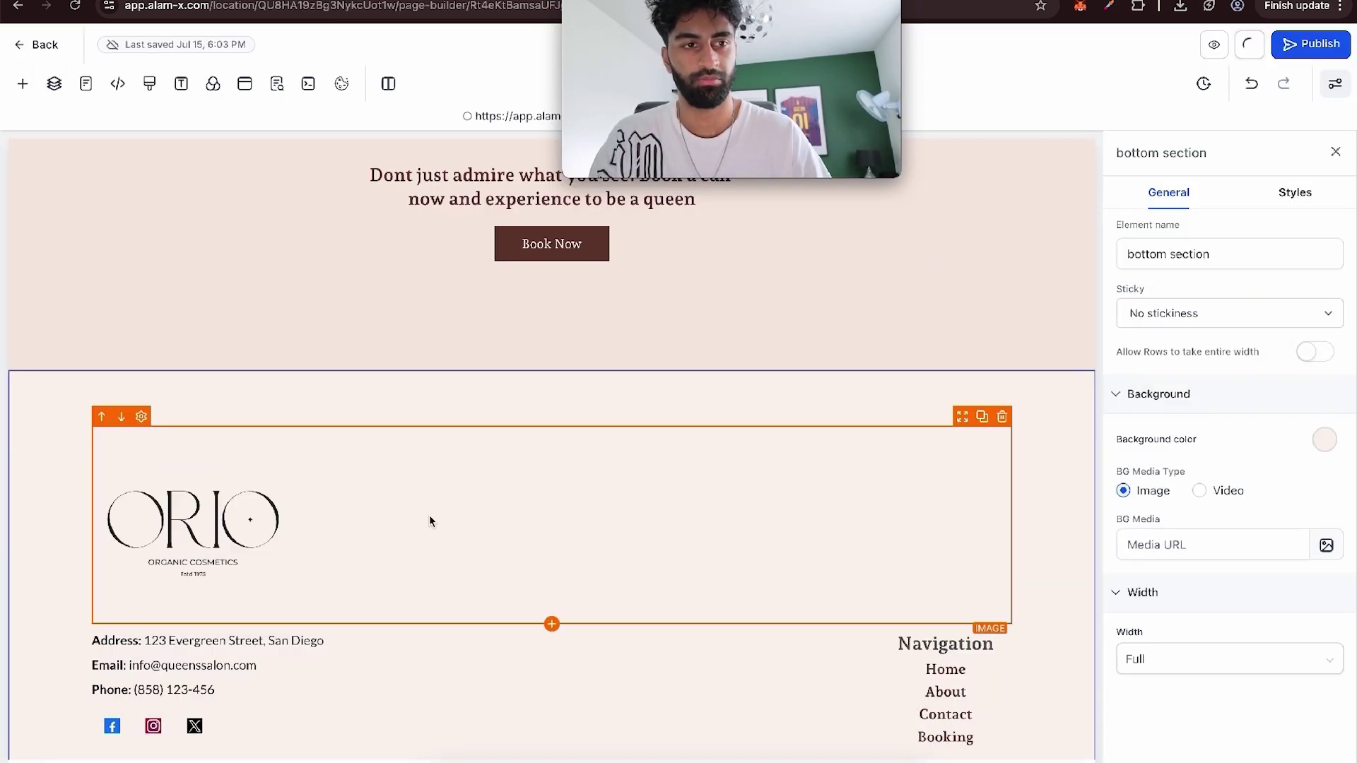
{"action": "scroll", "coordinate": [211, 176], "scroll_direction": "up", "scroll_amount": 15}
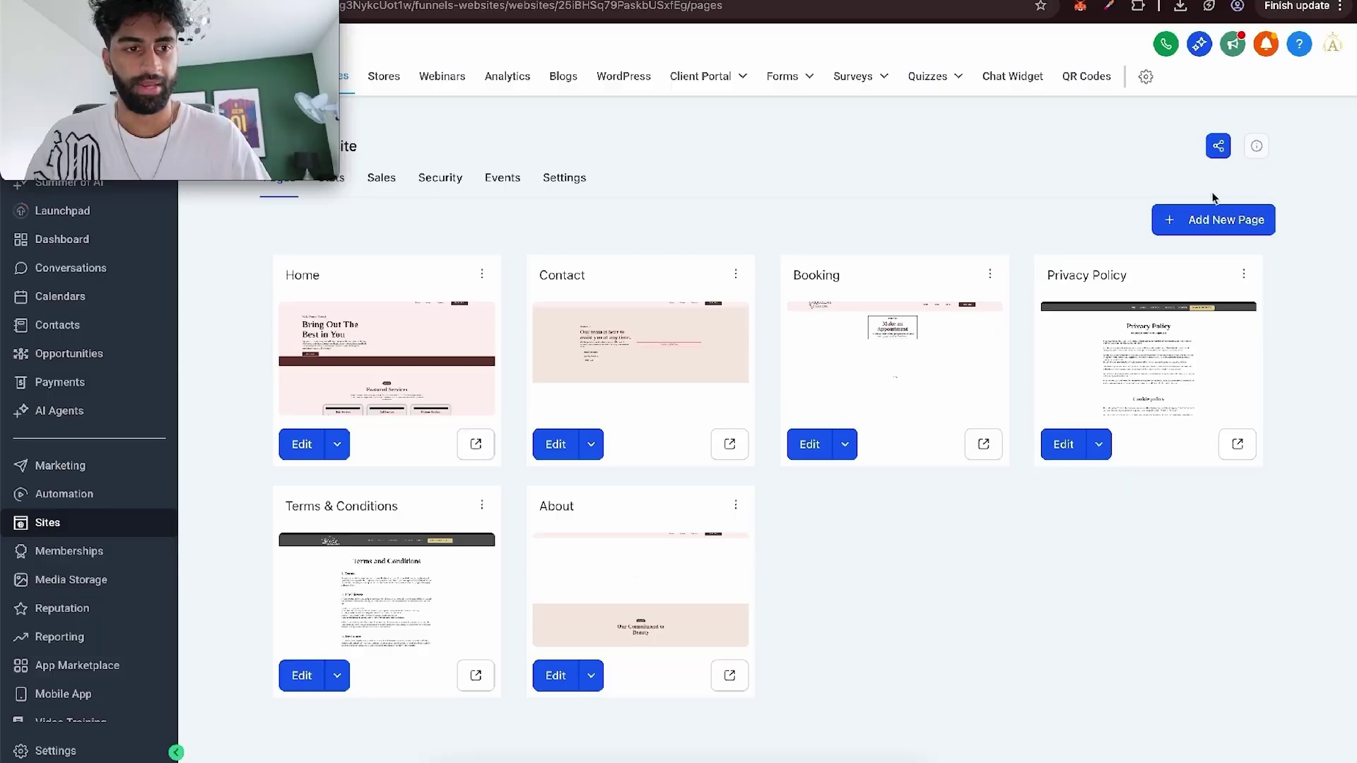
Step: Create a 'Hair services' page at path /hairservices, started from a blank layout
{"action": "left_click", "coordinate": [1215, 219]}
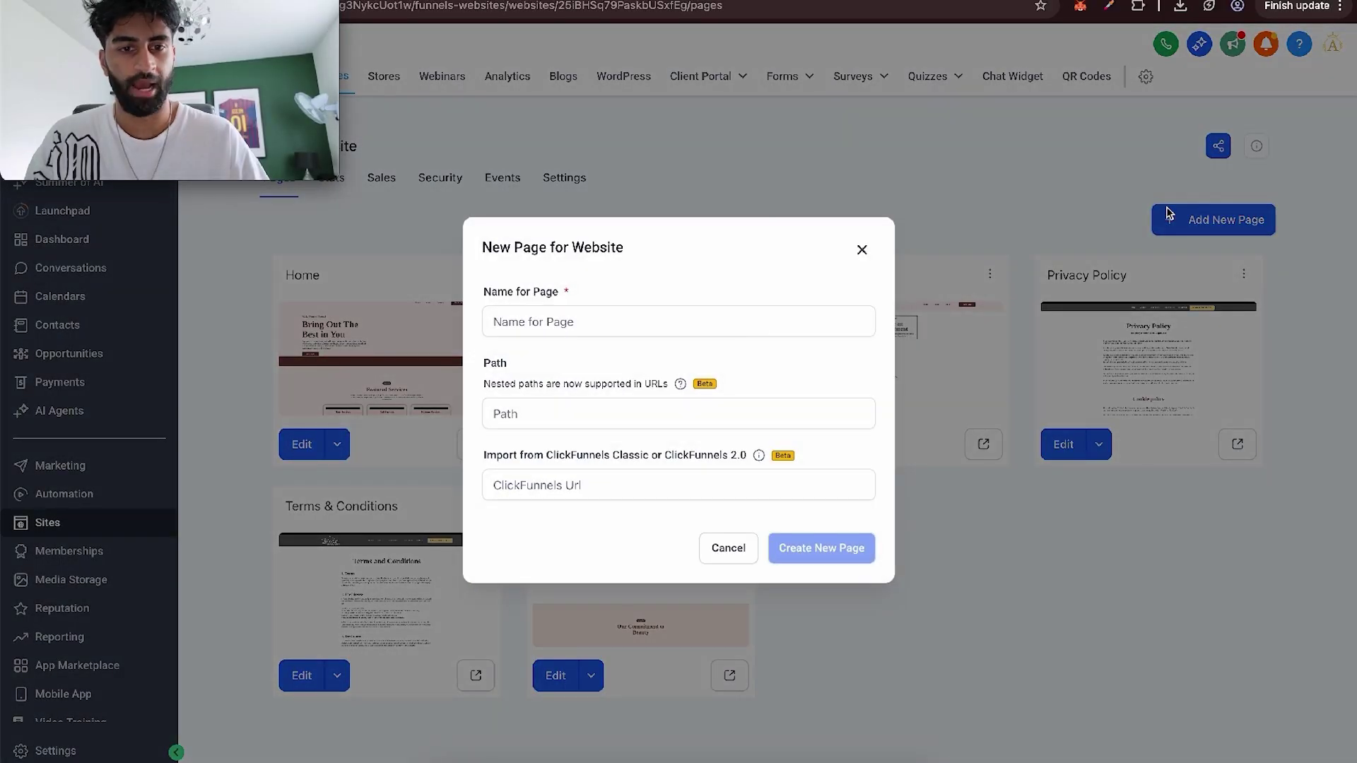
{"action": "left_click", "coordinate": [668, 322]}
{"action": "type", "text": "Hair "}
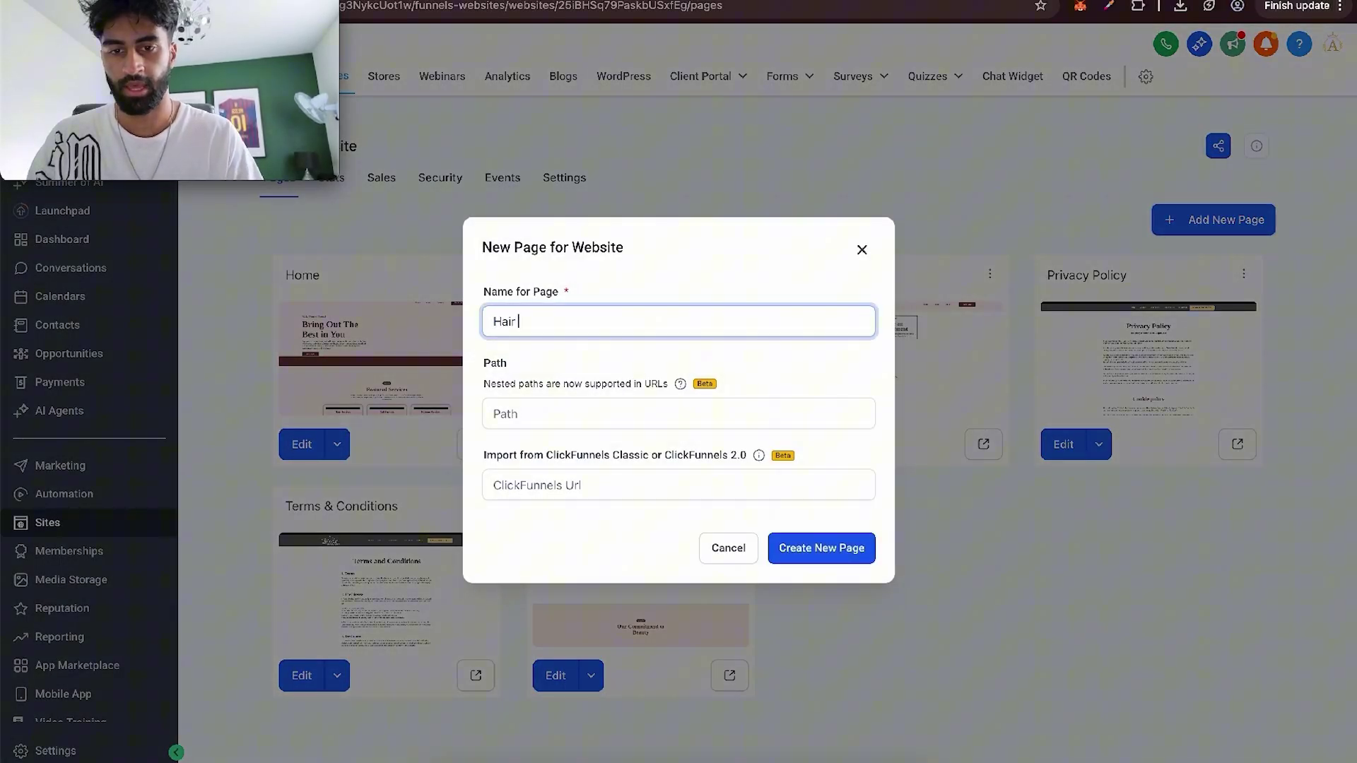
{"action": "type", "text": "services"}
{"action": "left_click", "coordinate": [645, 410]}
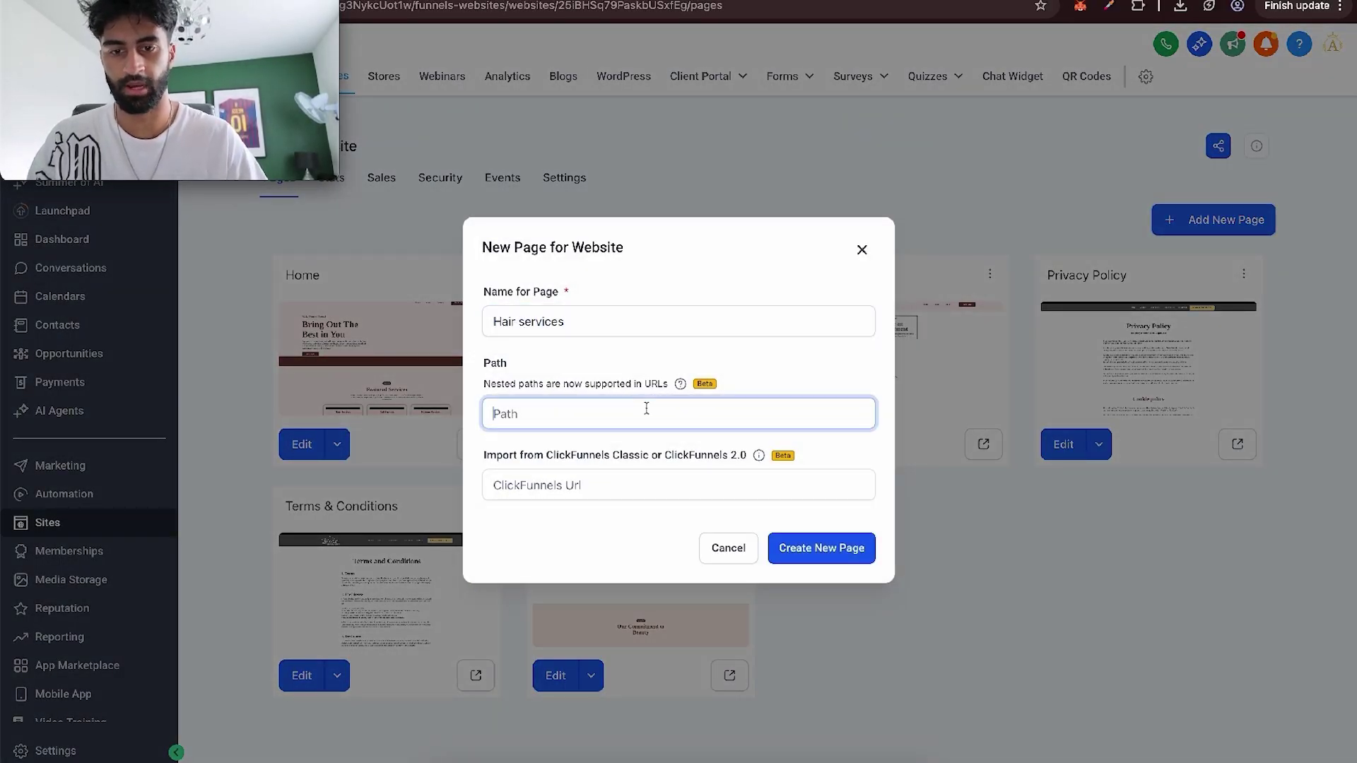
{"action": "type", "text": "/hairse"}
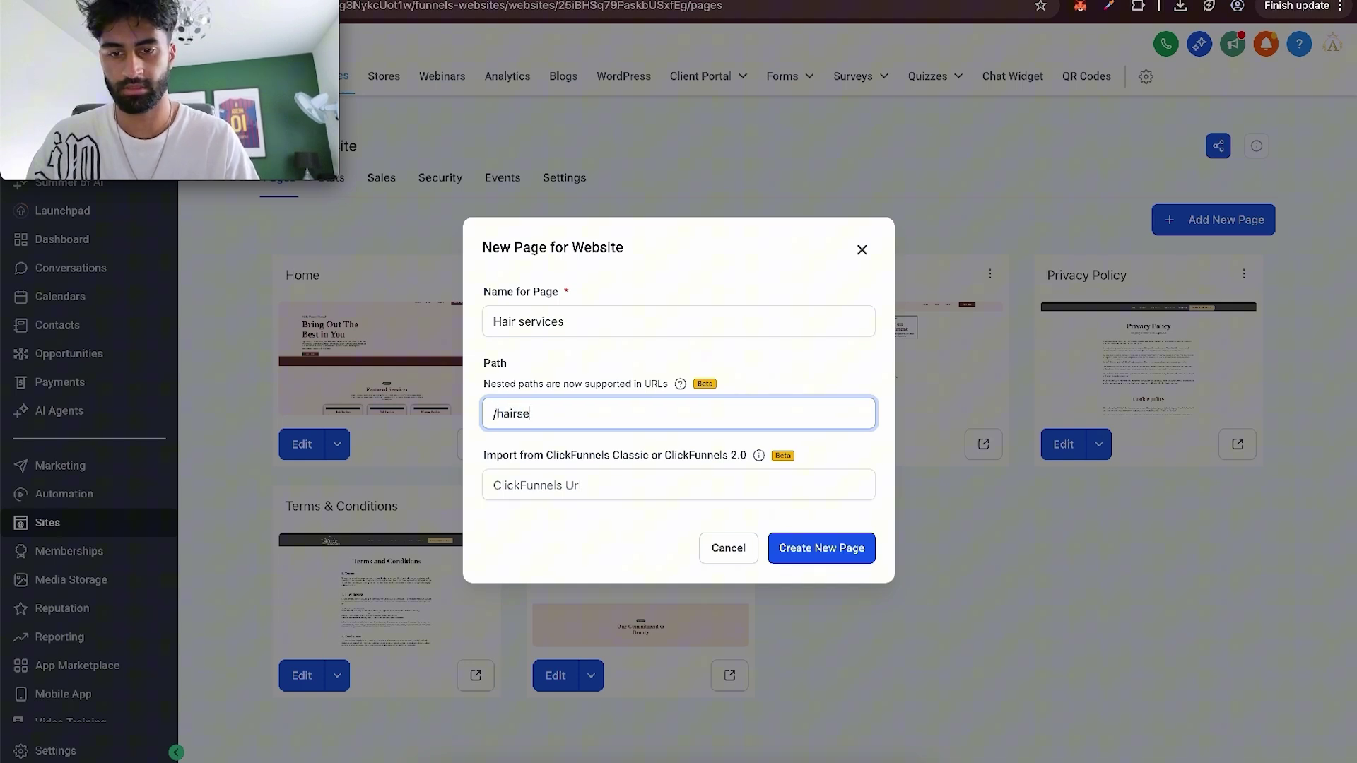
{"action": "type", "text": "rvices"}
{"action": "left_click", "coordinate": [813, 549]}
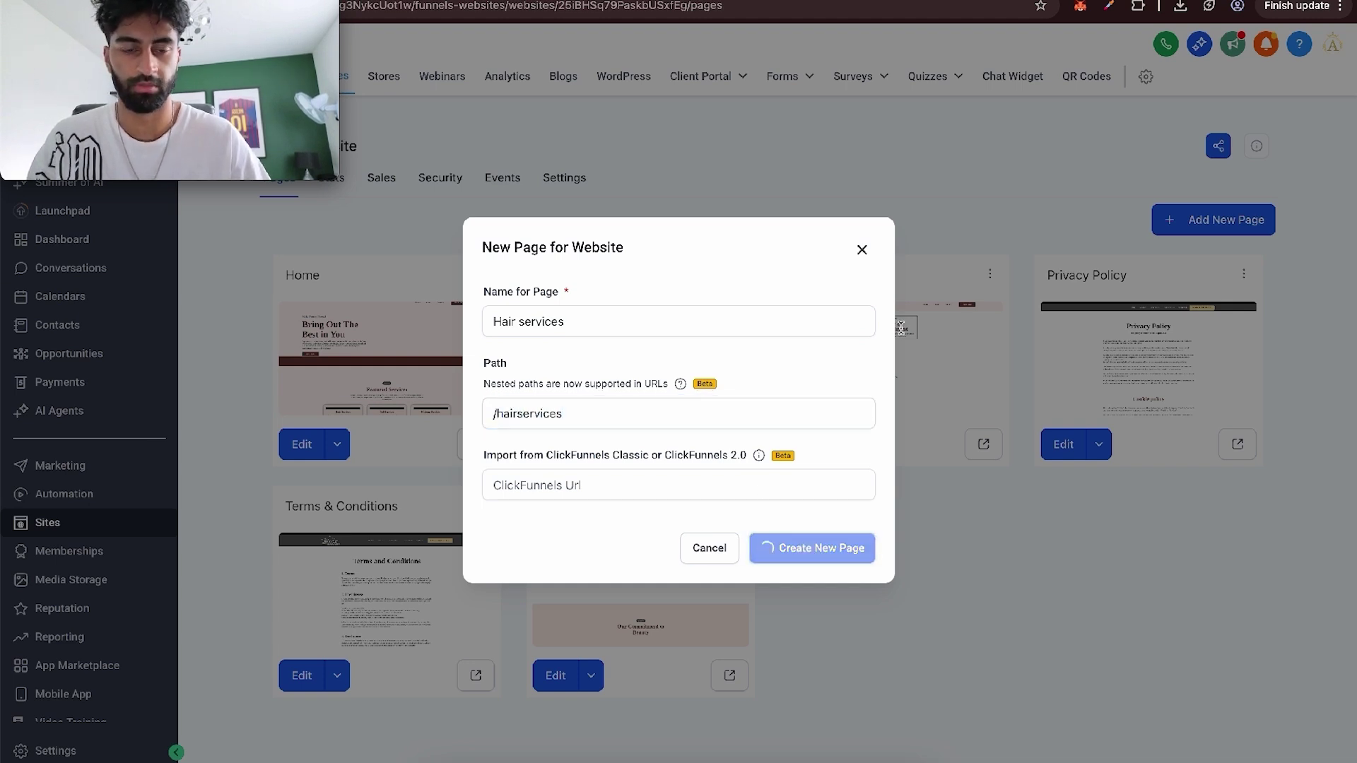
{"action": "left_click", "coordinate": [903, 618]}
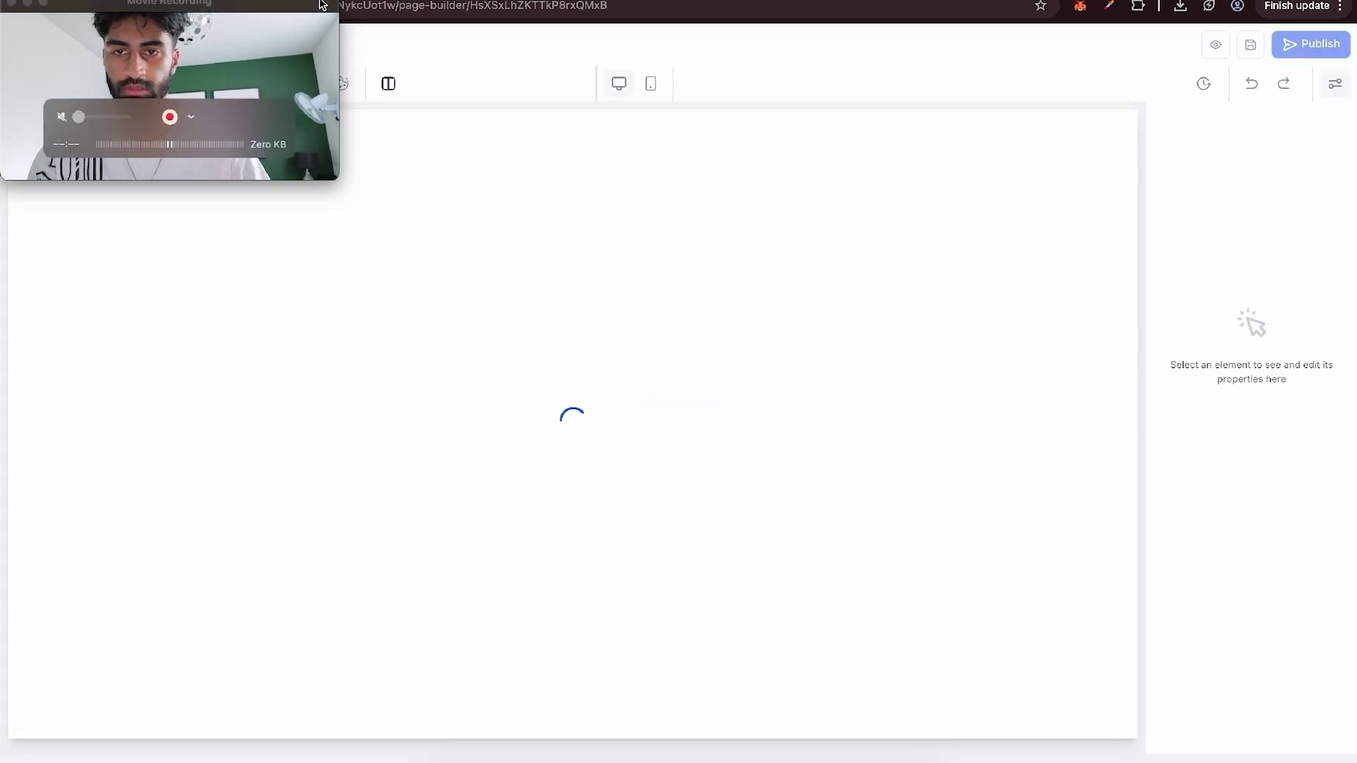
Step: Place the 'top part' global header section onto the Hair services page
{"action": "left_click", "coordinate": [71, 282]}
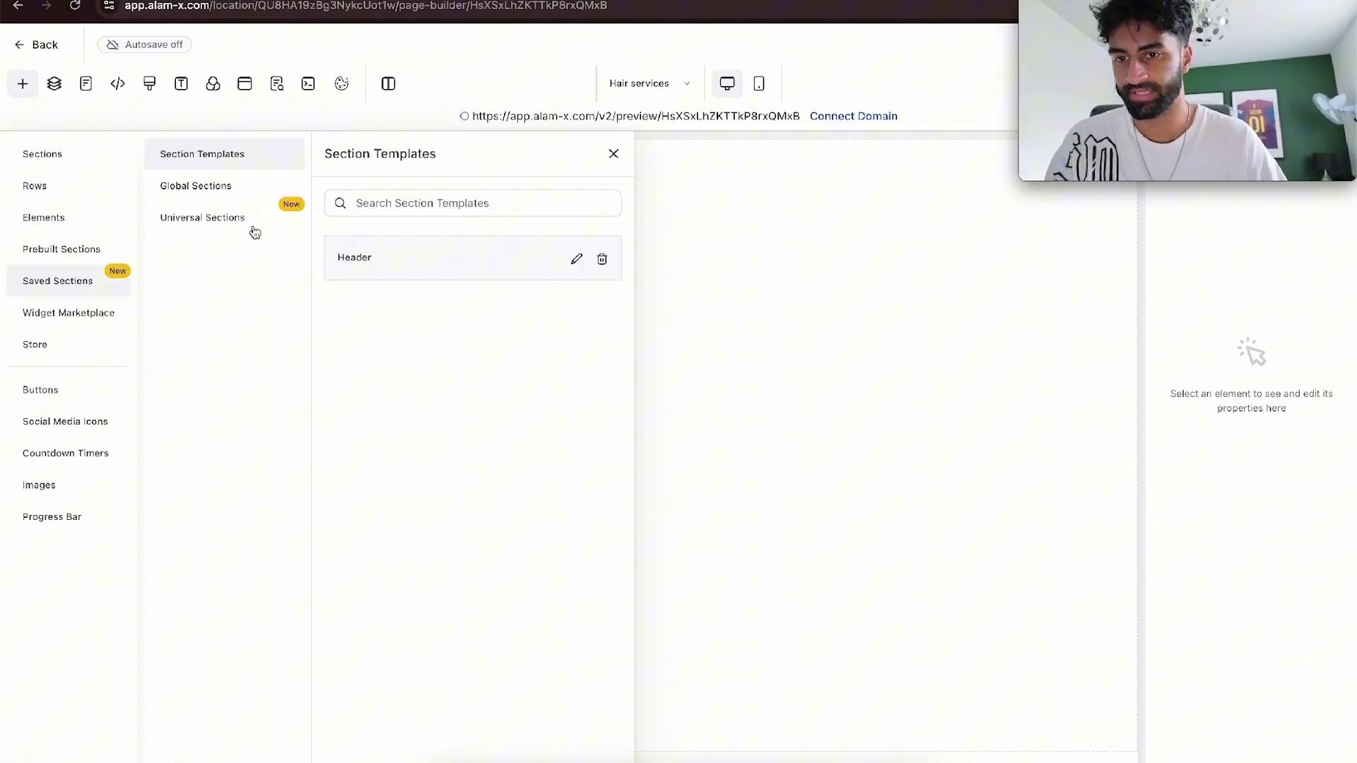
{"action": "left_click", "coordinate": [227, 189]}
{"action": "left_click_drag", "start_coordinate": [433, 273], "coordinate": [798, 408]}
{"action": "left_click", "coordinate": [23, 84]}
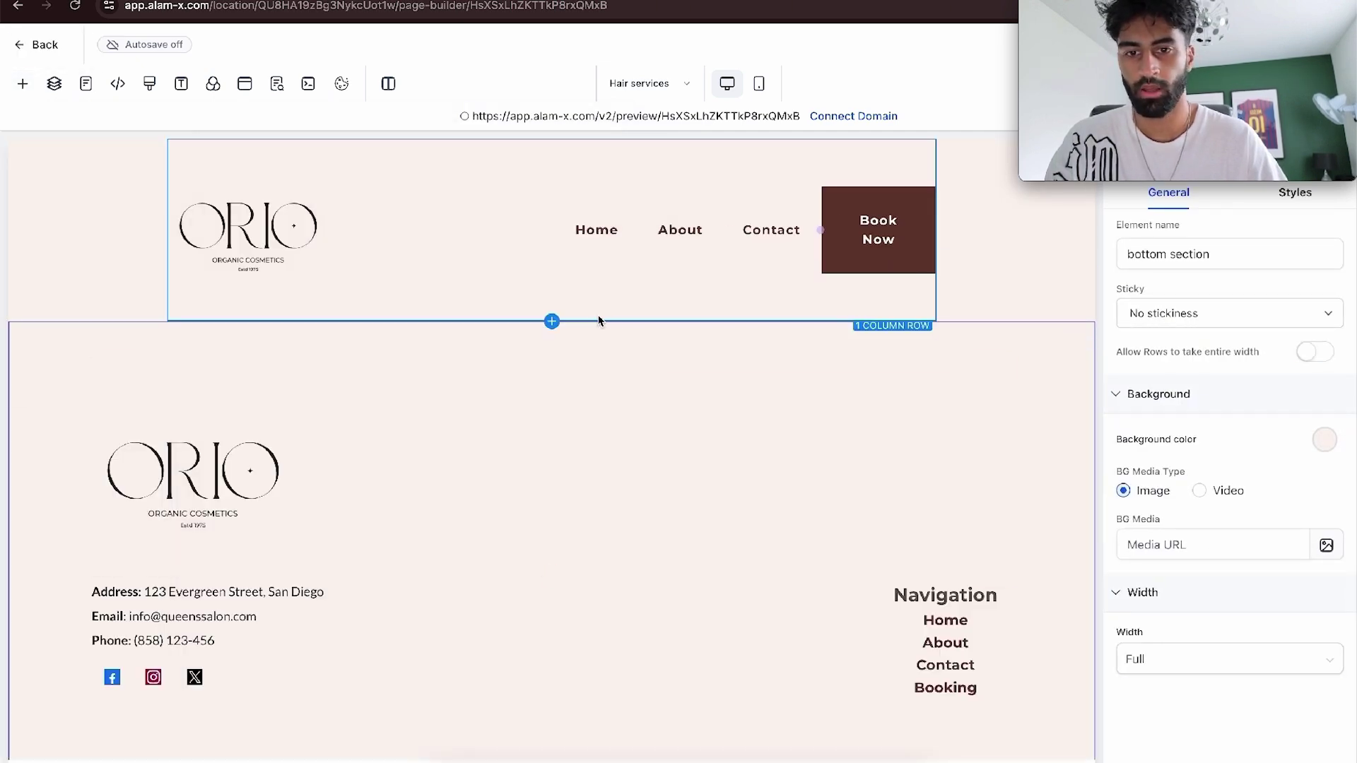
Step: Add a Full Width section with a 1 Column row and a Headline below the header
{"action": "left_click", "coordinate": [22, 83]}
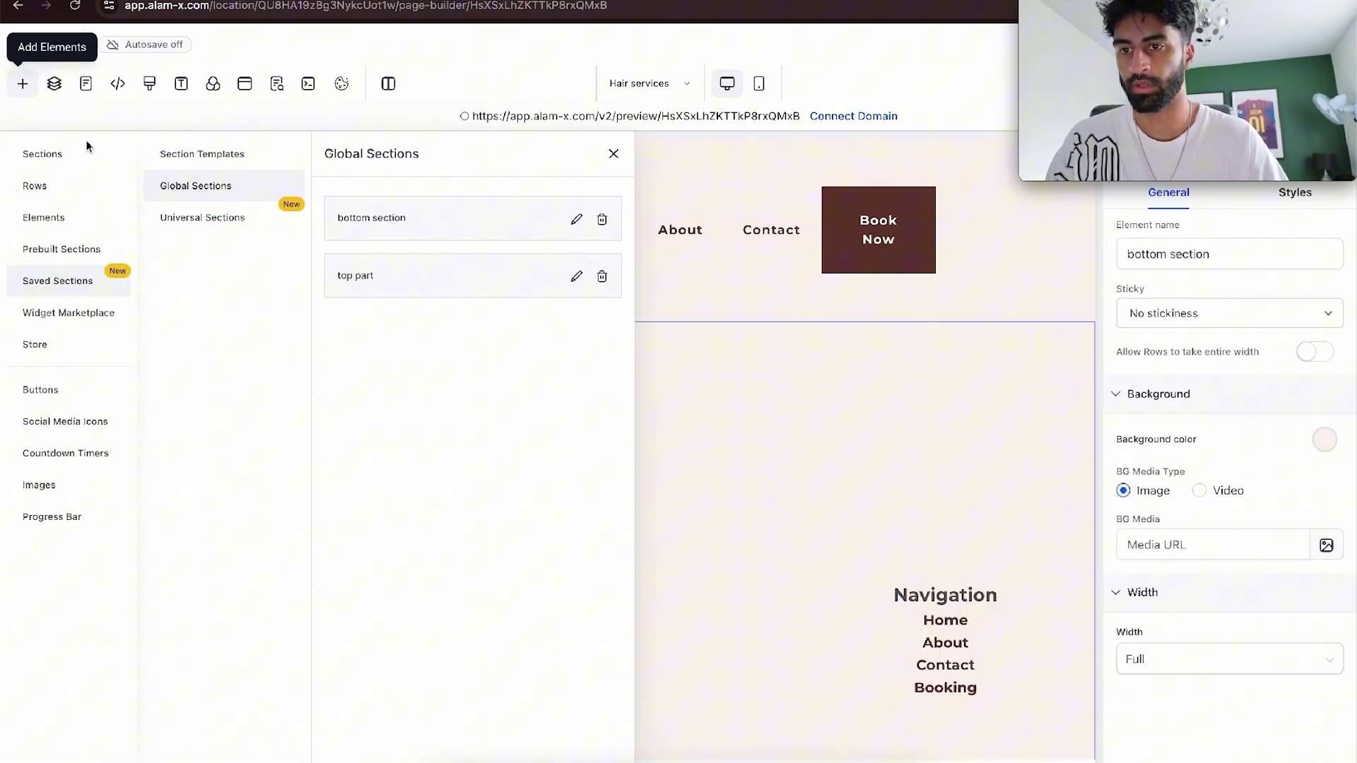
{"action": "left_click", "coordinate": [99, 159]}
{"action": "left_click_drag", "start_coordinate": [212, 212], "coordinate": [545, 349]}
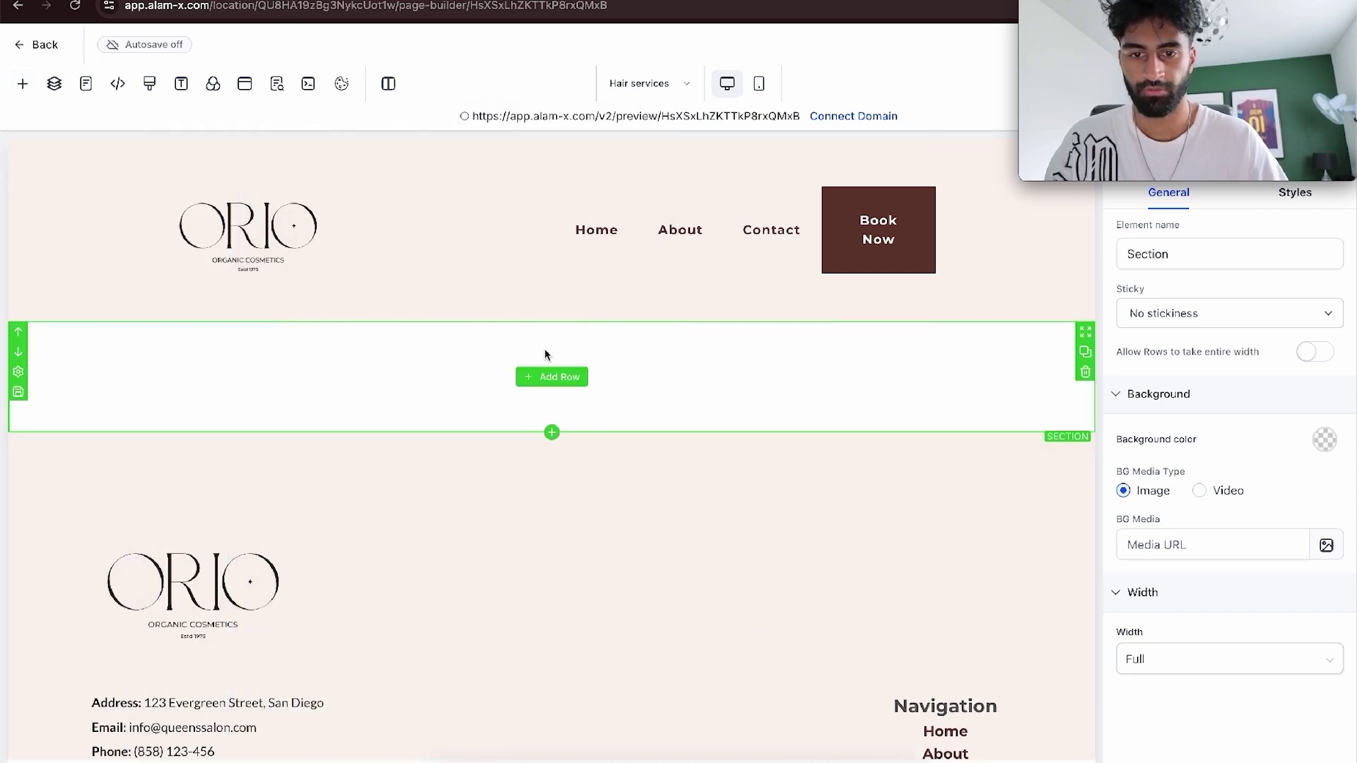
{"action": "left_click", "coordinate": [541, 369]}
{"action": "left_click_drag", "start_coordinate": [228, 255], "coordinate": [596, 422]}
{"action": "left_click", "coordinate": [559, 393]}
{"action": "left_click_drag", "start_coordinate": [219, 300], "coordinate": [551, 393]}
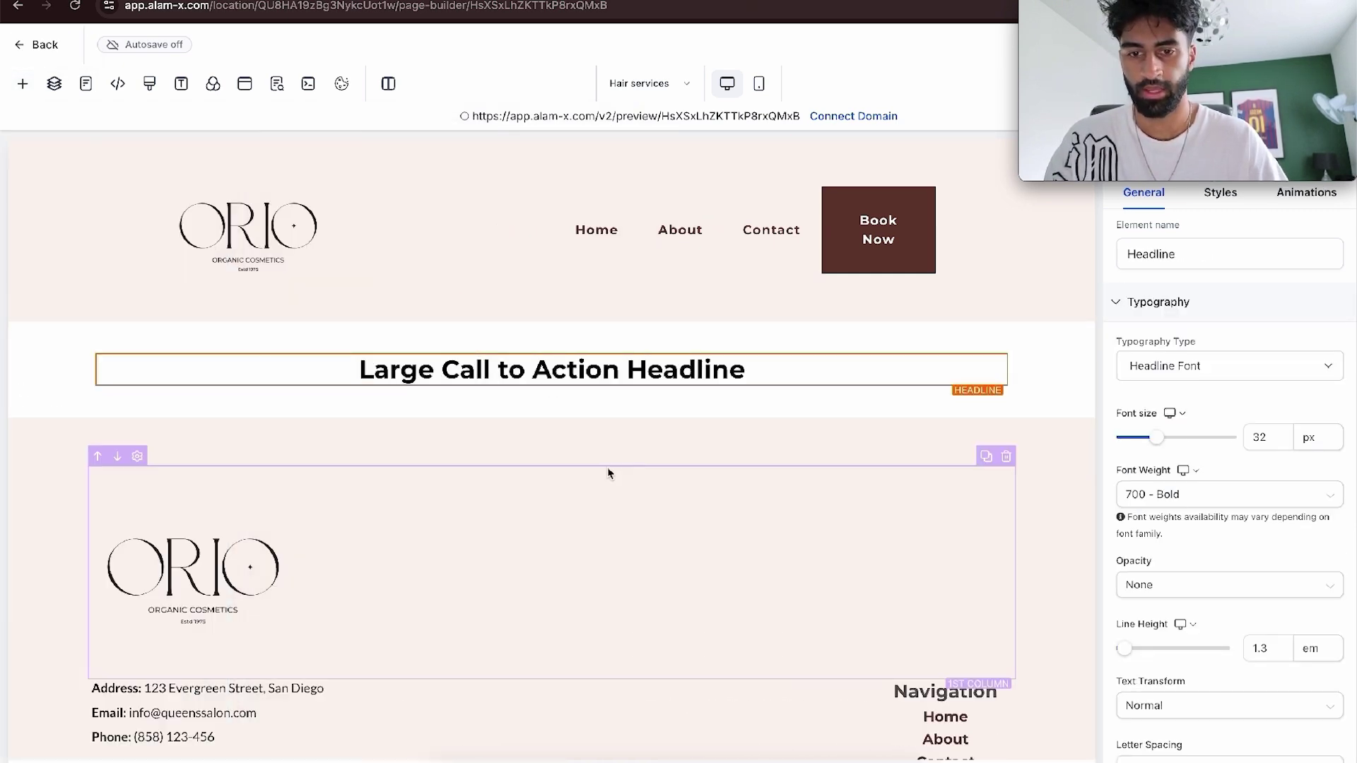
{"action": "left_click", "coordinate": [551, 386]}
Step: Add a booking calendar element below the headline using the Hair Services calendar
{"action": "scroll", "coordinate": [410, 515], "scroll_direction": "down", "scroll_amount": 5}
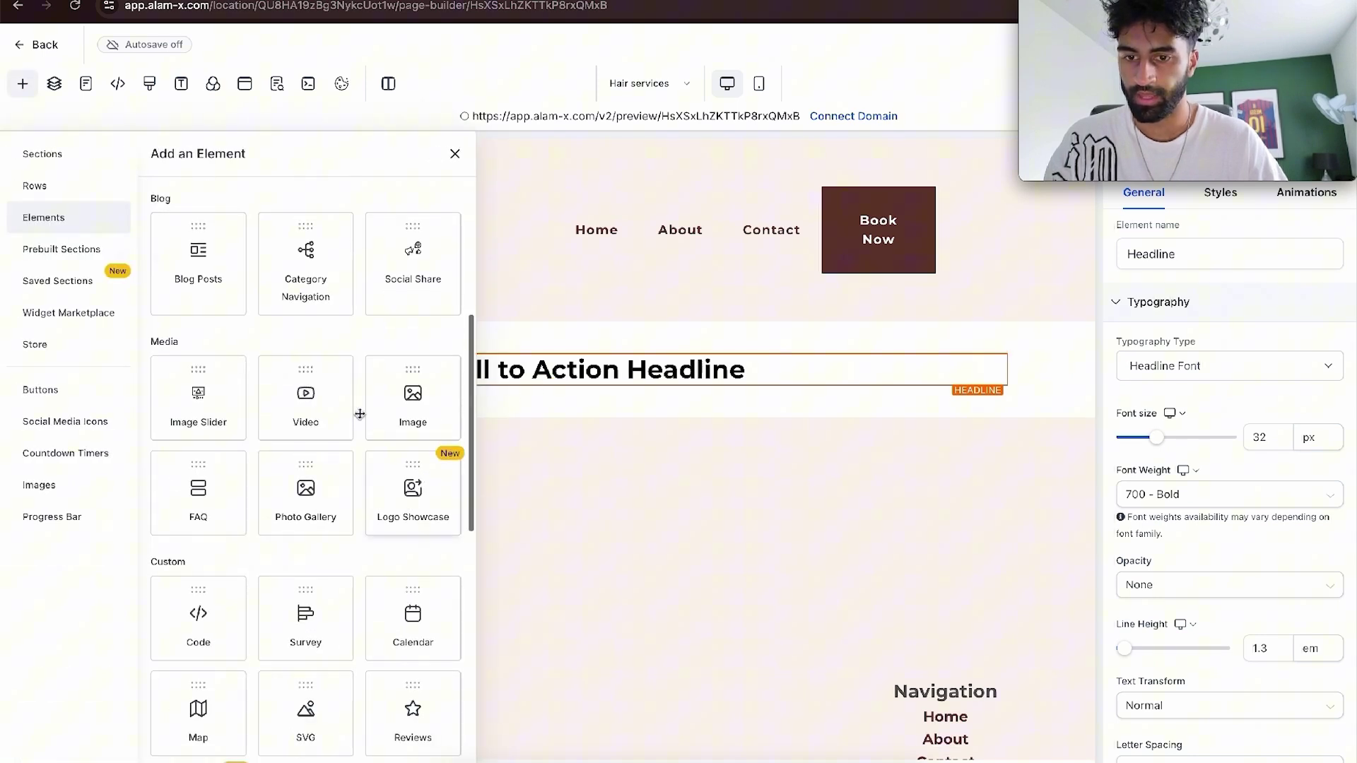
{"action": "scroll", "coordinate": [358, 545], "scroll_direction": "down", "scroll_amount": 4}
{"action": "left_click_drag", "start_coordinate": [412, 487], "coordinate": [634, 424]}
{"action": "left_click", "coordinate": [675, 386]}
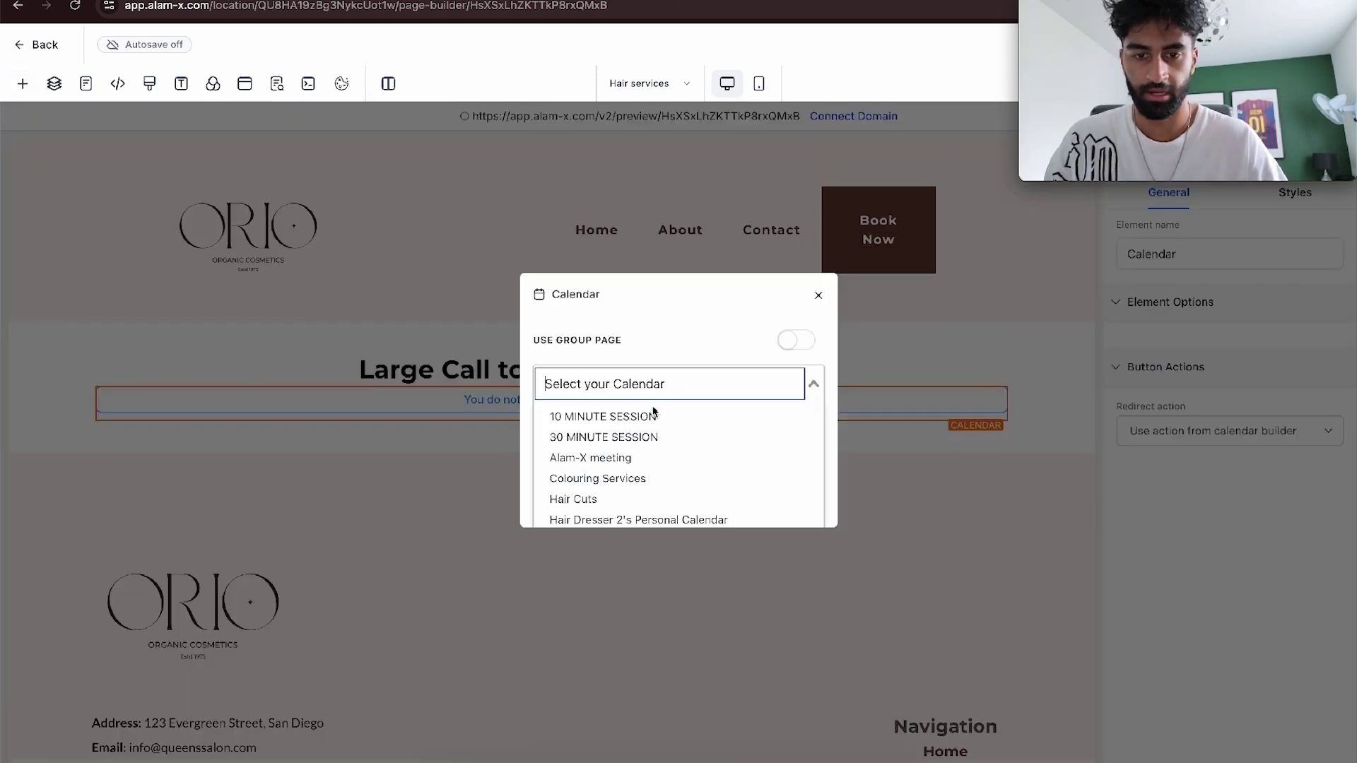
{"action": "scroll", "coordinate": [608, 459], "scroll_direction": "down", "scroll_amount": 2}
{"action": "left_click", "coordinate": [626, 469]}
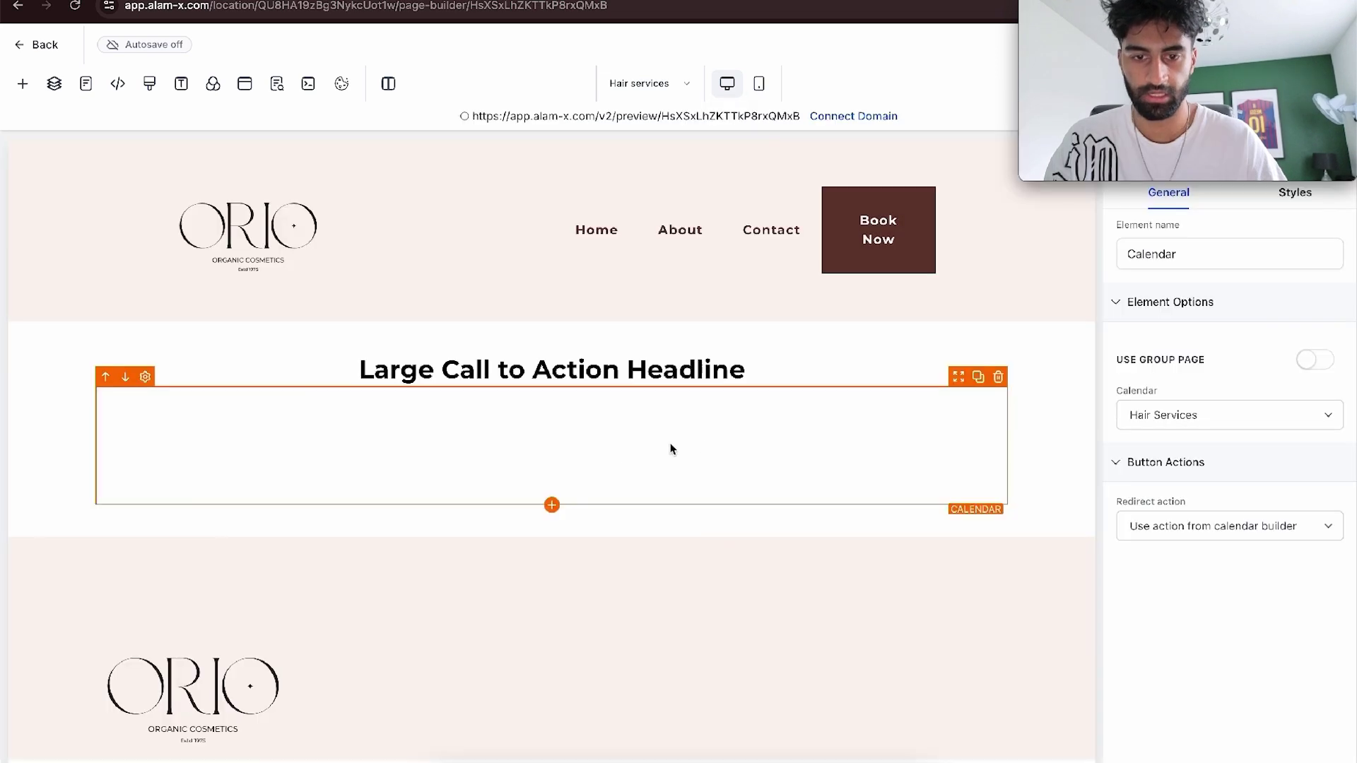
Step: Retitle the headline above the calendar to 'Book For Hair Services'
{"action": "triple_click", "coordinate": [412, 361]}
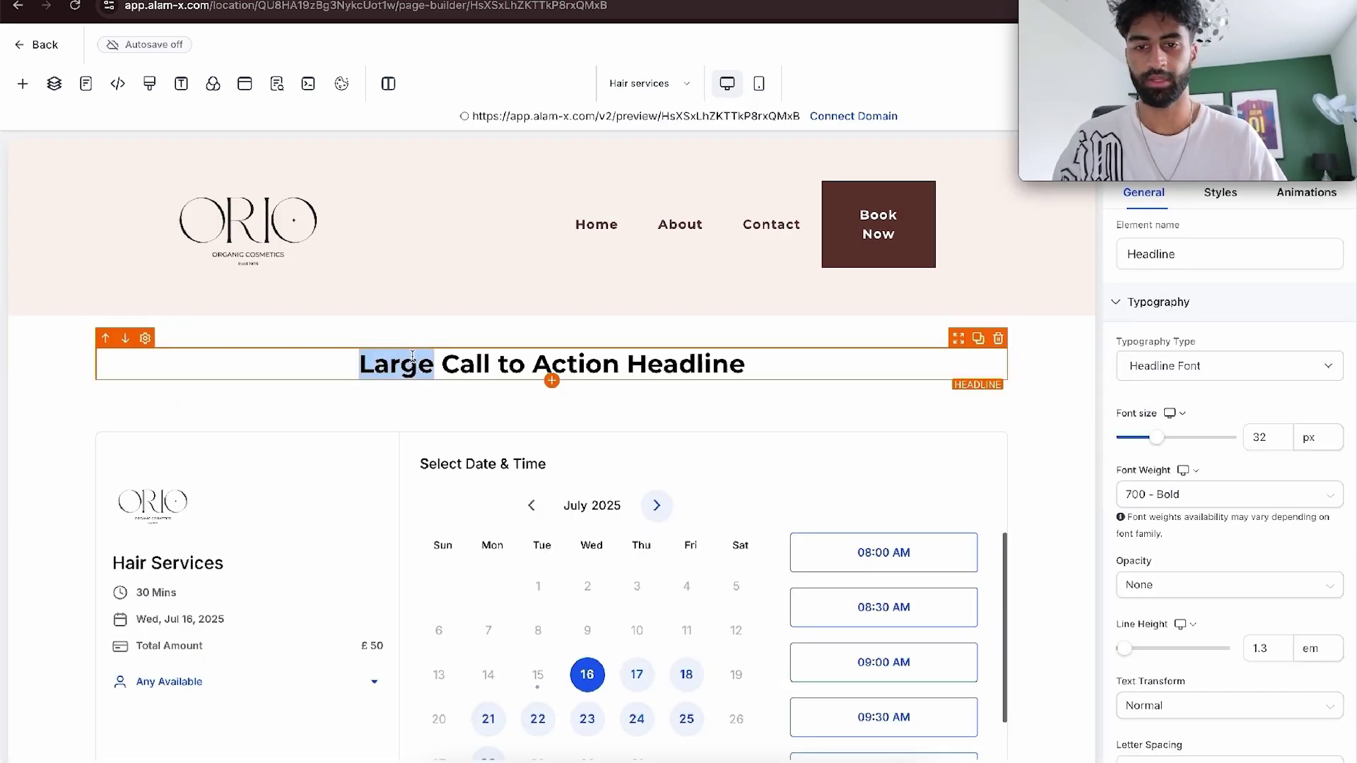
{"action": "type", "text": "Book"}
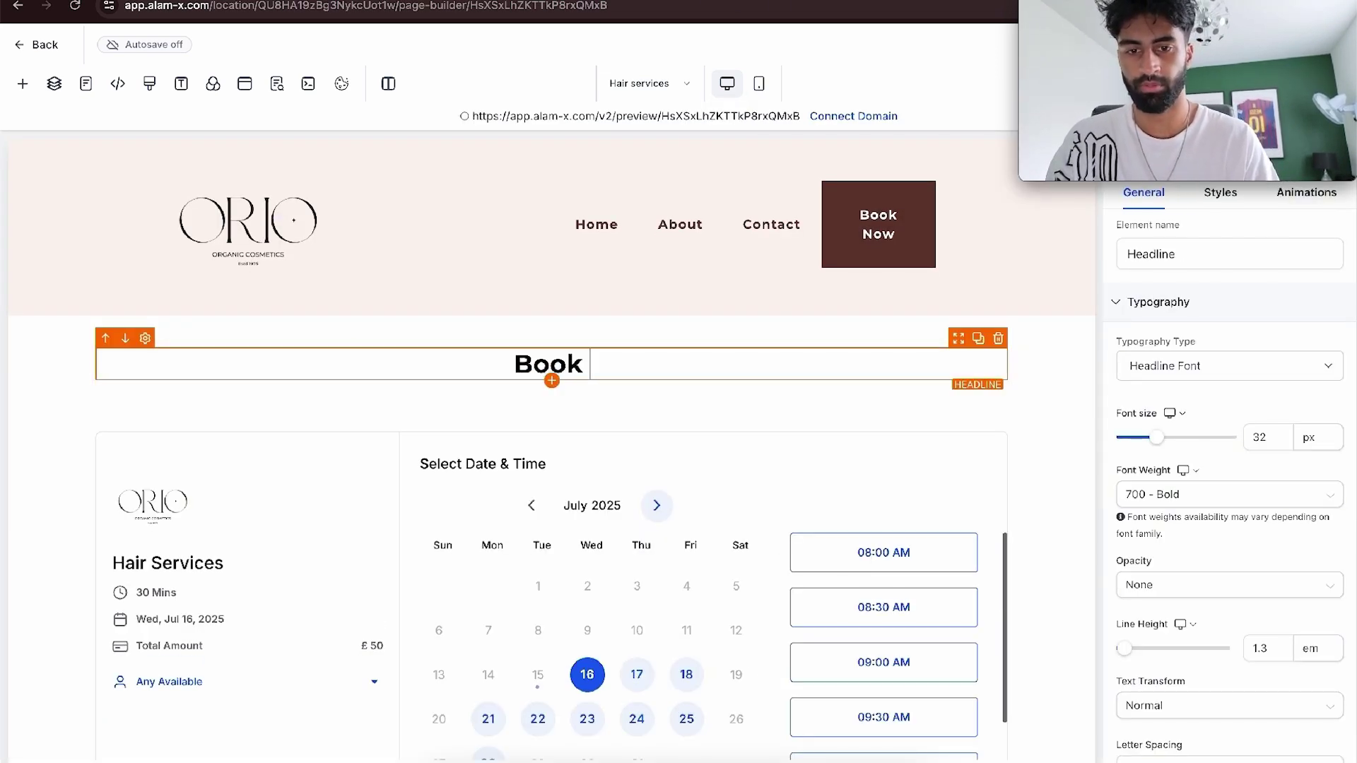
{"action": "type", "text": " For H"}
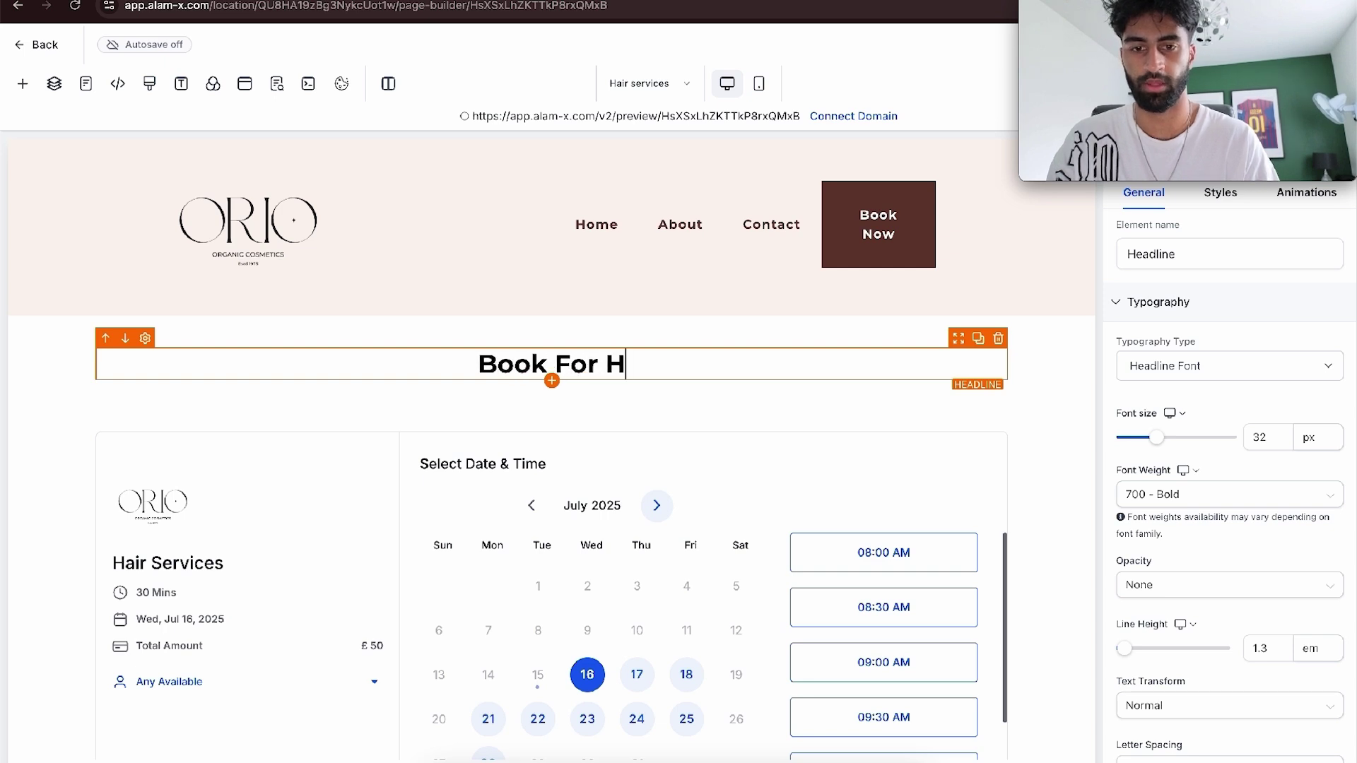
{"action": "type", "text": "air Serci"}
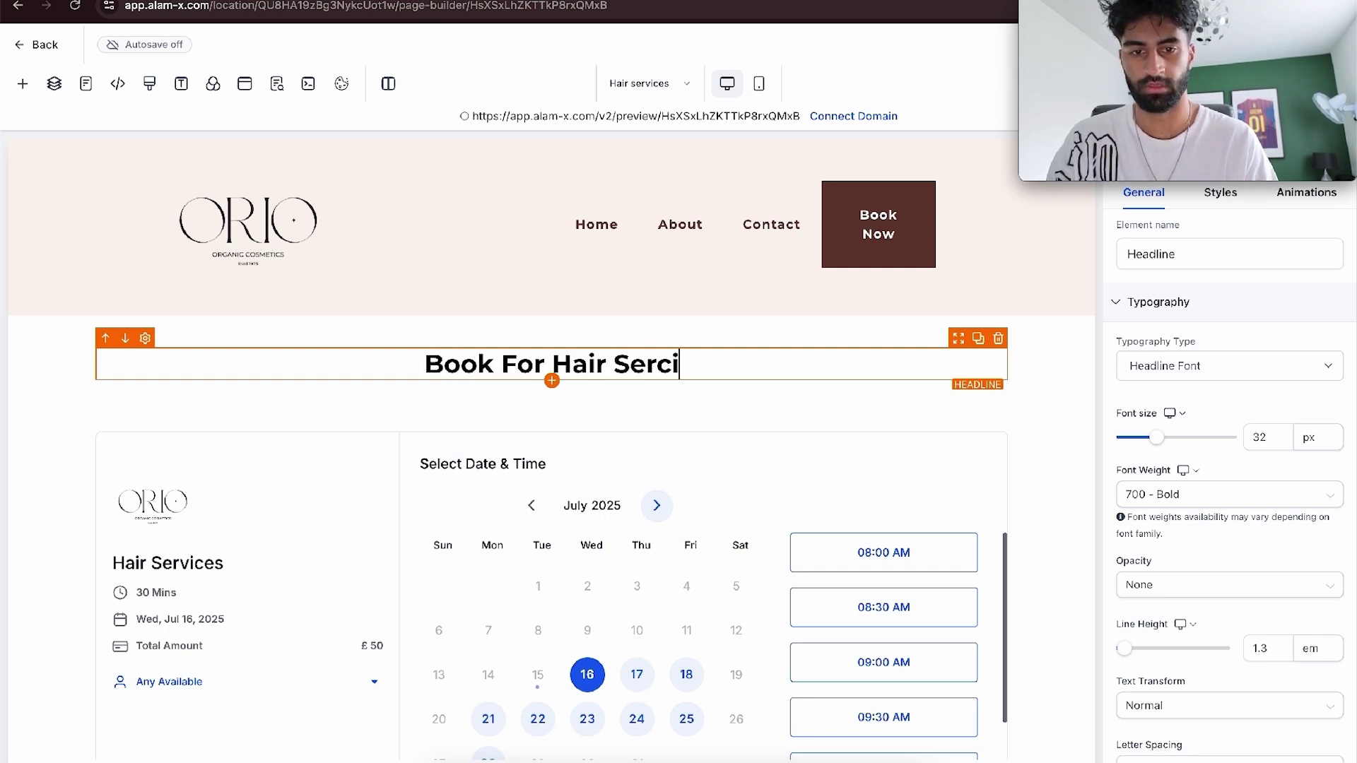
{"action": "key", "text": "BackSpace"}
{"action": "key", "text": "BackSpace"}
{"action": "type", "text": "vices"}
{"action": "left_click", "coordinate": [493, 658]}
{"action": "scroll", "coordinate": [492, 518], "scroll_direction": "down", "scroll_amount": 2}
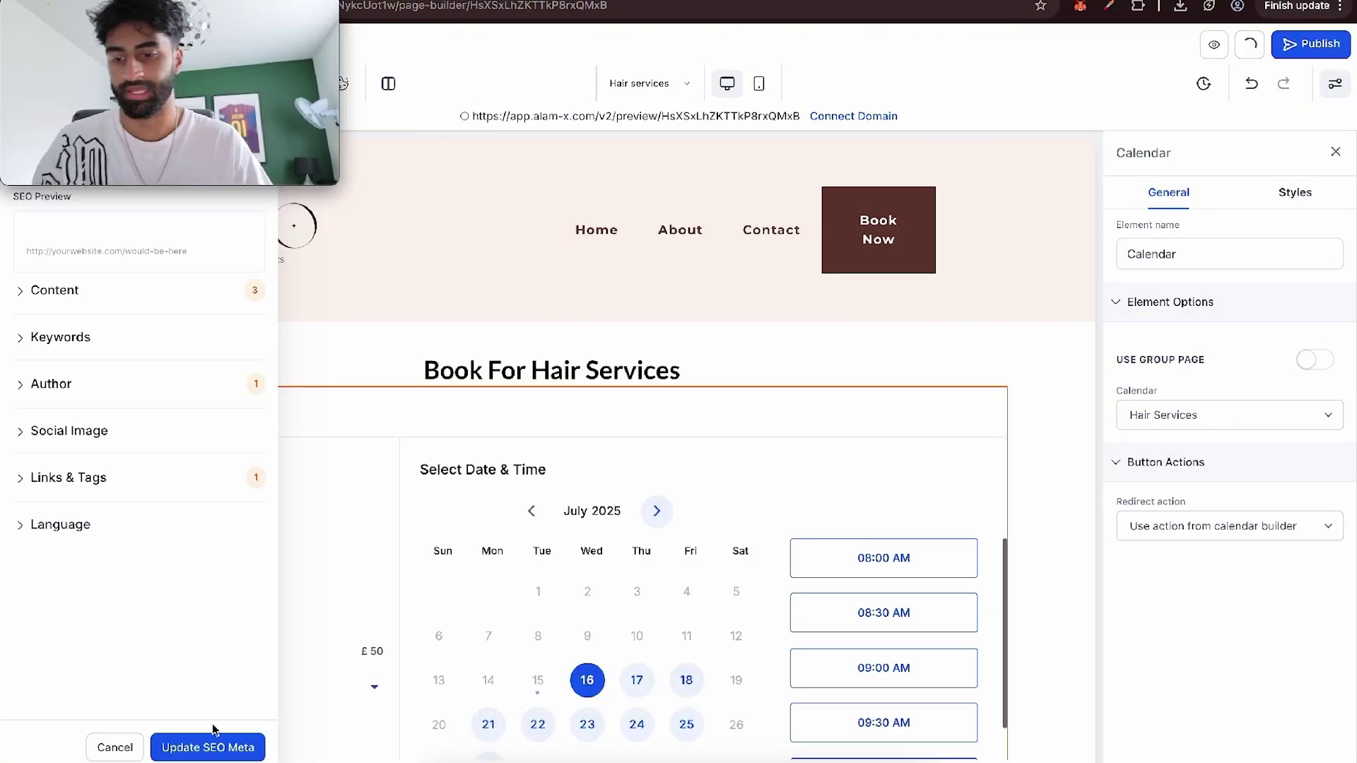
{"action": "left_click", "coordinate": [215, 743]}
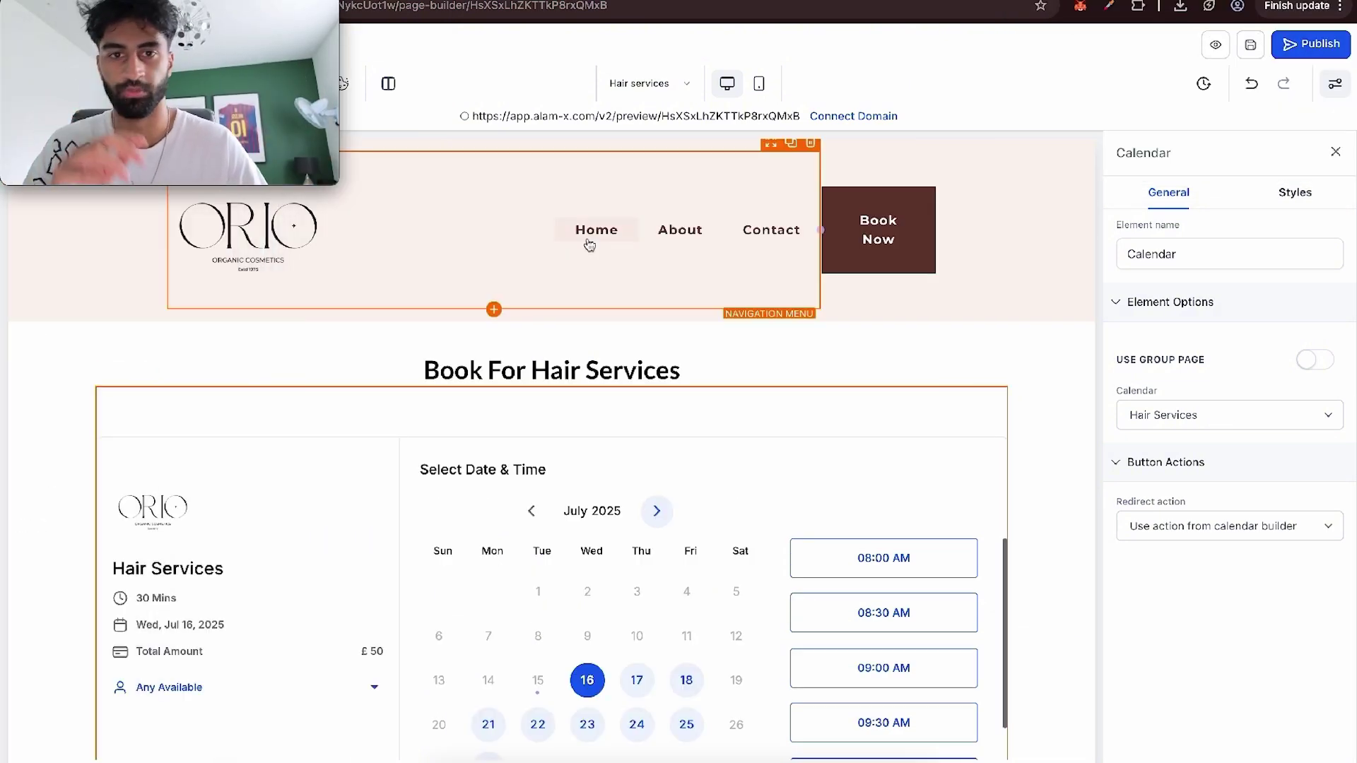
Step: Open the Home page in the editor and select the Hair Services card's Book Now button
{"action": "left_click", "coordinate": [675, 97]}
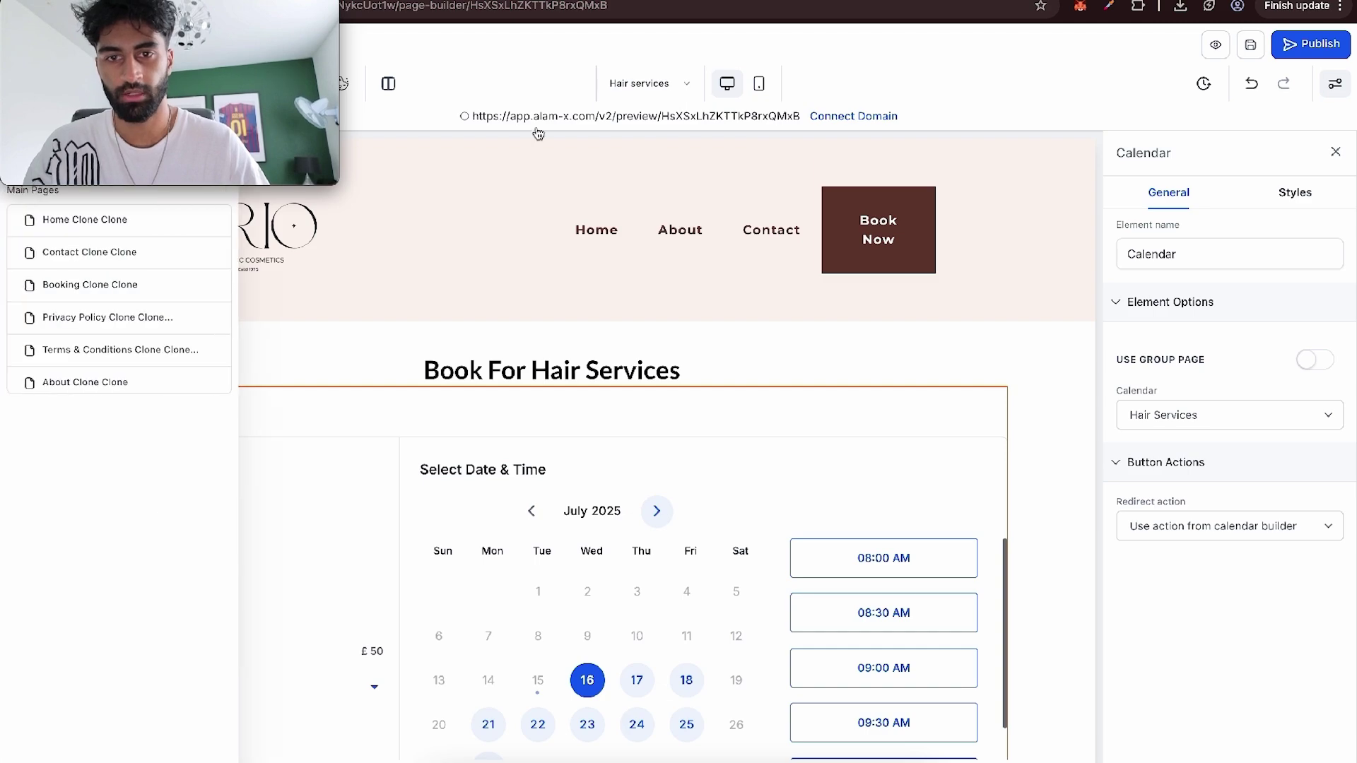
{"action": "left_click", "coordinate": [129, 234]}
{"action": "scroll", "coordinate": [565, 492], "scroll_direction": "down", "scroll_amount": 2}
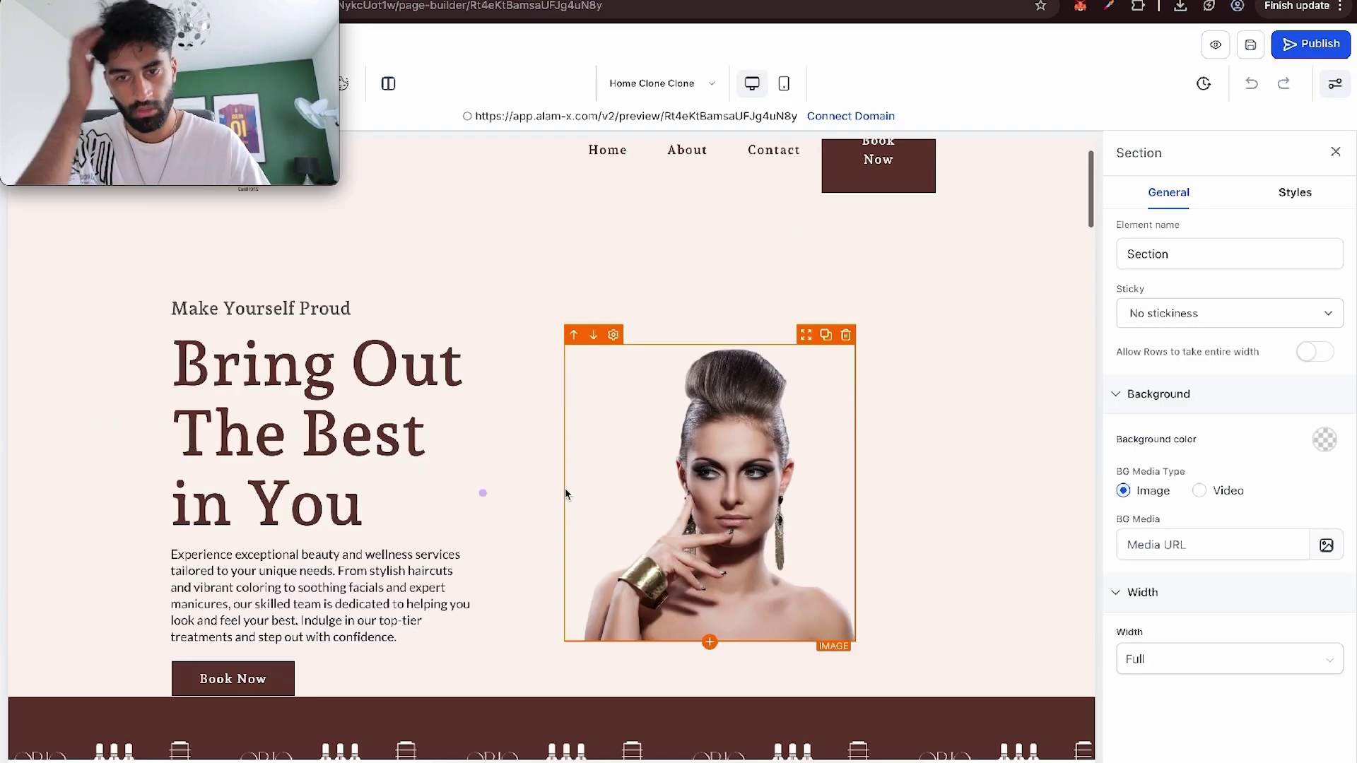
{"action": "scroll", "coordinate": [565, 492], "scroll_direction": "down", "scroll_amount": 10}
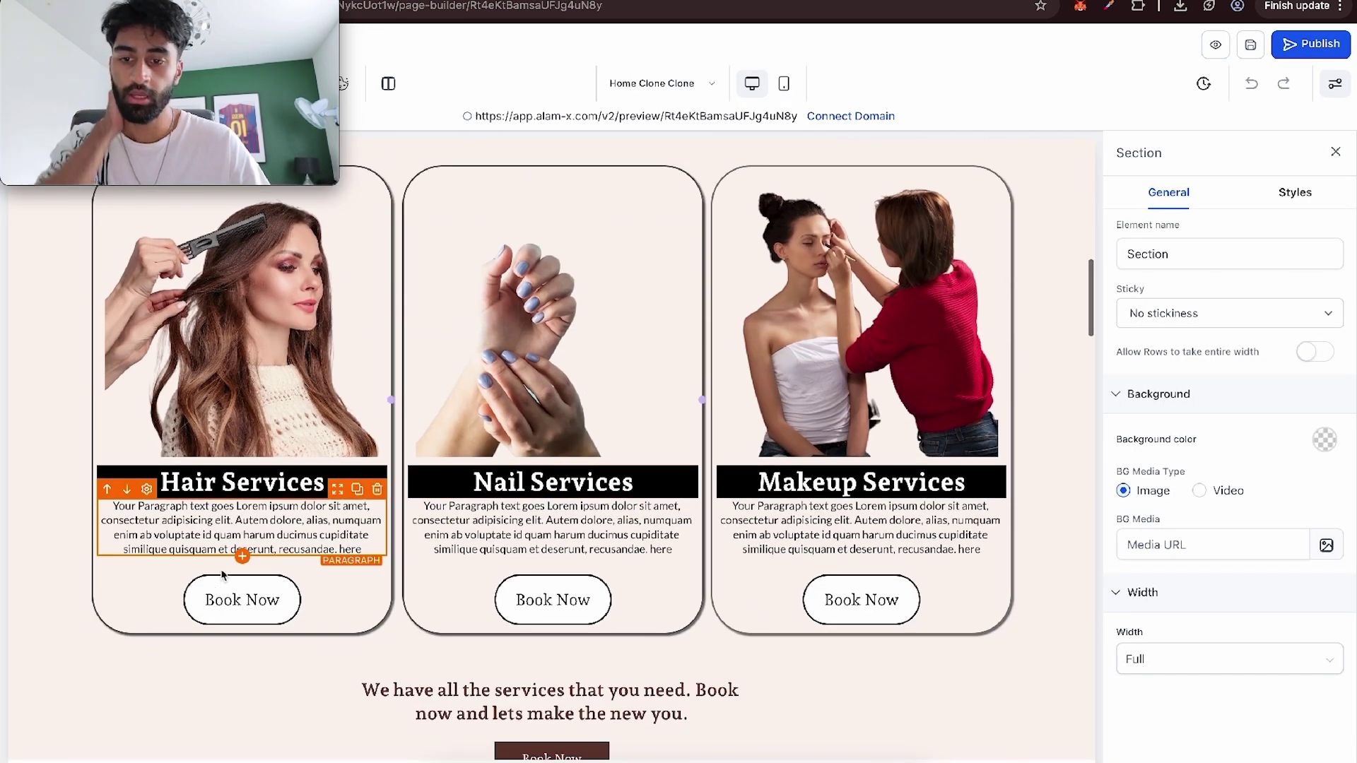
{"action": "left_click", "coordinate": [225, 588]}
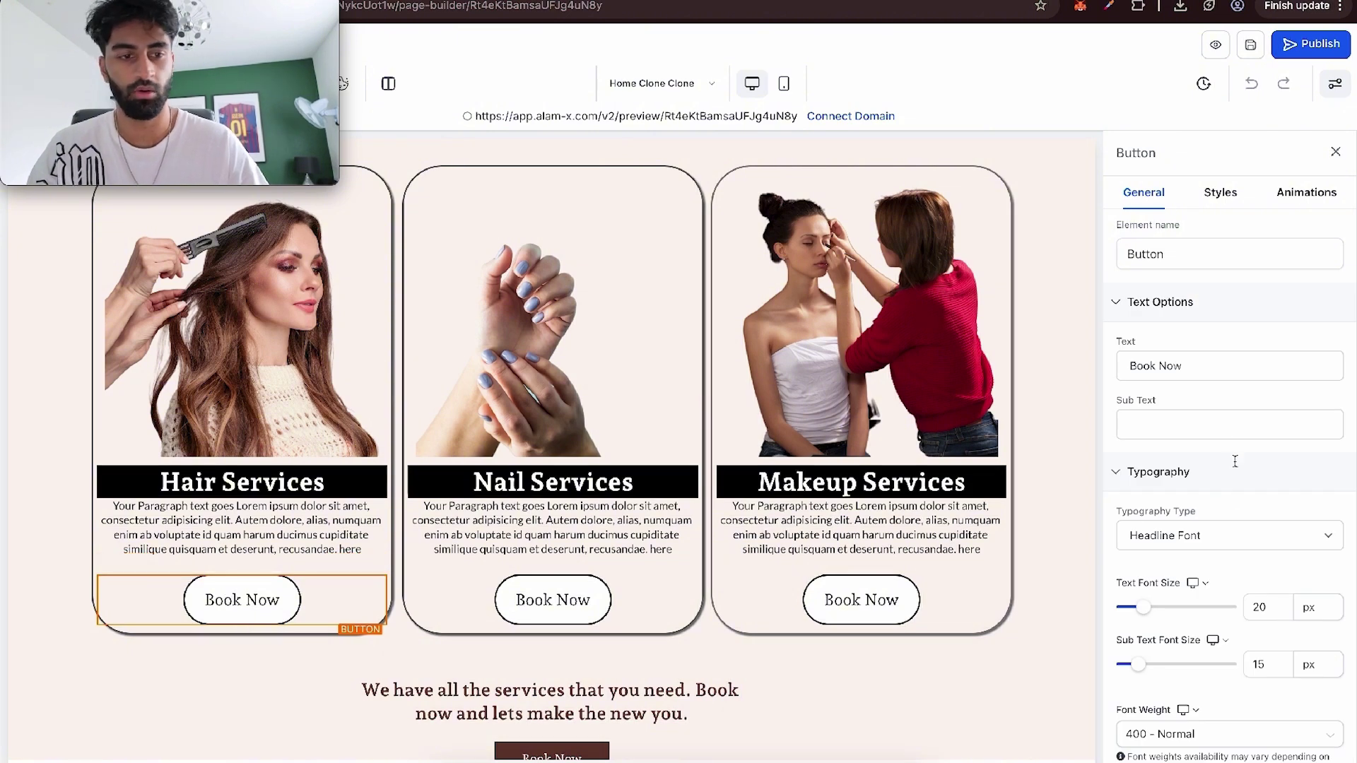
Step: Set the Book Now button's action to Go to Page > Hair services
{"action": "scroll", "coordinate": [1235, 494], "scroll_direction": "down", "scroll_amount": 1}
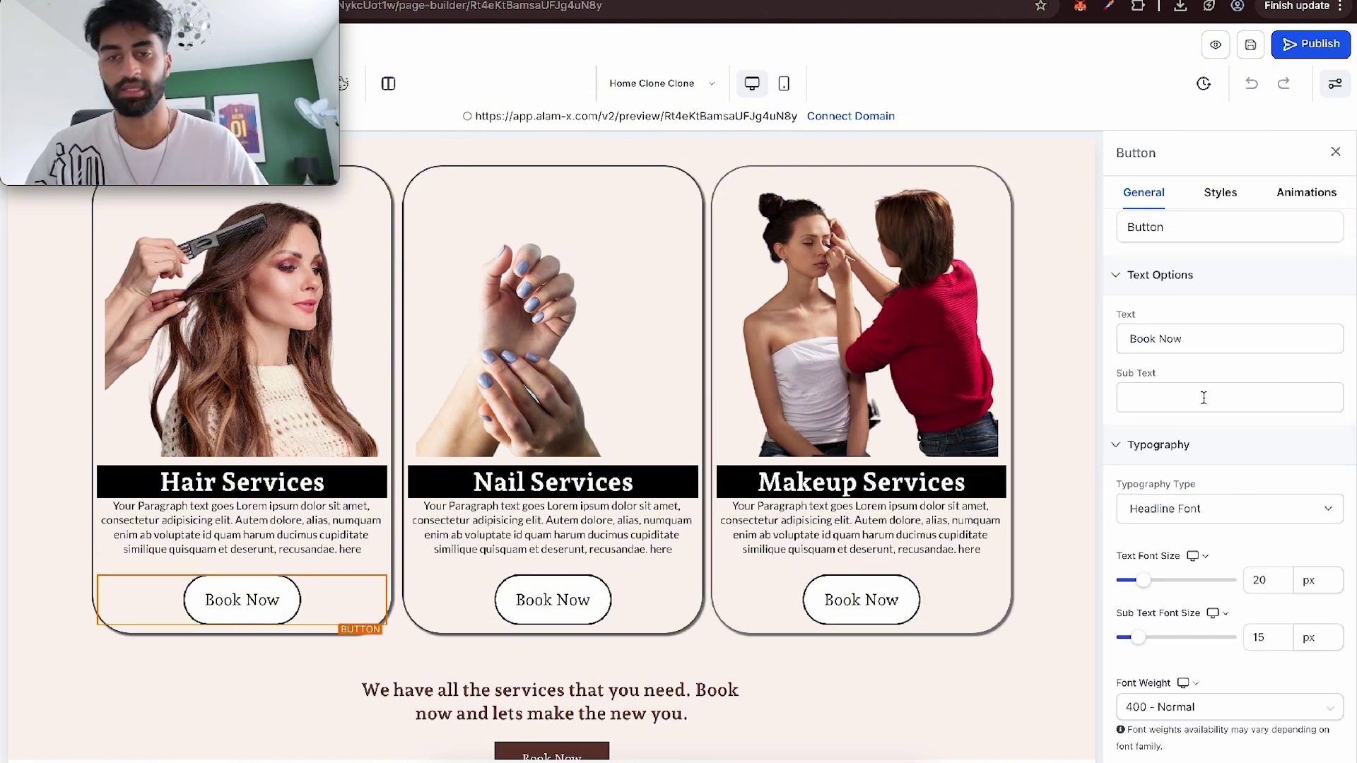
{"action": "scroll", "coordinate": [1204, 398], "scroll_direction": "down", "scroll_amount": 10}
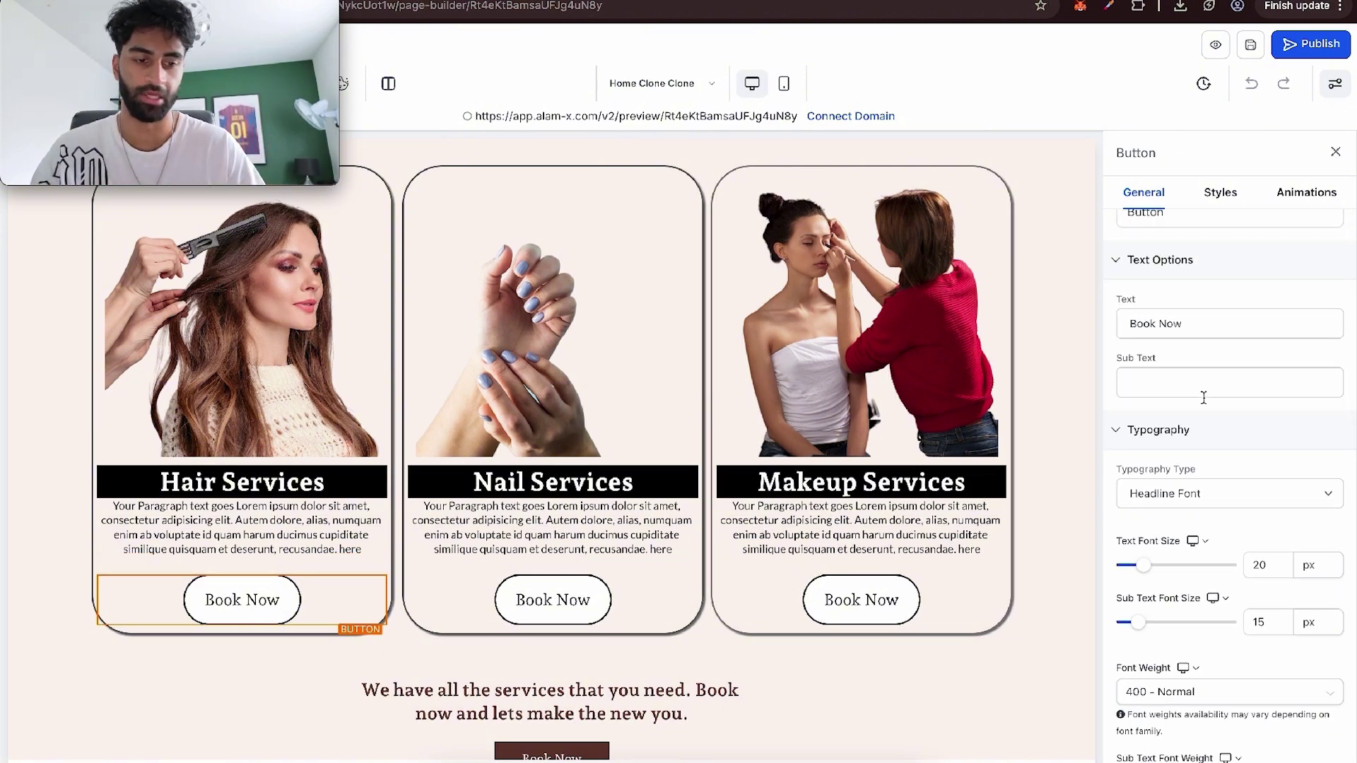
{"action": "scroll", "coordinate": [1186, 512], "scroll_direction": "up", "scroll_amount": 4}
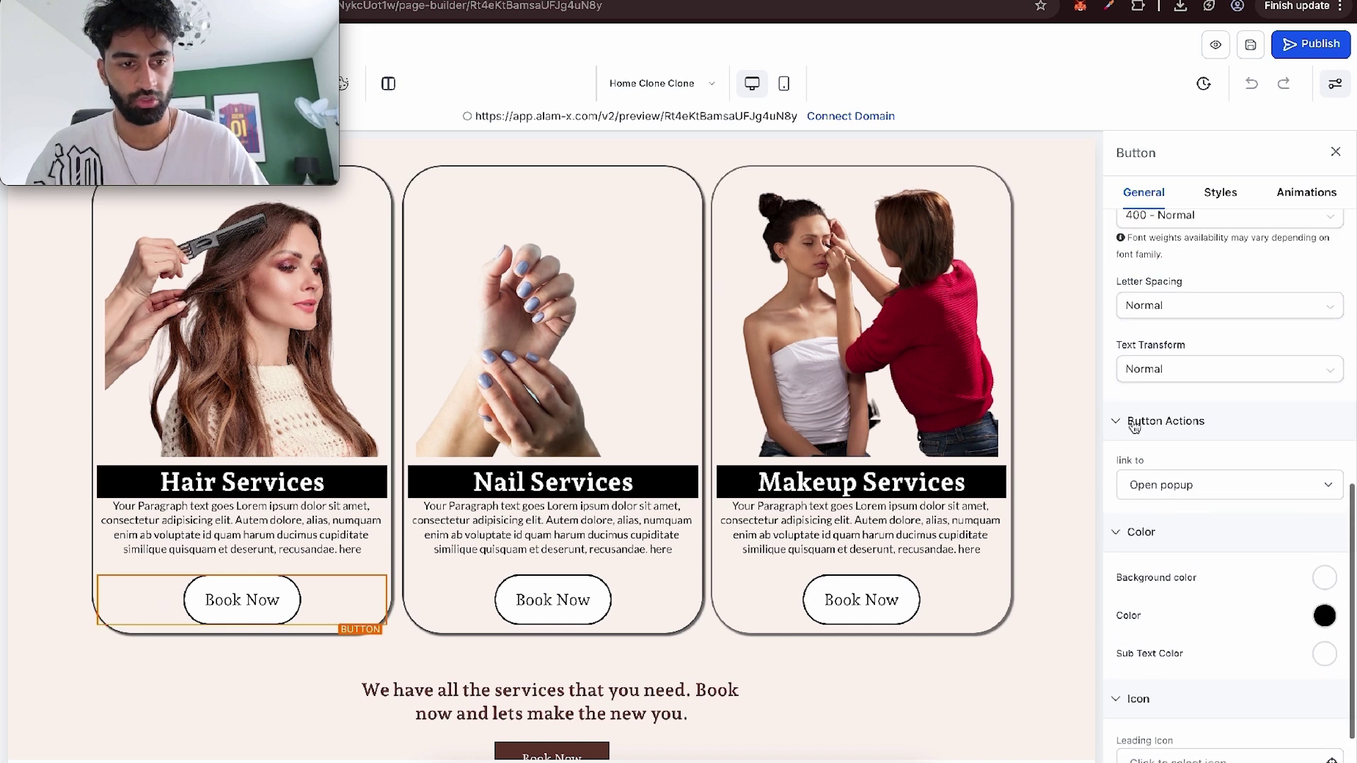
{"action": "left_click", "coordinate": [1164, 496]}
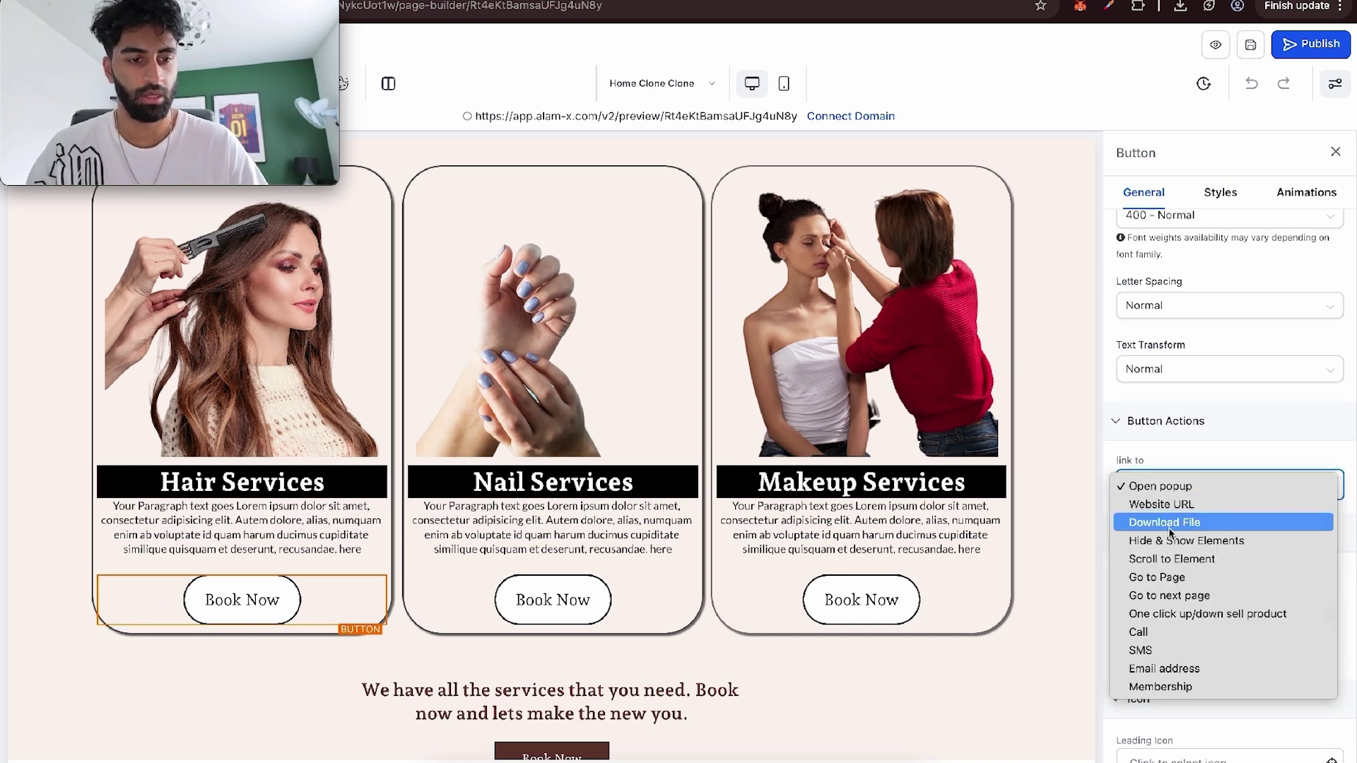
{"action": "left_click", "coordinate": [1160, 577]}
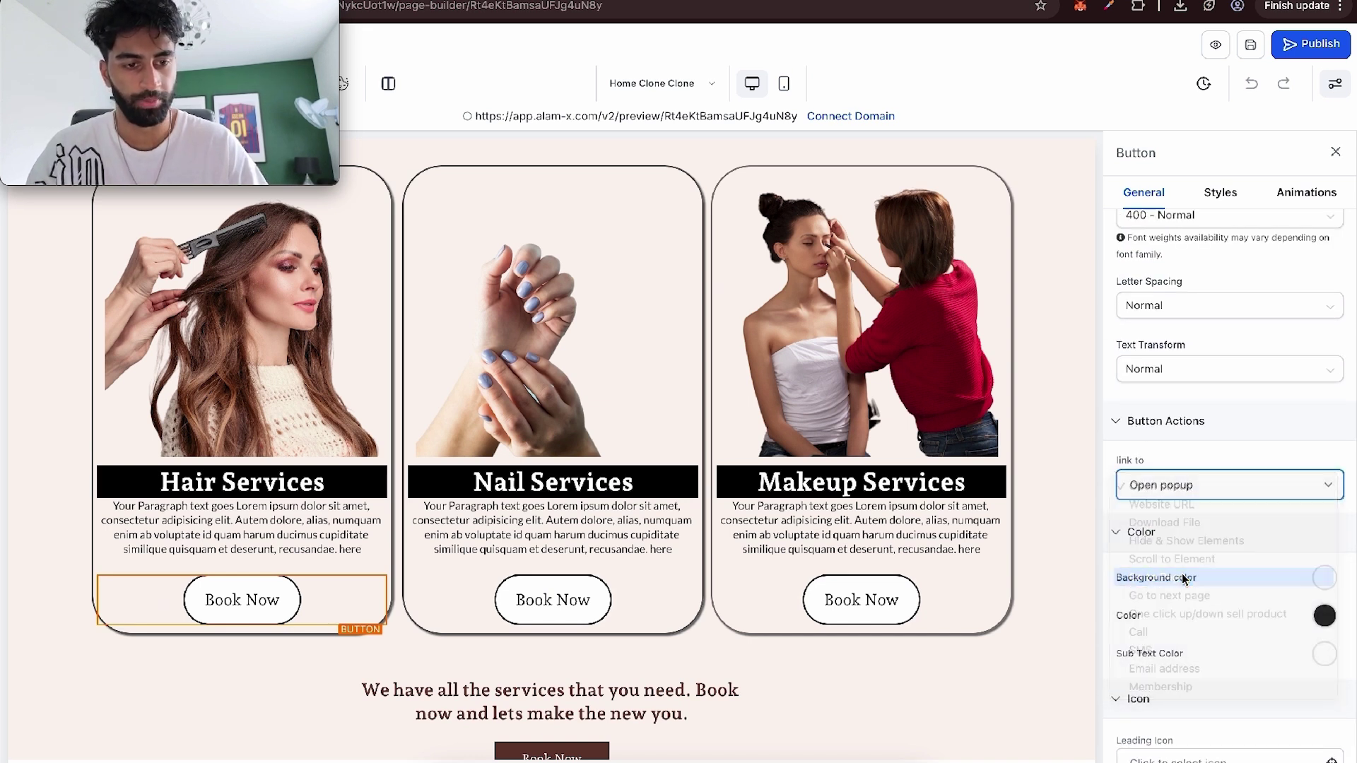
{"action": "left_click", "coordinate": [1169, 550]}
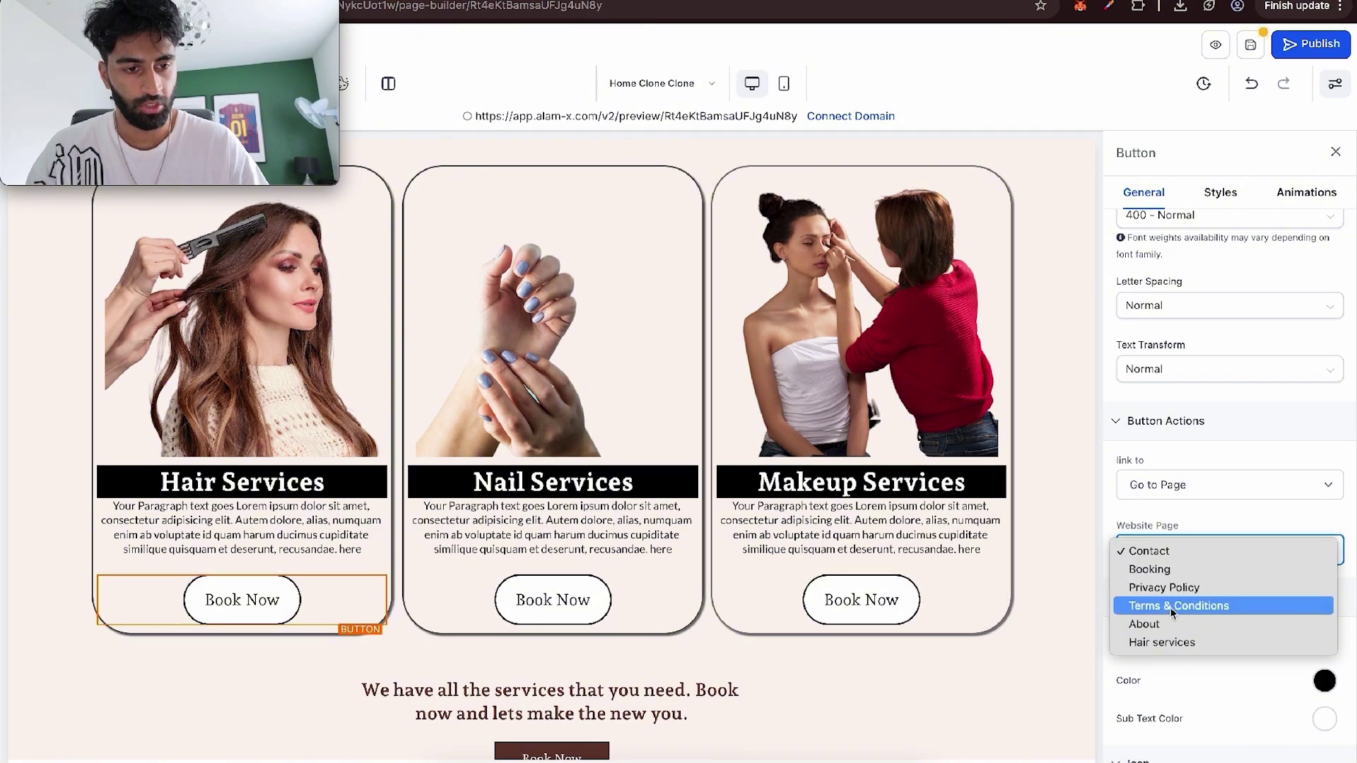
{"action": "left_click", "coordinate": [1160, 644]}
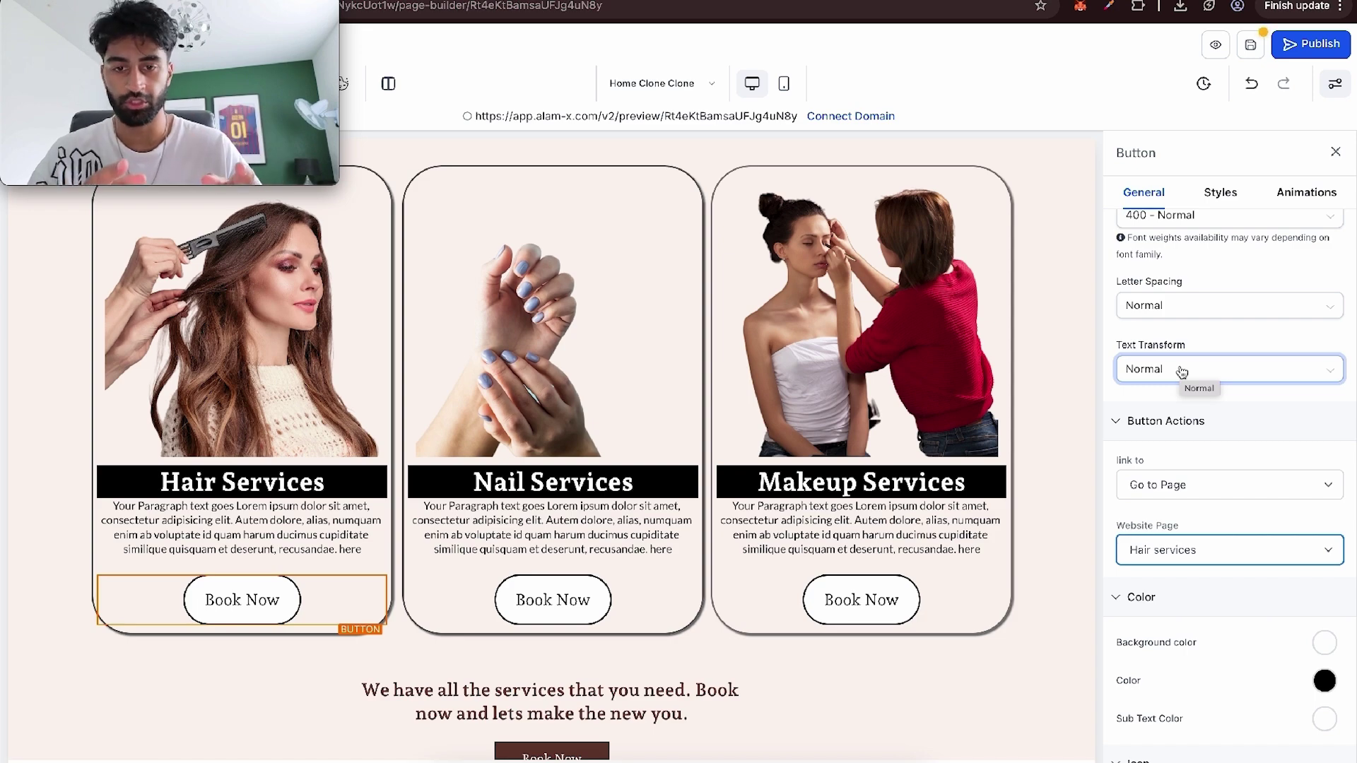
Step: Preview the Home page and follow the Hair Services Book Now link
{"action": "left_click", "coordinate": [1216, 43]}
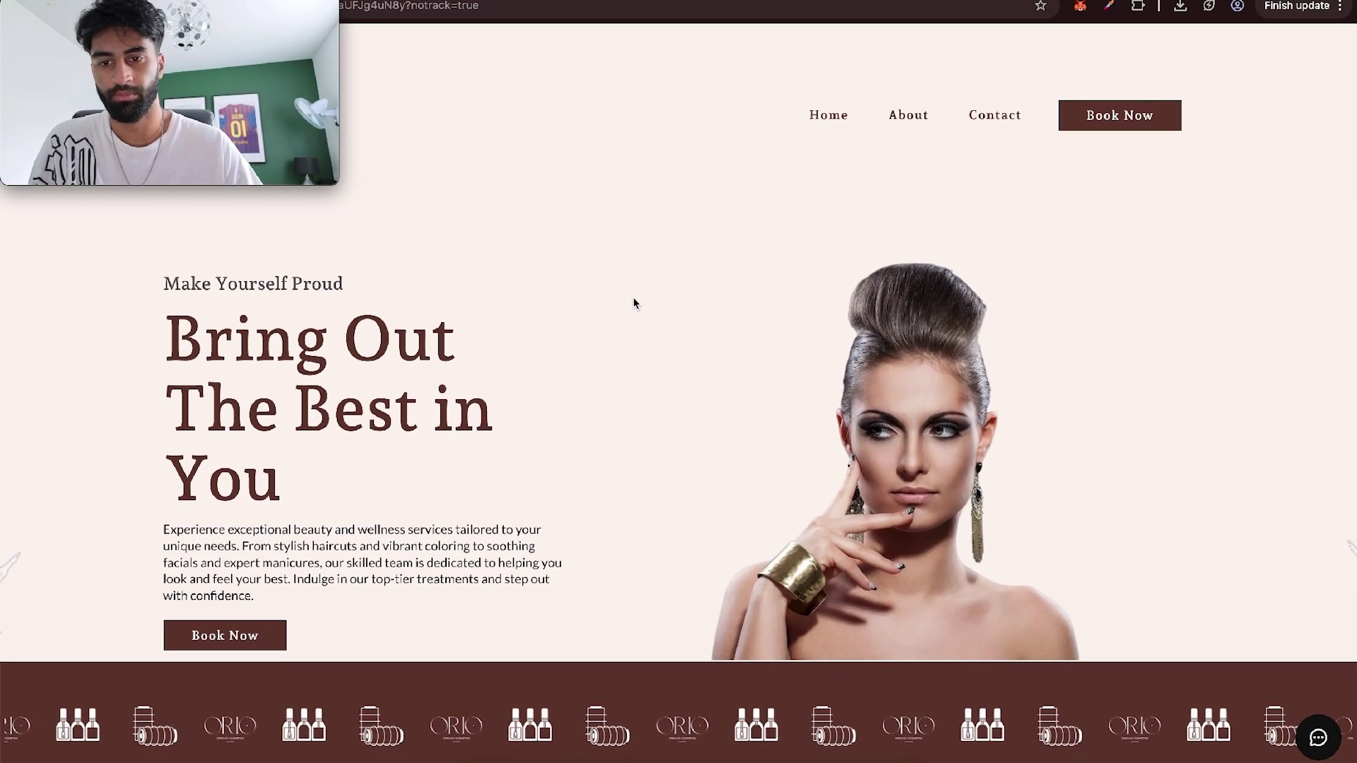
{"action": "scroll", "coordinate": [531, 397], "scroll_direction": "down", "scroll_amount": 2}
{"action": "scroll", "coordinate": [531, 398], "scroll_direction": "down", "scroll_amount": 10}
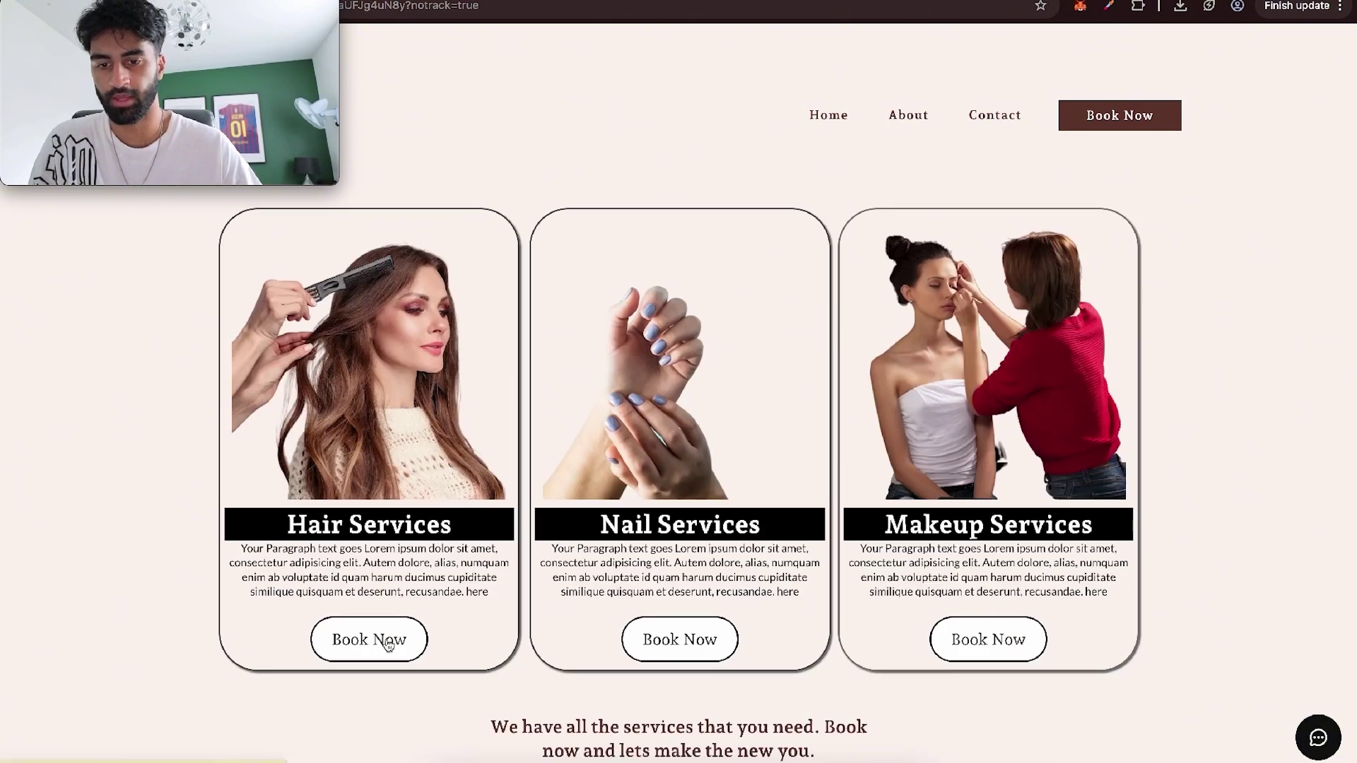
{"action": "left_click", "coordinate": [392, 631]}
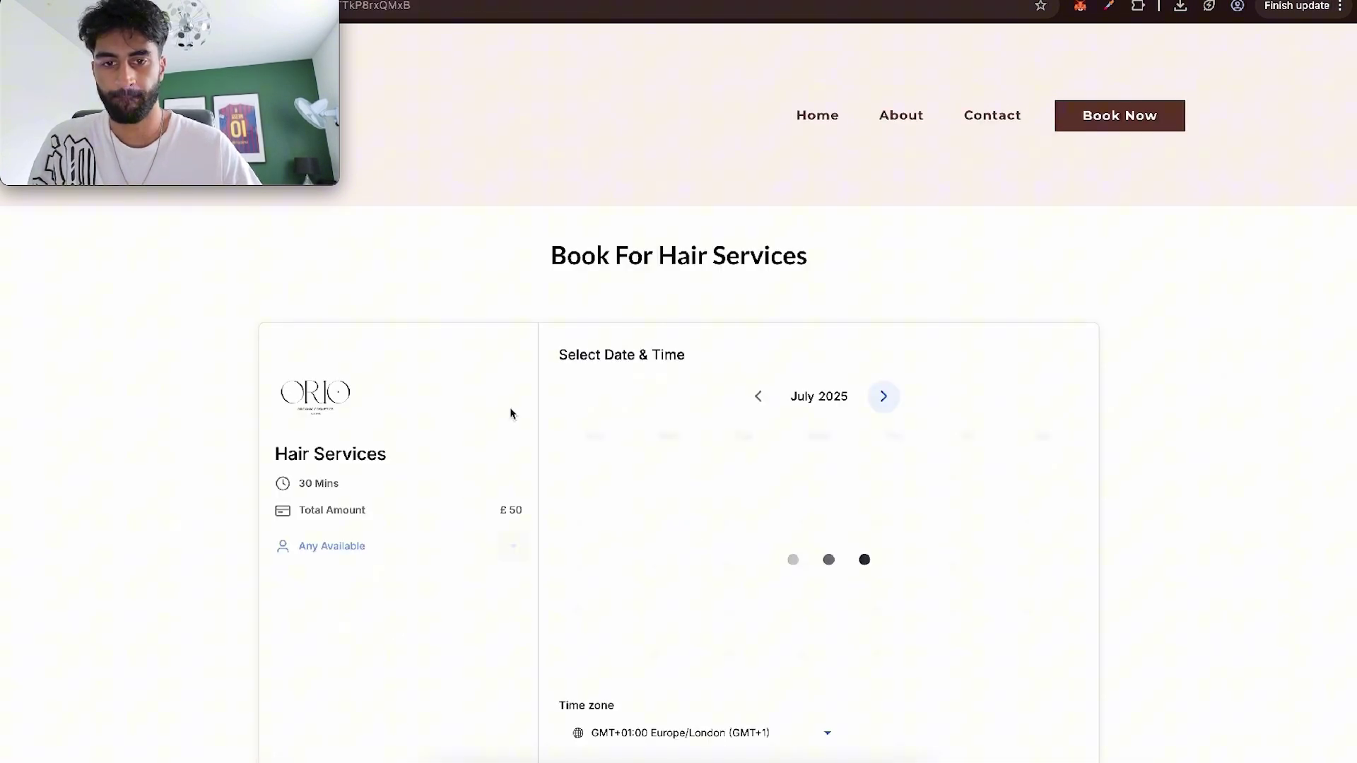
Step: Pick the 08:30 AM slot on Jul 16, then try Google Pay and Card payment
{"action": "scroll", "coordinate": [558, 349], "scroll_direction": "down", "scroll_amount": 2}
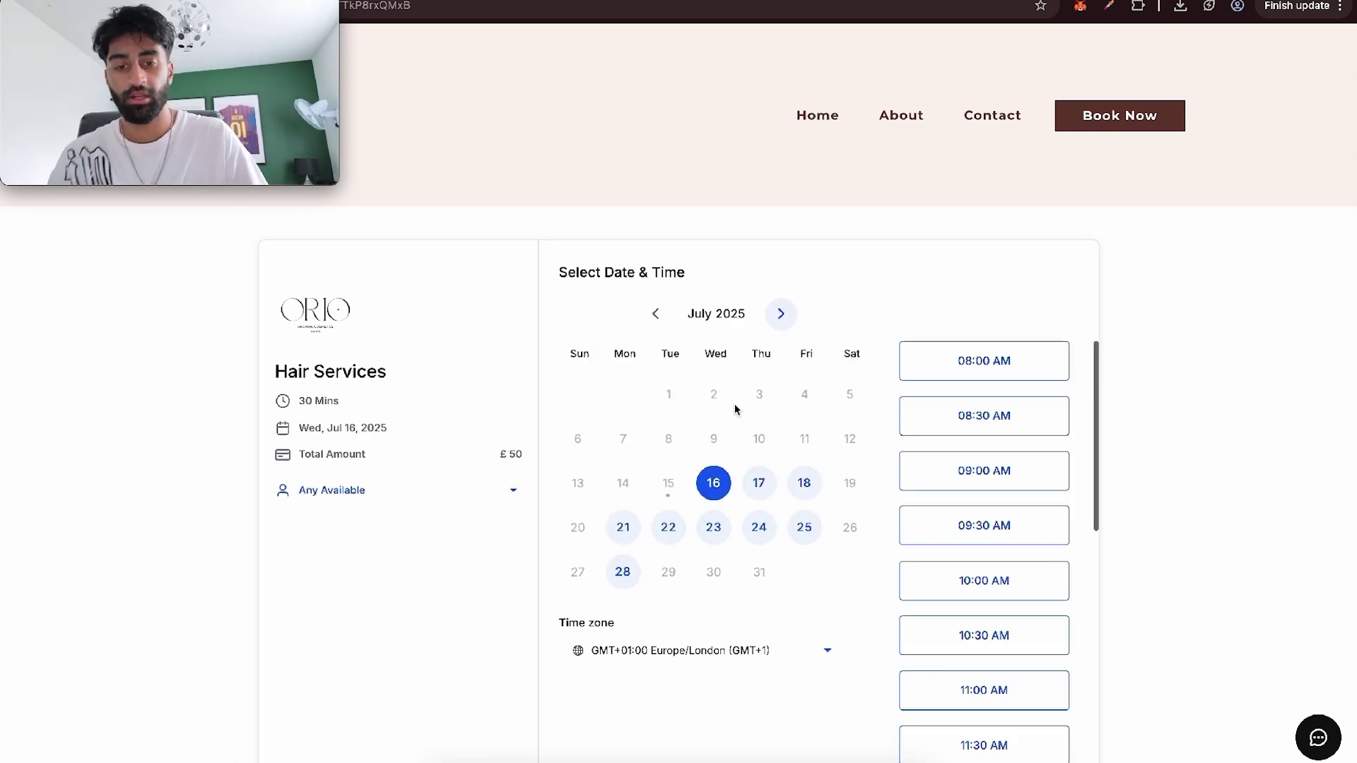
{"action": "left_click", "coordinate": [1021, 433]}
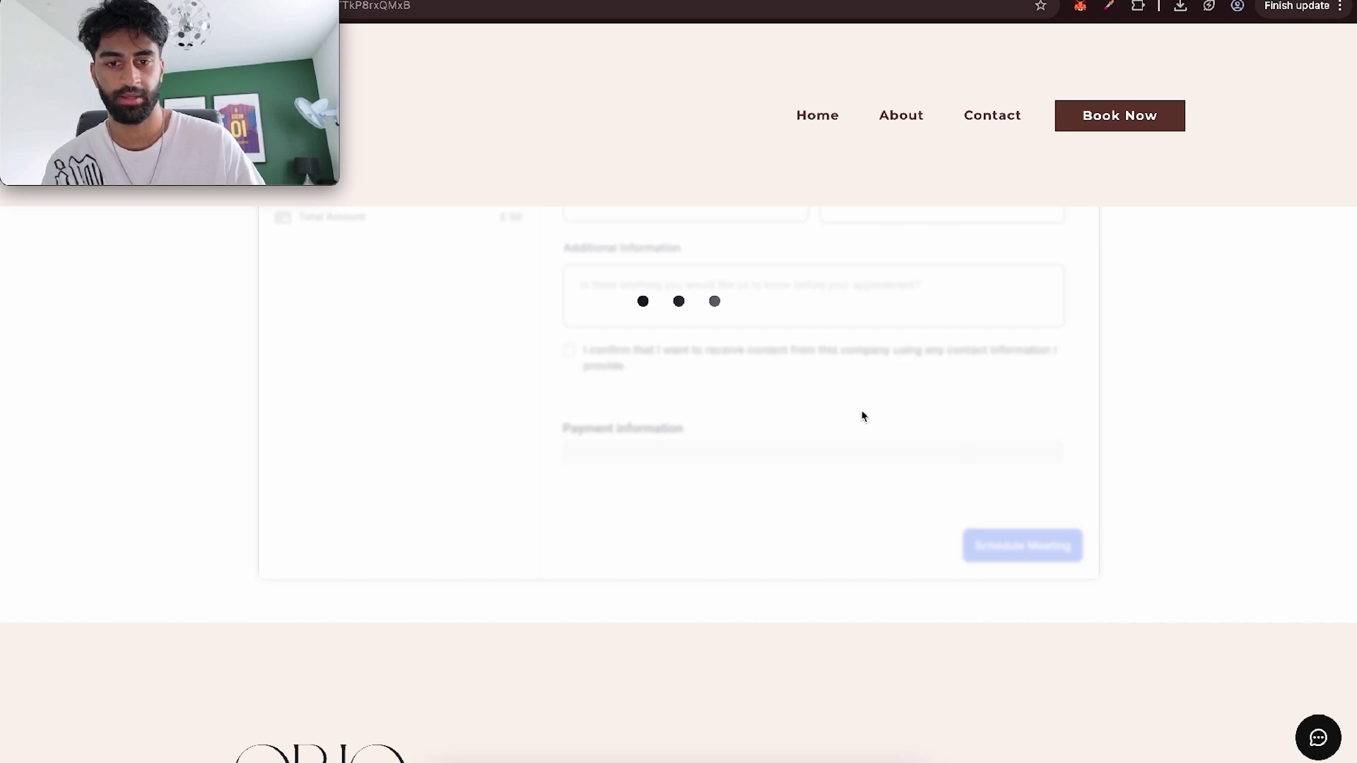
{"action": "scroll", "coordinate": [780, 529], "scroll_direction": "down", "scroll_amount": 2}
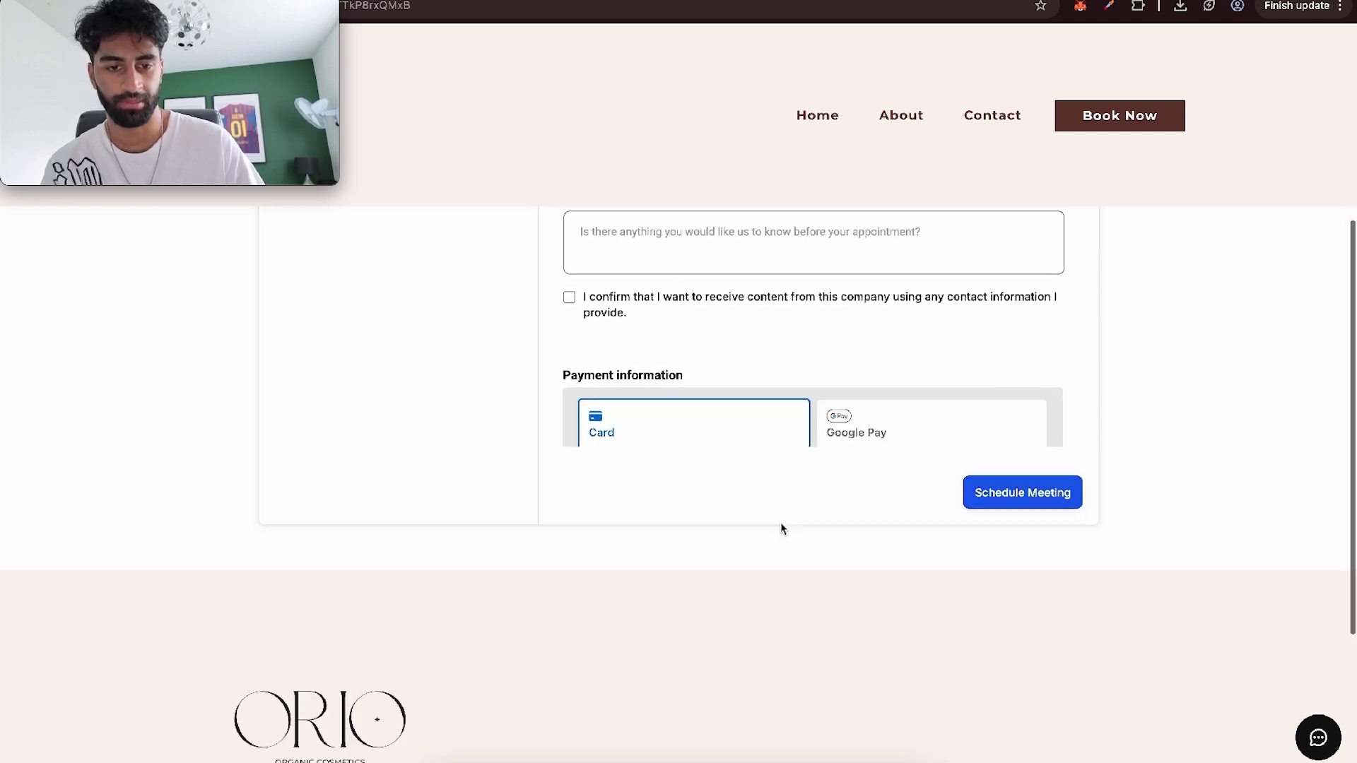
{"action": "scroll", "coordinate": [814, 417], "scroll_direction": "down", "scroll_amount": 4}
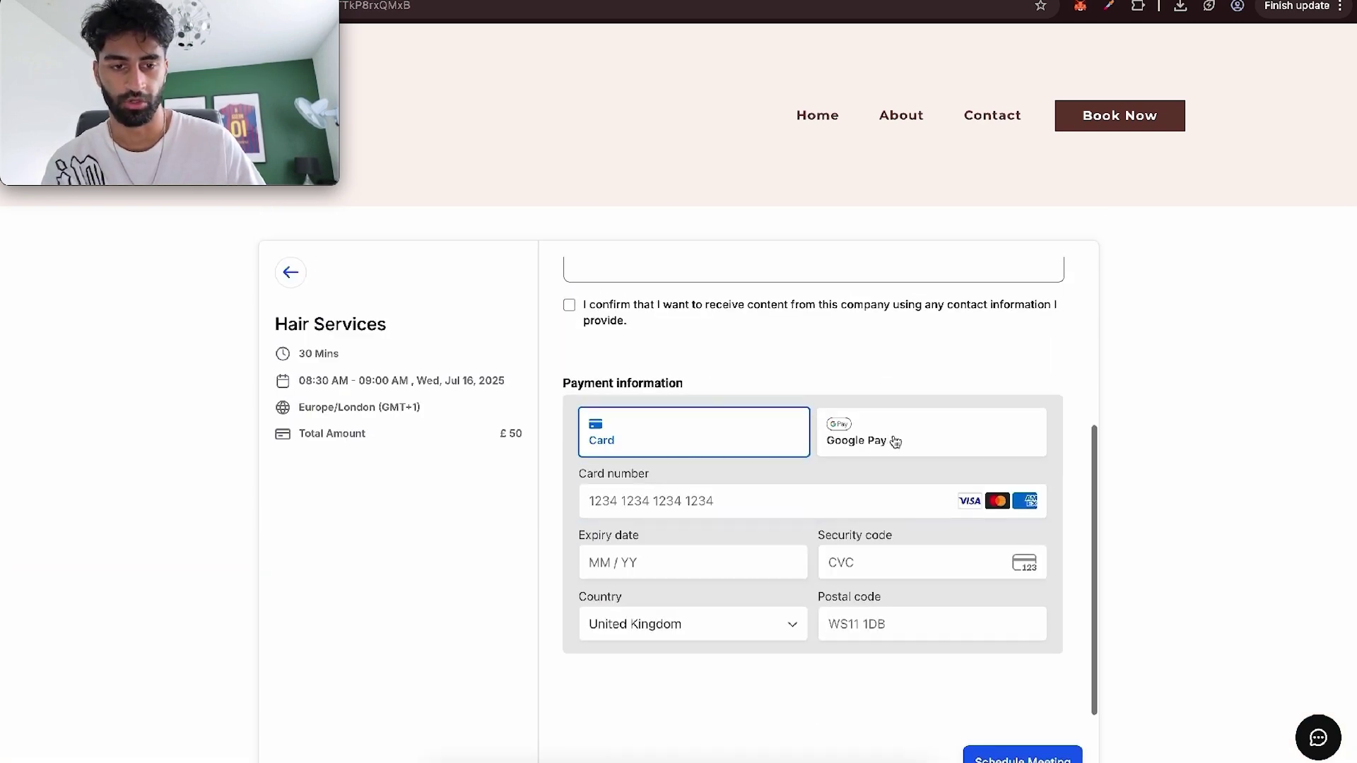
{"action": "left_click", "coordinate": [895, 442]}
{"action": "left_click", "coordinate": [706, 473]}
{"action": "scroll", "coordinate": [791, 487], "scroll_direction": "up", "scroll_amount": 5}
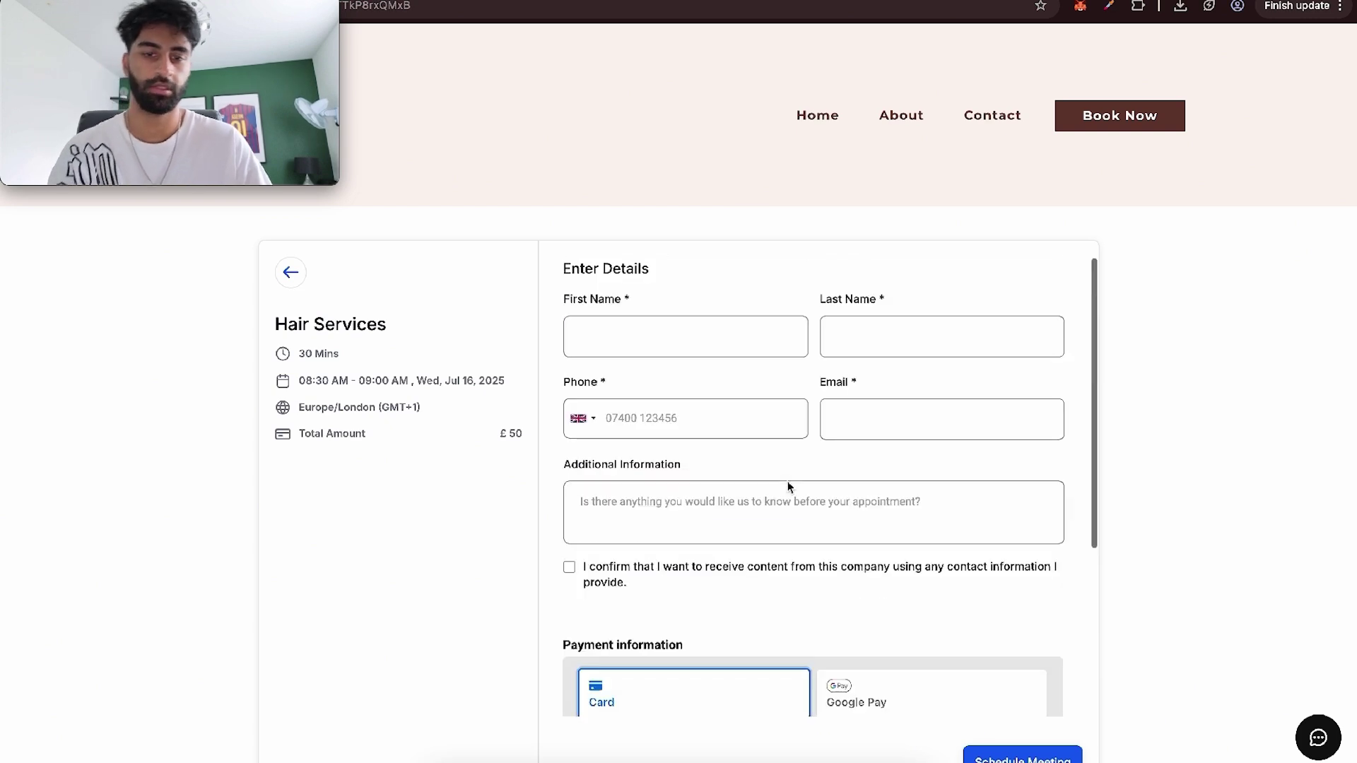
{"action": "scroll", "coordinate": [789, 486], "scroll_direction": "up", "scroll_amount": 2}
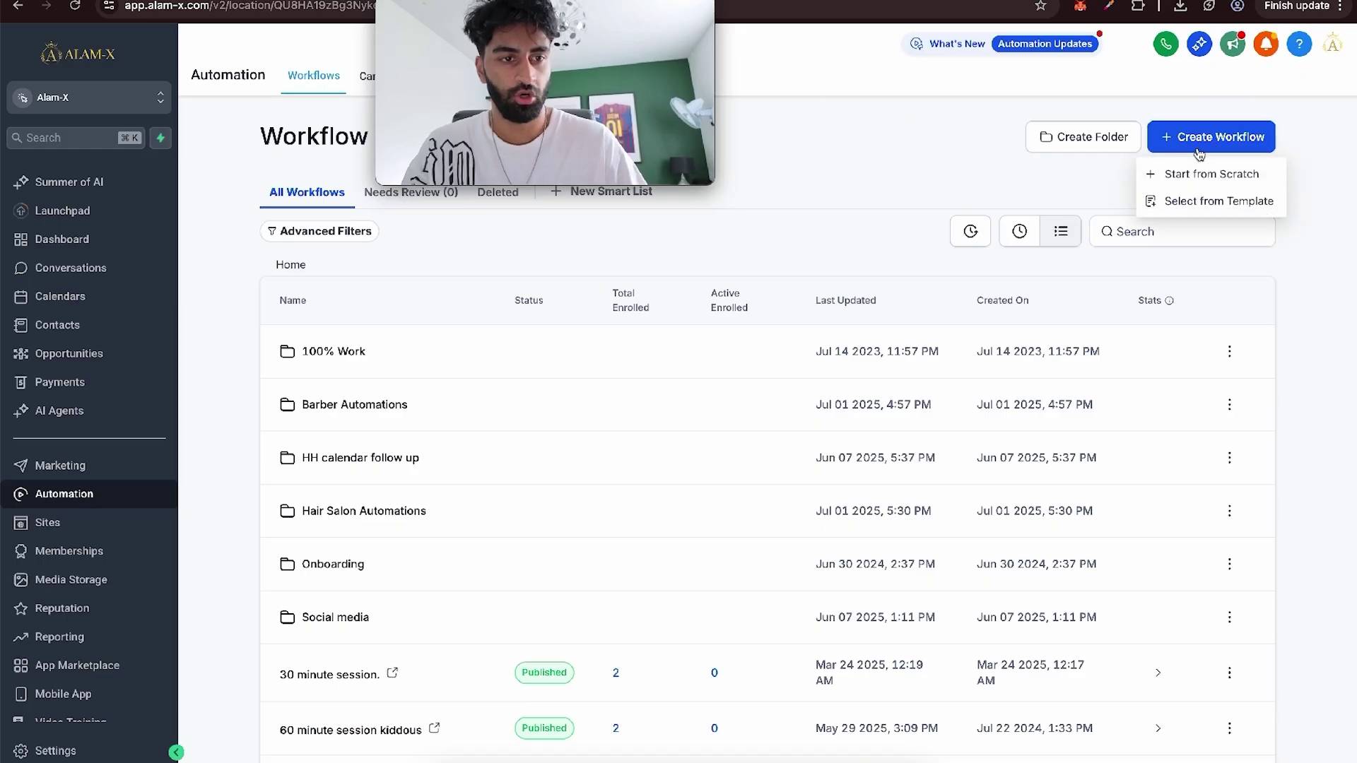
Step: Create a new workflow with a Customer Booked Appointment trigger
{"action": "left_click", "coordinate": [1172, 174]}
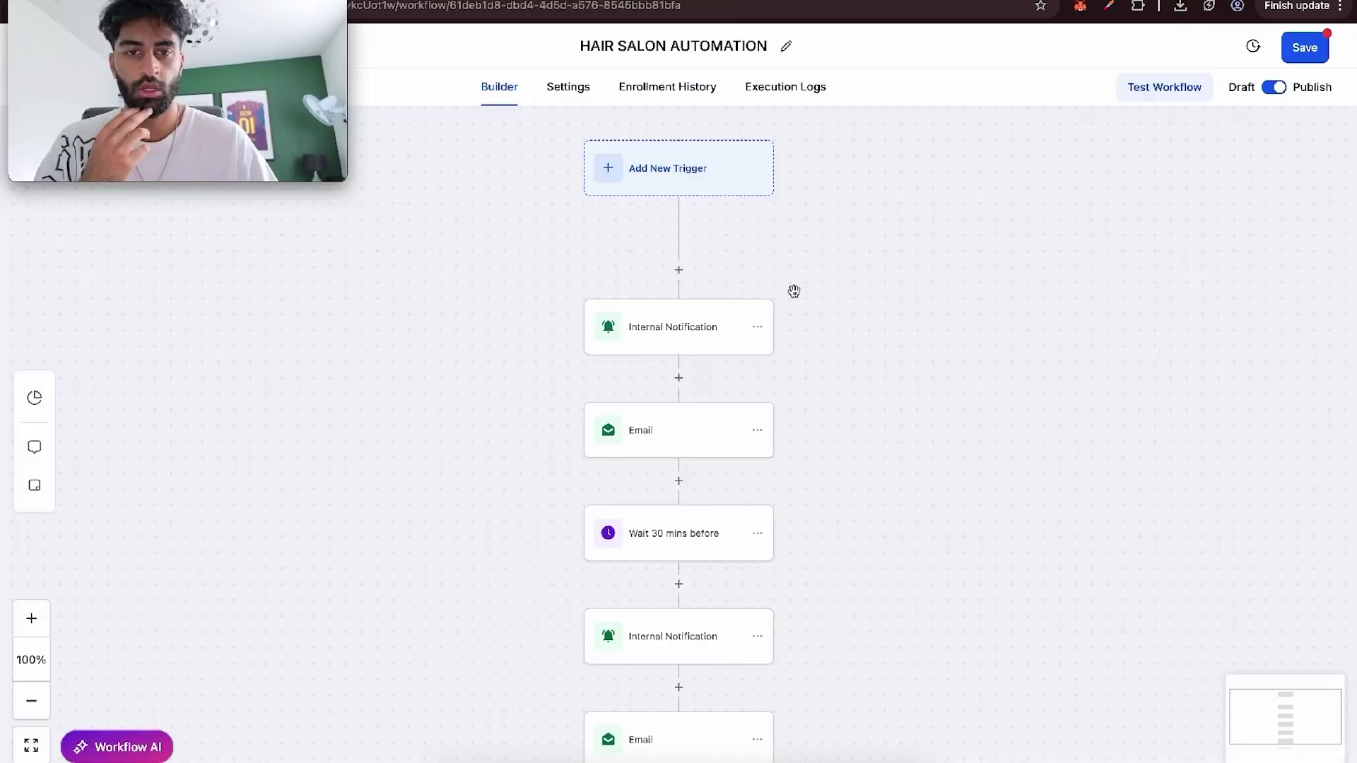
{"action": "scroll", "coordinate": [794, 291], "scroll_direction": "down", "scroll_amount": 3}
{"action": "scroll", "coordinate": [793, 292], "scroll_direction": "up", "scroll_amount": 3}
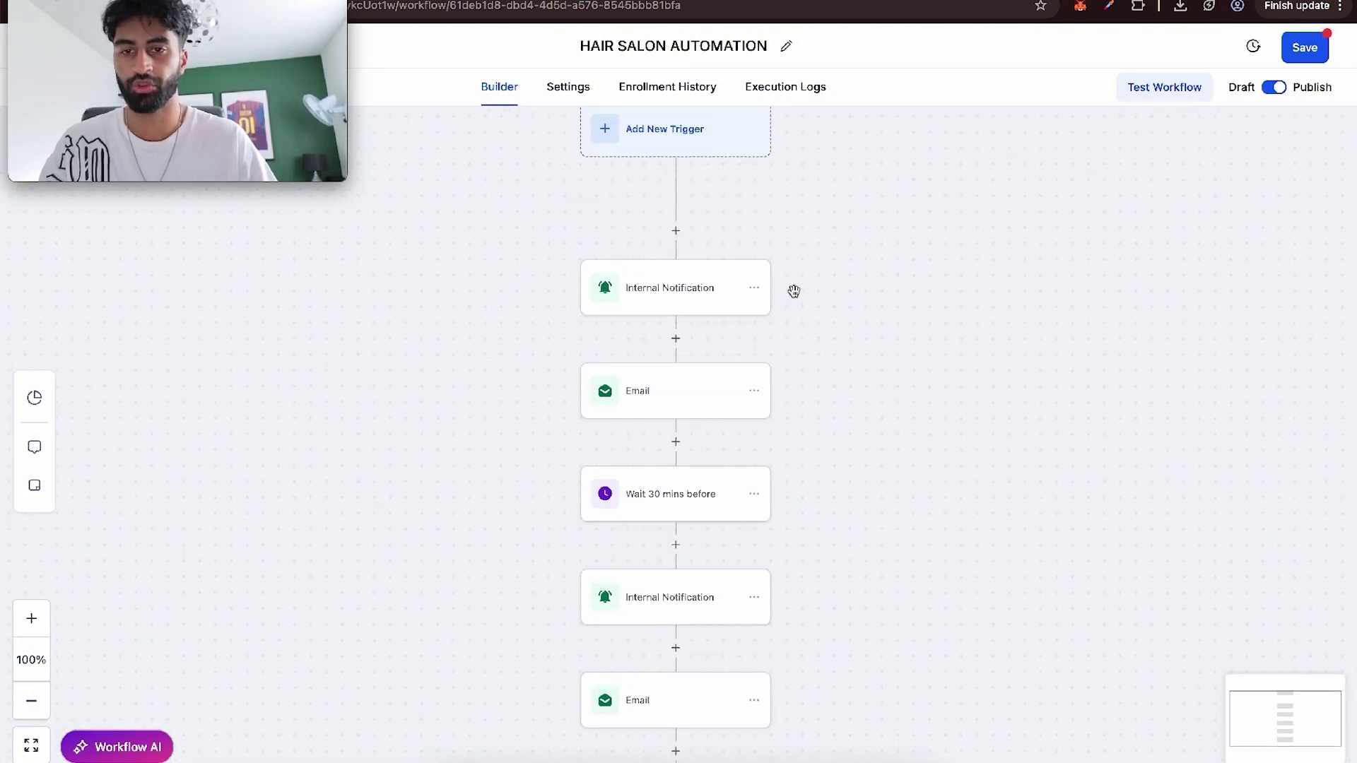
{"action": "scroll", "coordinate": [794, 291], "scroll_direction": "up", "scroll_amount": 2}
{"action": "left_click", "coordinate": [662, 211]}
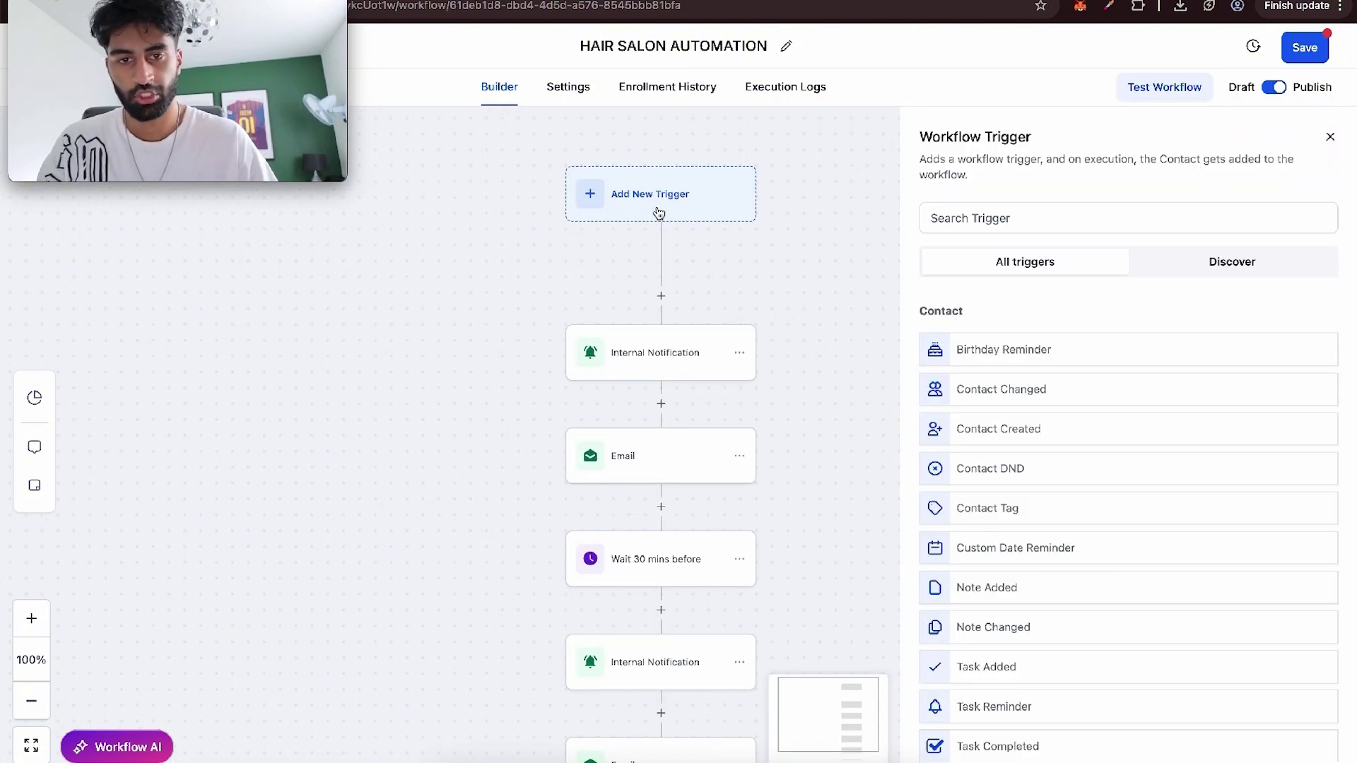
{"action": "left_click", "coordinate": [990, 221]}
{"action": "type", "text": "customer"}
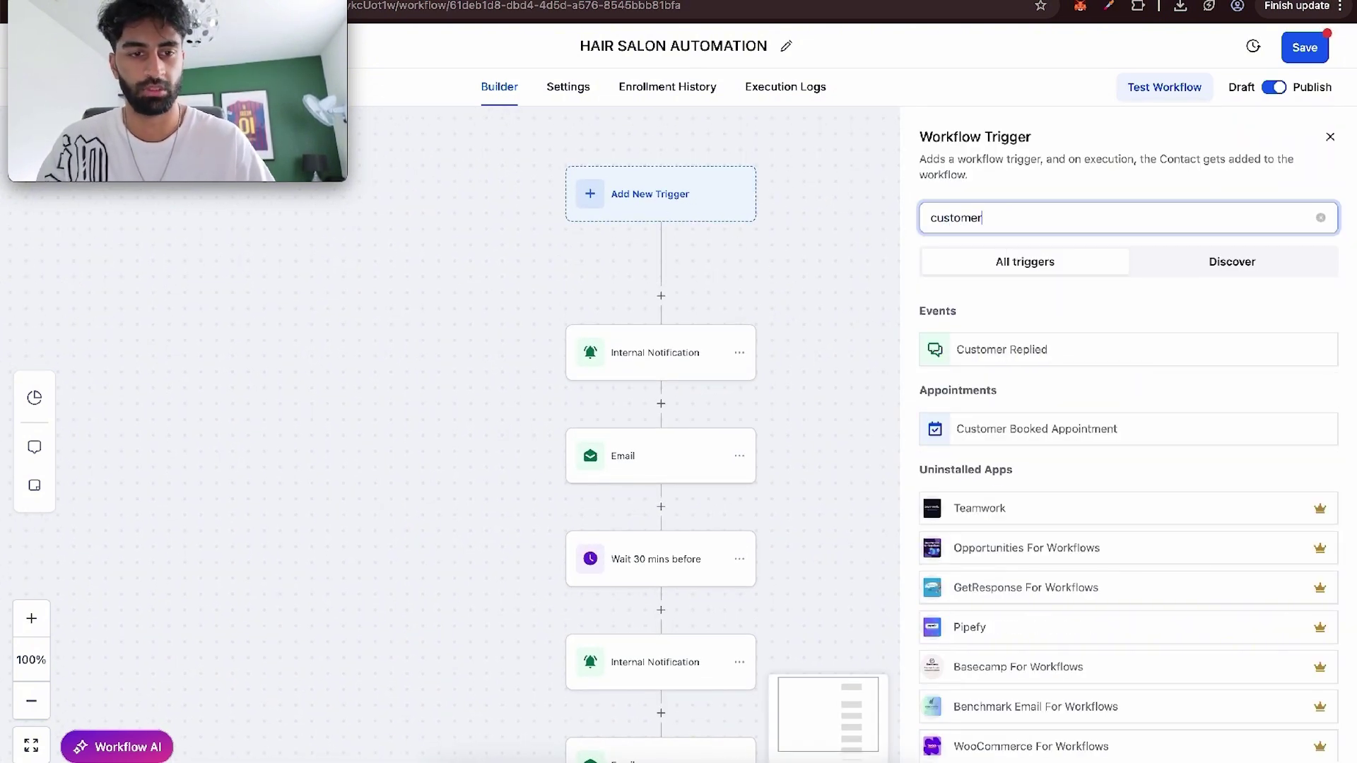
{"action": "left_click", "coordinate": [1007, 429]}
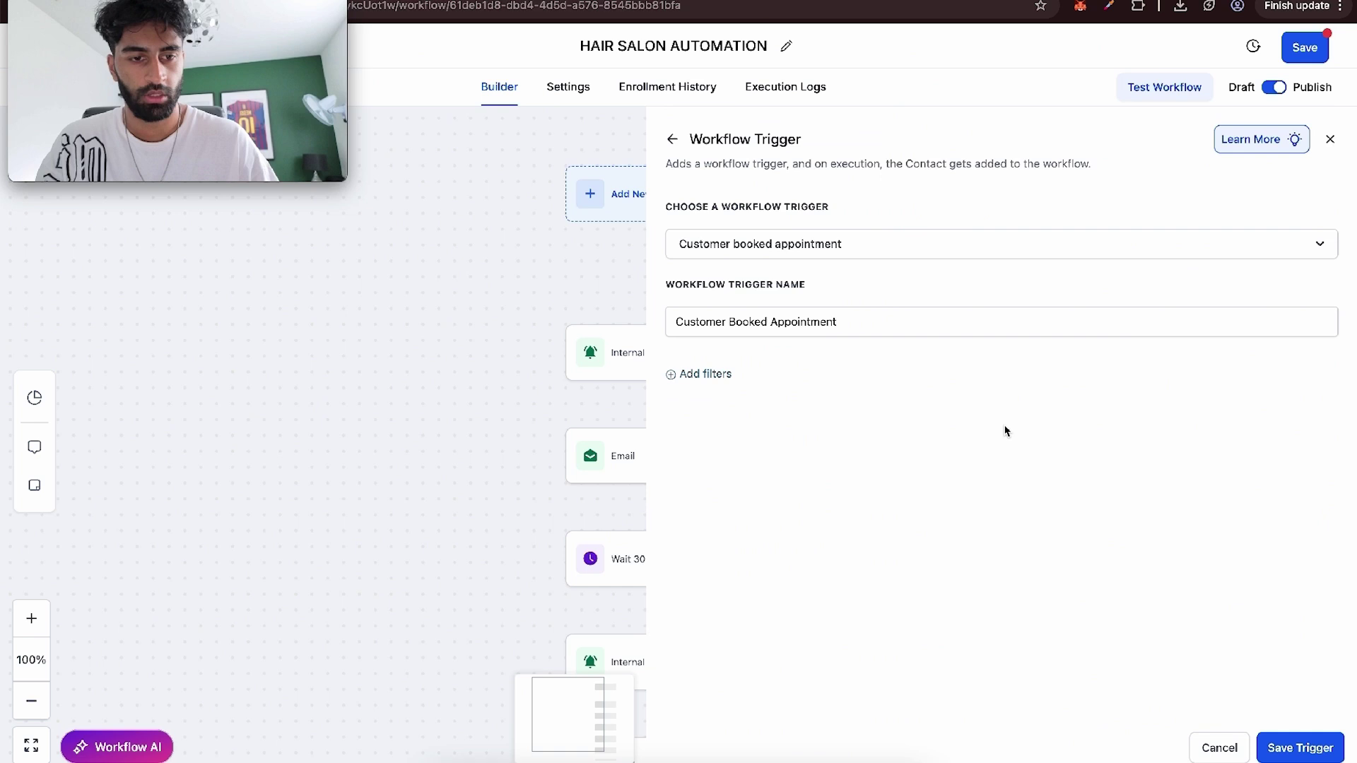
Step: Add an In calendar filter set to the Hair Services calendar
{"action": "left_click", "coordinate": [714, 387]}
{"action": "left_click", "coordinate": [727, 394]}
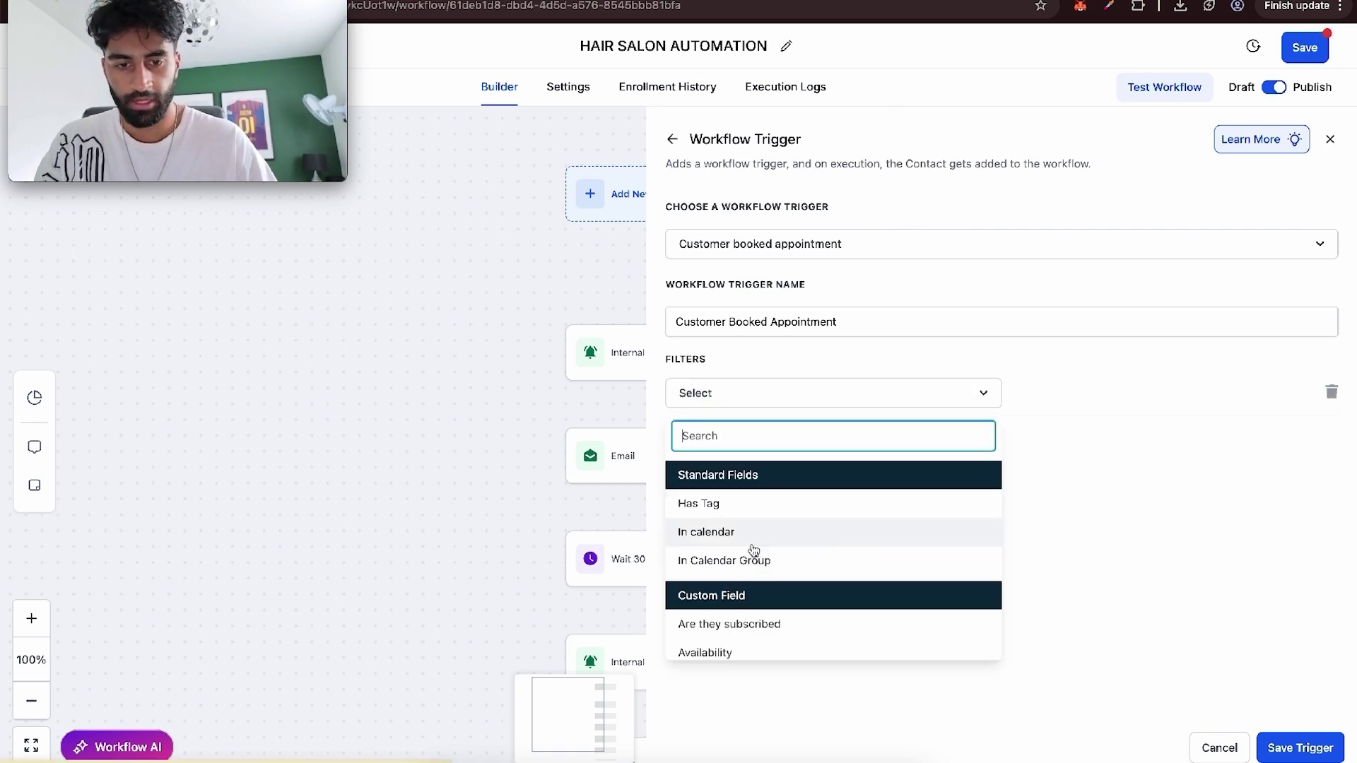
{"action": "left_click", "coordinate": [754, 550]}
{"action": "left_click", "coordinate": [1051, 391]}
{"action": "scroll", "coordinate": [1085, 612], "scroll_direction": "down", "scroll_amount": 2}
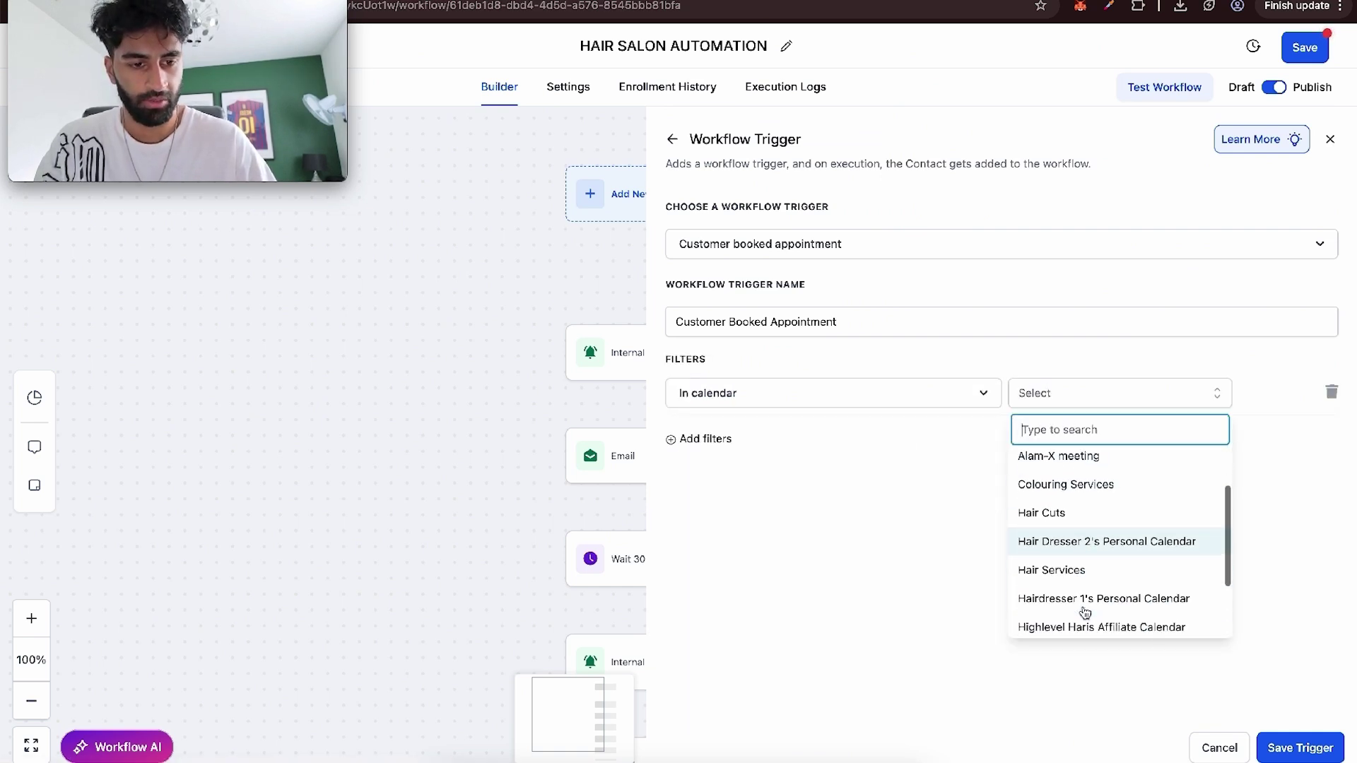
{"action": "left_click", "coordinate": [1084, 552]}
Step: Remove the empty second filter row and save the trigger
{"action": "left_click", "coordinate": [707, 439]}
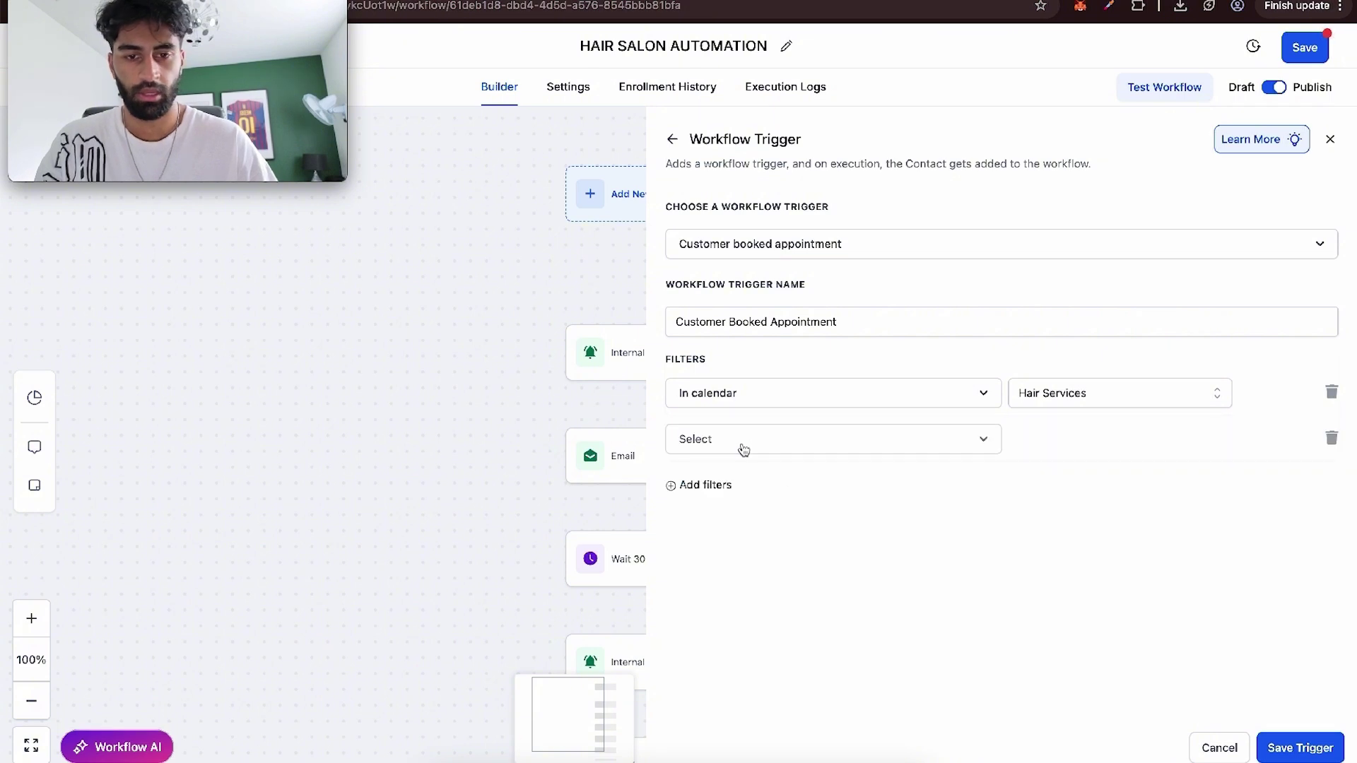
{"action": "left_click", "coordinate": [742, 446]}
{"action": "left_click", "coordinate": [1278, 673]}
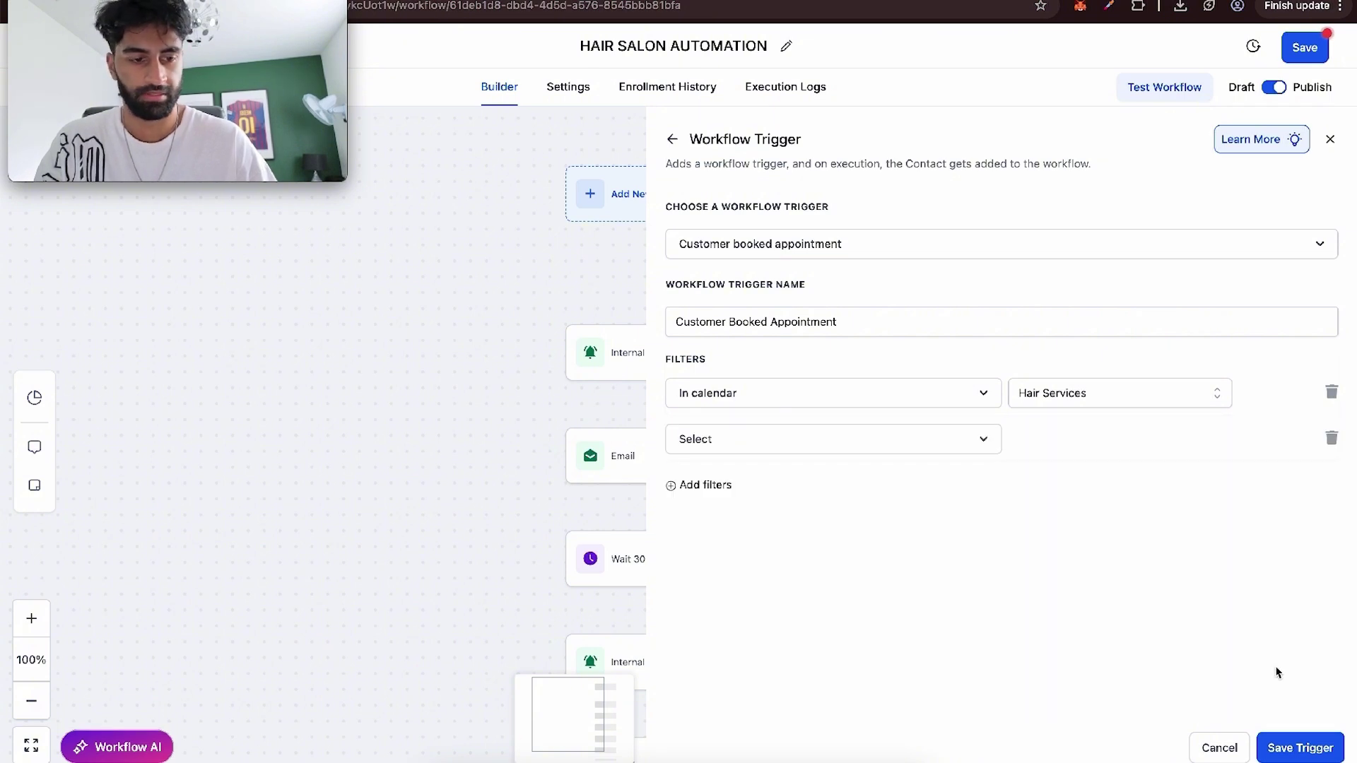
{"action": "left_click", "coordinate": [1292, 738]}
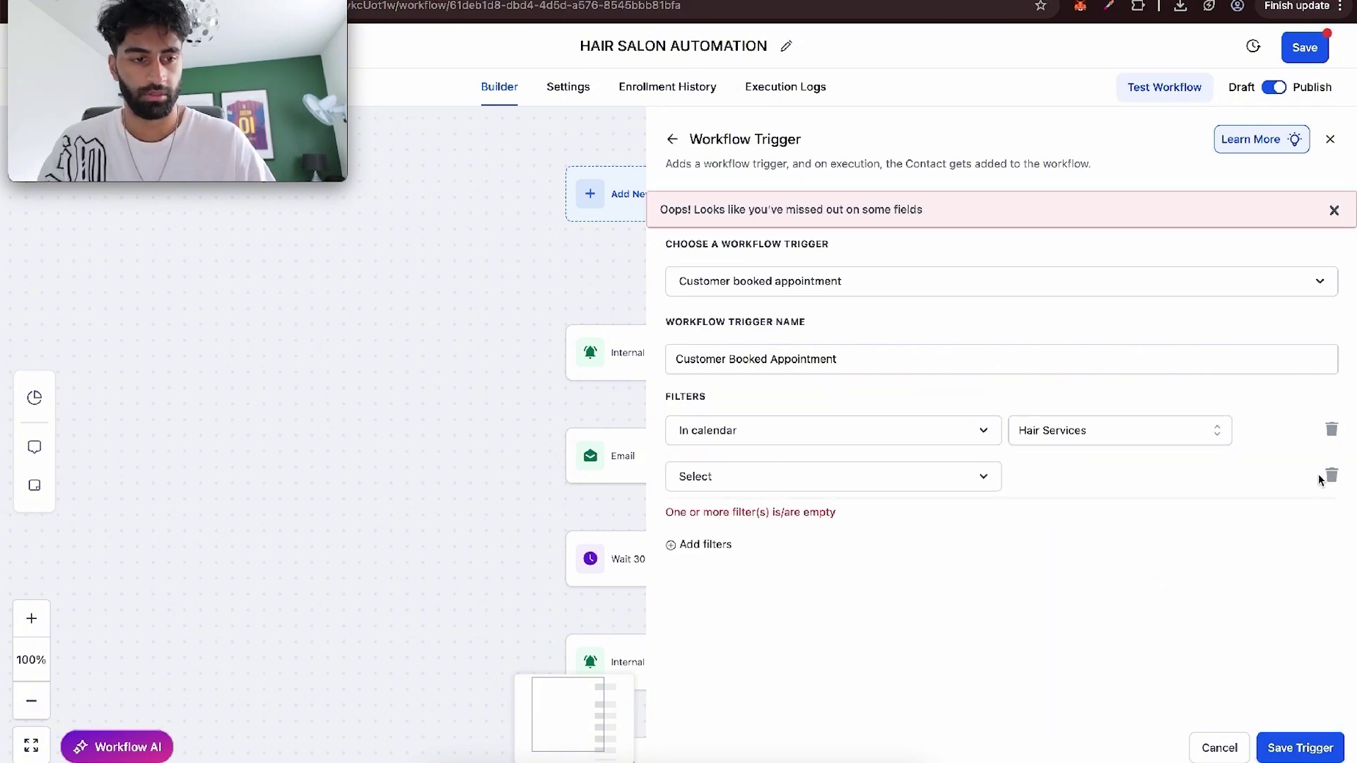
{"action": "left_click", "coordinate": [1330, 476]}
{"action": "left_click", "coordinate": [1300, 748]}
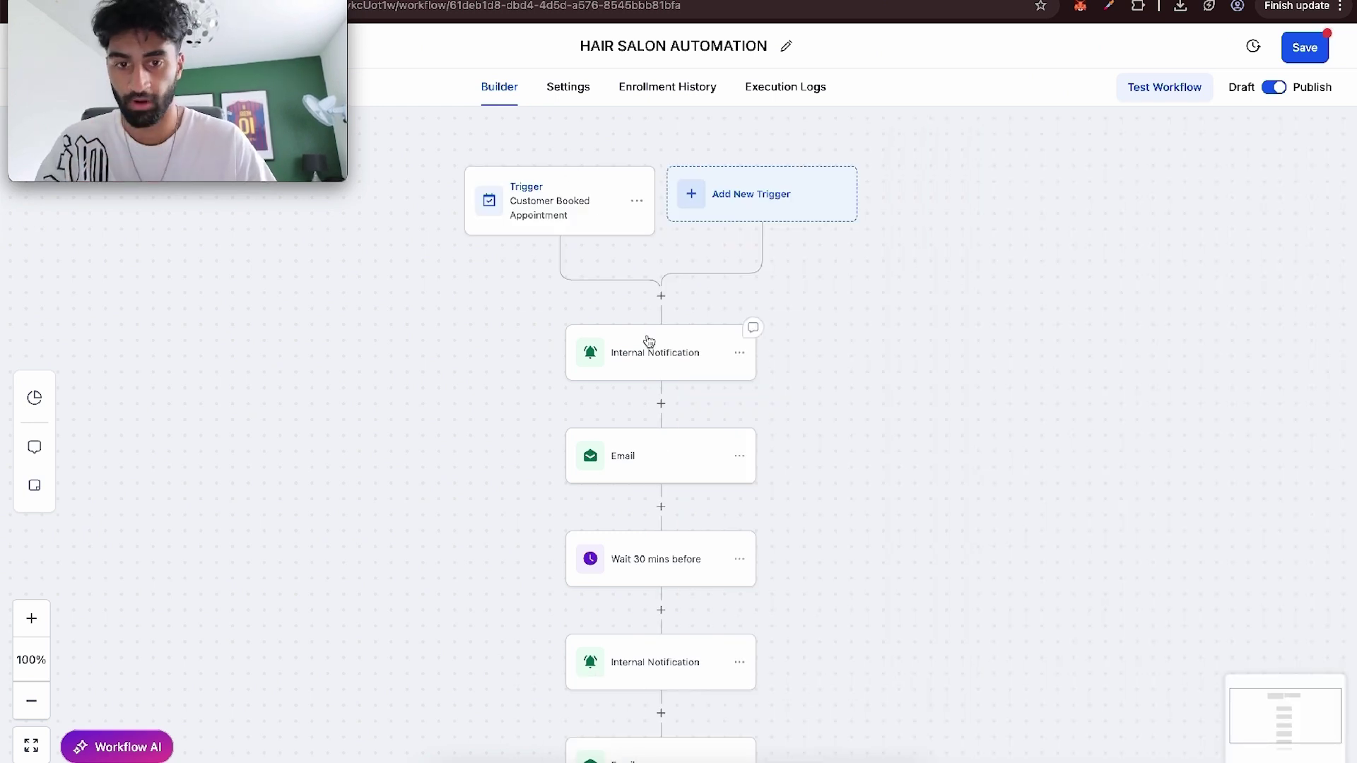
Step: Search 'int' among actions and open the first Internal Notification step's settings
{"action": "left_click", "coordinate": [661, 297]}
{"action": "type", "text": "in"}
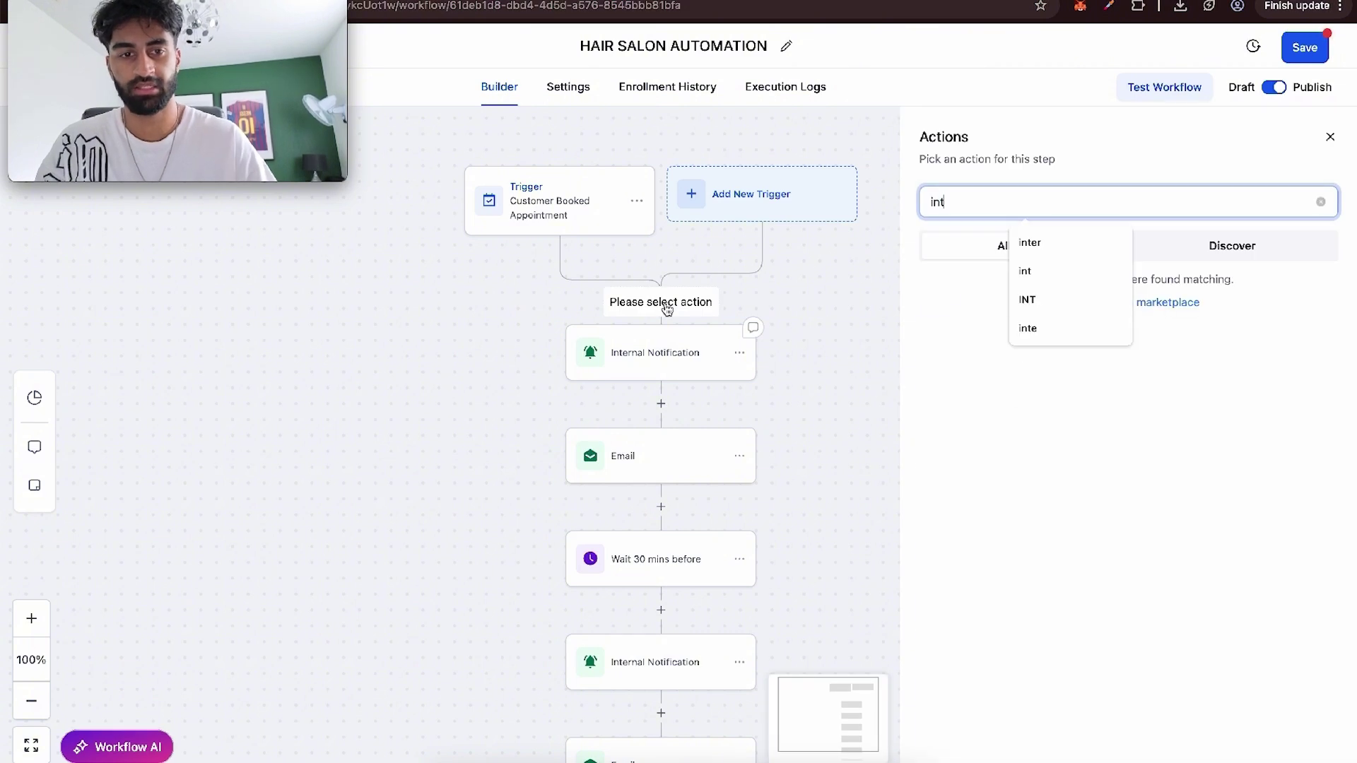
{"action": "type", "text": "t"}
{"action": "left_click", "coordinate": [630, 356]}
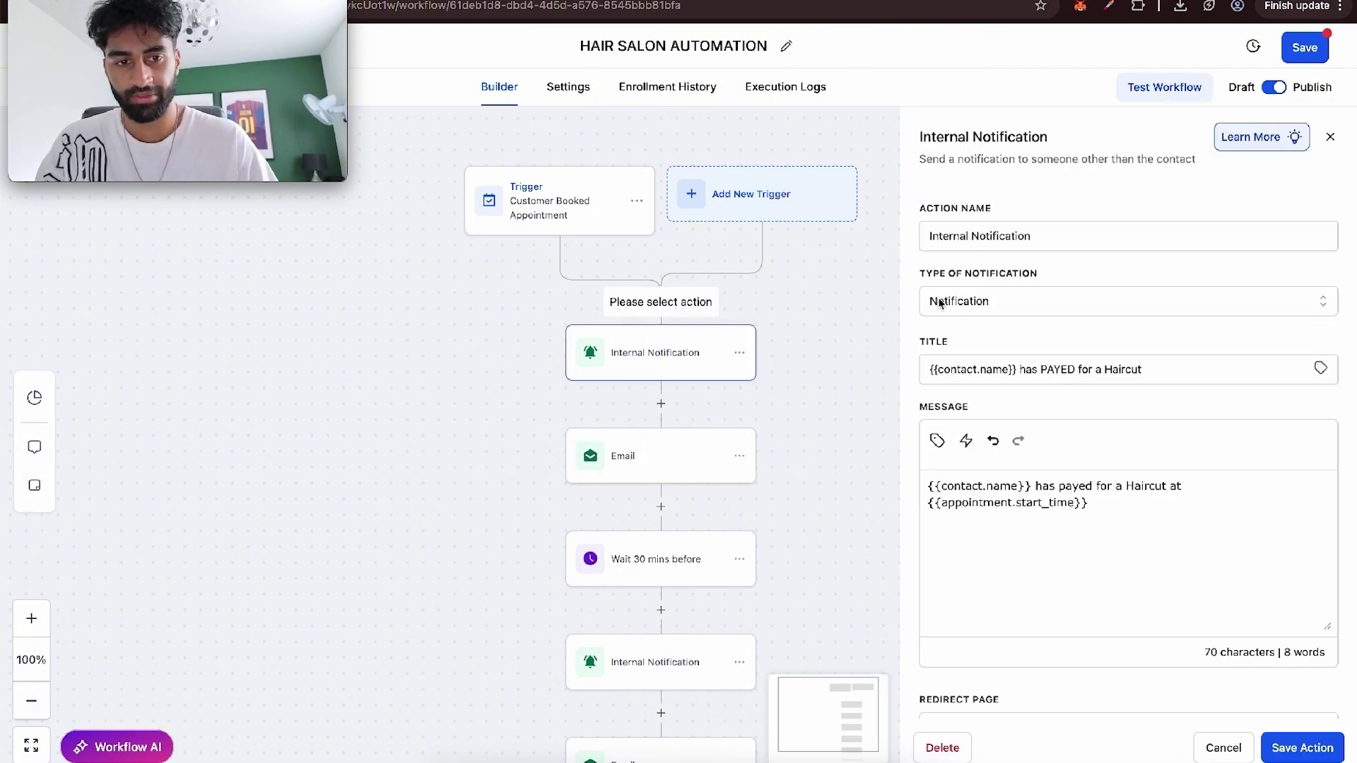
{"action": "scroll", "coordinate": [964, 309], "scroll_direction": "down", "scroll_amount": 1}
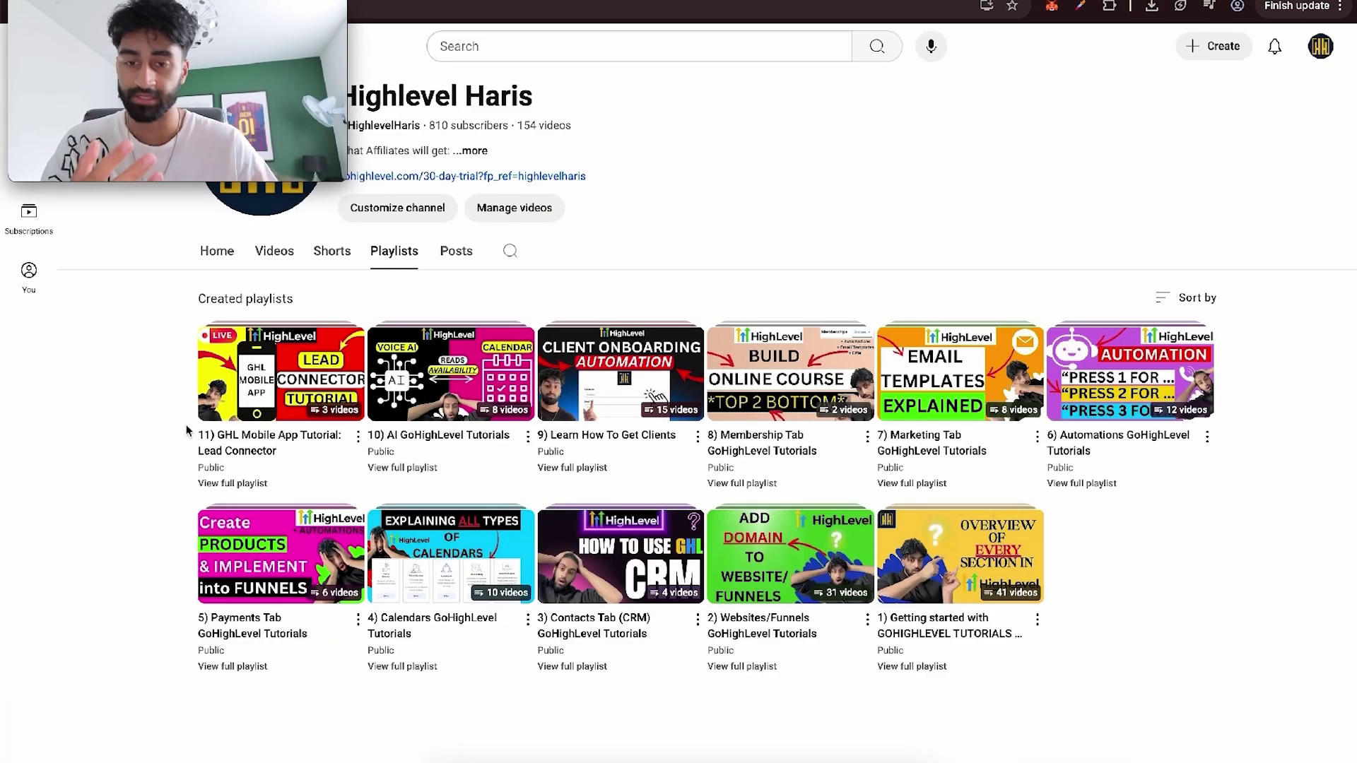
{"action": "scroll", "coordinate": [187, 429], "scroll_direction": "up", "scroll_amount": 3}
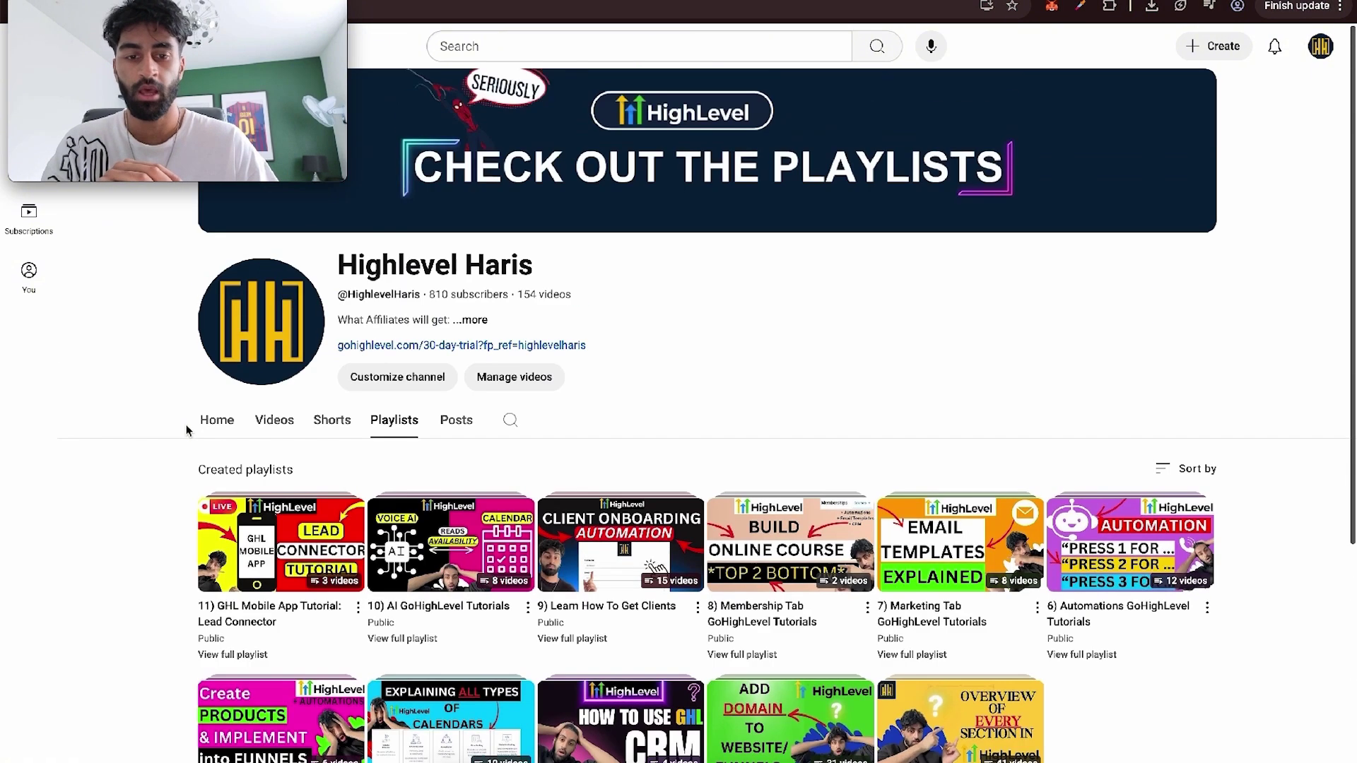
{"action": "scroll", "coordinate": [187, 430], "scroll_direction": "down", "scroll_amount": 2}
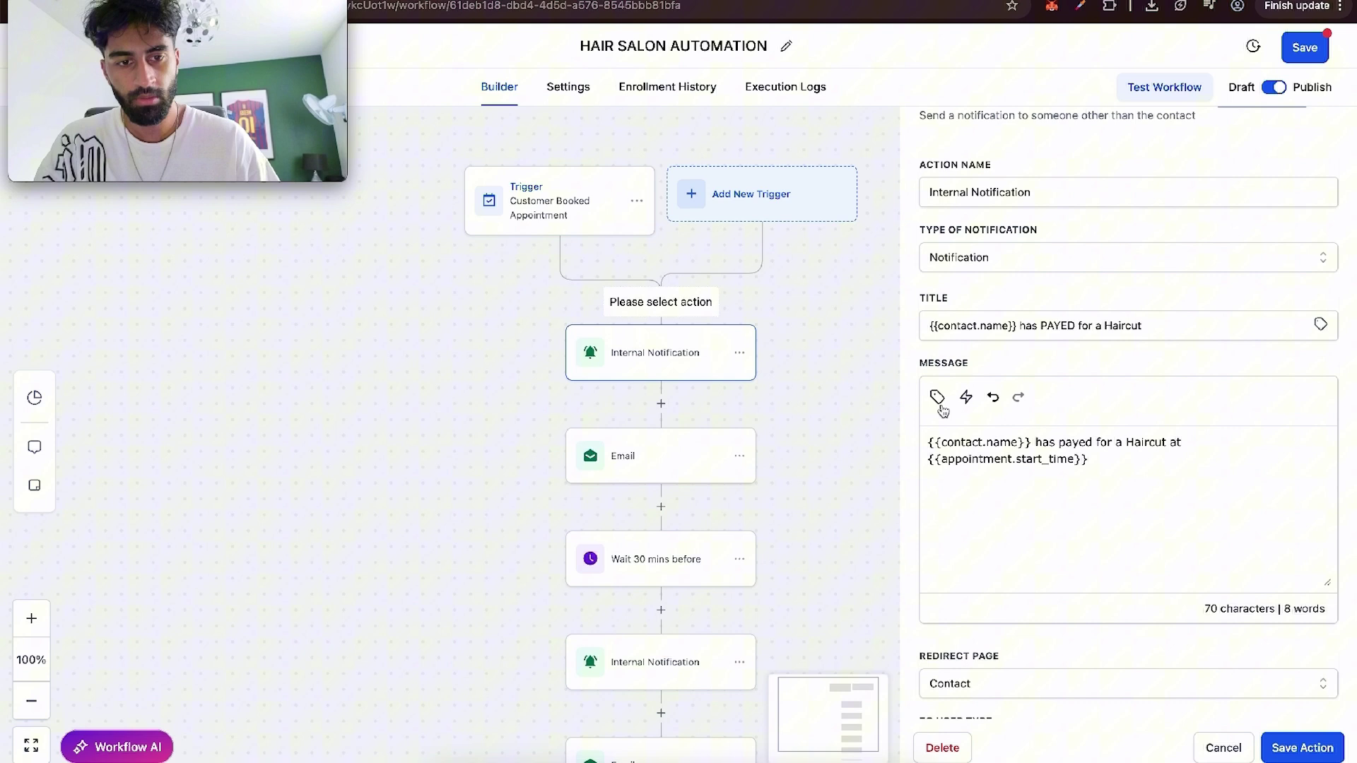
Step: Change 'Haircut' in the notification message to 'Hair services'
{"action": "left_click_drag", "start_coordinate": [931, 443], "coordinate": [1200, 441]}
{"action": "left_click", "coordinate": [1163, 442]}
{"action": "key", "text": "BackSpace"}
{"action": "key", "text": "BackSpace"}
{"action": "key", "text": "BackSpace"}
{"action": "type", "text": "services"}
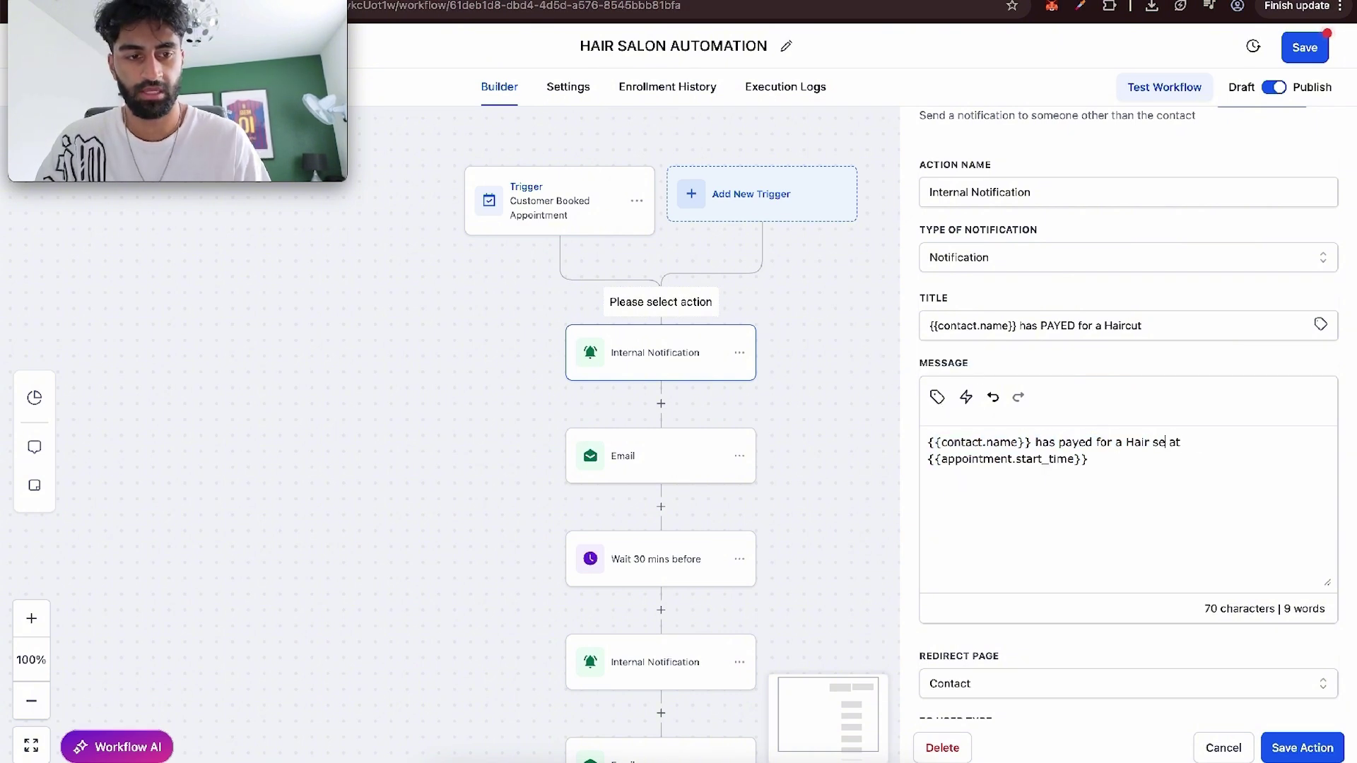
{"action": "left_click", "coordinate": [1125, 493]}
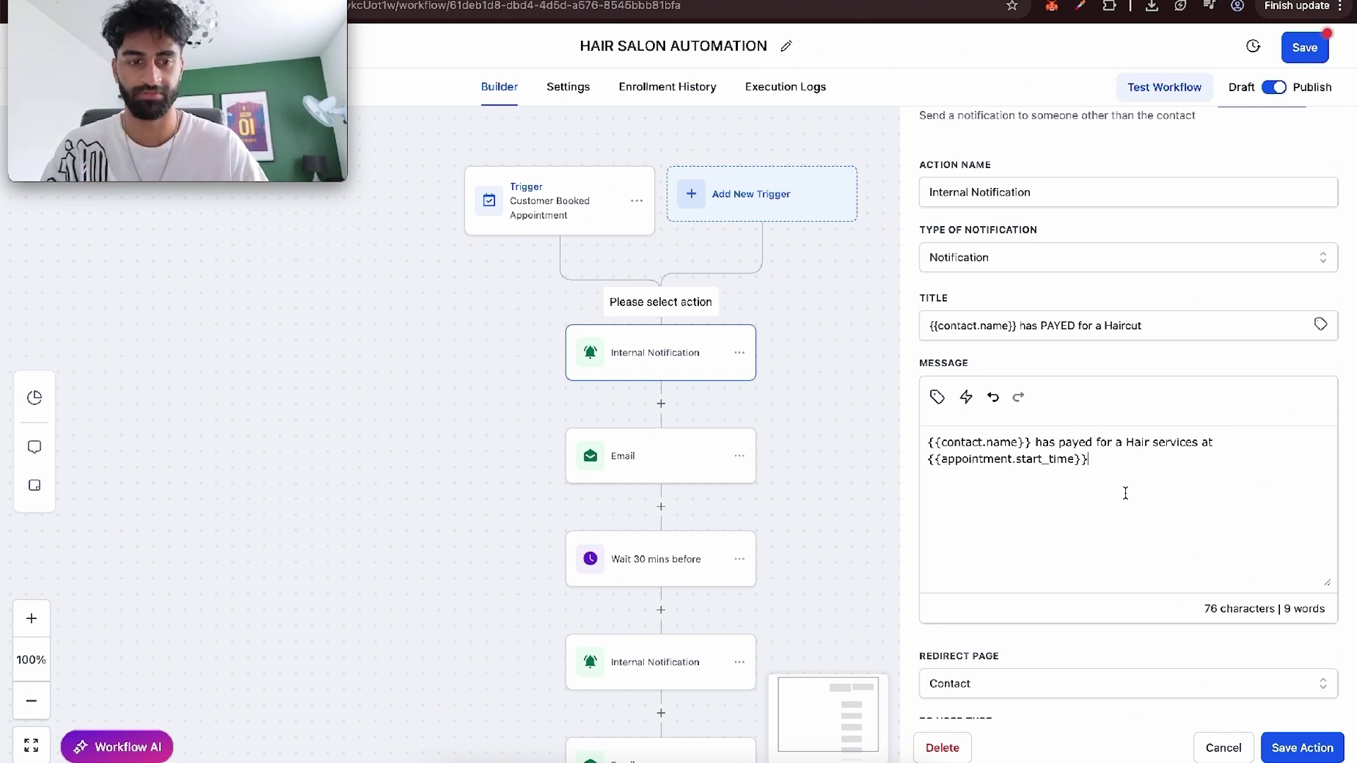
Step: Test inserting the Appointment > Start Date Time custom value, then delete it
{"action": "left_click", "coordinate": [937, 398]}
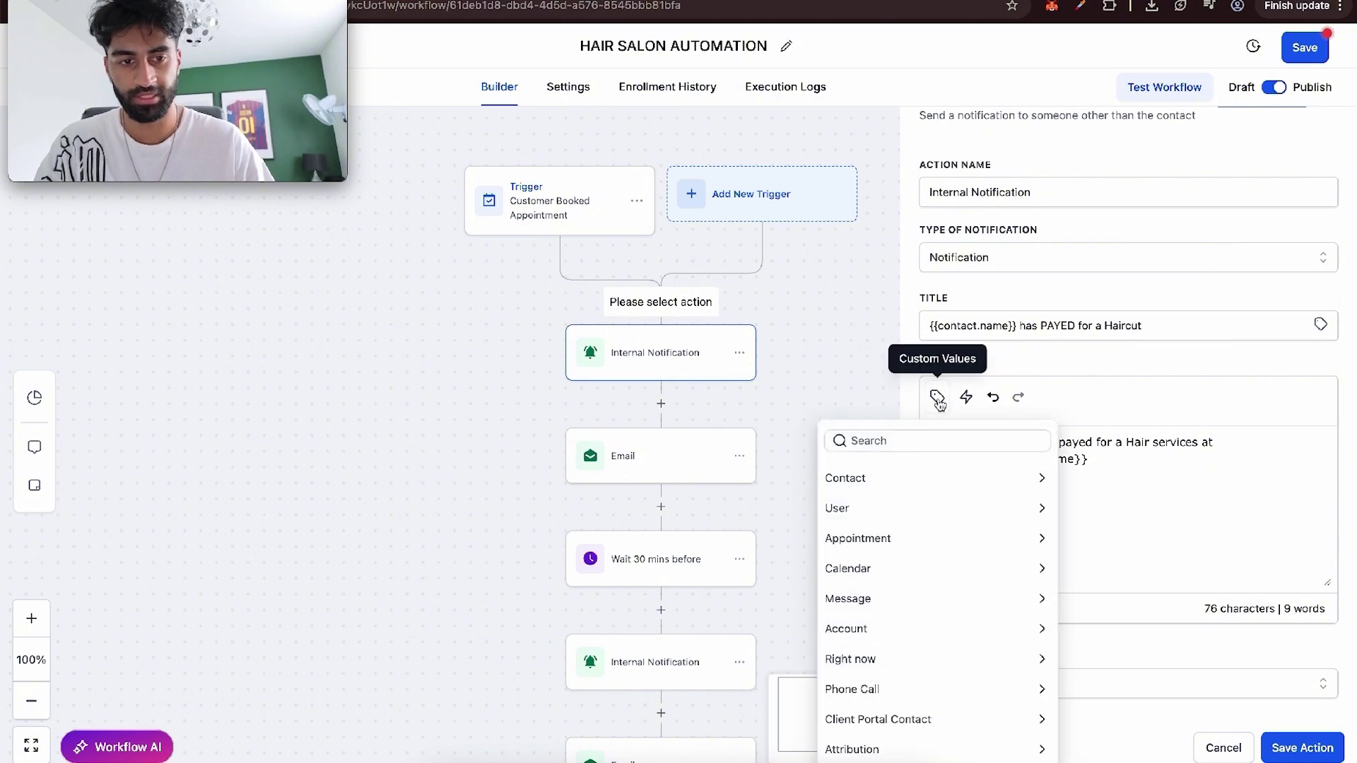
{"action": "left_click", "coordinate": [857, 488]}
{"action": "left_click", "coordinate": [836, 475]}
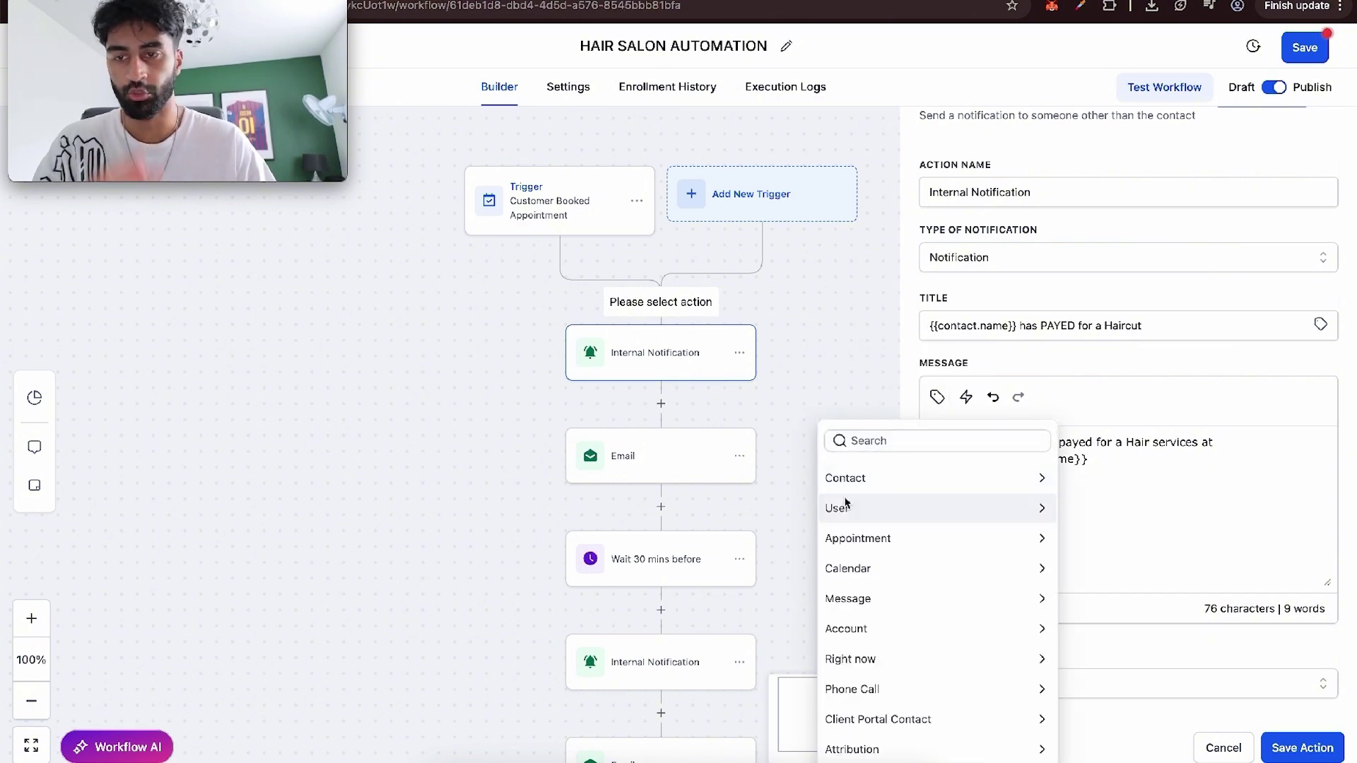
{"action": "left_click", "coordinate": [846, 486]}
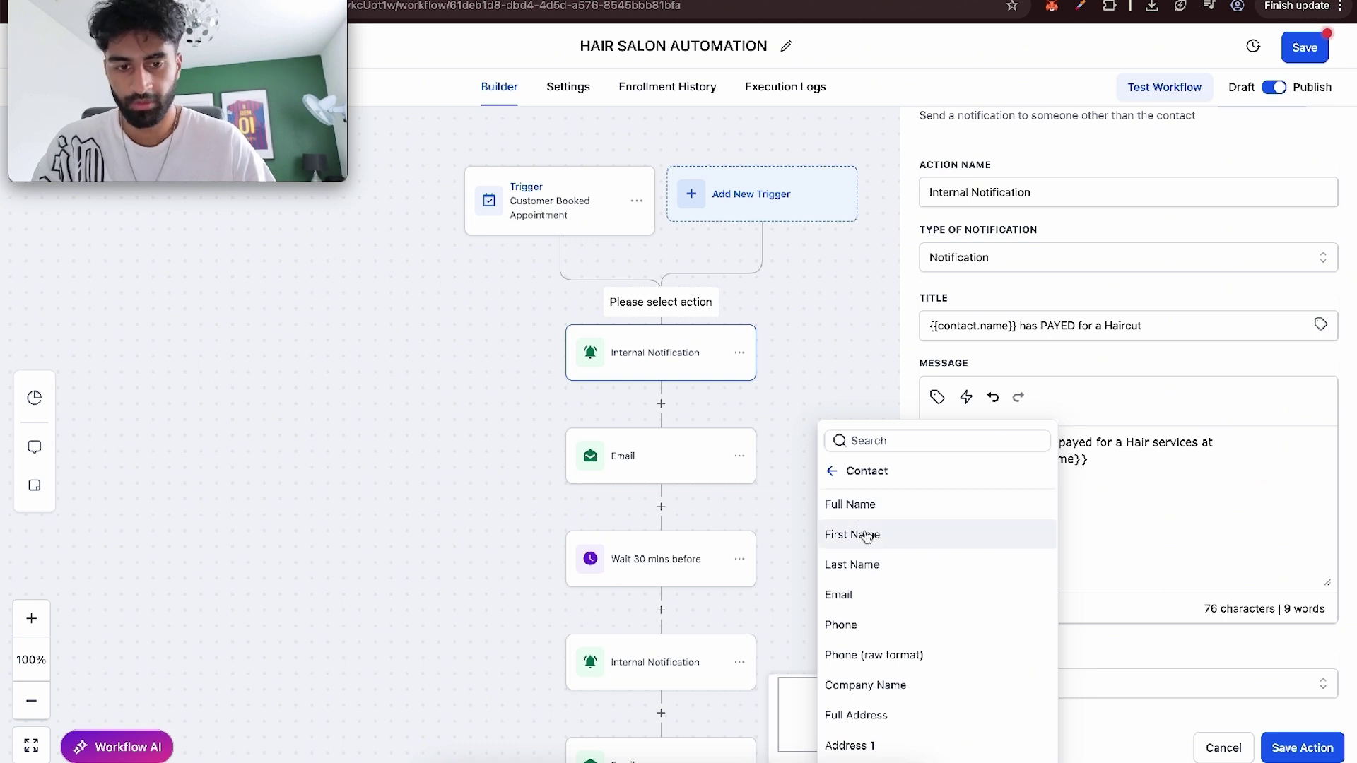
{"action": "scroll", "coordinate": [978, 654], "scroll_direction": "down", "scroll_amount": 2}
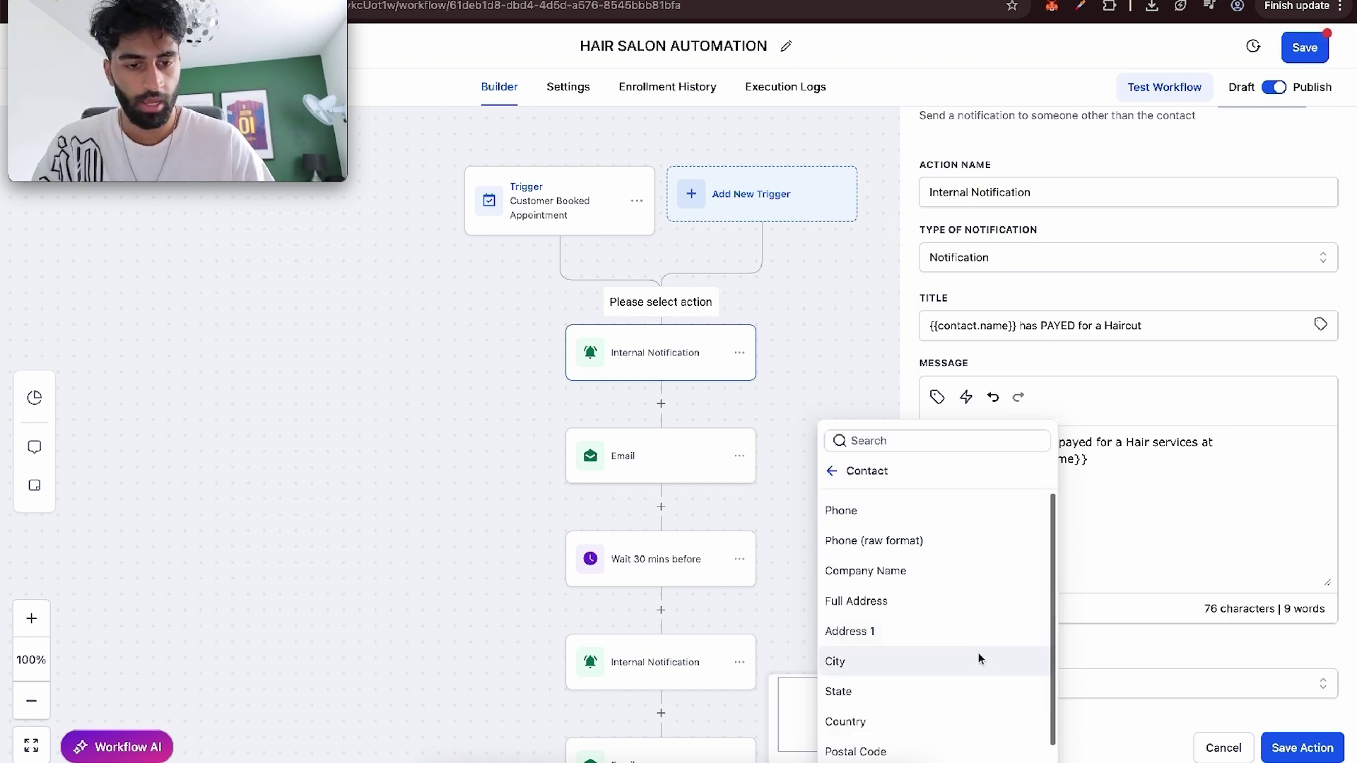
{"action": "left_click", "coordinate": [834, 471]}
{"action": "left_click", "coordinate": [860, 537]}
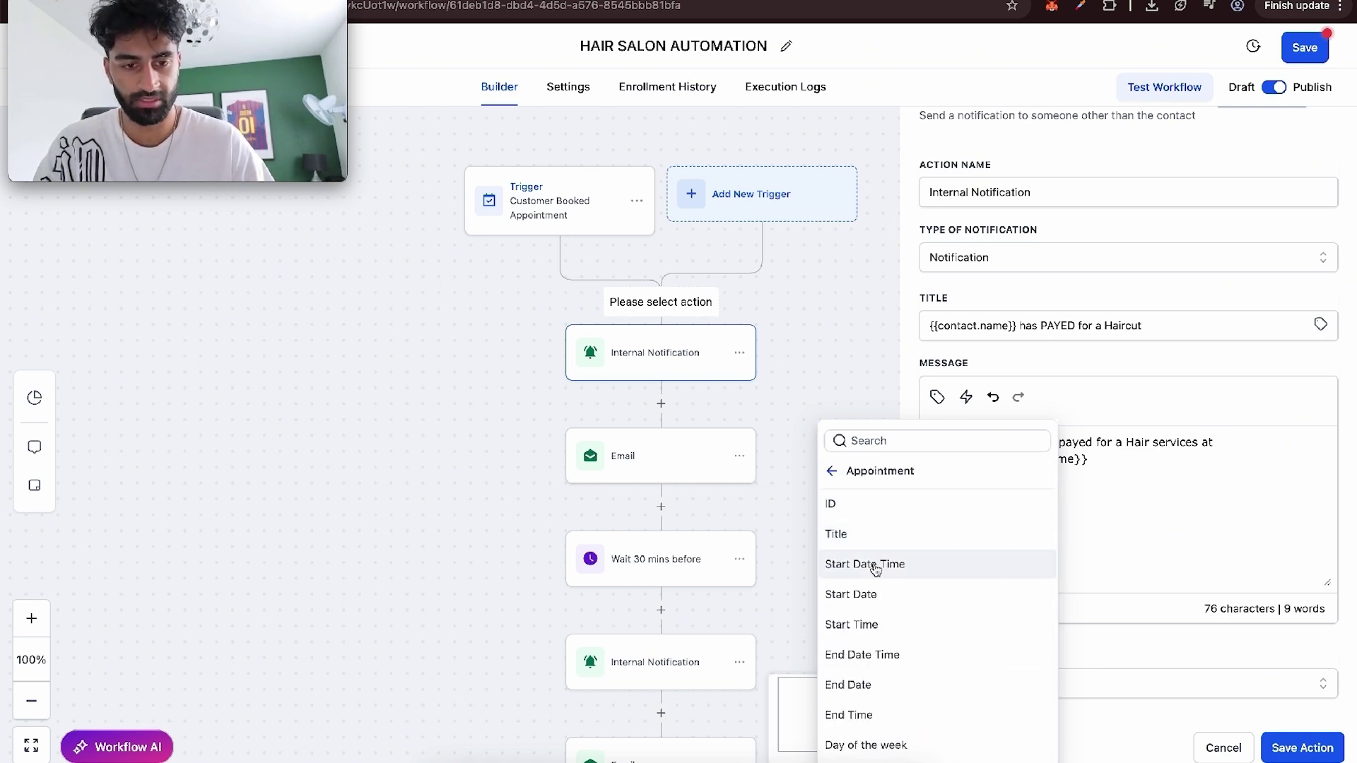
{"action": "left_click", "coordinate": [877, 563]}
{"action": "left_click_drag", "start_coordinate": [1112, 495], "coordinate": [924, 500]}
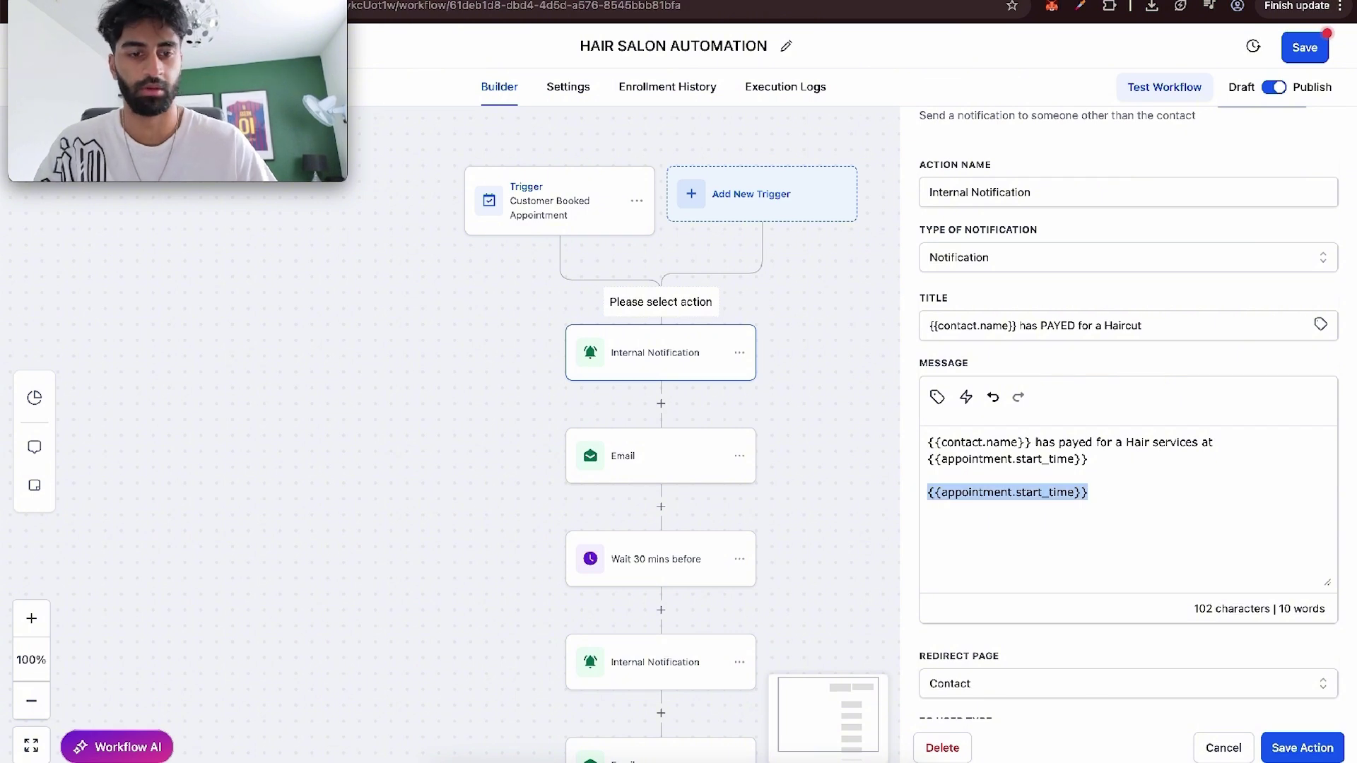
{"action": "key", "text": "BackSpace"}
Step: Save the Internal Notification action and open the Email step's settings
{"action": "scroll", "coordinate": [1015, 502], "scroll_direction": "down", "scroll_amount": 3}
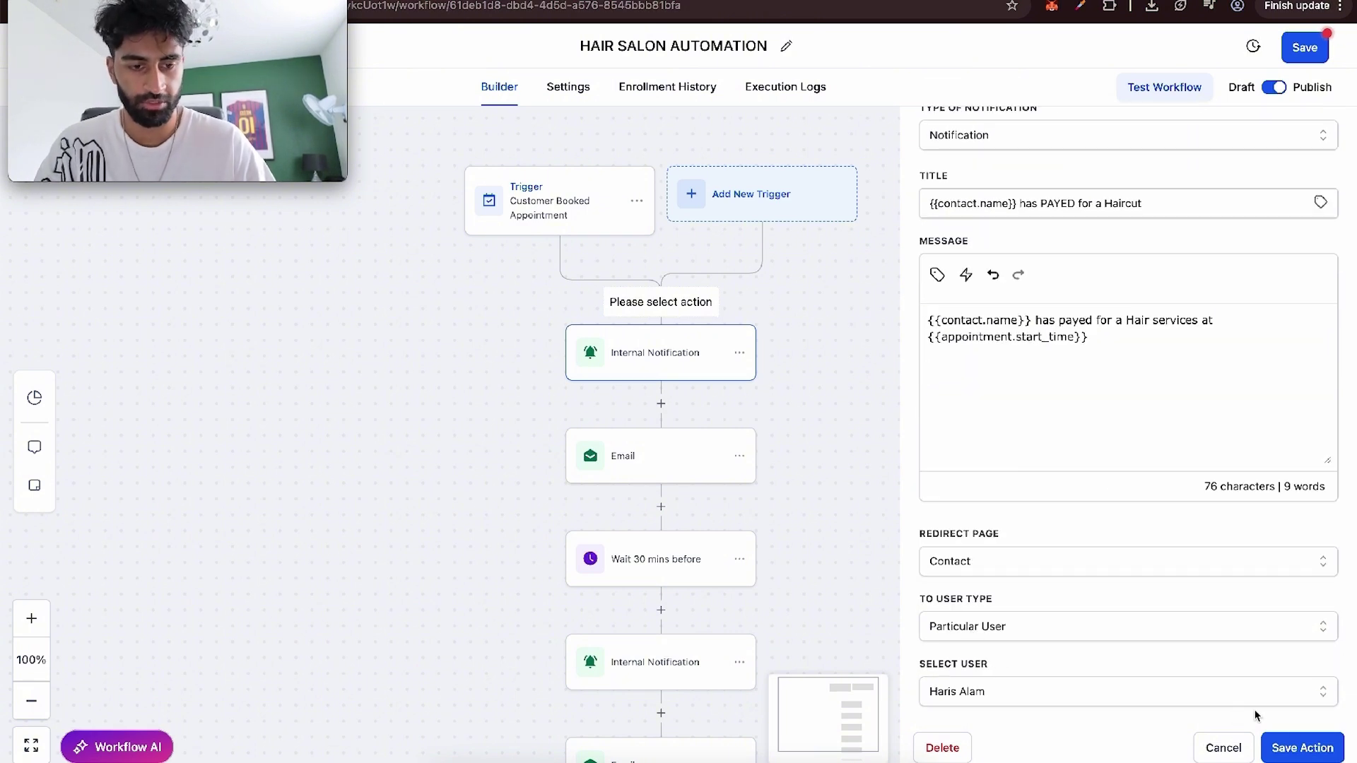
{"action": "left_click", "coordinate": [1301, 747]}
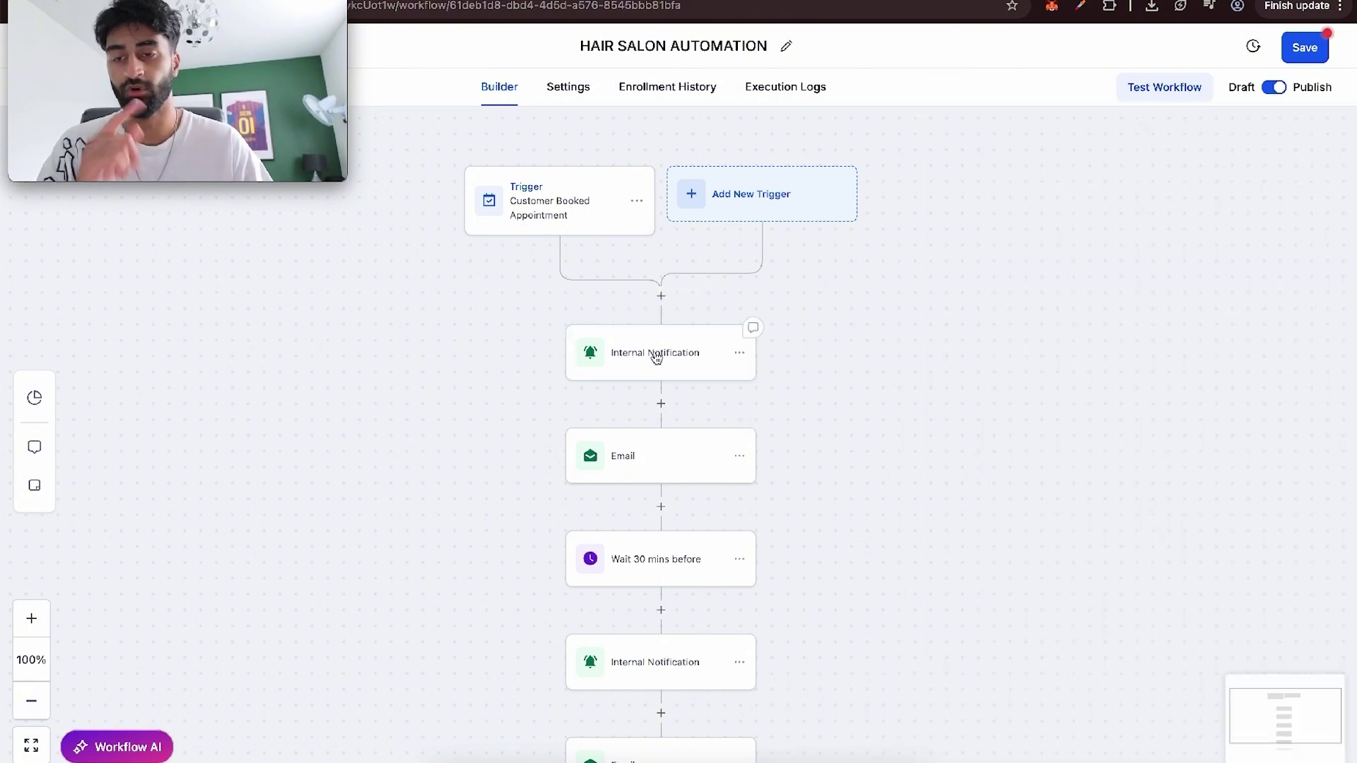
{"action": "left_click", "coordinate": [656, 359]}
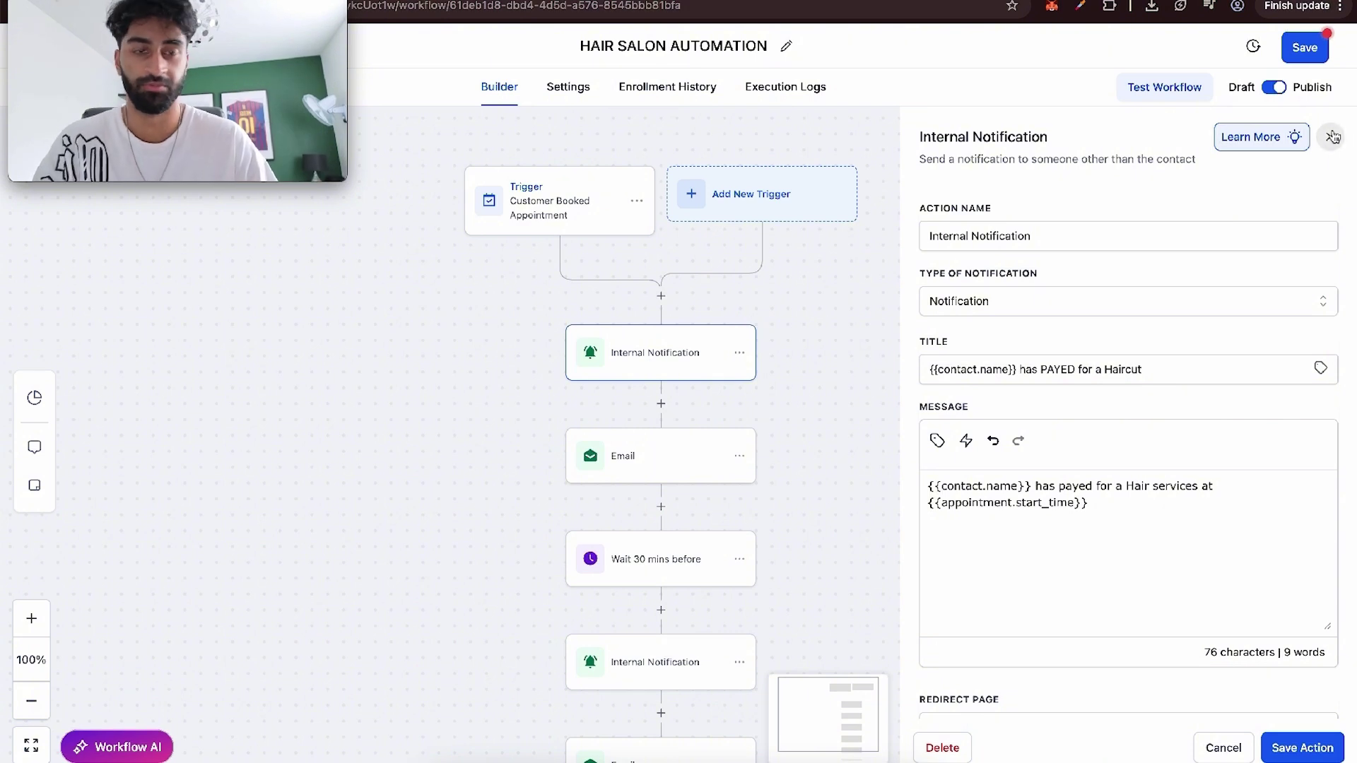
{"action": "left_click", "coordinate": [1333, 137]}
{"action": "left_click", "coordinate": [609, 475]}
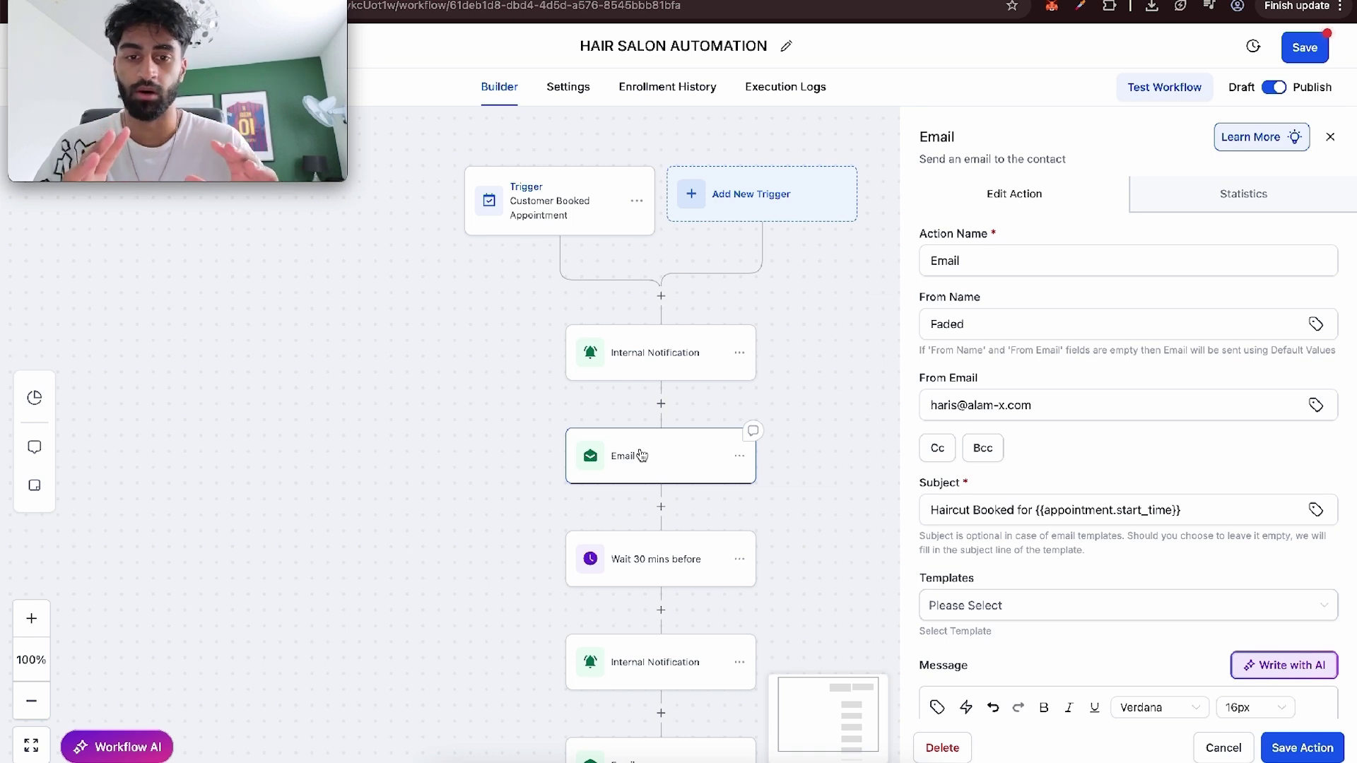
Step: Search 'emai' in the action picker and close it without adding anything
{"action": "left_click", "coordinate": [661, 403]}
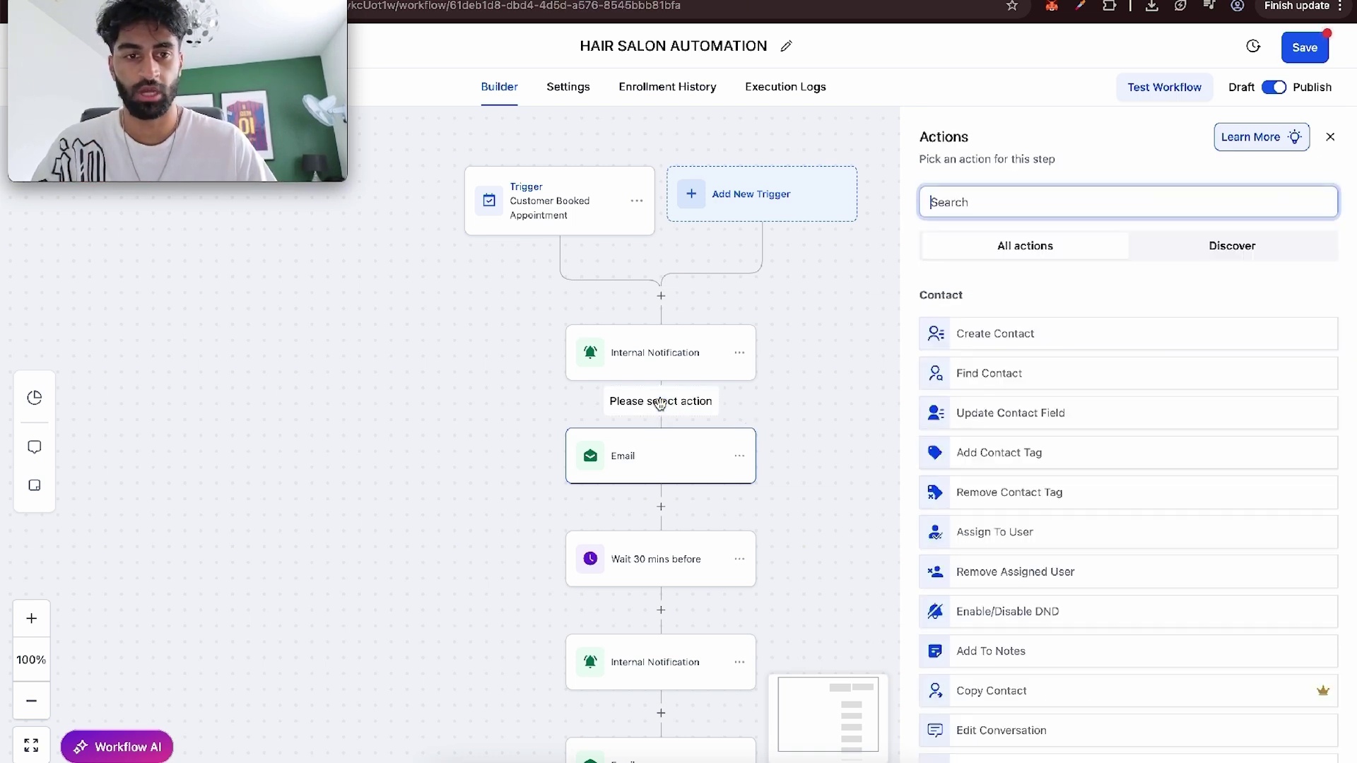
{"action": "type", "text": "emai"}
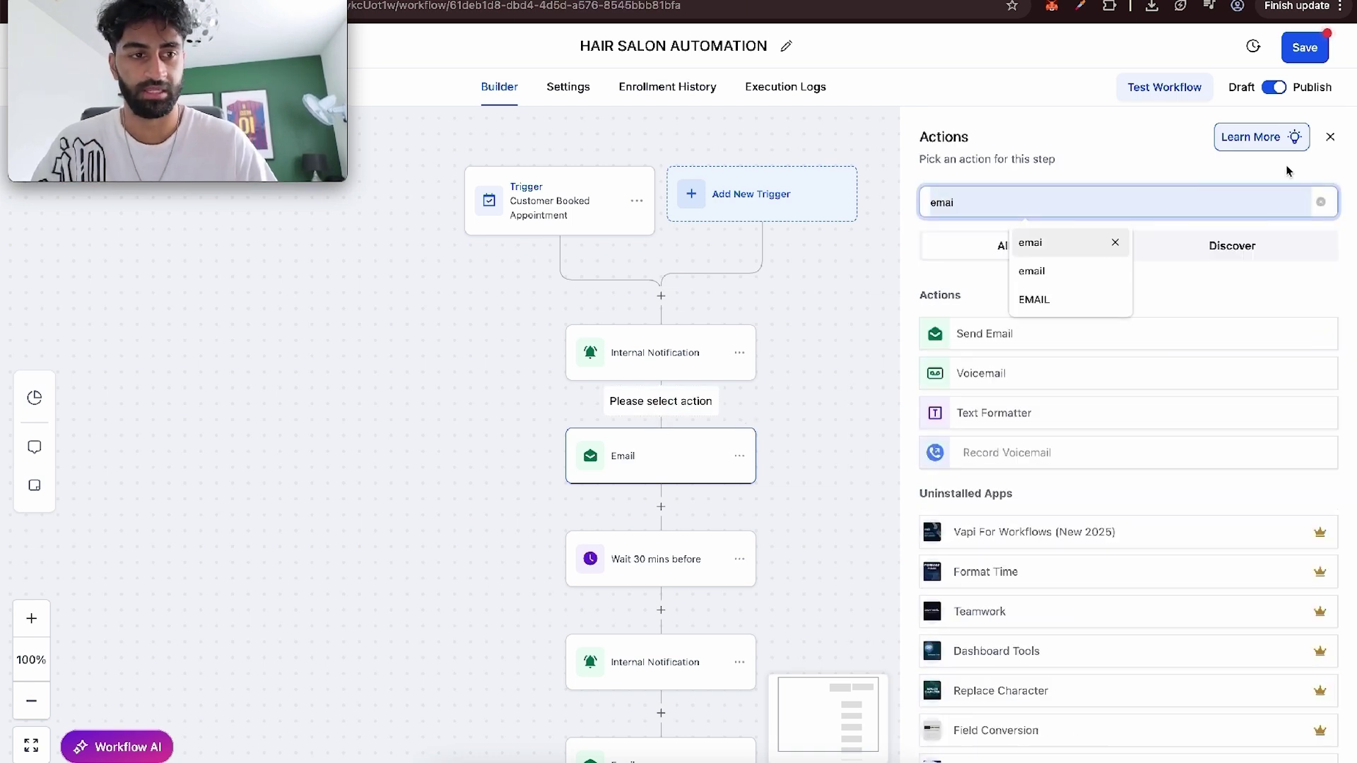
{"action": "left_click", "coordinate": [1115, 242]}
{"action": "left_click", "coordinate": [1332, 139]}
Step: Browse the Email step's Appointment custom values unchanged, then open the Wait 30 mins before step
{"action": "left_click", "coordinate": [690, 446]}
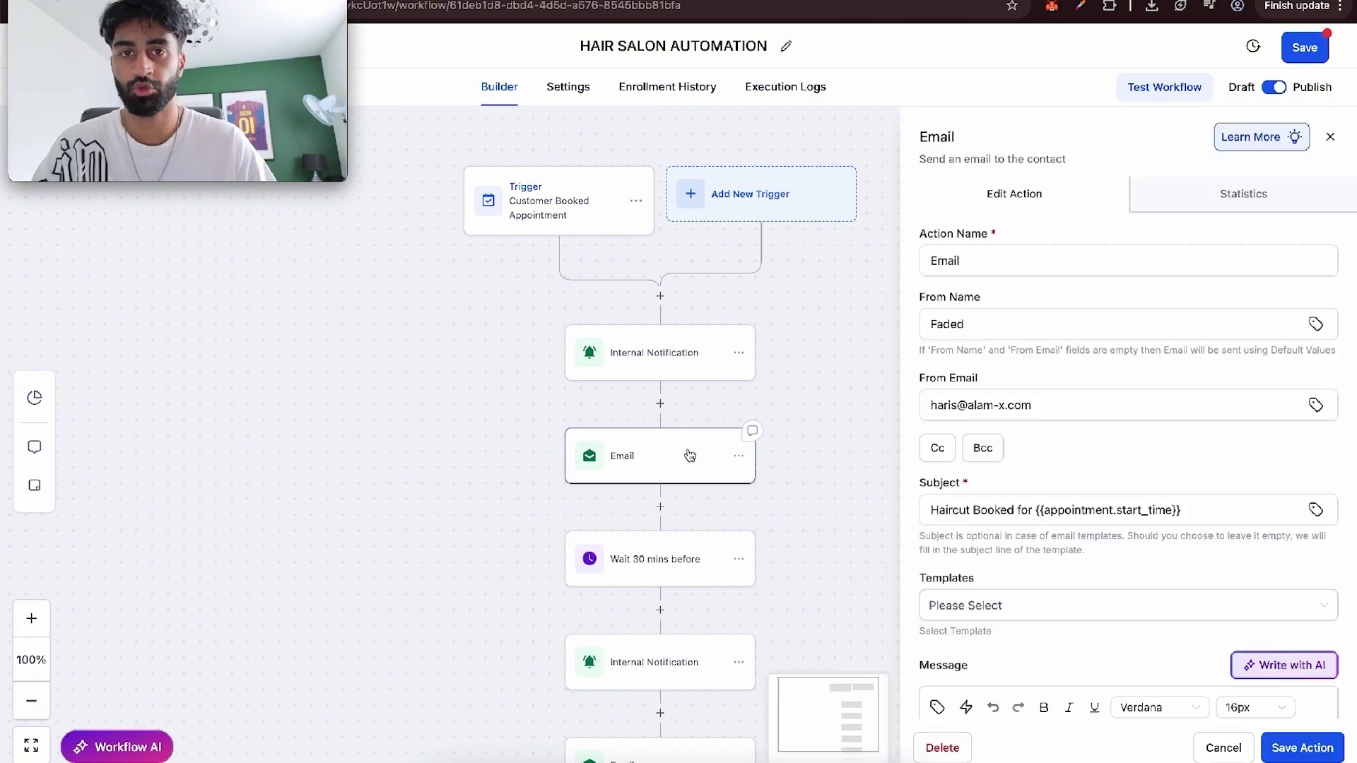
{"action": "scroll", "coordinate": [973, 502], "scroll_direction": "down", "scroll_amount": 5}
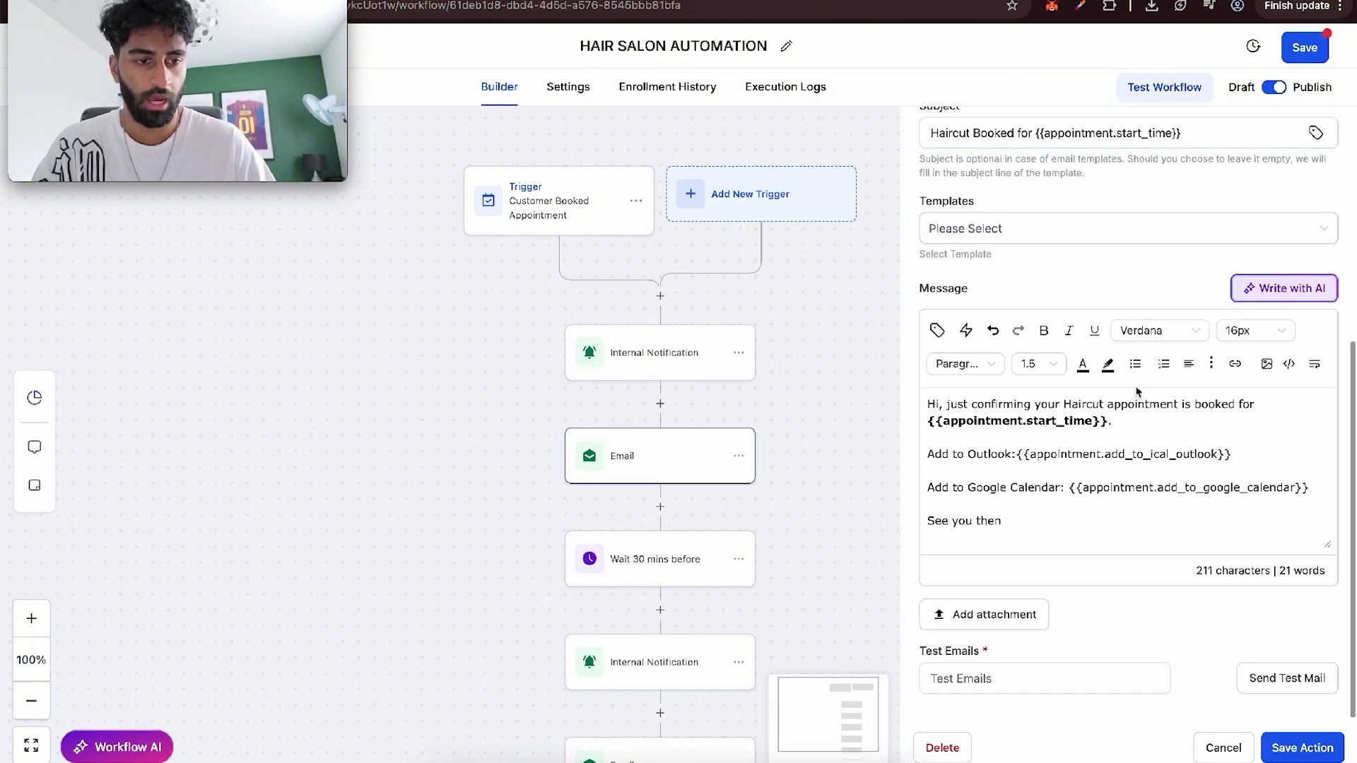
{"action": "left_click_drag", "start_coordinate": [974, 405], "coordinate": [1151, 429]}
{"action": "left_click", "coordinate": [1152, 433]}
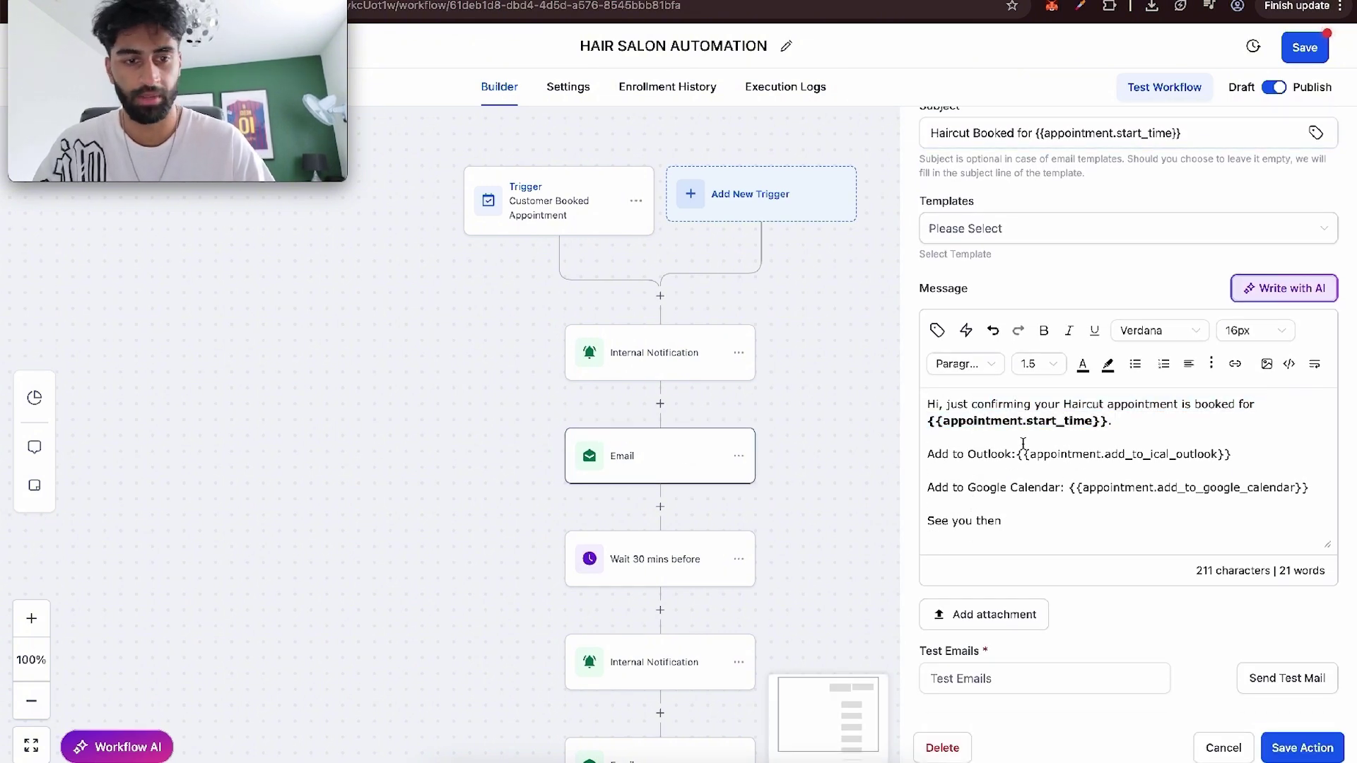
{"action": "left_click", "coordinate": [937, 330]}
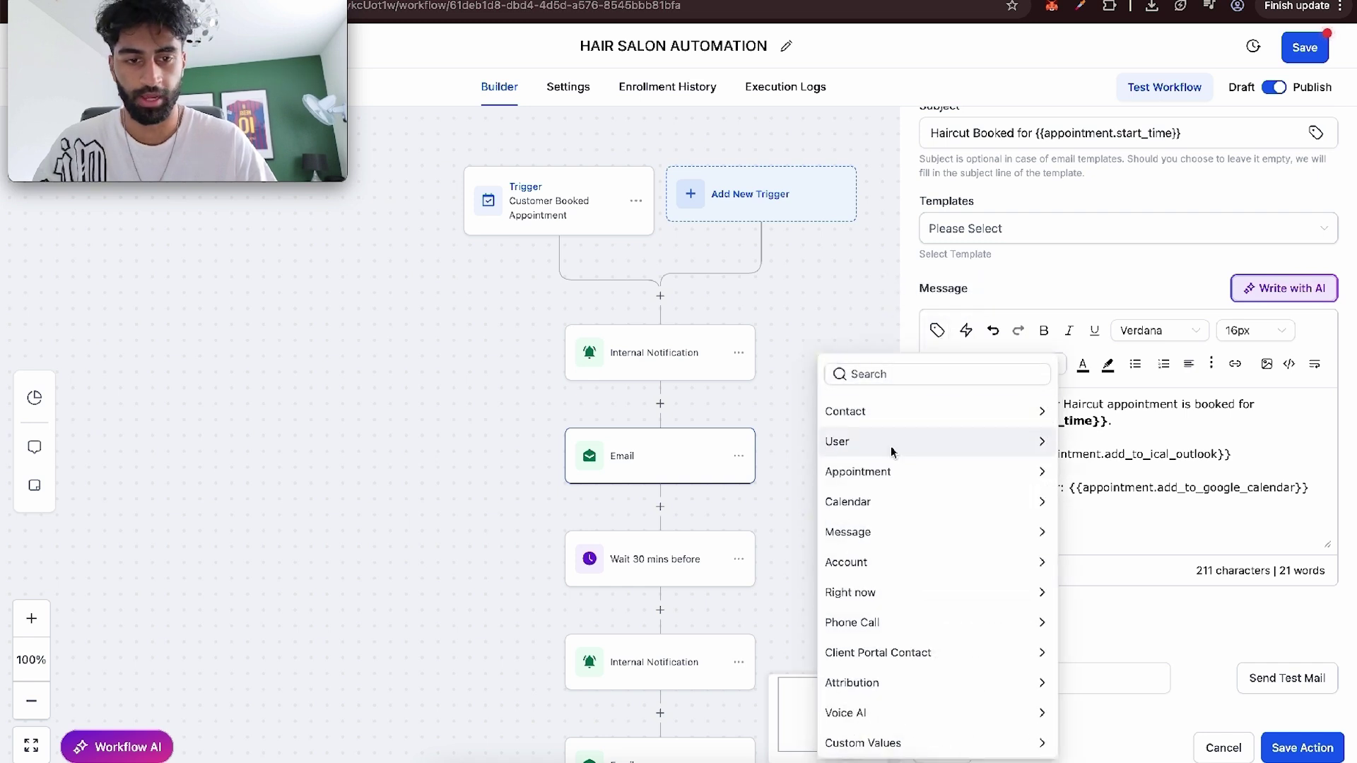
{"action": "left_click", "coordinate": [889, 468]}
{"action": "scroll", "coordinate": [884, 538], "scroll_direction": "down", "scroll_amount": 4}
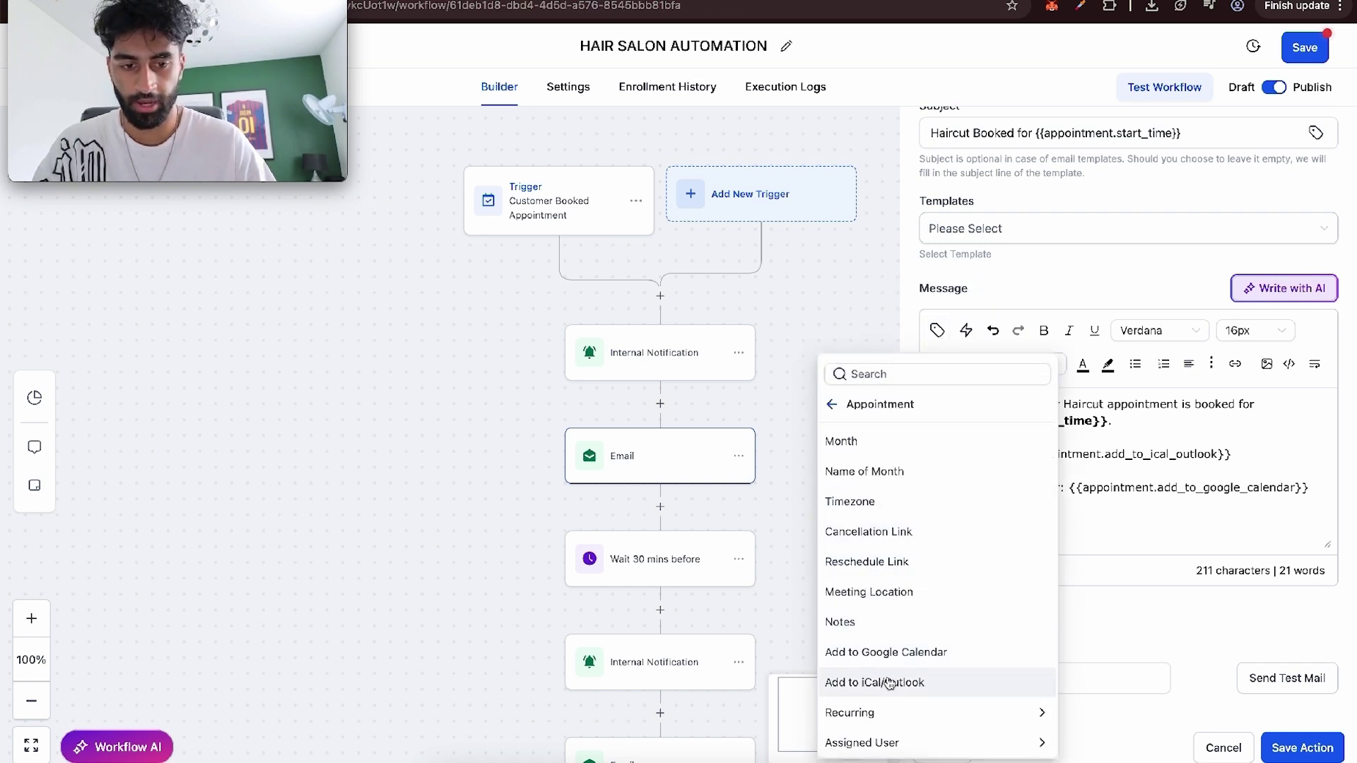
{"action": "left_click", "coordinate": [647, 559]}
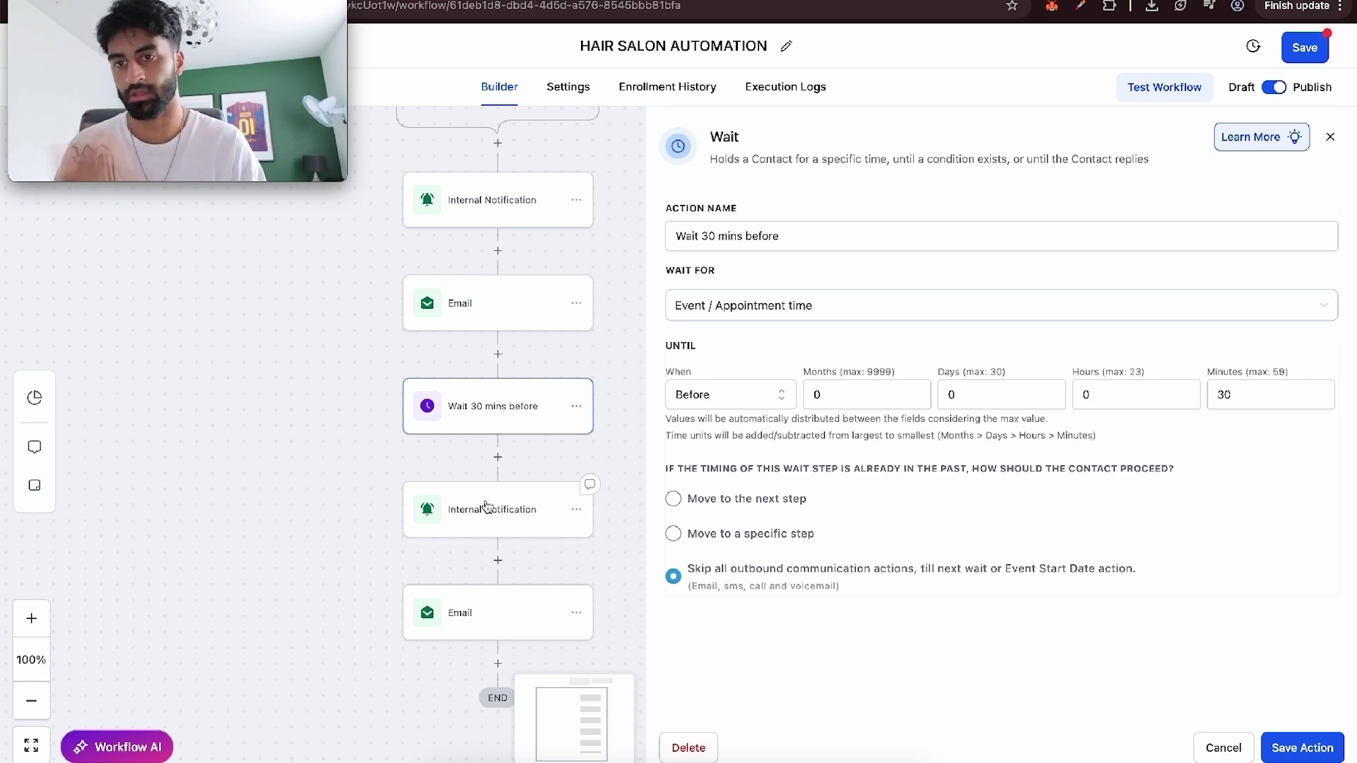
Step: Keep the Wait step on Event / Appointment time, 30 minutes before, and save it
{"action": "left_click", "coordinate": [498, 355]}
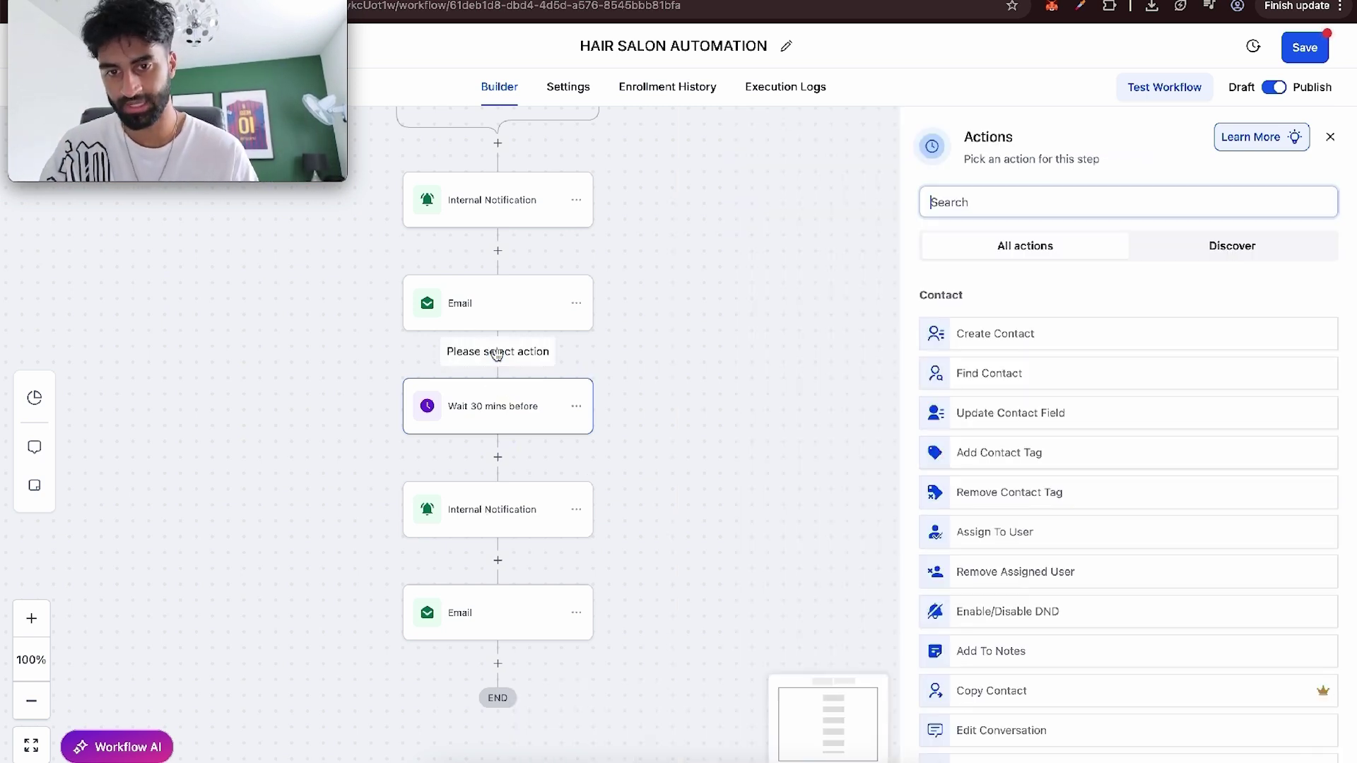
{"action": "left_click", "coordinate": [501, 425]}
{"action": "left_click", "coordinate": [746, 310]}
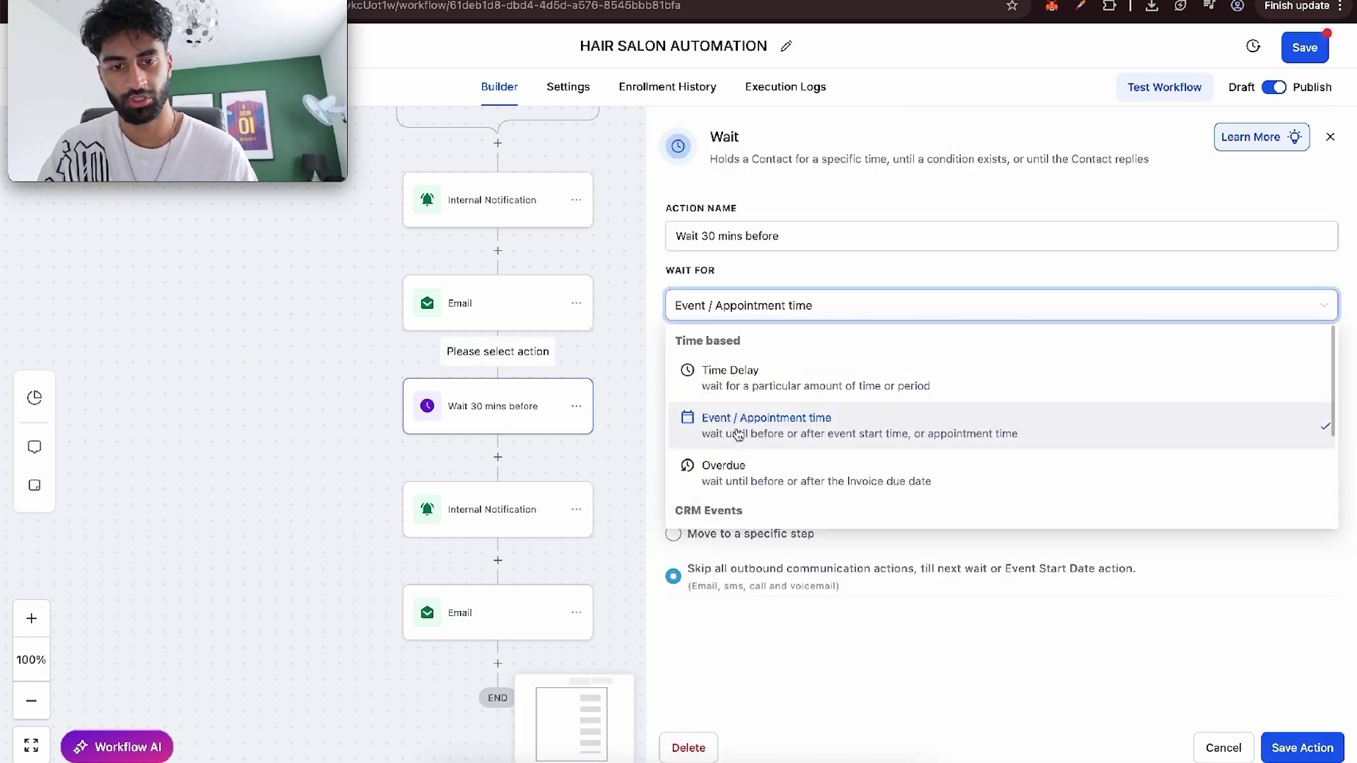
{"action": "left_click", "coordinate": [1015, 638]}
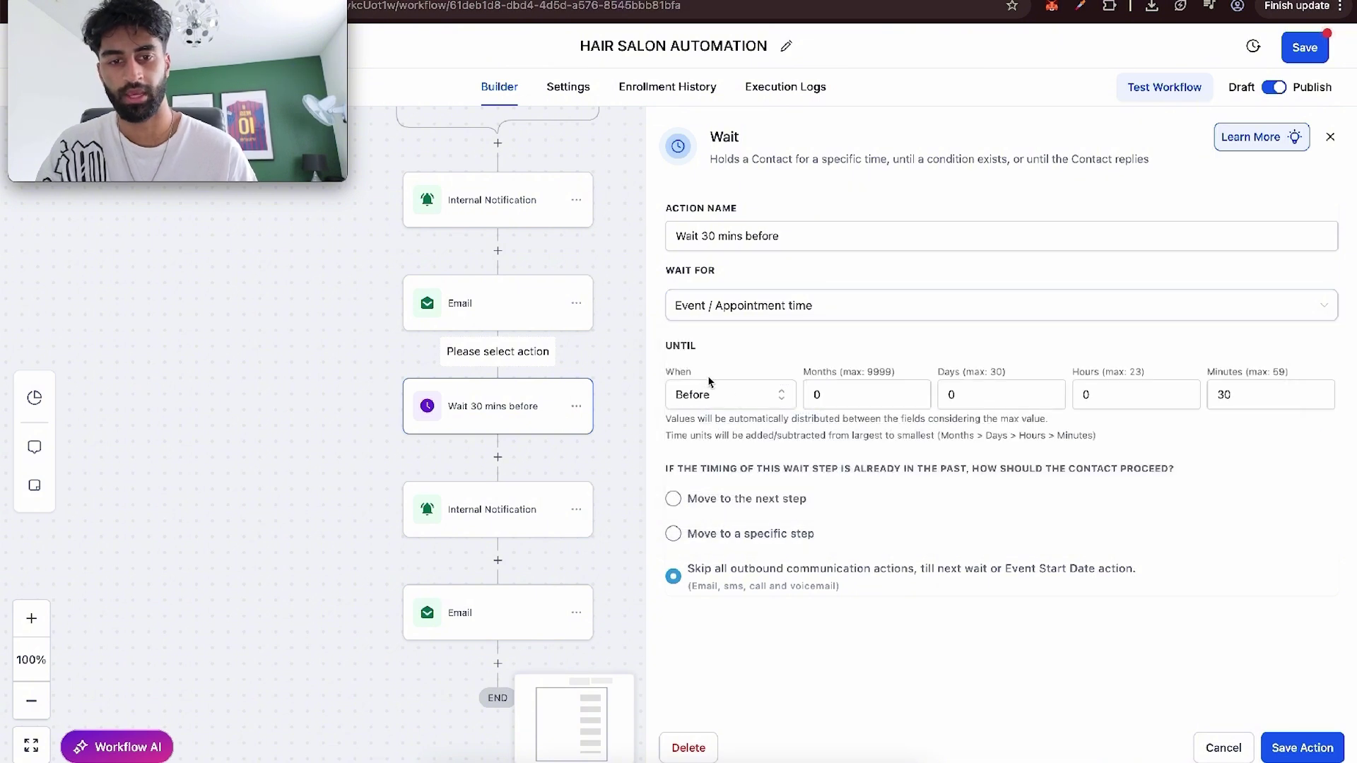
{"action": "left_click", "coordinate": [1302, 748]}
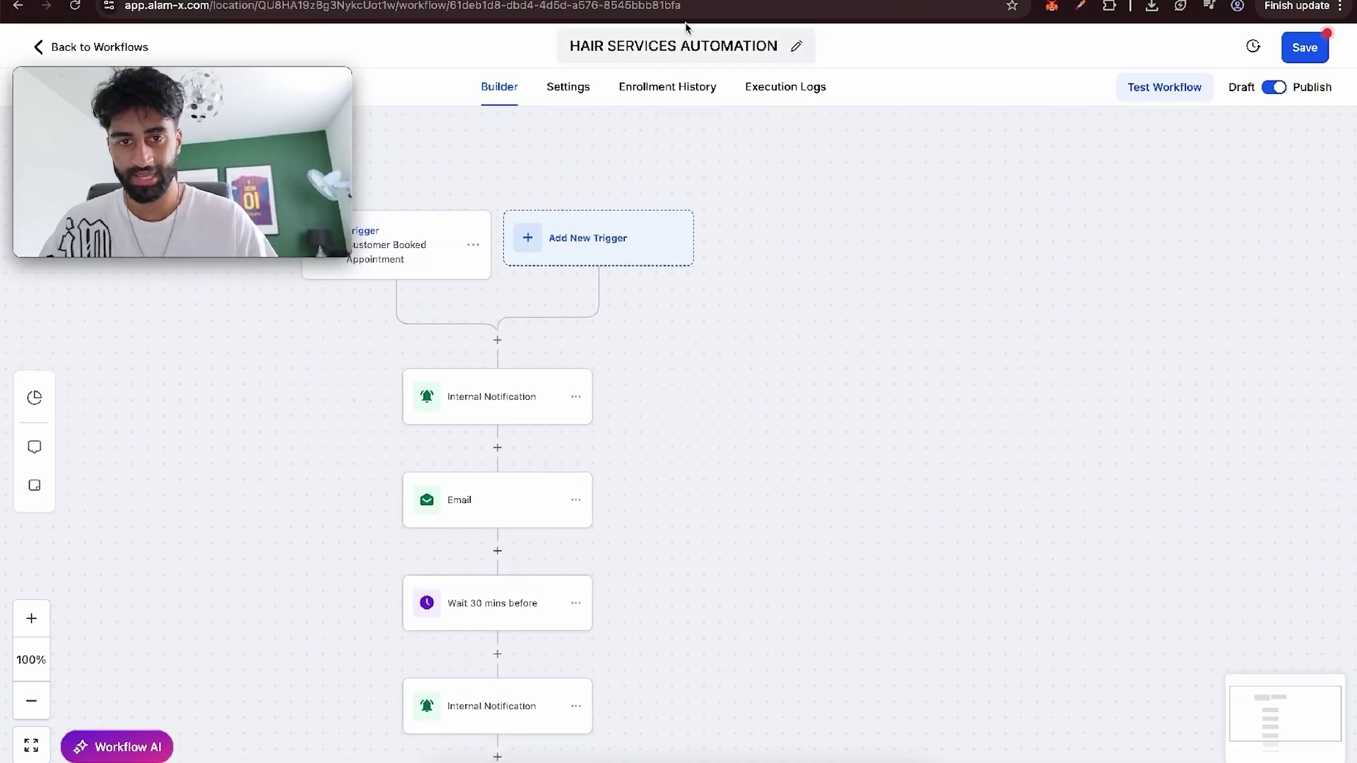
Step: Add an Add Contact Tag step with a new 'hairservices' tag right after the trigger
{"action": "scroll", "coordinate": [639, 300], "scroll_direction": "left", "scroll_amount": 2}
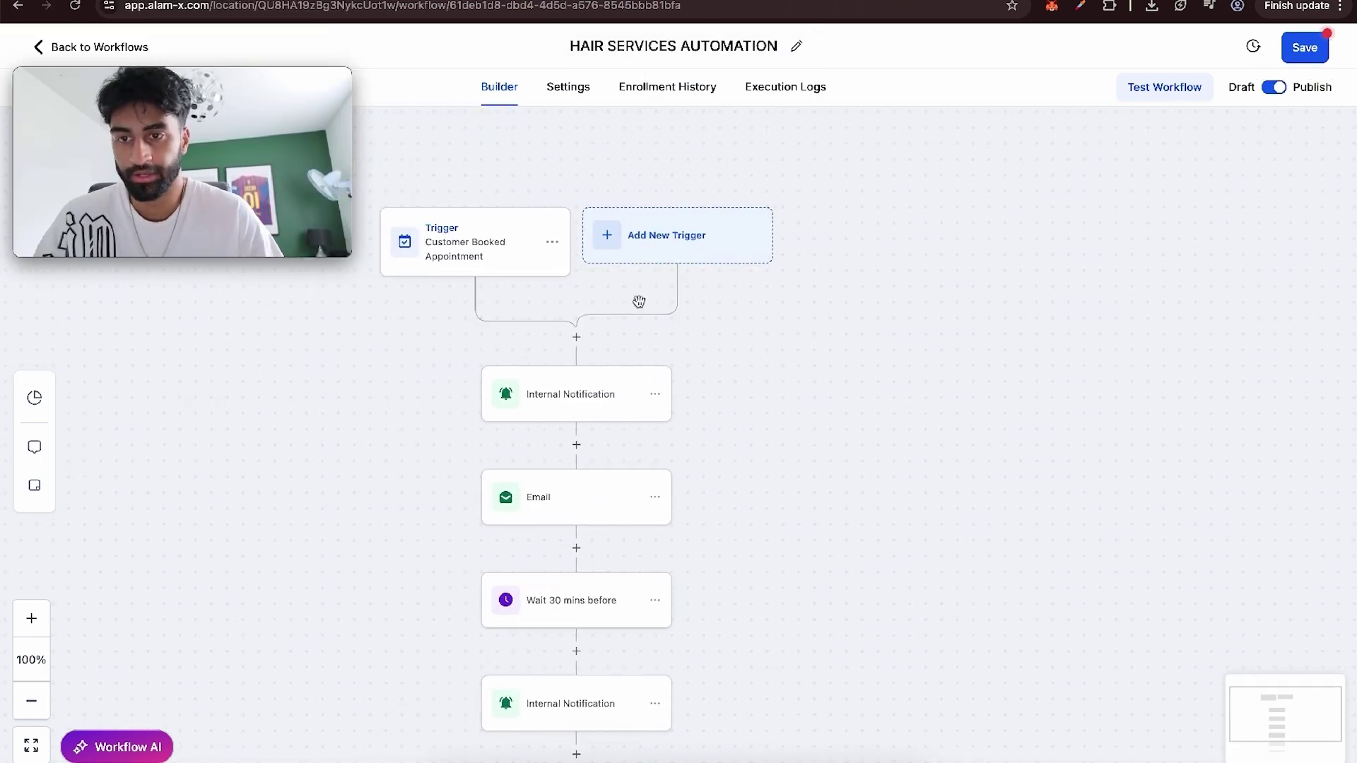
{"action": "scroll", "coordinate": [636, 300], "scroll_direction": "left", "scroll_amount": 2}
{"action": "left_click", "coordinate": [612, 339]}
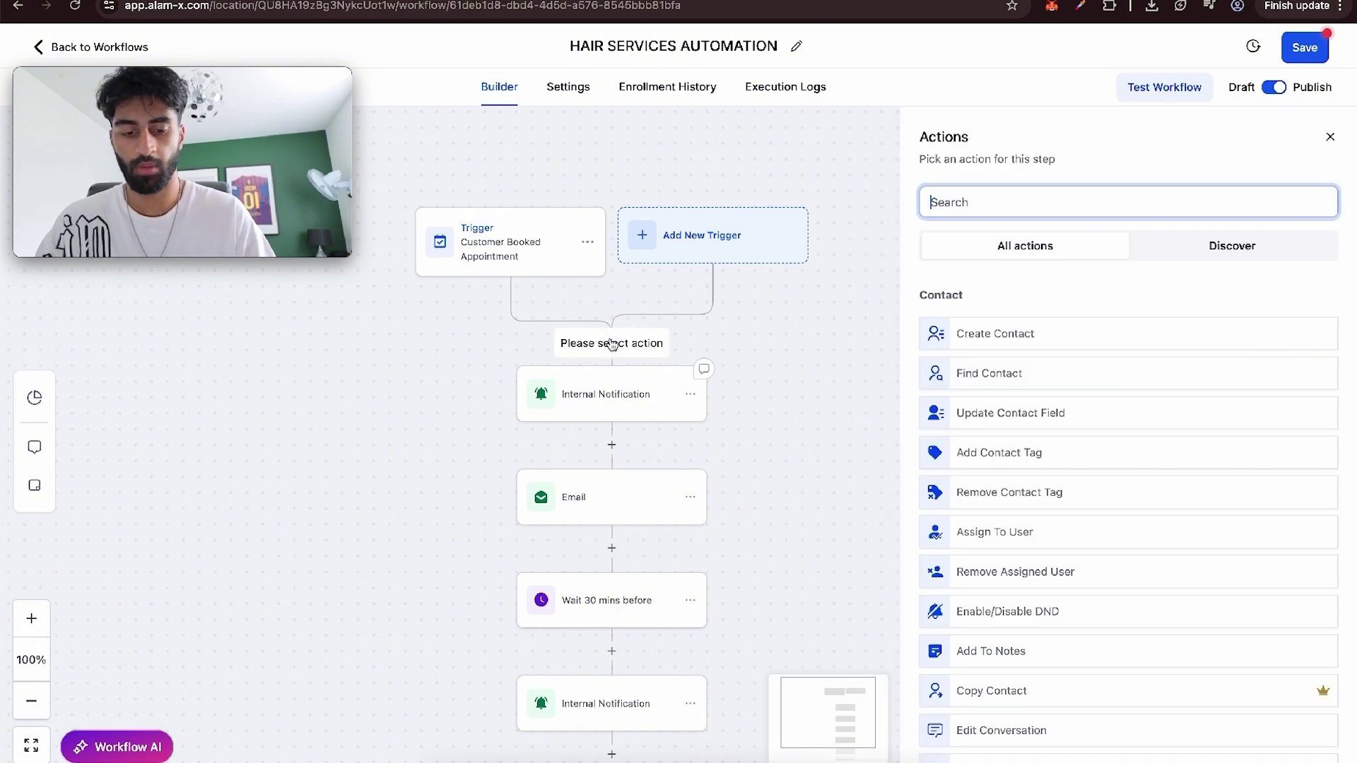
{"action": "type", "text": "tag"}
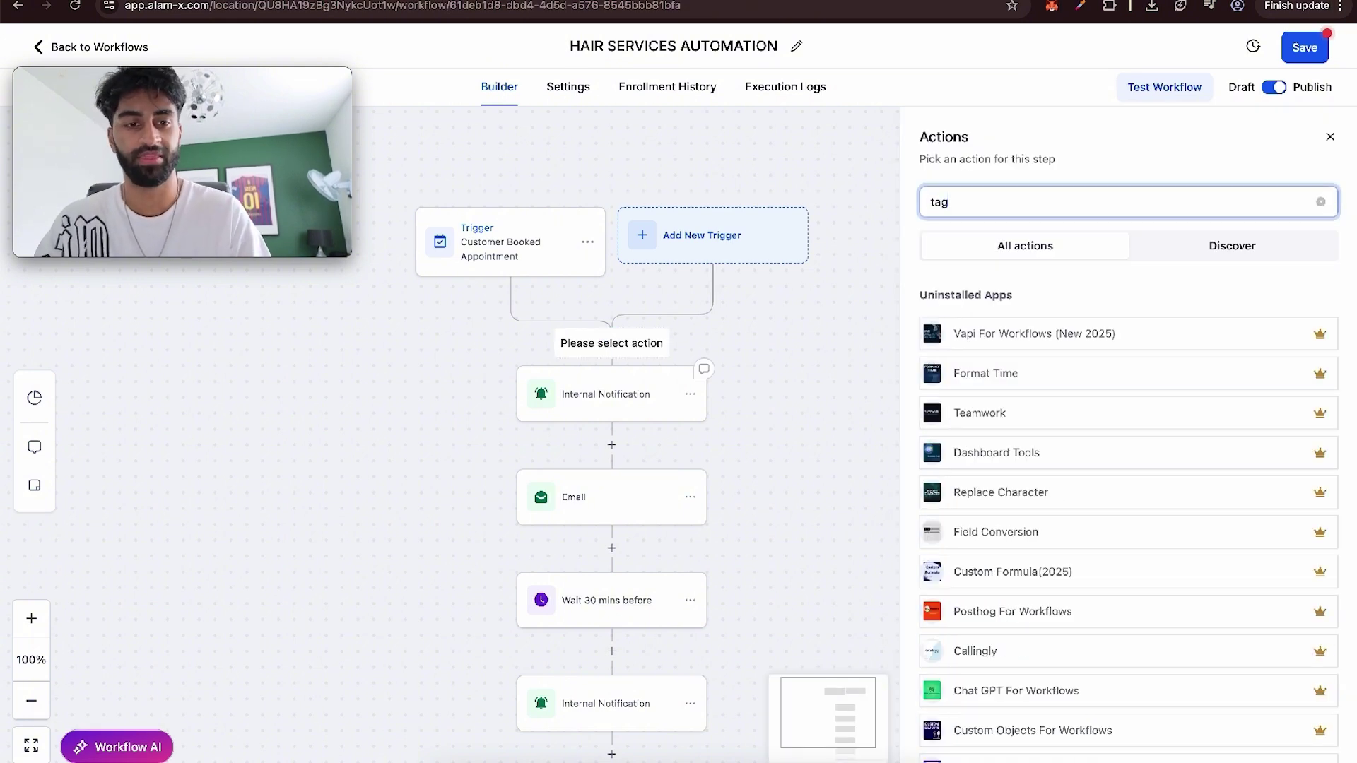
{"action": "left_click", "coordinate": [1008, 345]}
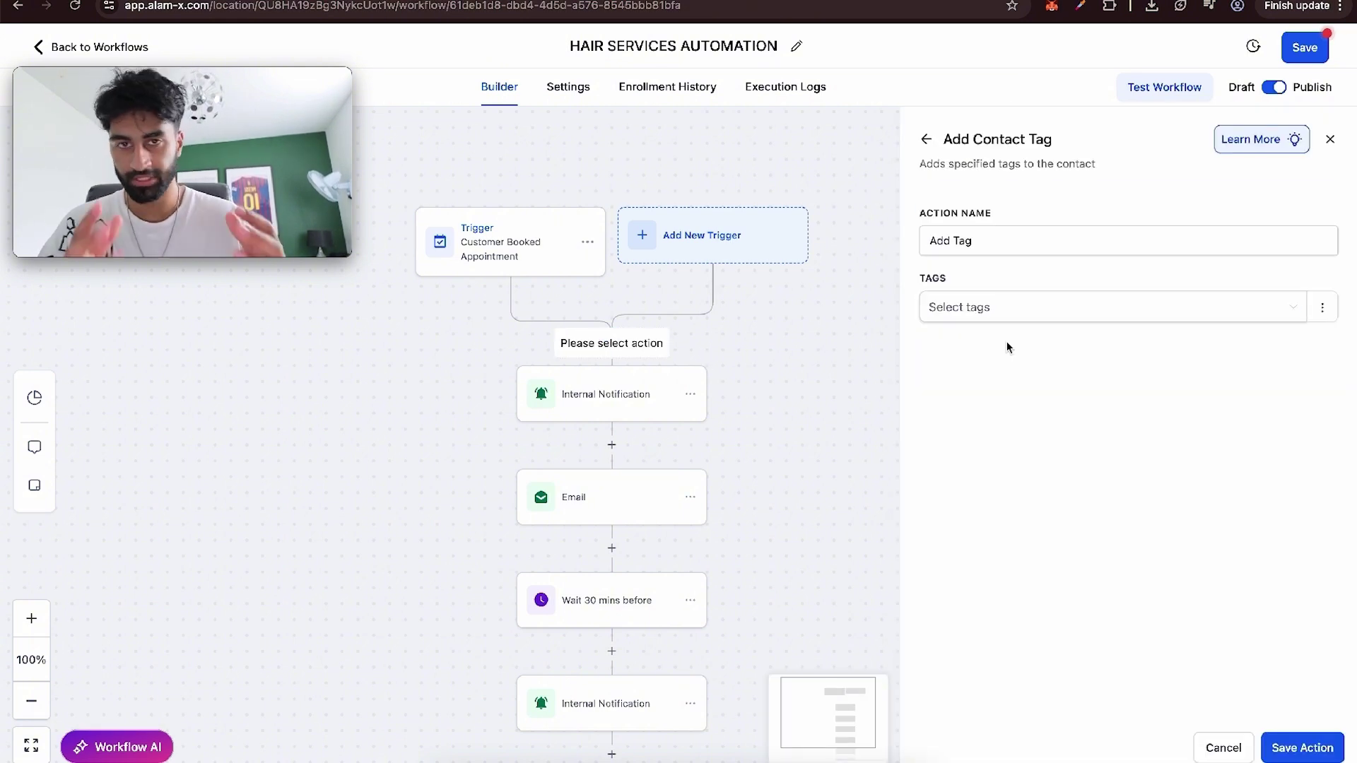
{"action": "left_click", "coordinate": [995, 311]}
{"action": "type", "text": "hai"}
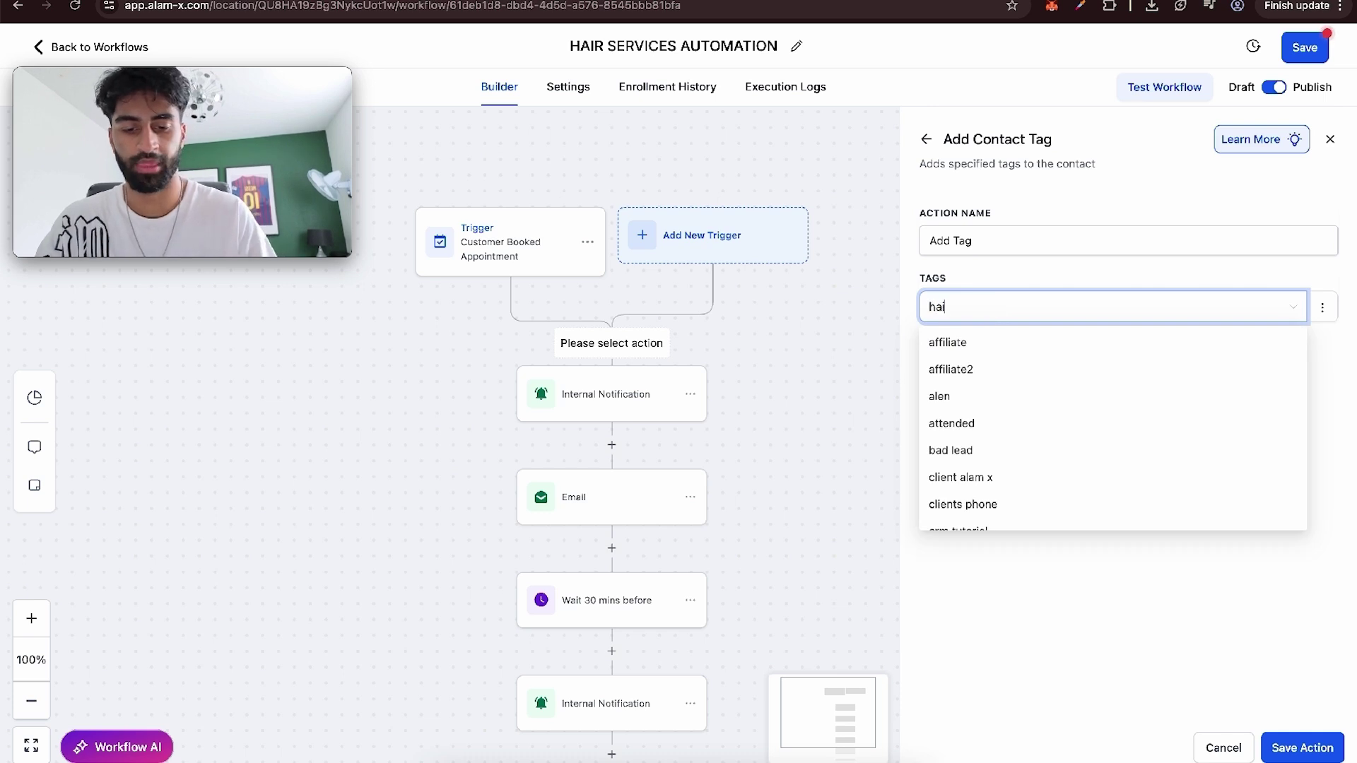
{"action": "type", "text": "rservices"}
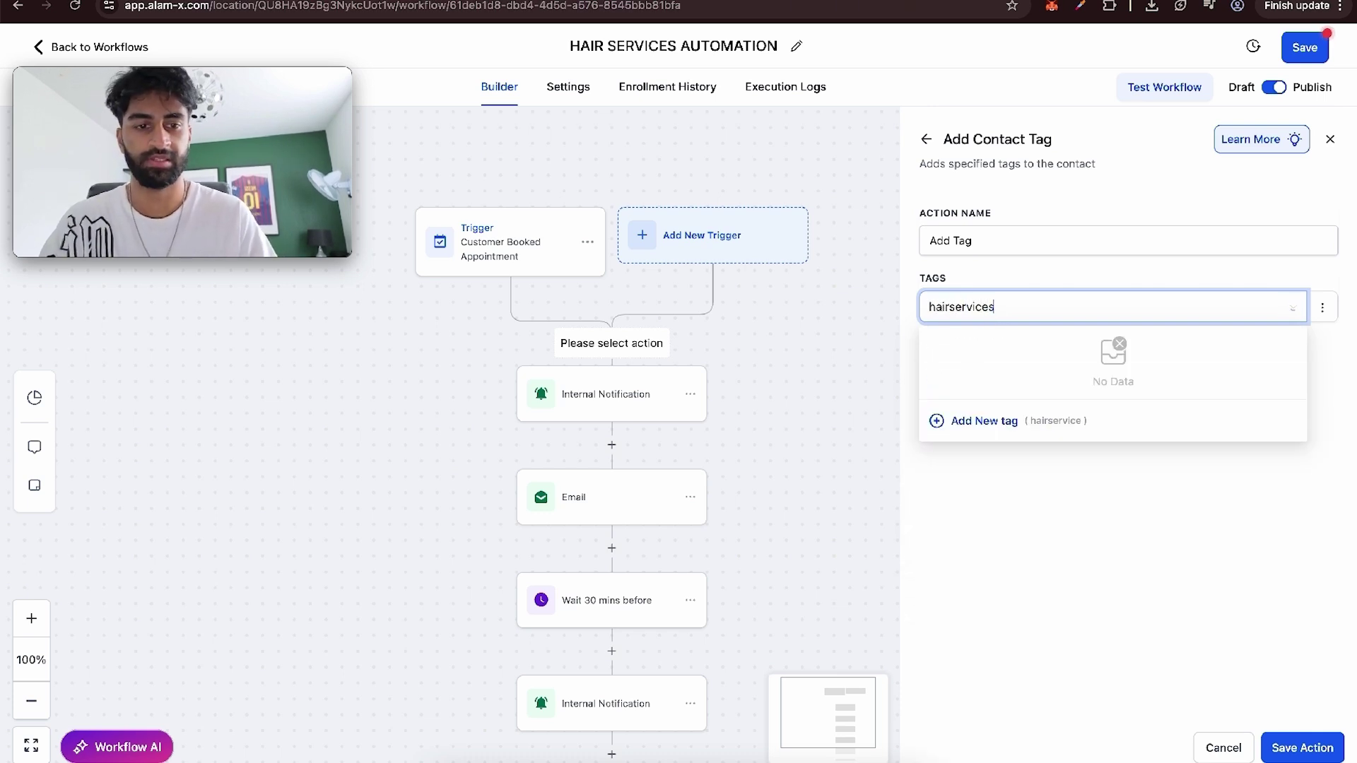
{"action": "left_click", "coordinate": [1000, 418]}
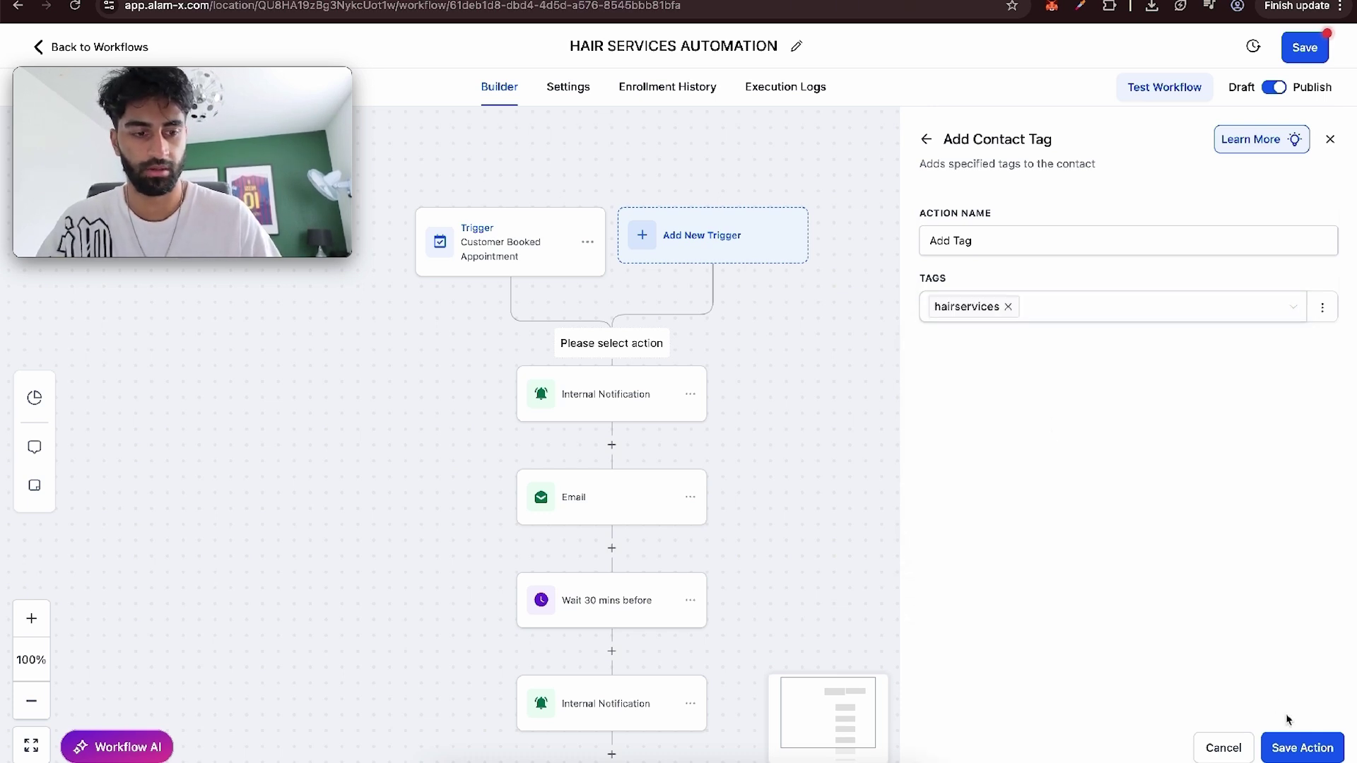
{"action": "left_click", "coordinate": [1290, 747]}
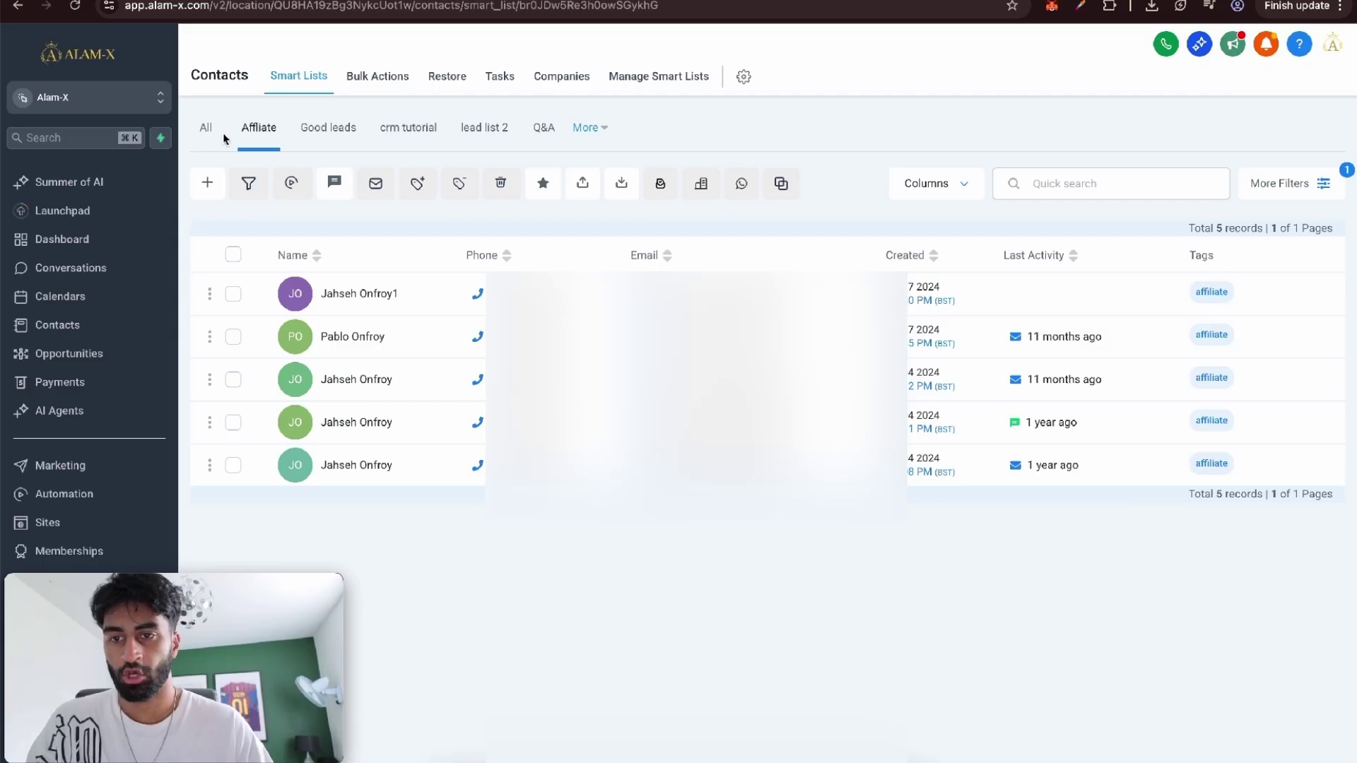
Step: Filter All contacts by Tag Is 'hairservices' and apply the filter
{"action": "left_click", "coordinate": [213, 137]}
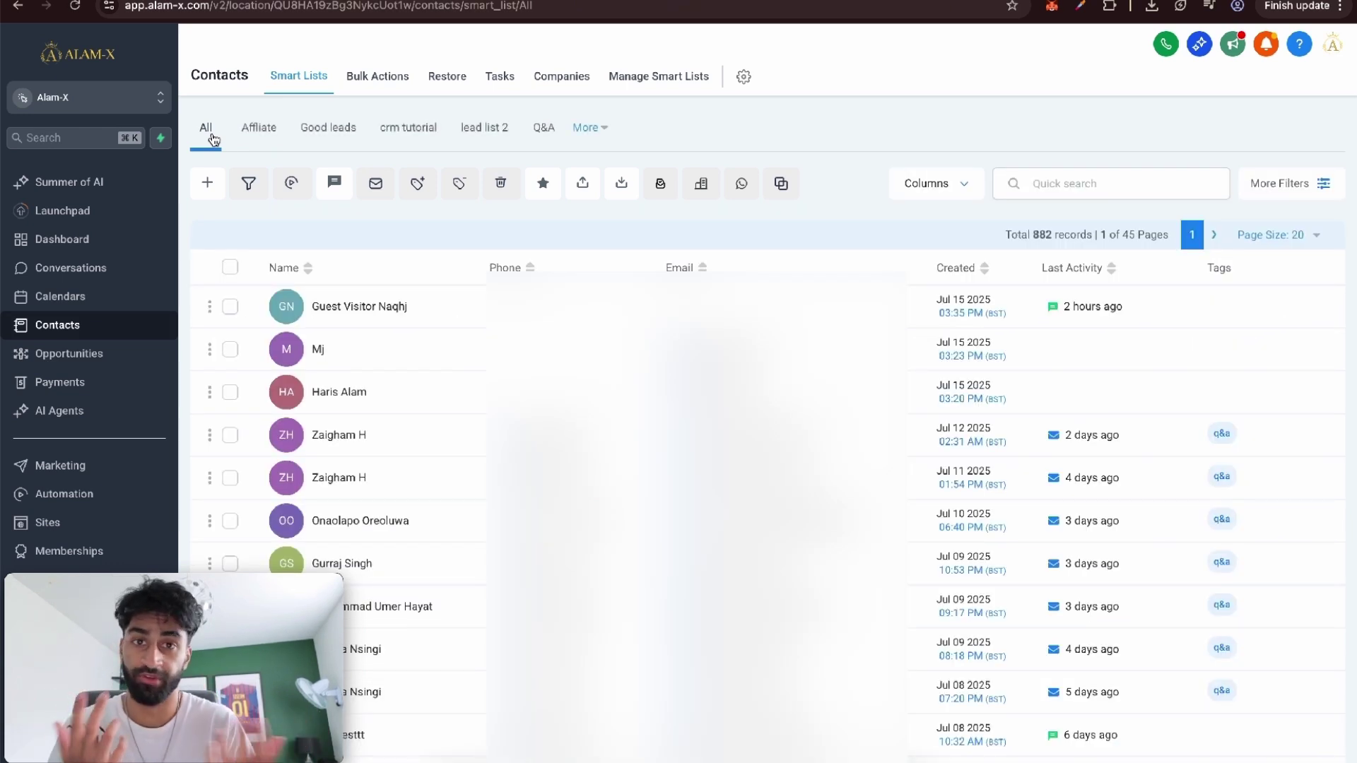
{"action": "left_click", "coordinate": [1278, 184]}
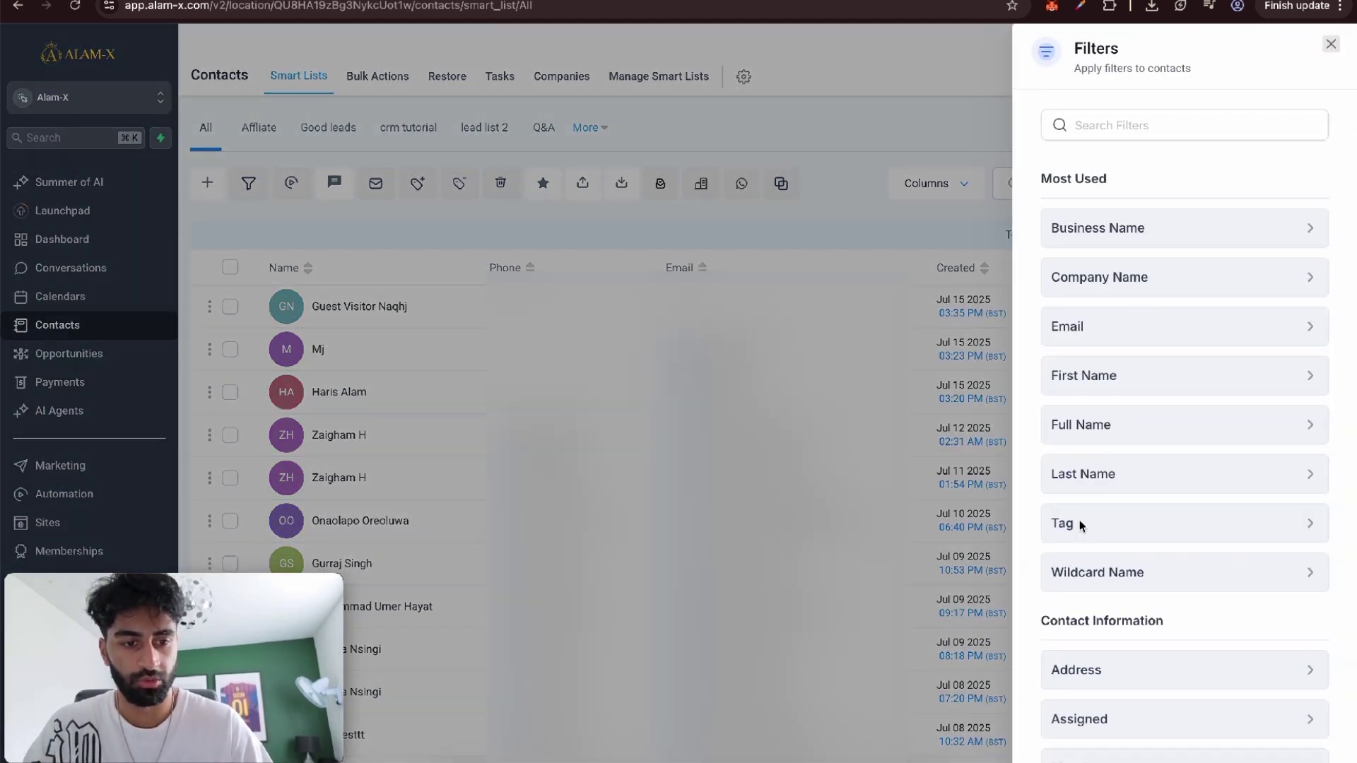
{"action": "left_click", "coordinate": [1075, 523]}
{"action": "left_click", "coordinate": [1082, 297]}
{"action": "left_click", "coordinate": [1089, 202]}
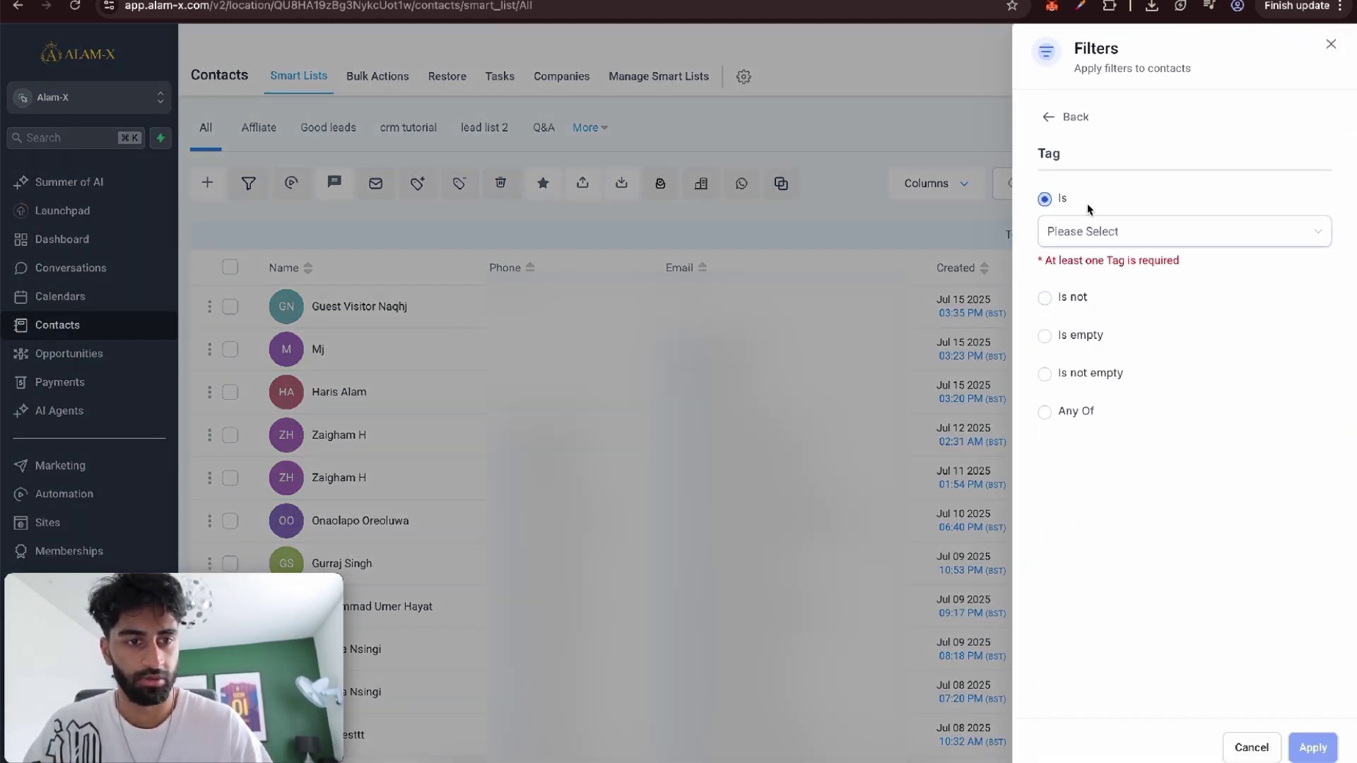
{"action": "left_click", "coordinate": [1118, 229]}
{"action": "type", "text": "hai"}
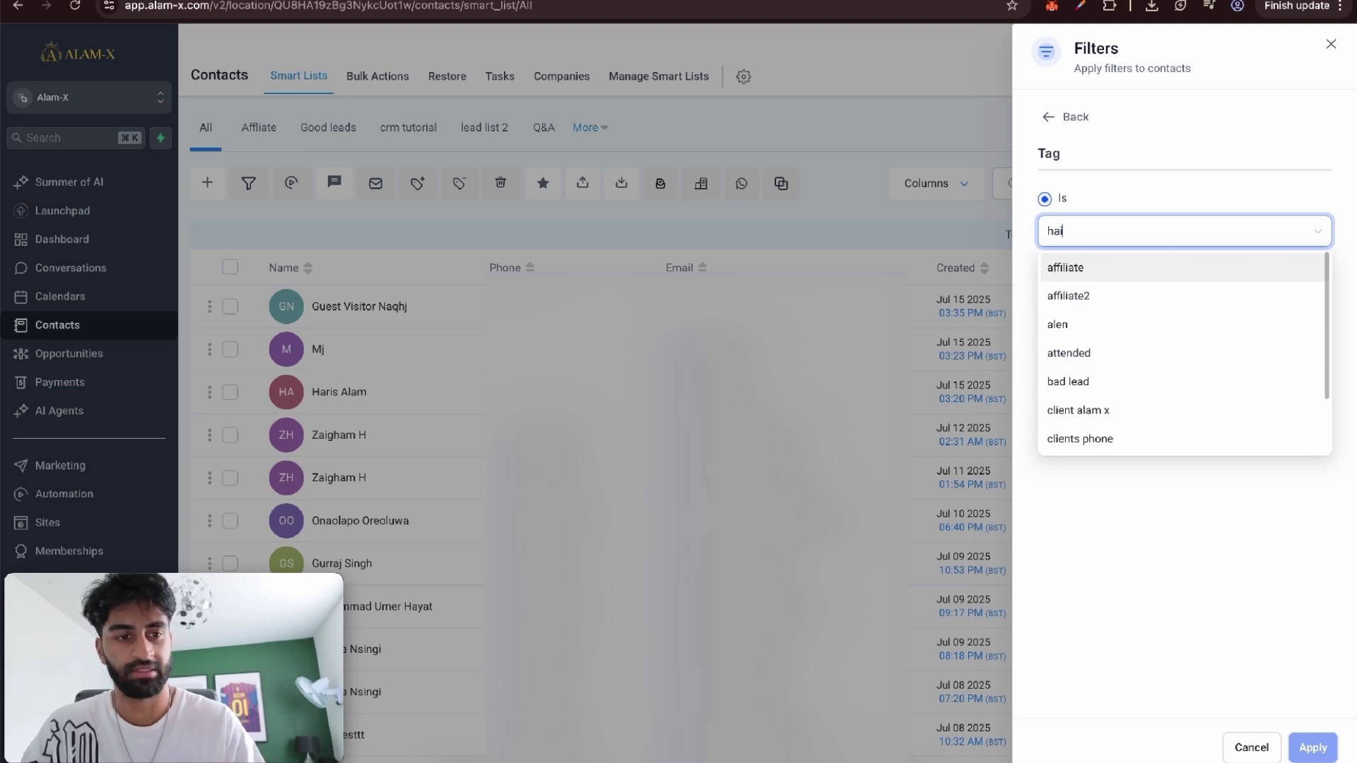
{"action": "type", "text": "r"}
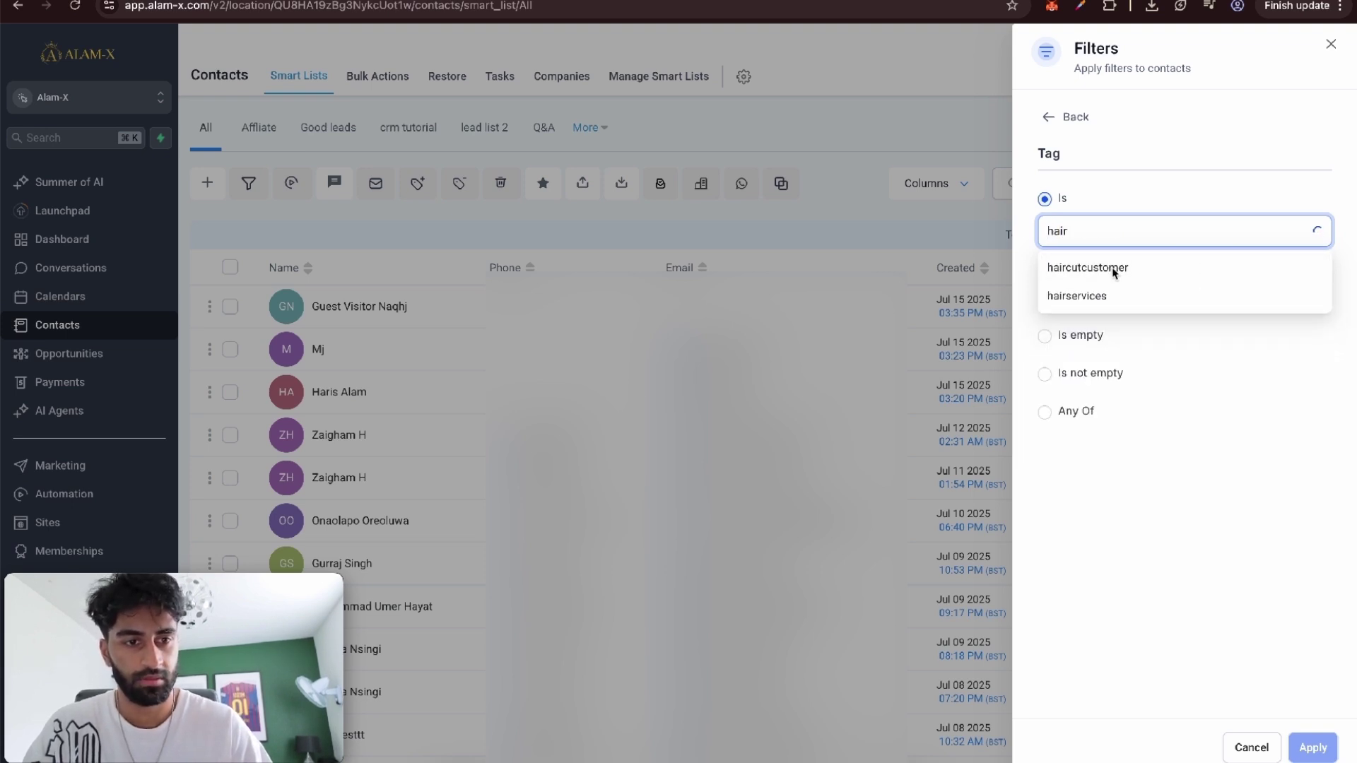
{"action": "left_click", "coordinate": [1103, 296]}
{"action": "left_click", "coordinate": [1185, 548]}
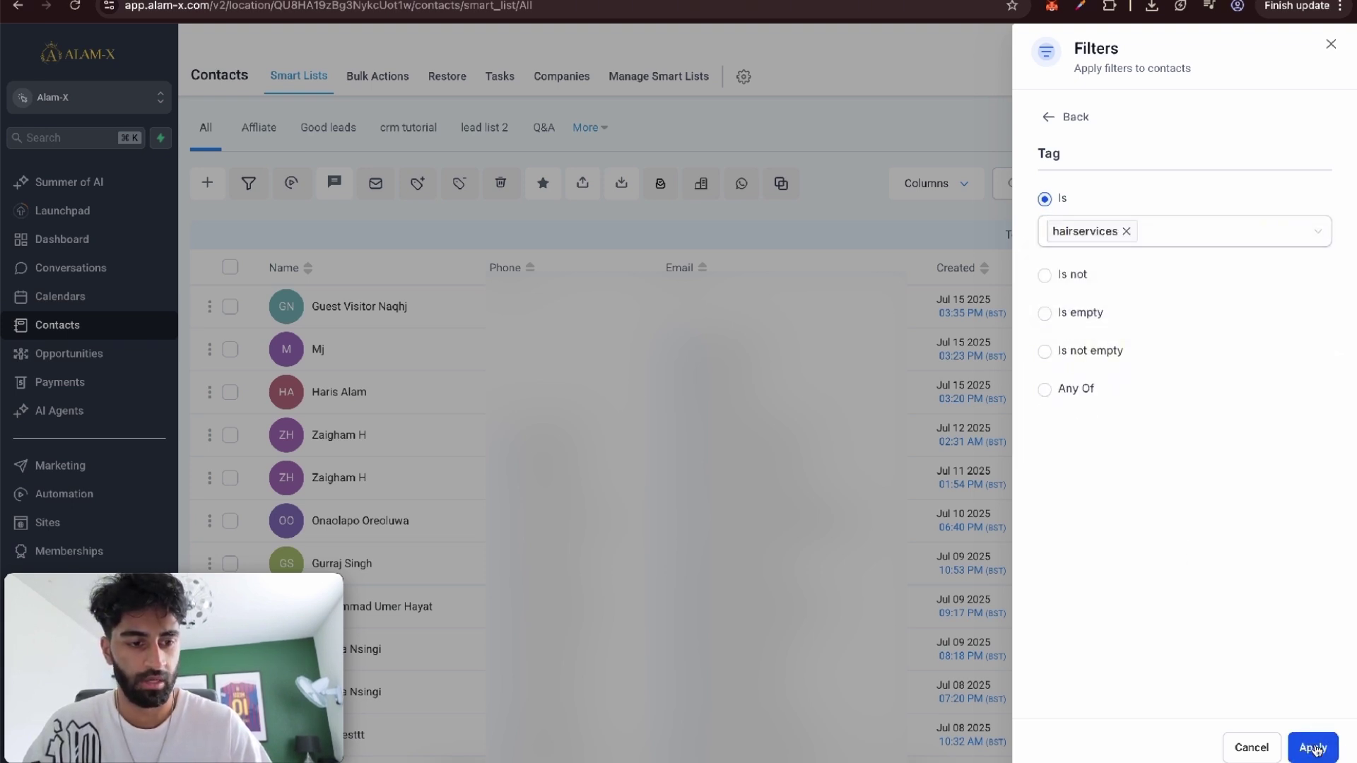
{"action": "left_click", "coordinate": [1313, 748]}
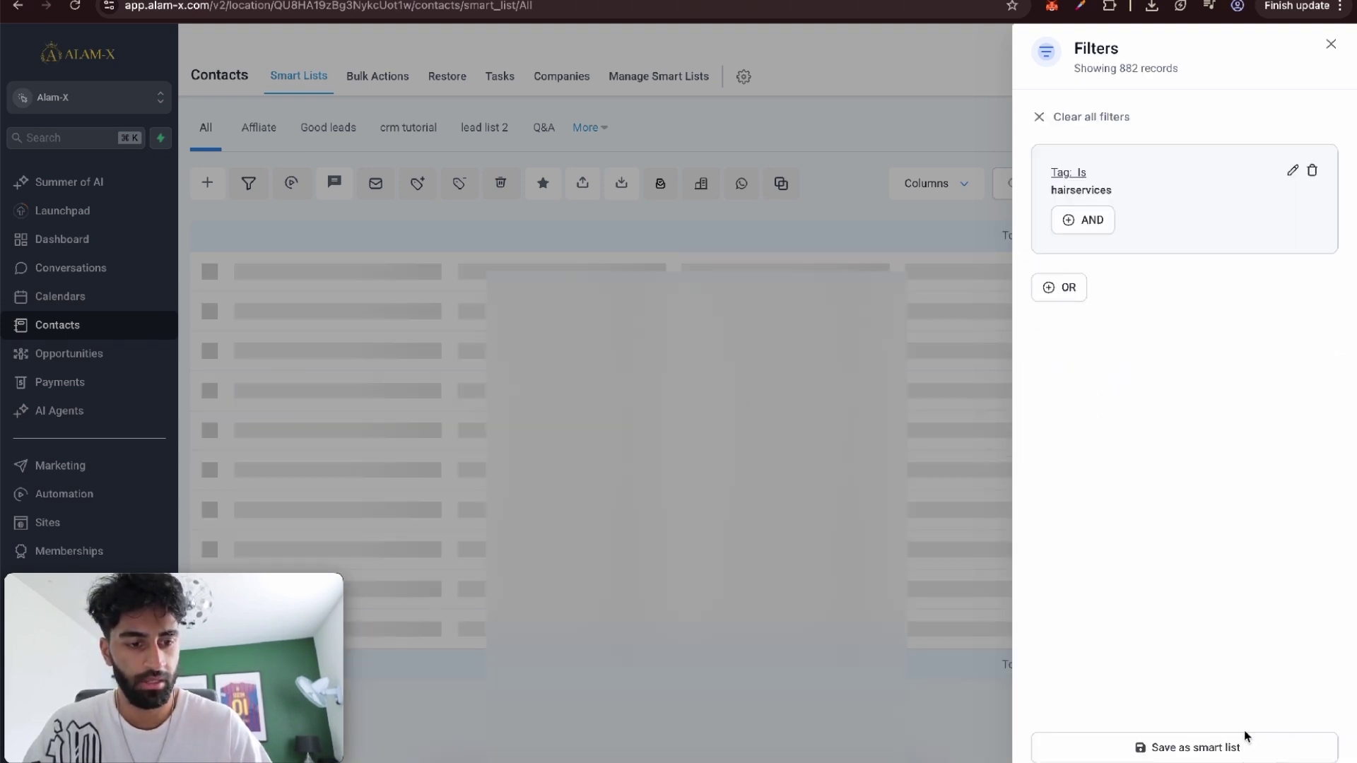
Step: Save the current filter as a smart list named 'Hair Services'
{"action": "left_click", "coordinate": [1200, 746]}
{"action": "left_click", "coordinate": [702, 176]}
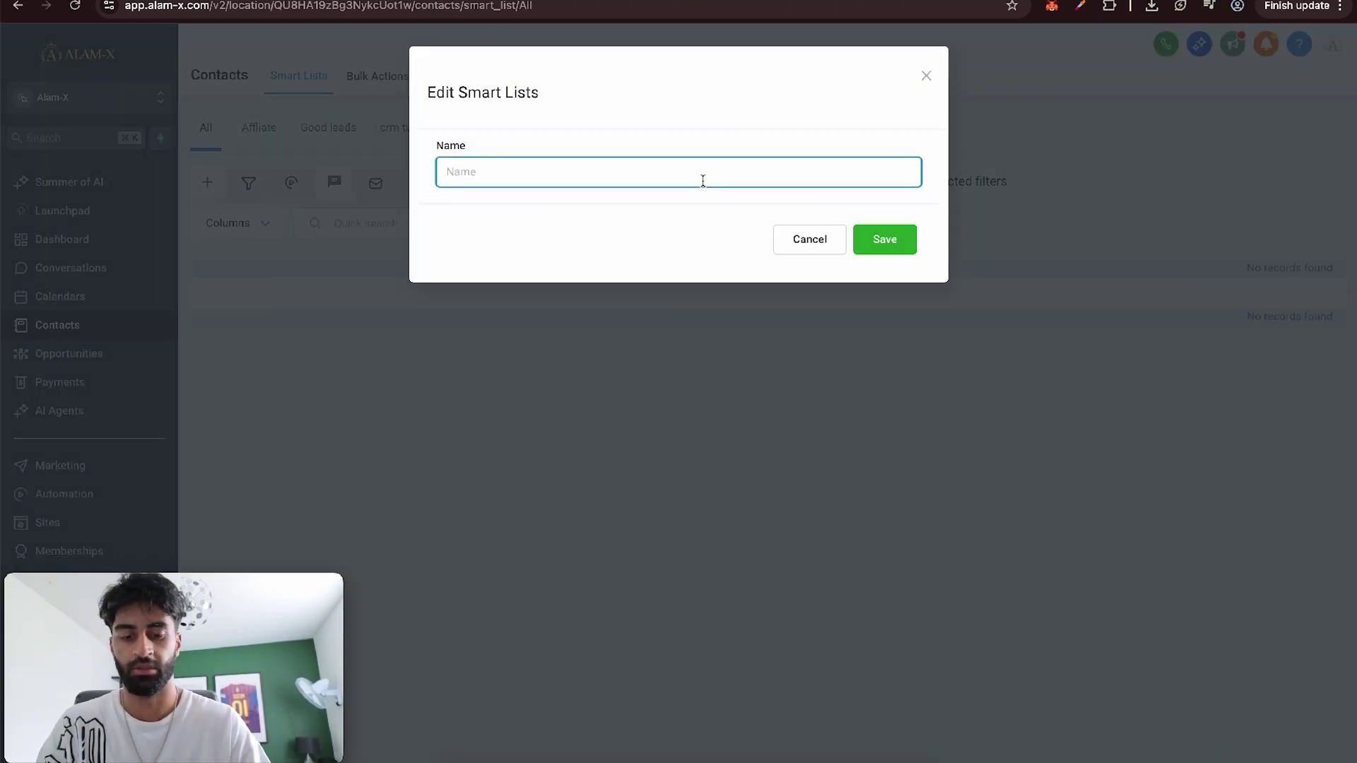
{"action": "type", "text": "Hair Services"}
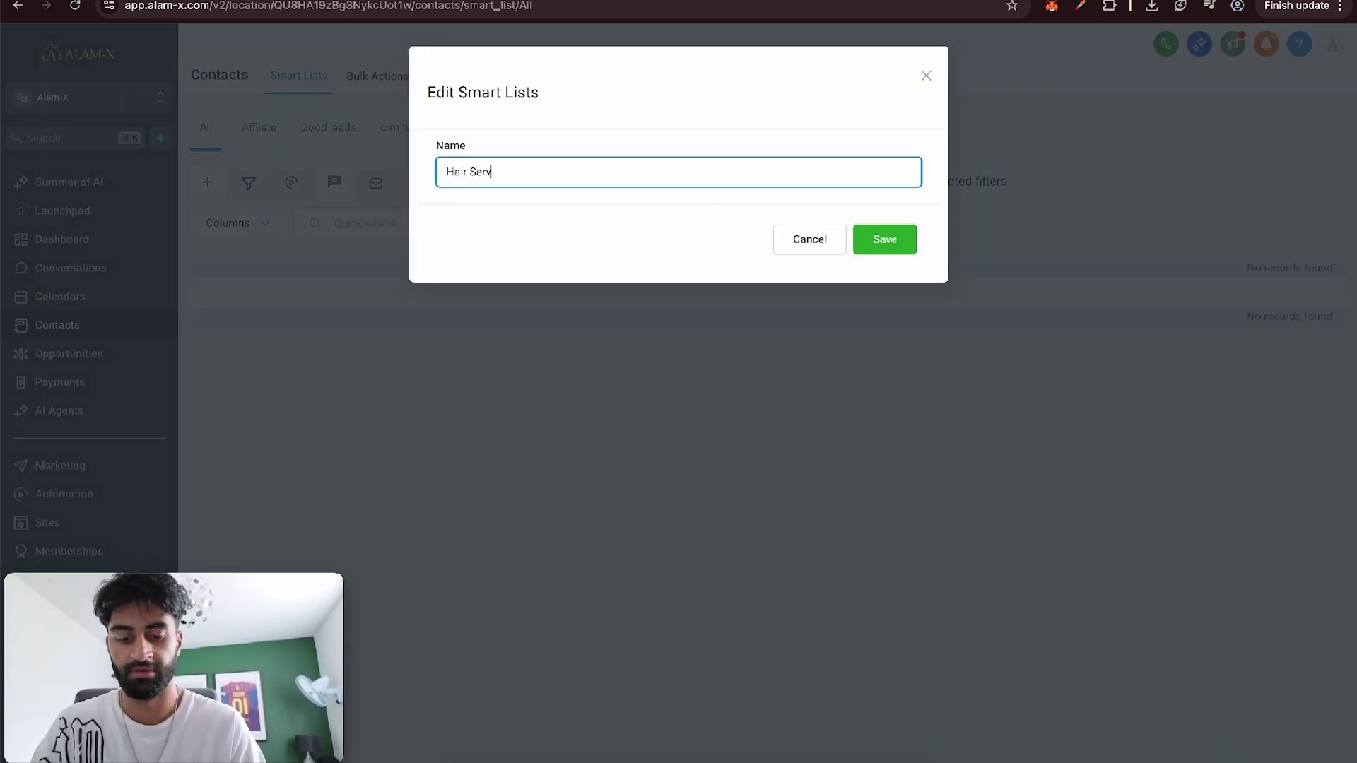
{"action": "left_click", "coordinate": [881, 247]}
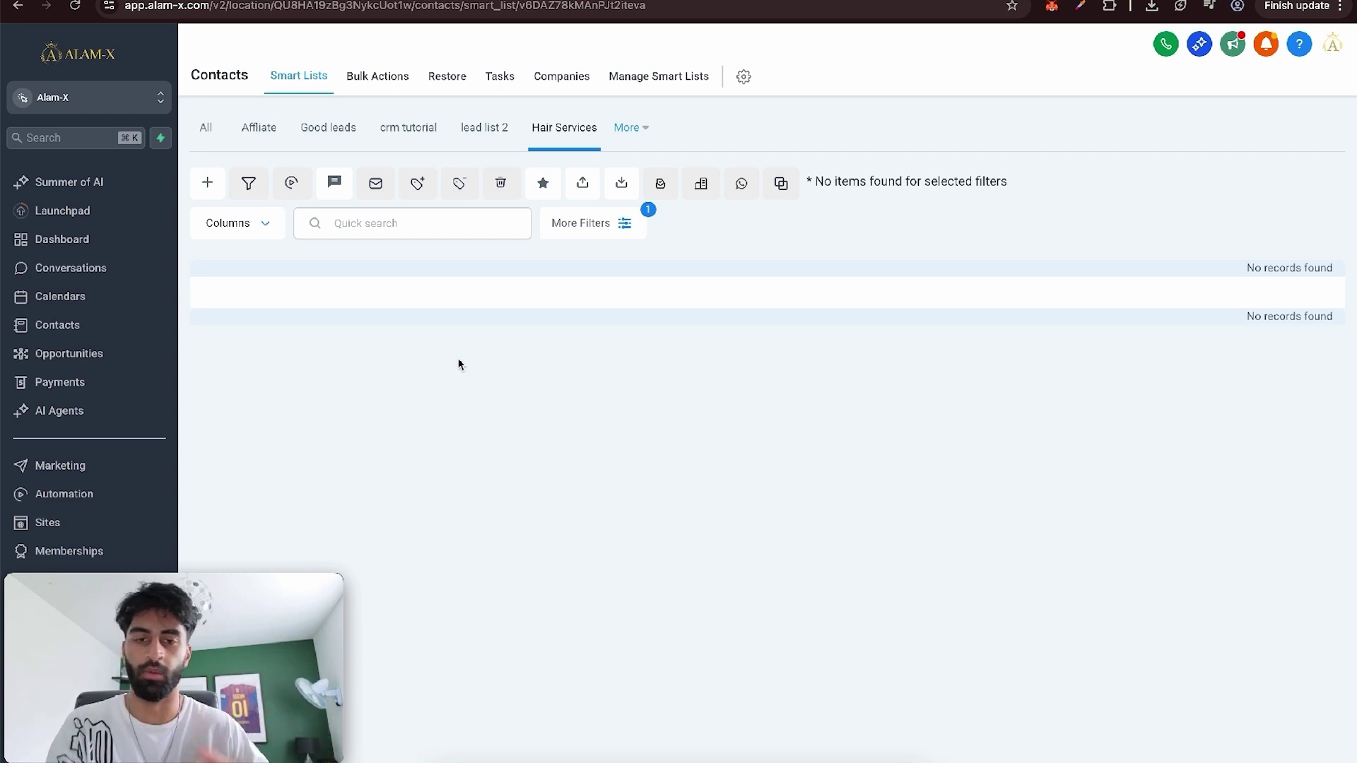
Step: Reload the Hair Services smart list, then switch to the lead list 2 smart list of 15 contacts
{"action": "left_click", "coordinate": [569, 129]}
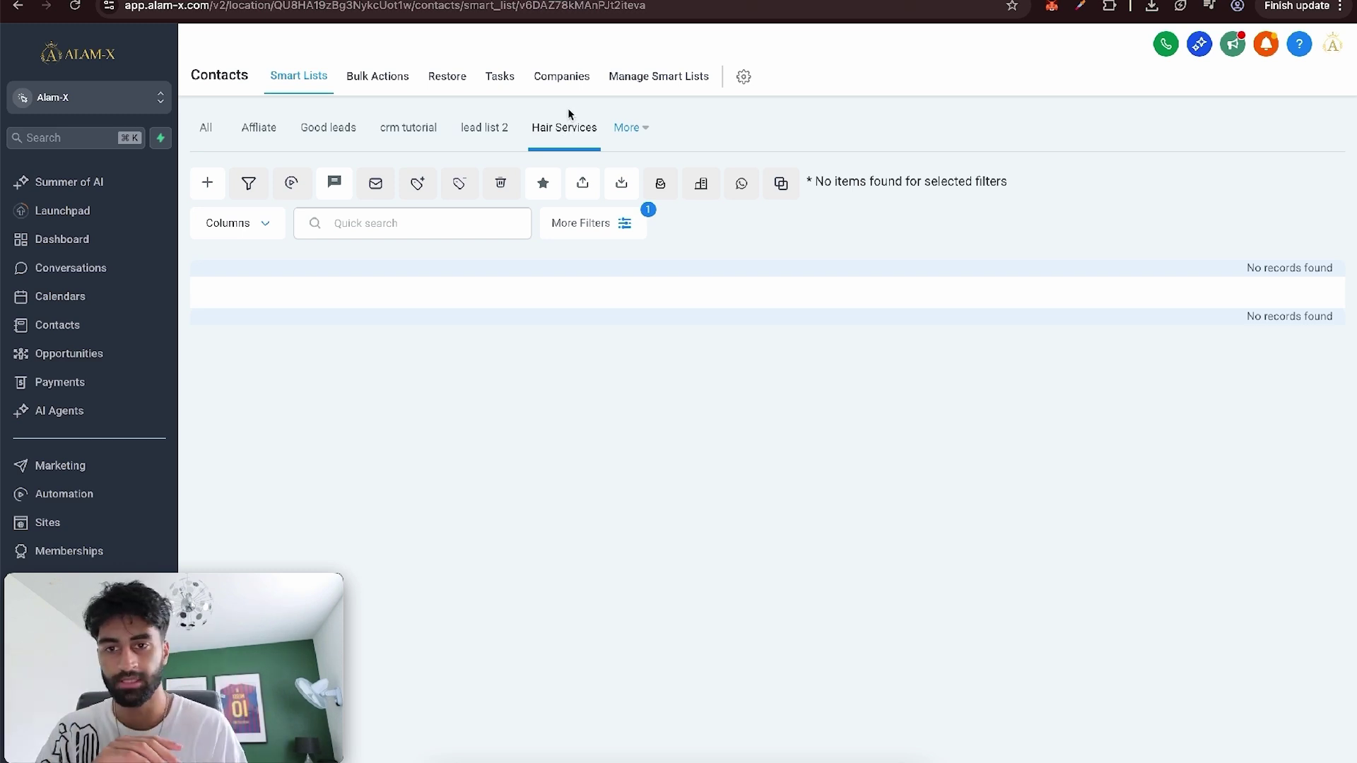
{"action": "left_click", "coordinate": [484, 128]}
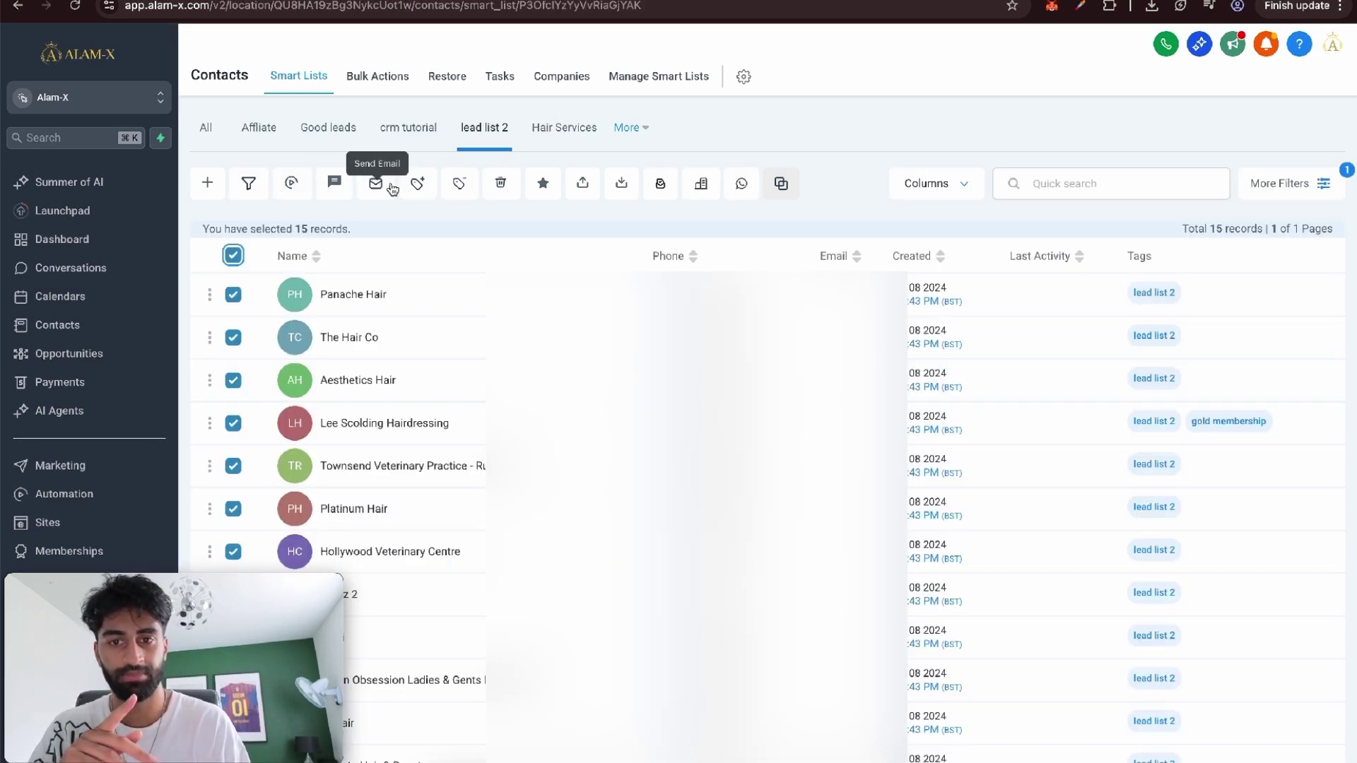